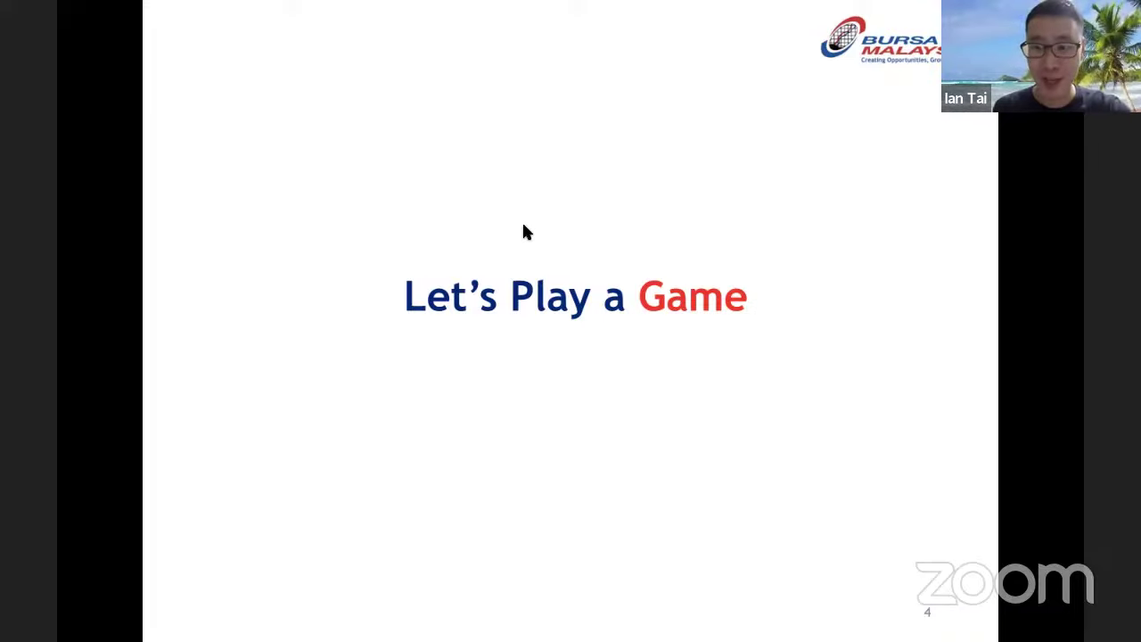
Step: Advance the presentation through the game description and objectives to the slide revealing the stock portfolio
key(Right)
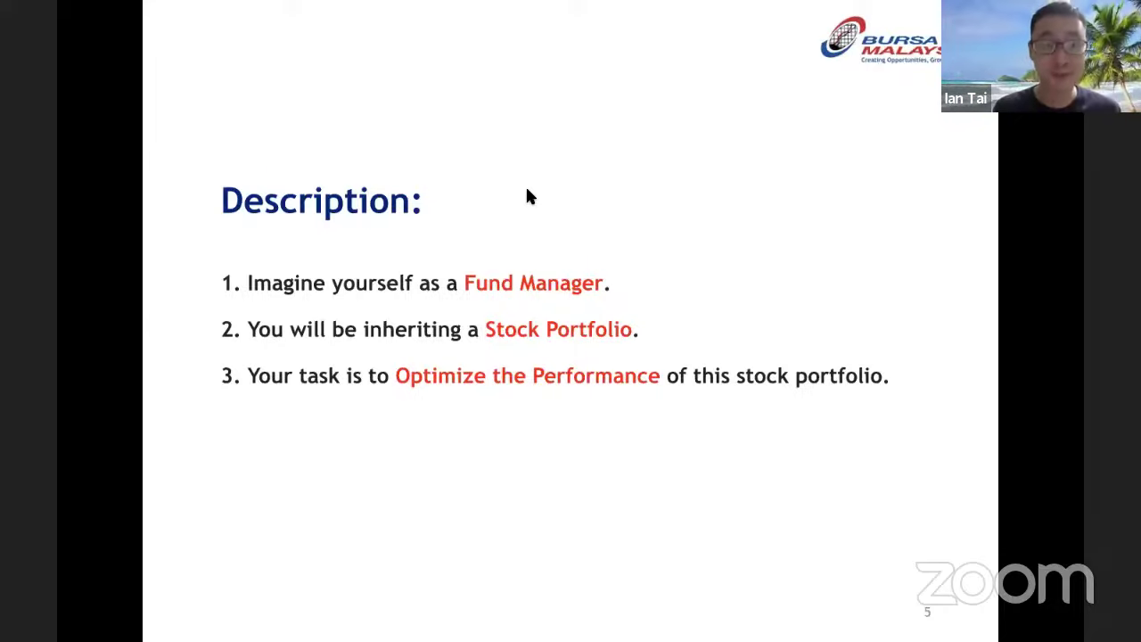
key(Right)
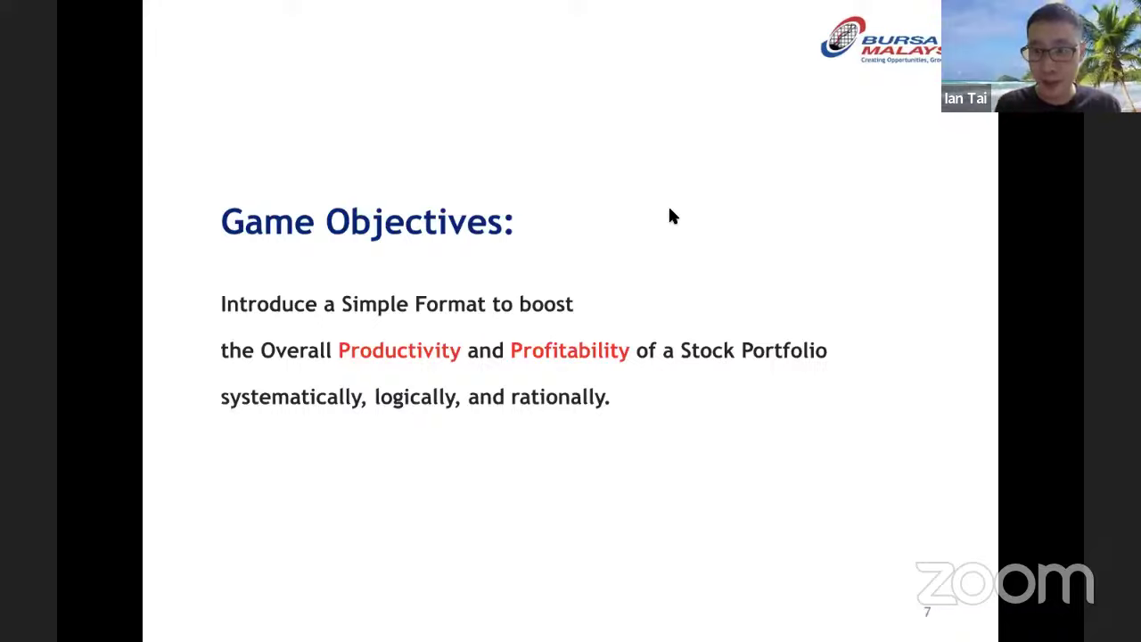
key(Right)
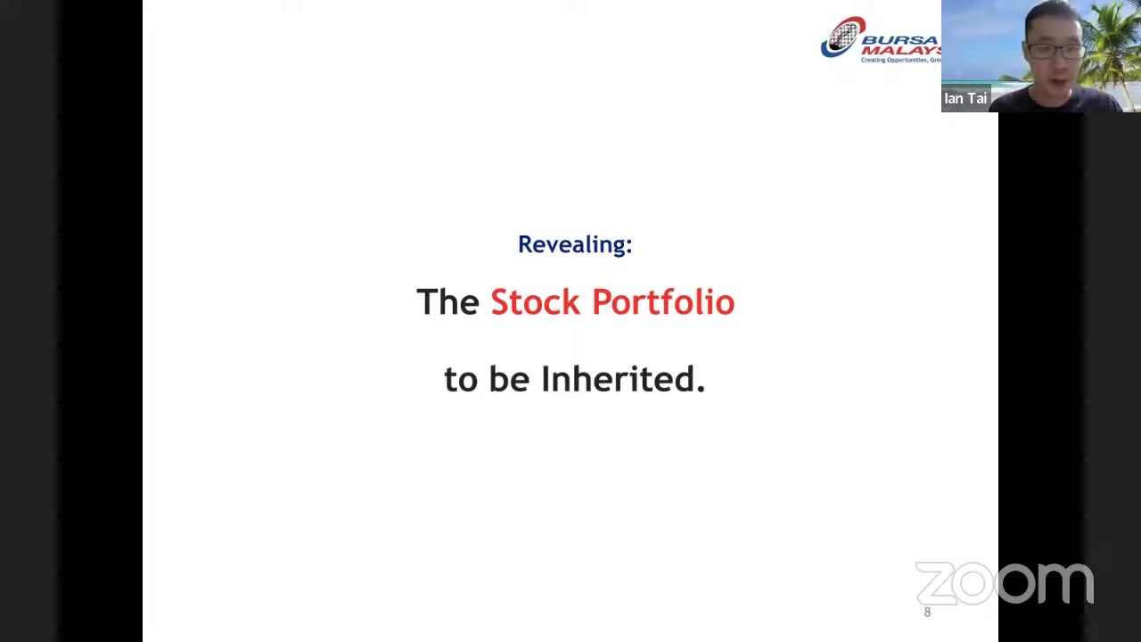
Step: Leave the full-screen slideshow, switch to the Lifechamp - Portfolio Management - 1 spreadsheet and highlight stock numbers 1 to 10
key(Escape)
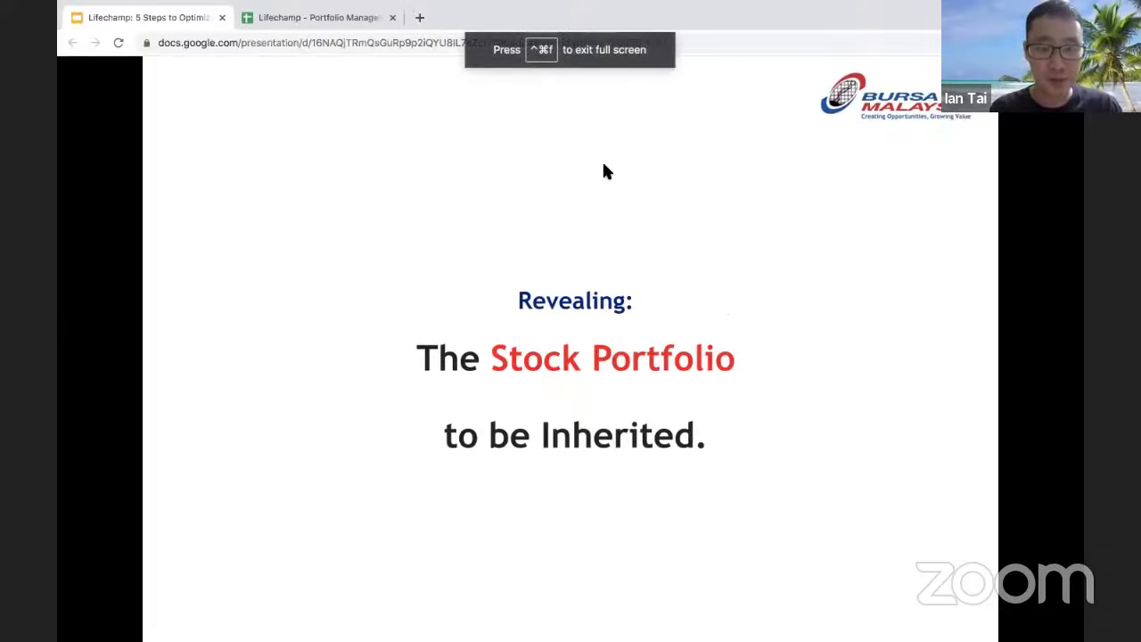
click(355, 20)
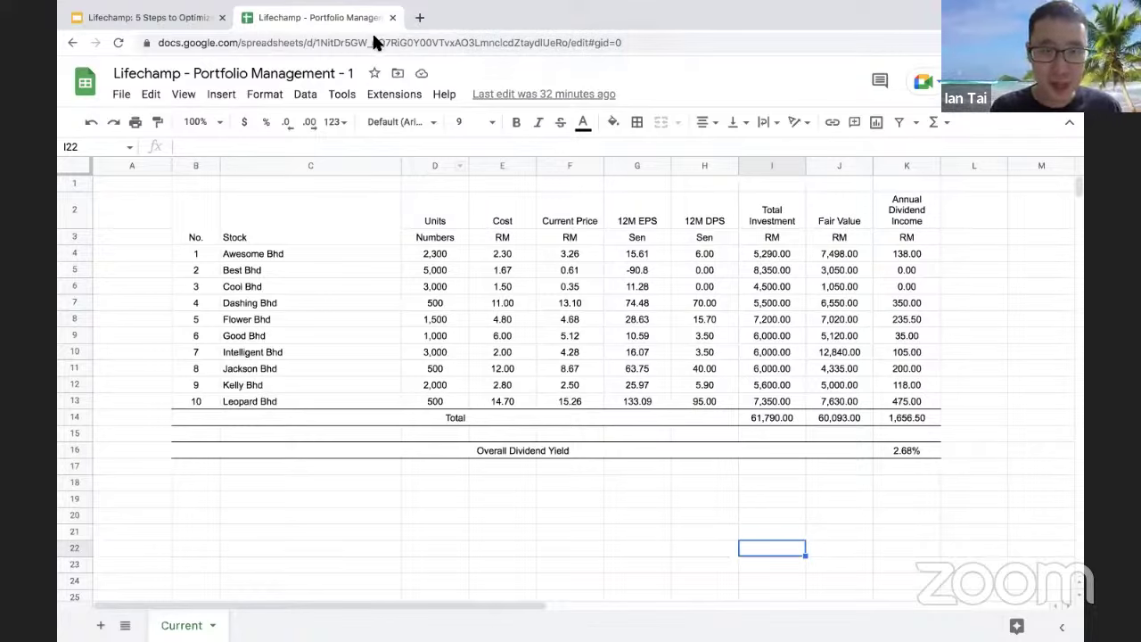
drag(206, 251, 213, 411)
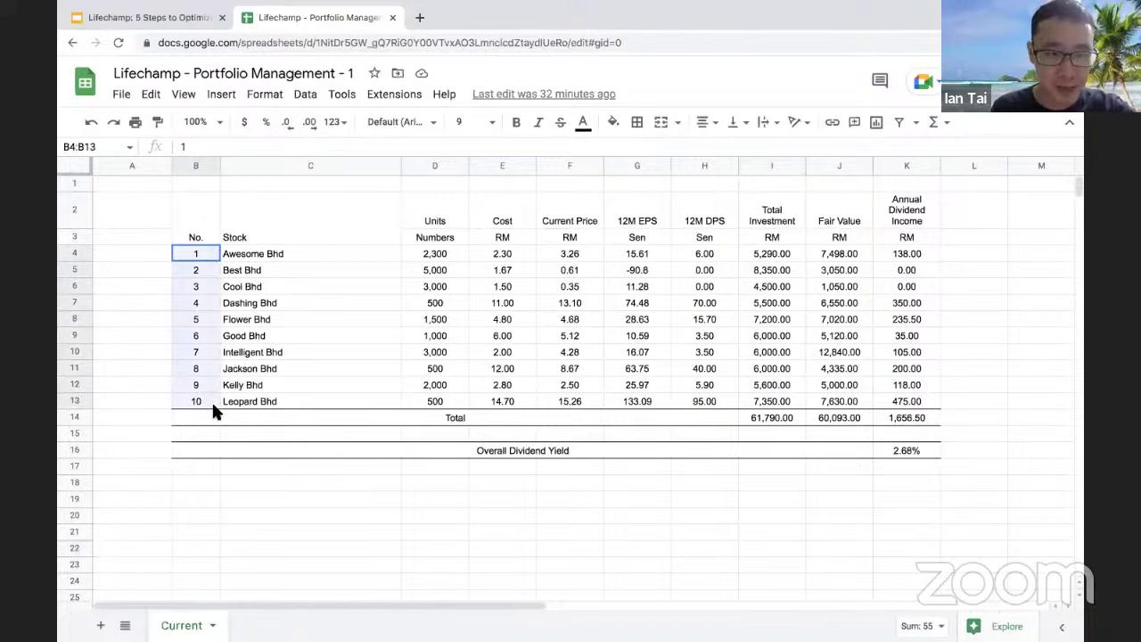
Step: Go through the stock names at the head of the Stock column, from Awesome Bhd to Cool Bhd
click(272, 230)
click(272, 258)
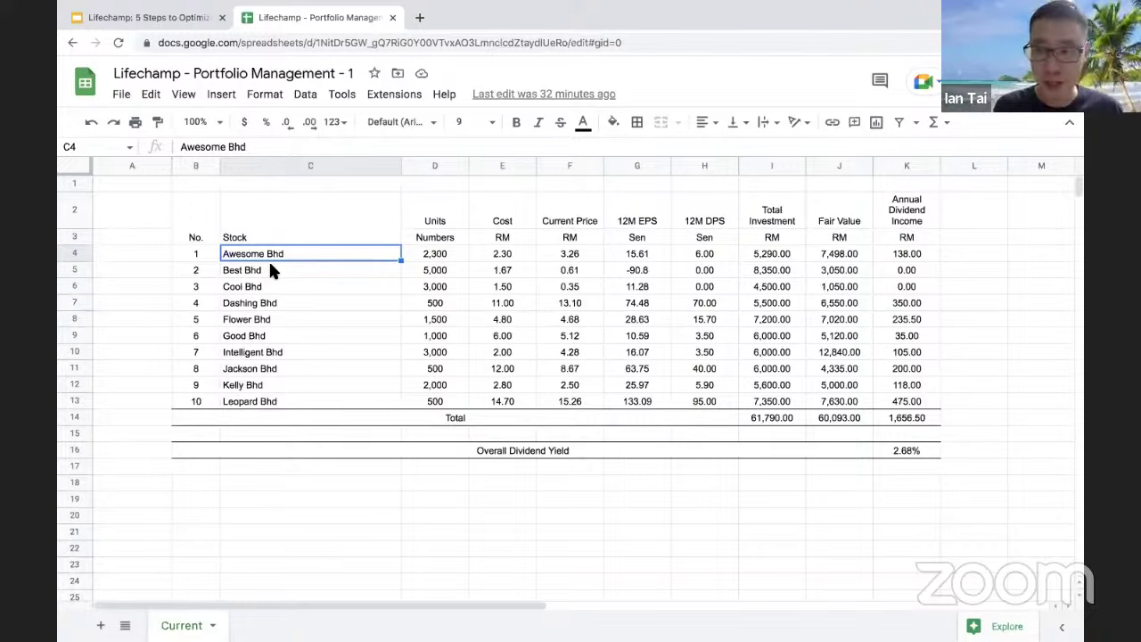
click(270, 266)
click(255, 255)
click(257, 270)
click(255, 290)
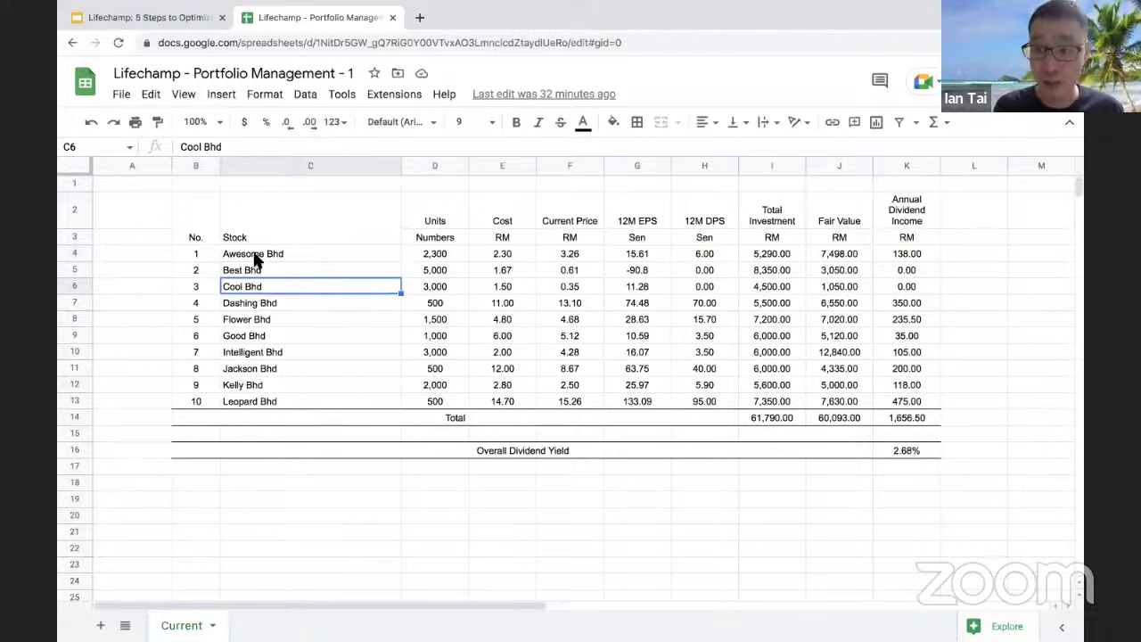
click(255, 257)
click(255, 272)
click(253, 288)
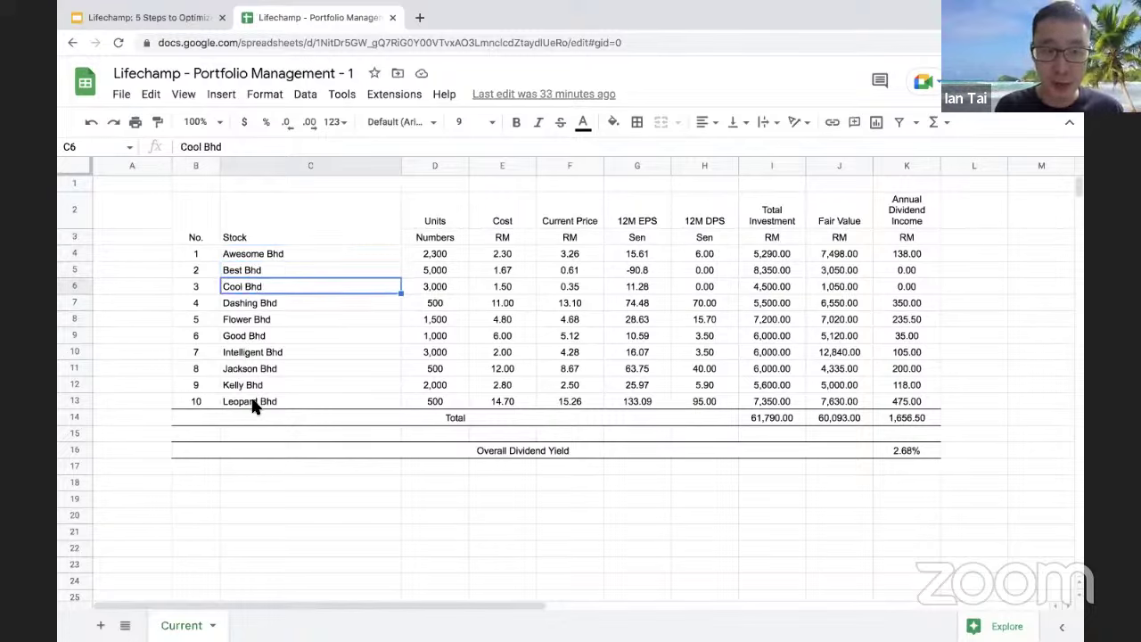
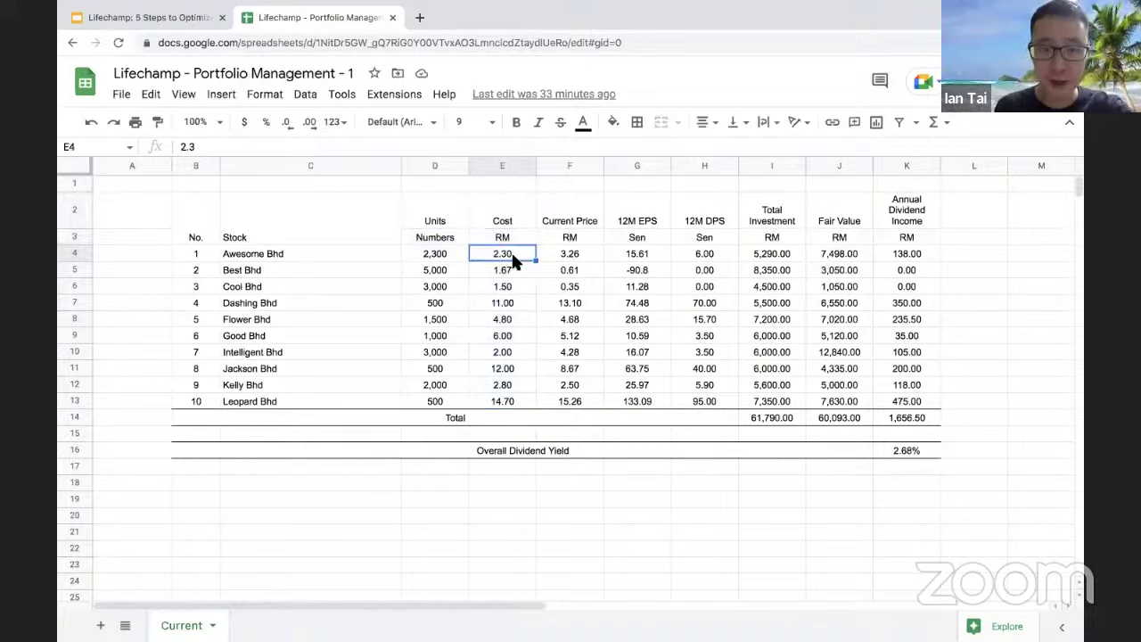
Step: Examine the Units and Cost headings and the matching entries for Awesome Bhd
click(331, 257)
click(441, 225)
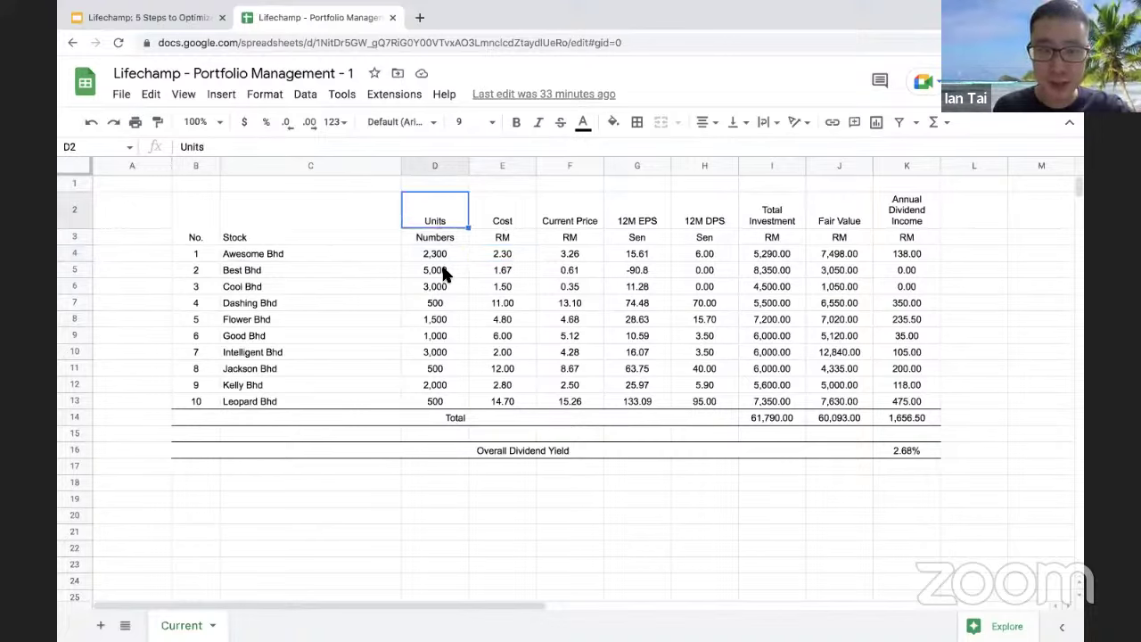
click(445, 256)
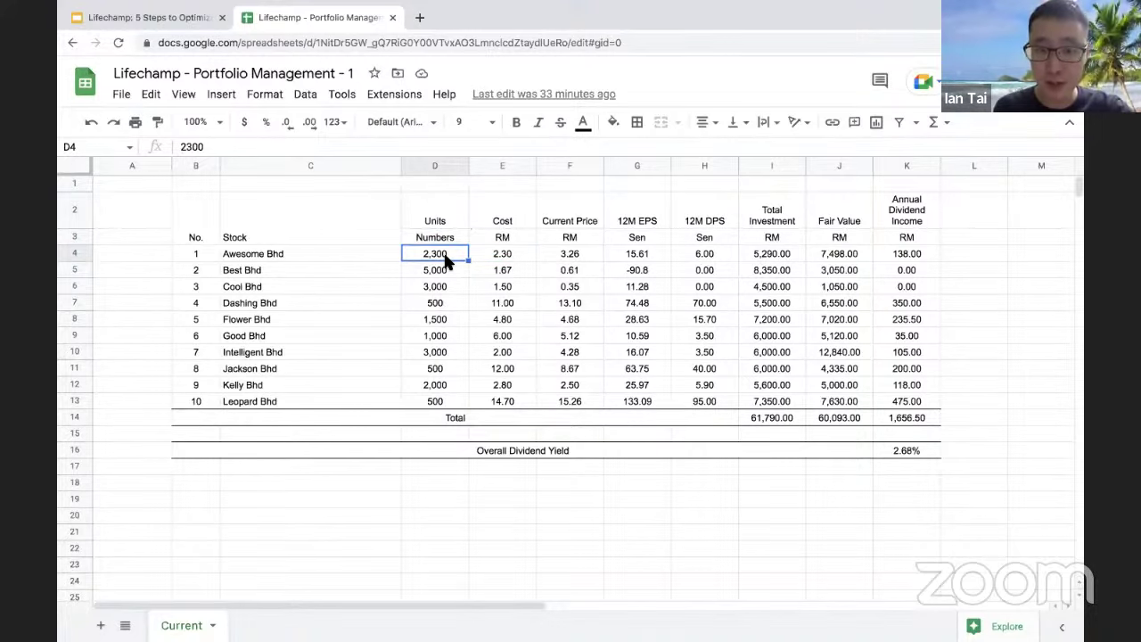
click(507, 223)
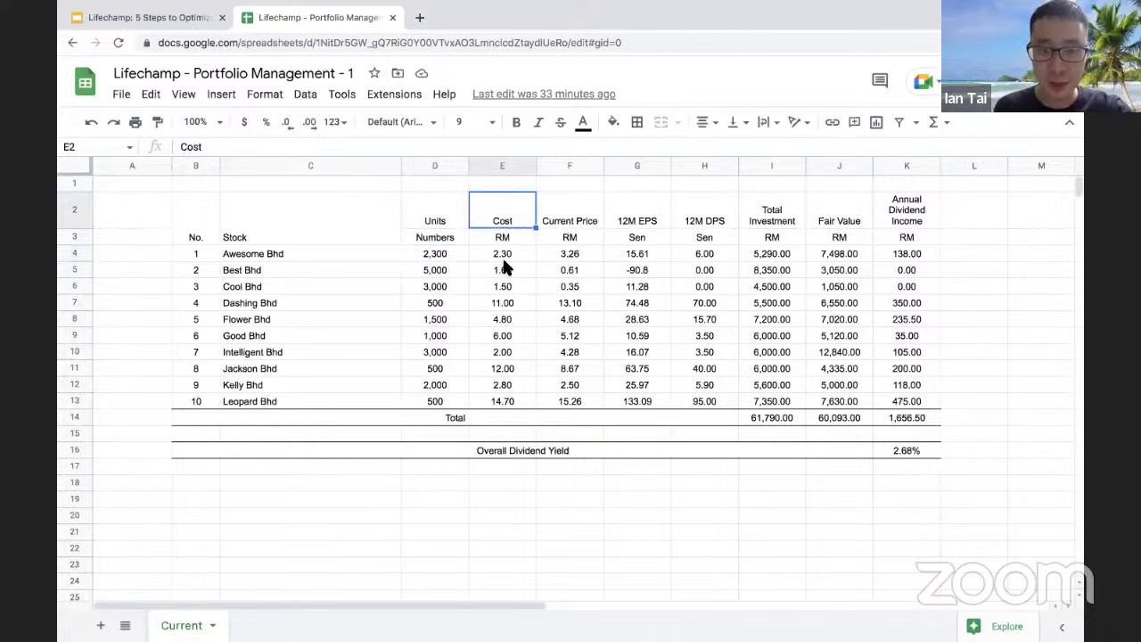
click(506, 257)
Step: Inspect Awesome Bhd's units and cost together with the Total Investment formula built from them
drag(461, 253, 492, 256)
right_click(492, 256)
key(Escape)
key(Tab)
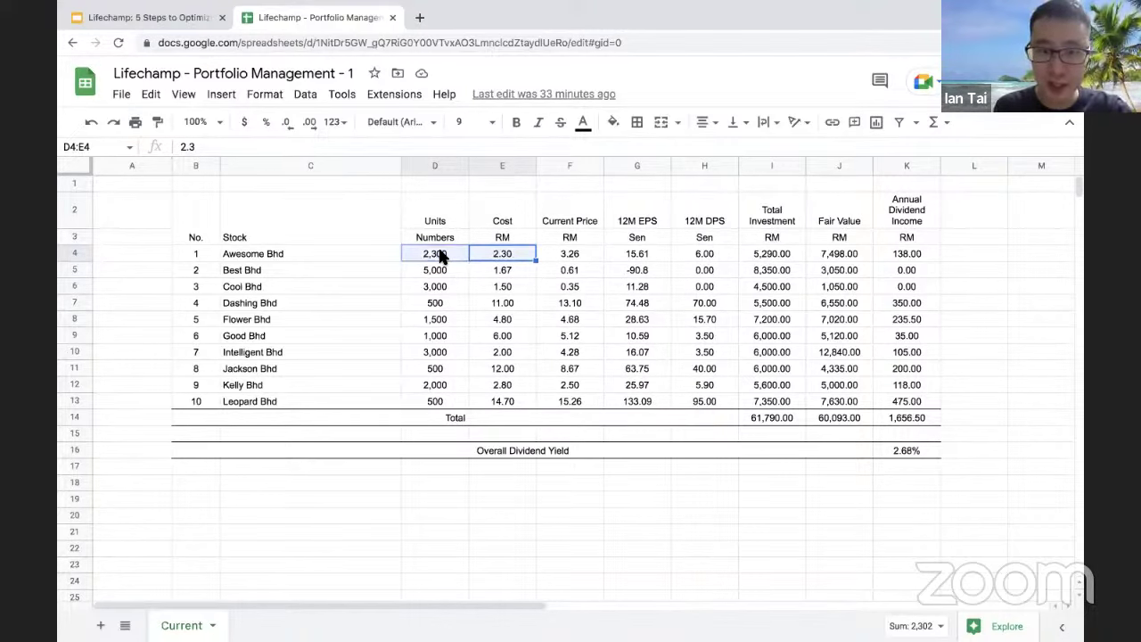
click(440, 256)
click(505, 256)
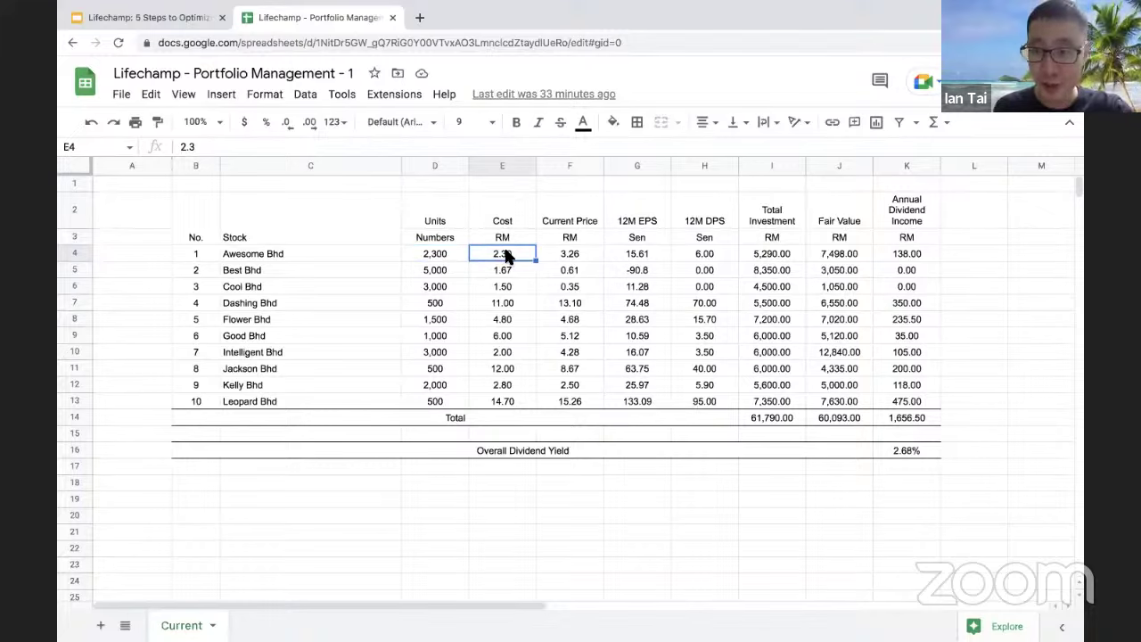
click(786, 259)
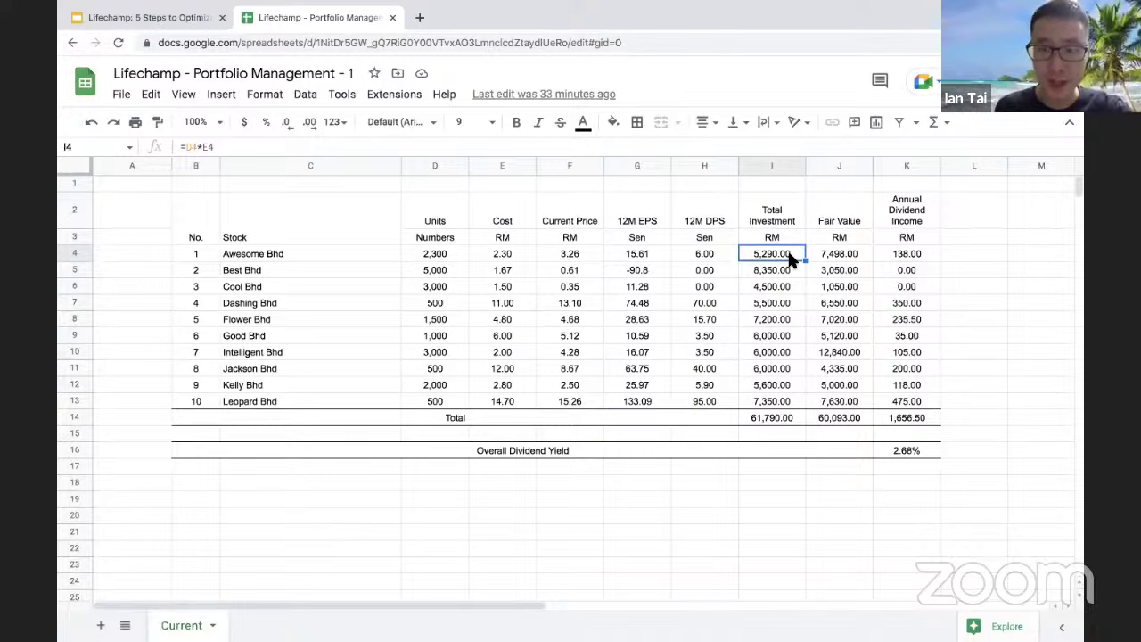
Step: Inspect Awesome Bhd's current price and units together with its Fair Value formula
click(585, 219)
click(580, 254)
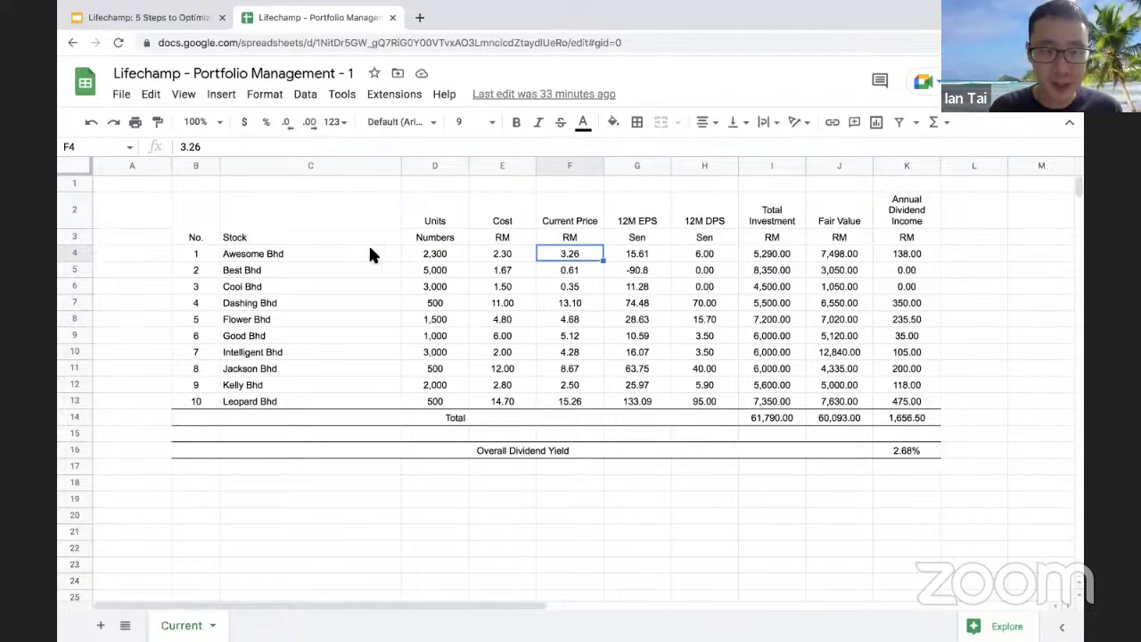
click(366, 252)
click(579, 254)
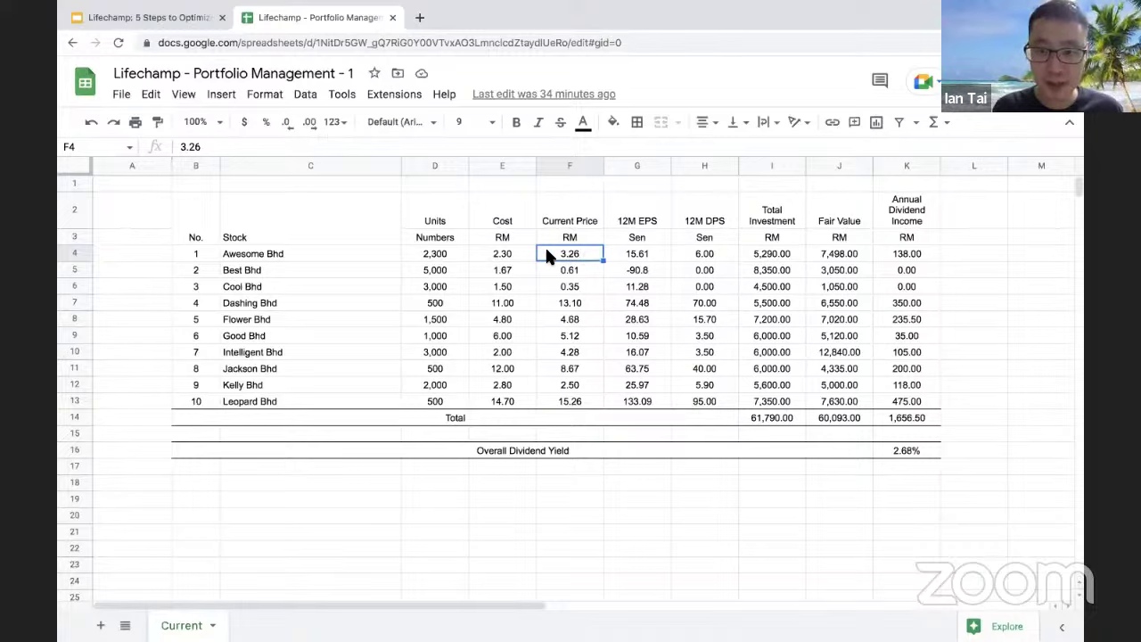
click(444, 258)
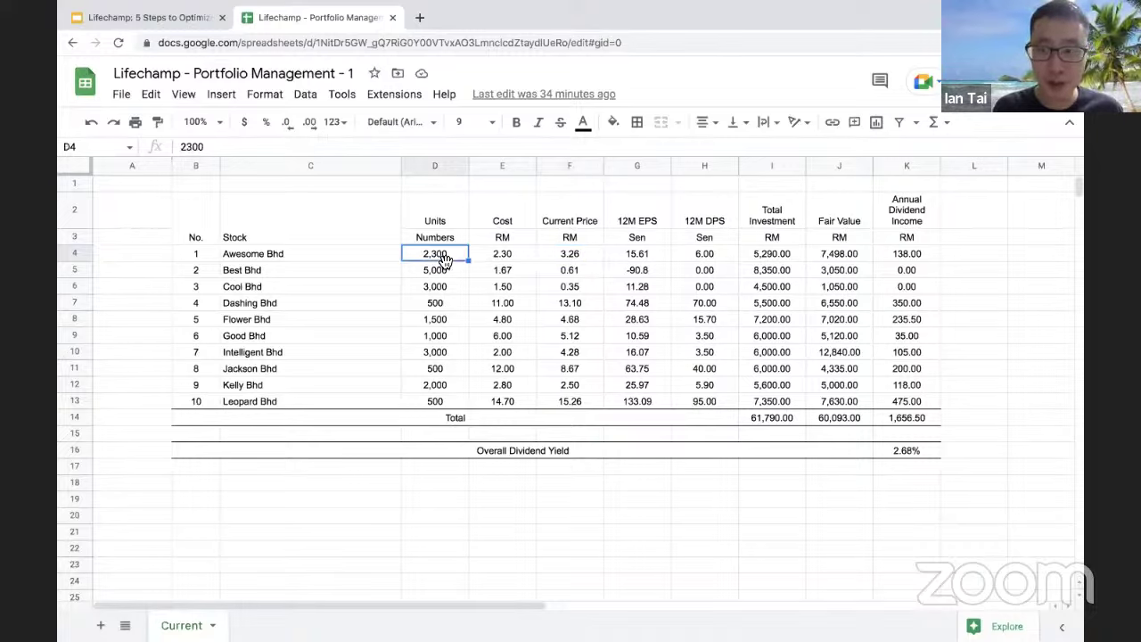
click(837, 259)
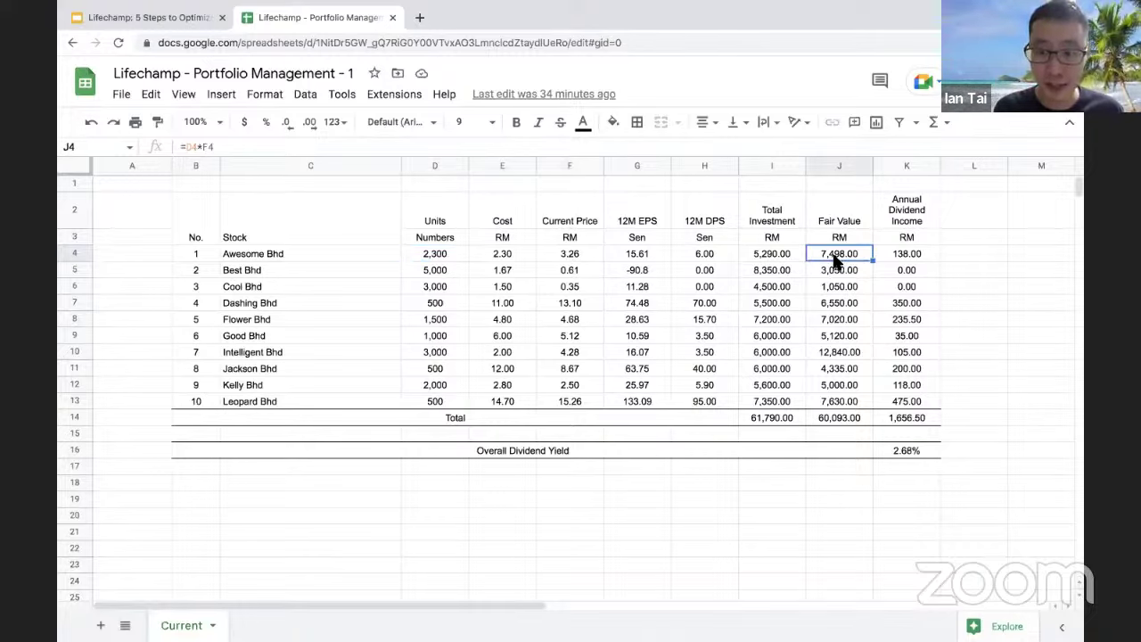
Step: Highlight the 12M EPS, 12M DPS and Annual Dividend Income columns for all ten stocks
click(646, 220)
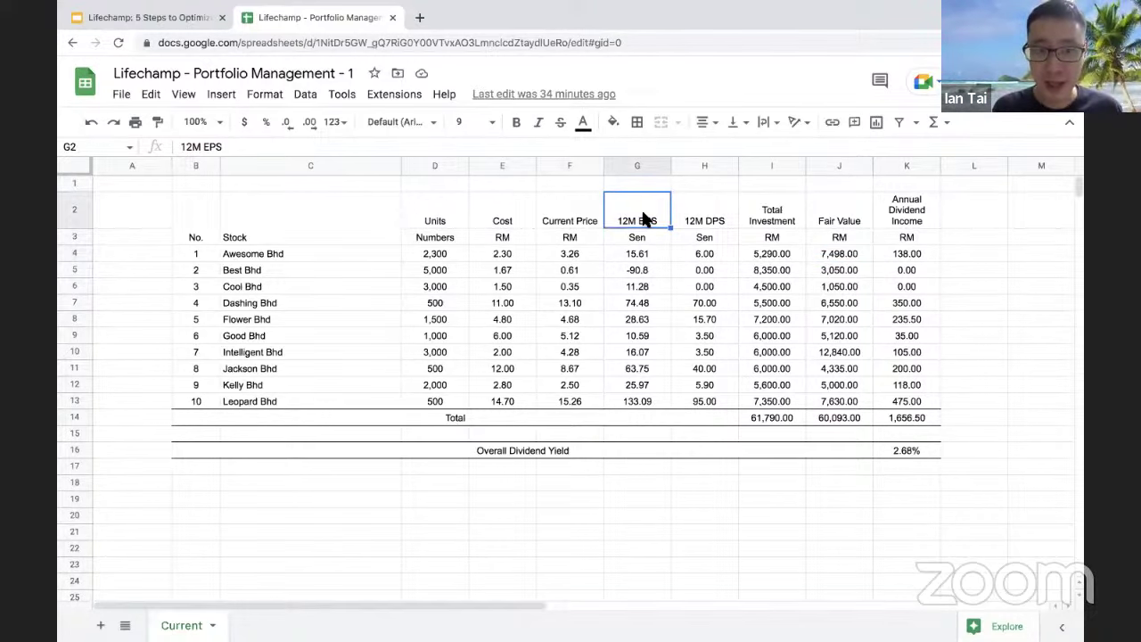
shift+click(633, 401)
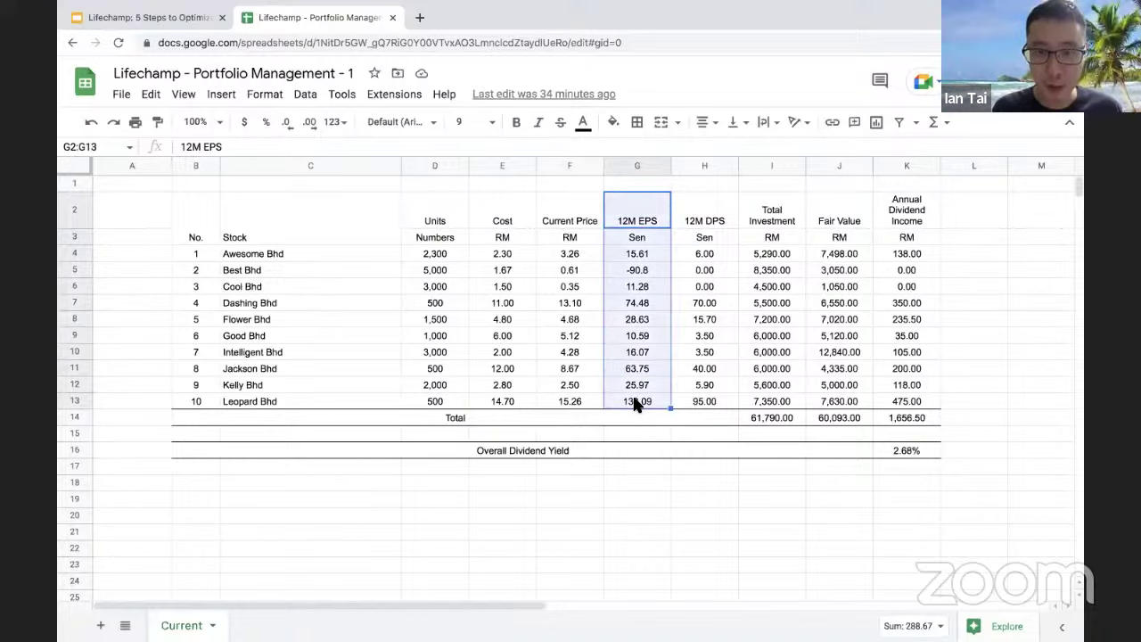
click(701, 211)
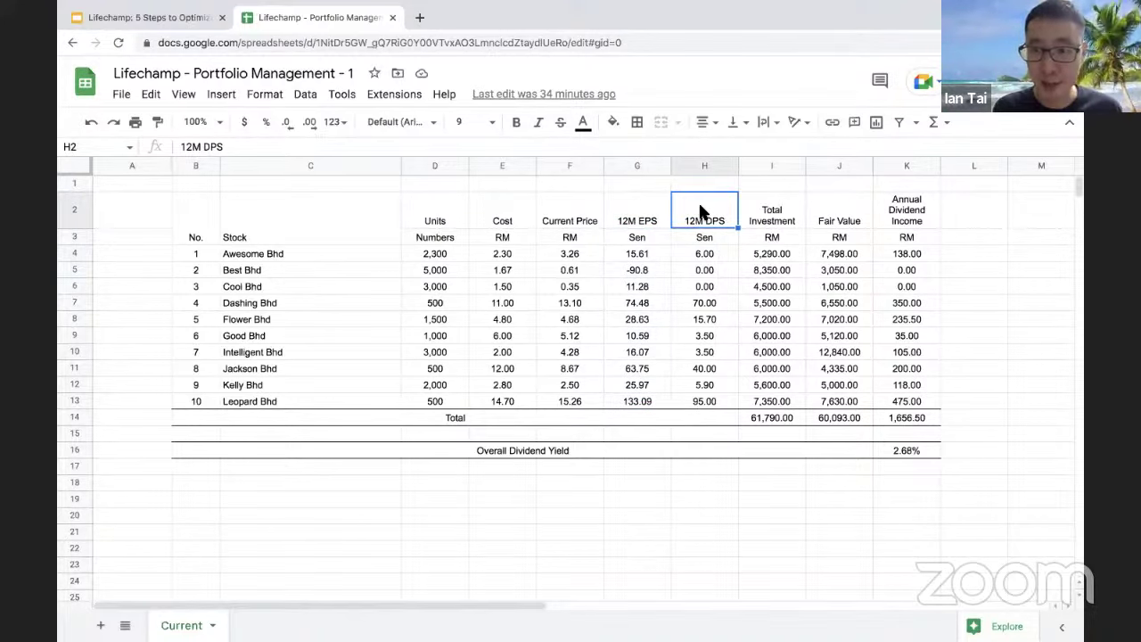
drag(701, 212, 709, 401)
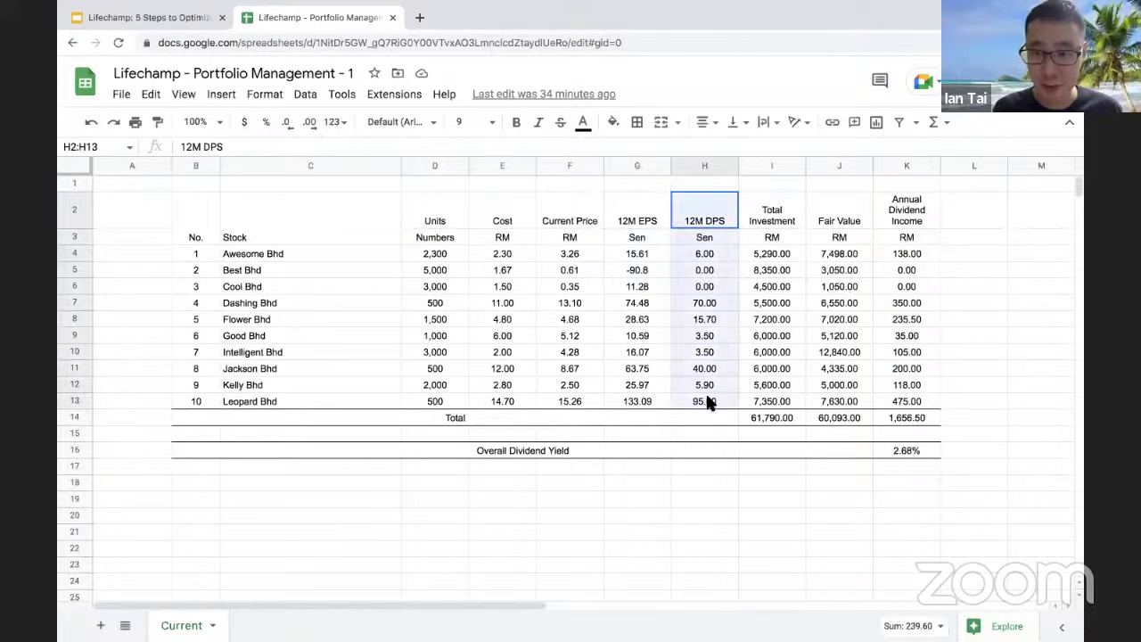
click(901, 214)
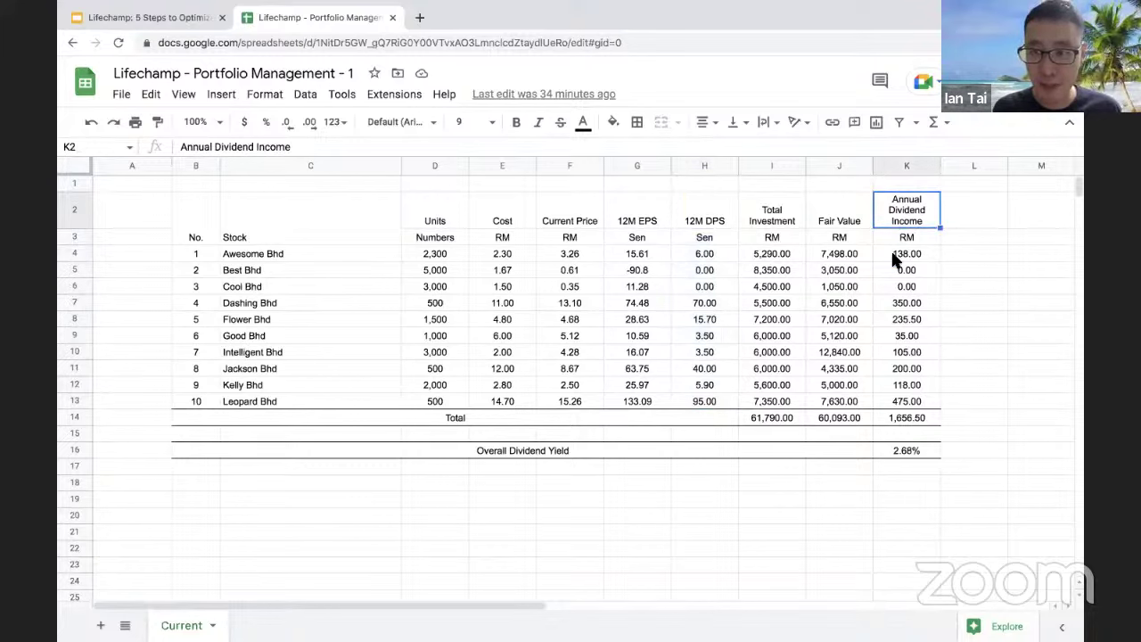
drag(894, 256, 898, 400)
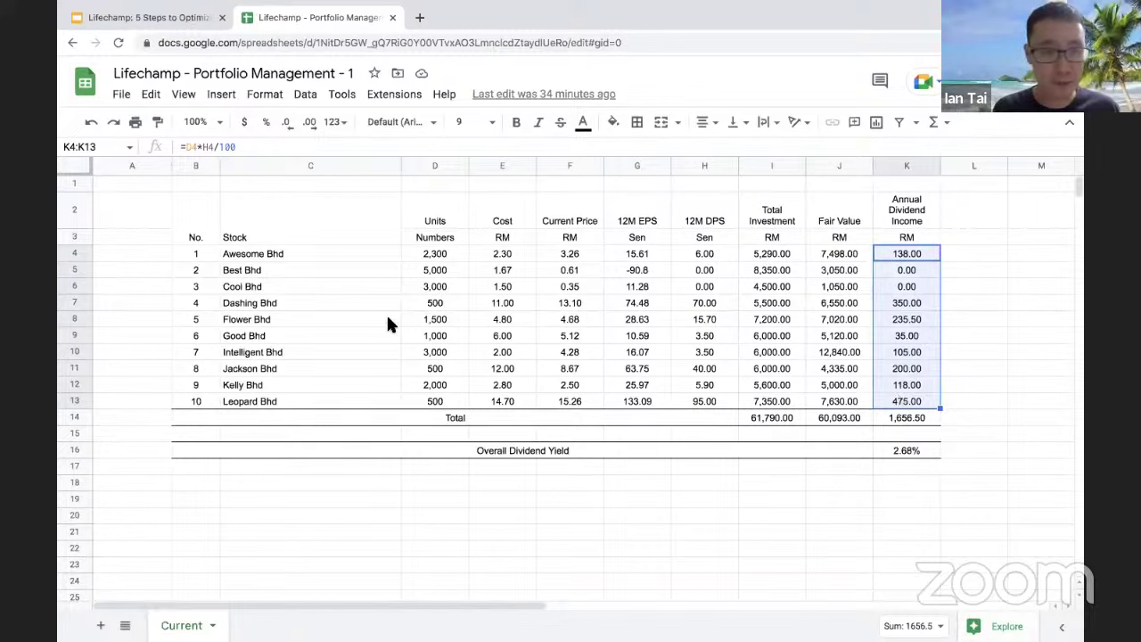
Step: Highlight the ten stock numbers and inspect the portfolio totals for Total Investment and Fair Value
drag(197, 252, 210, 403)
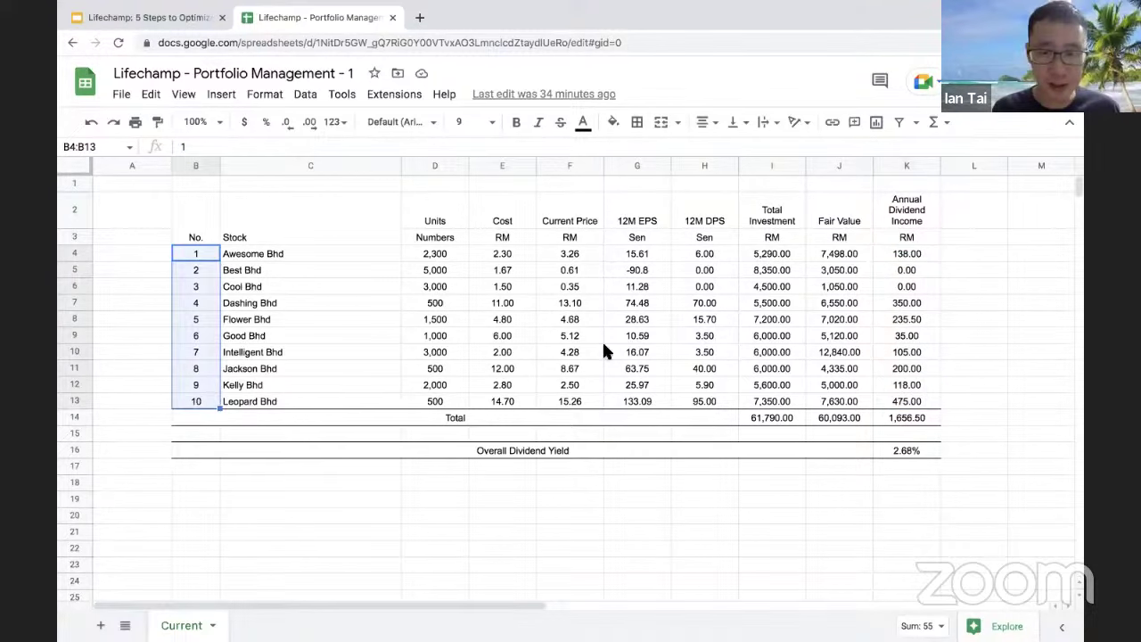
click(772, 226)
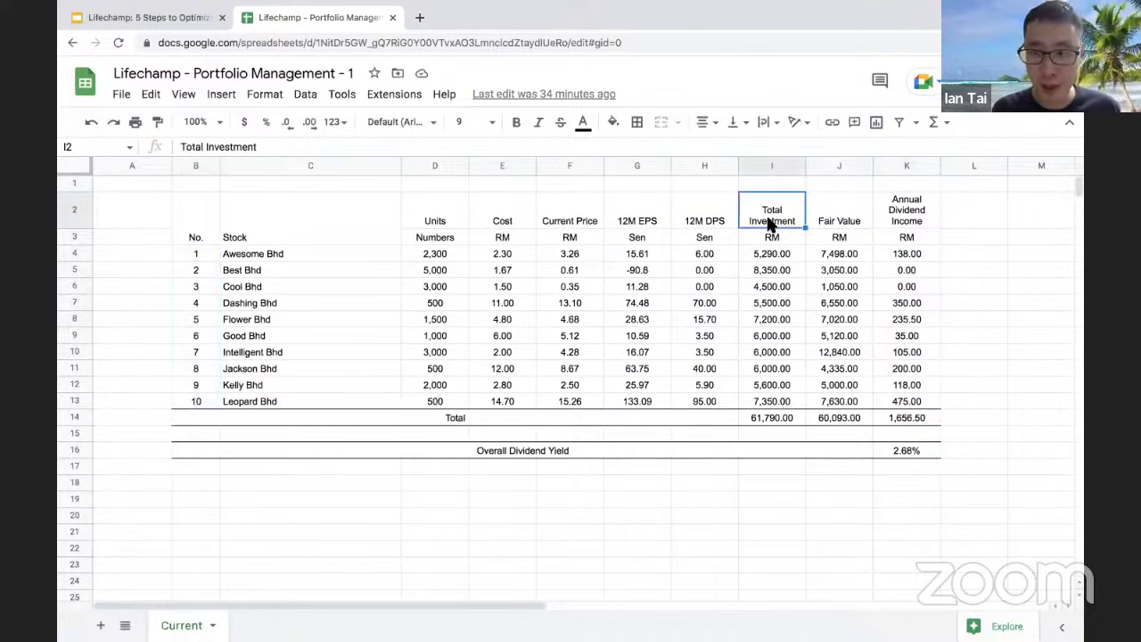
click(774, 419)
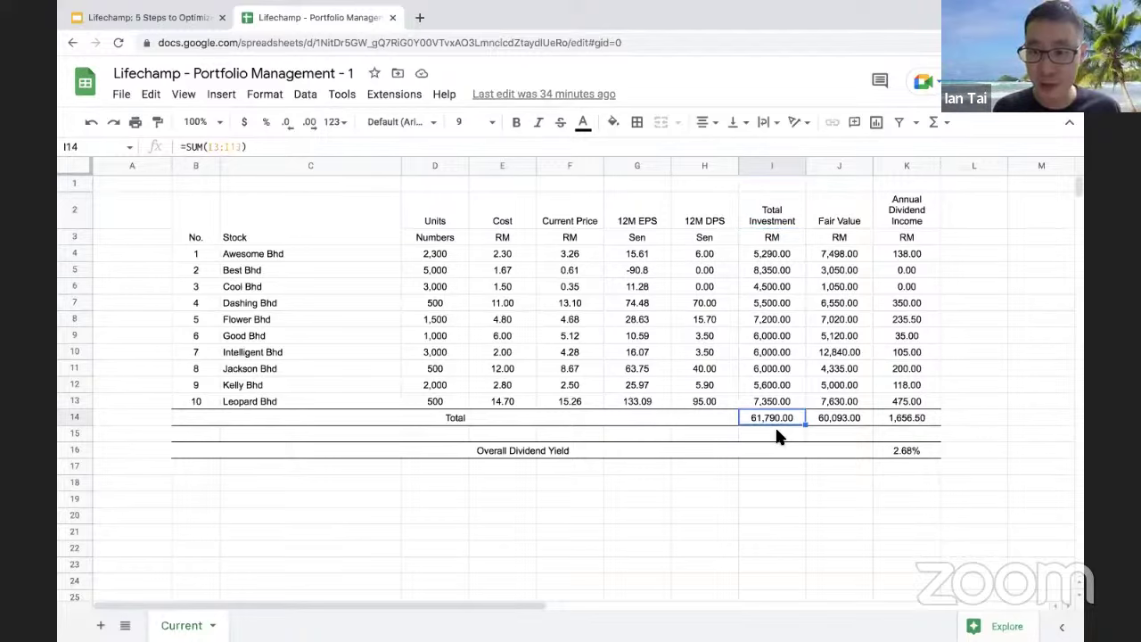
click(845, 222)
drag(840, 255, 850, 400)
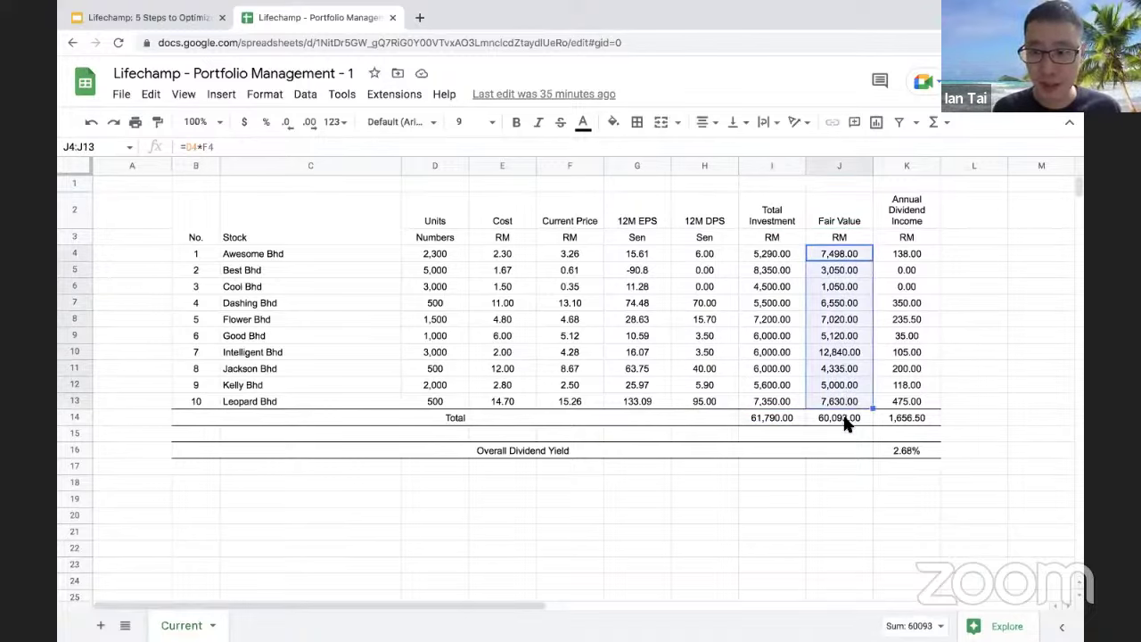
click(847, 423)
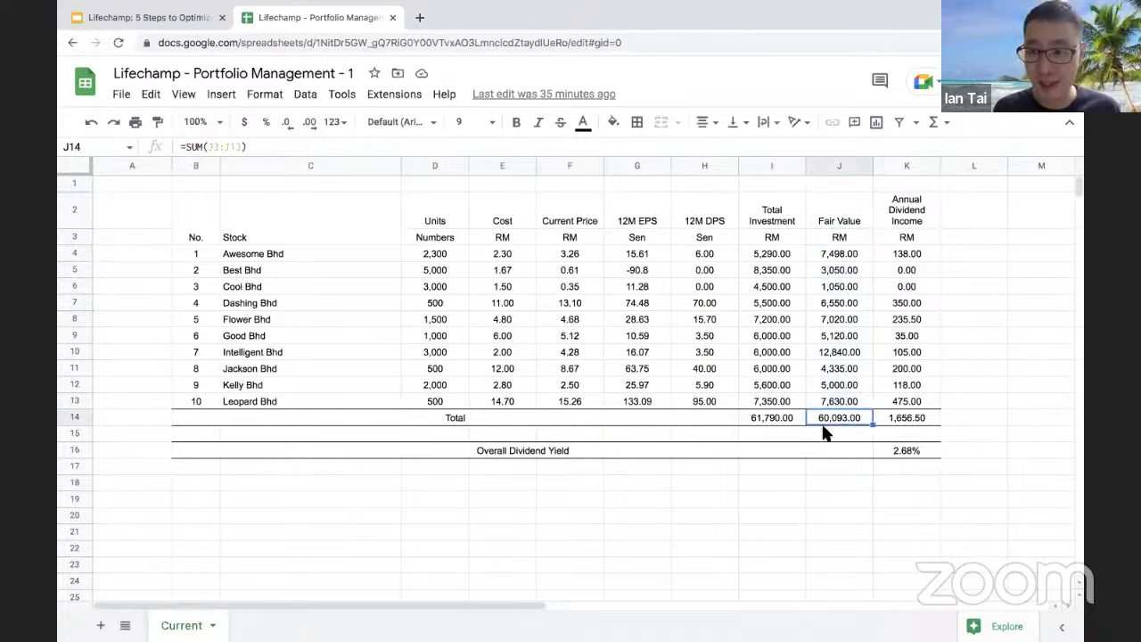
Step: Examine the Annual Dividend Income column, its total and the Overall Dividend Yield formula
click(898, 225)
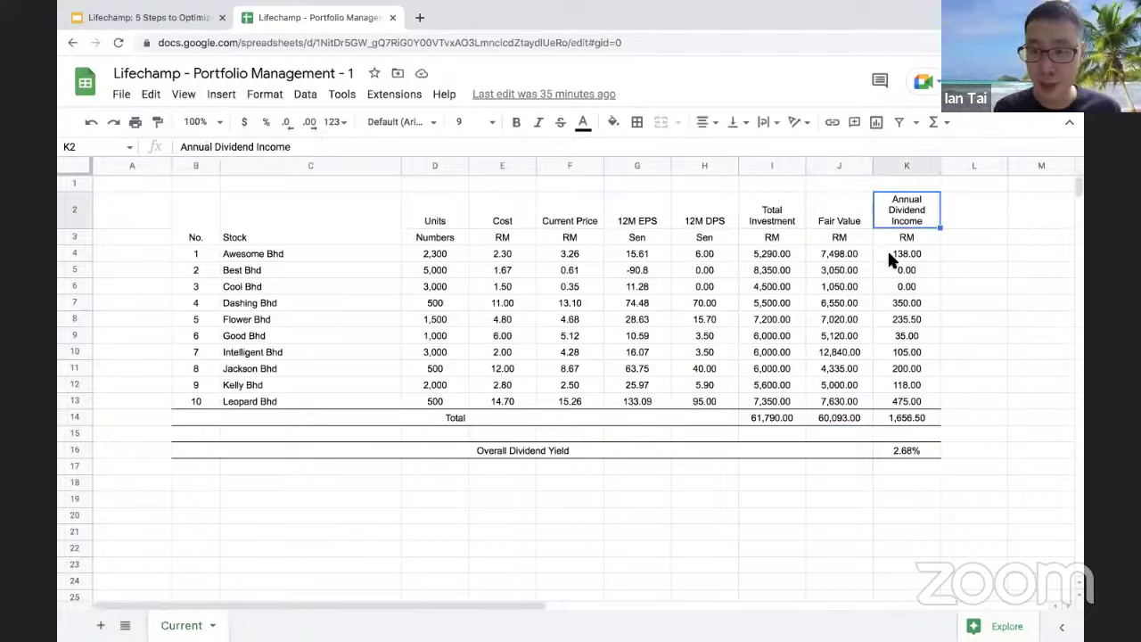
drag(889, 254, 898, 427)
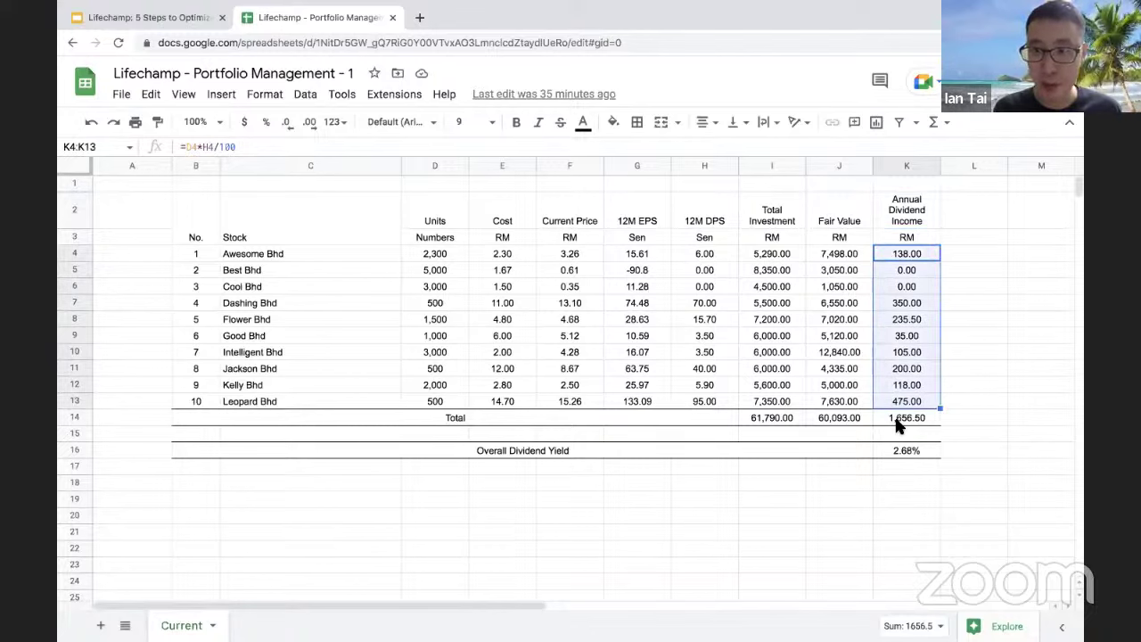
click(898, 423)
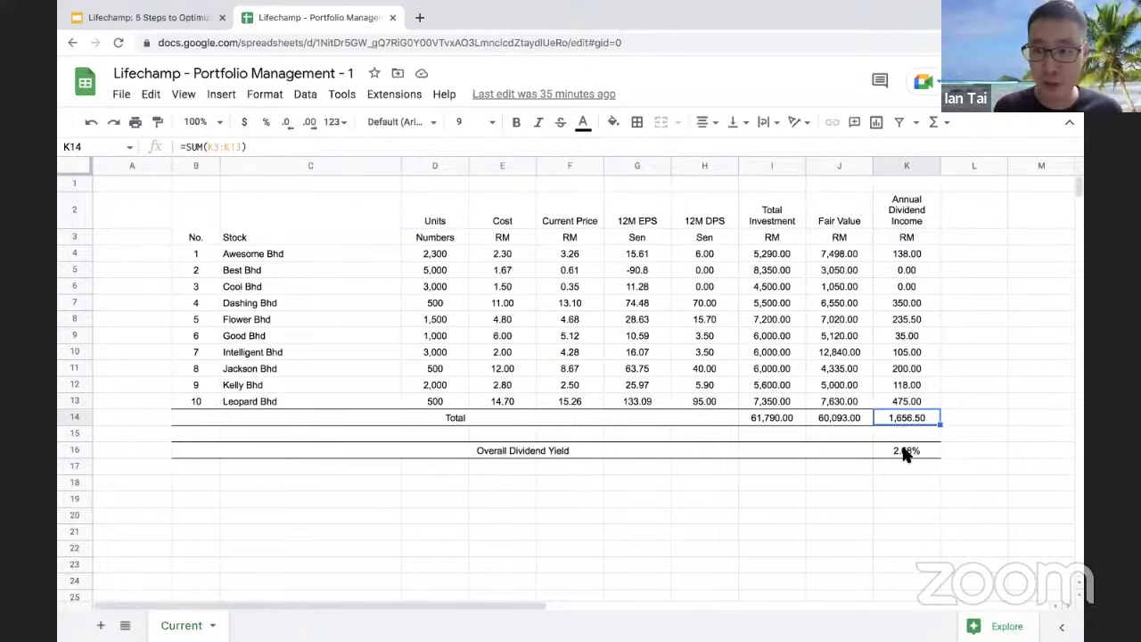
click(905, 454)
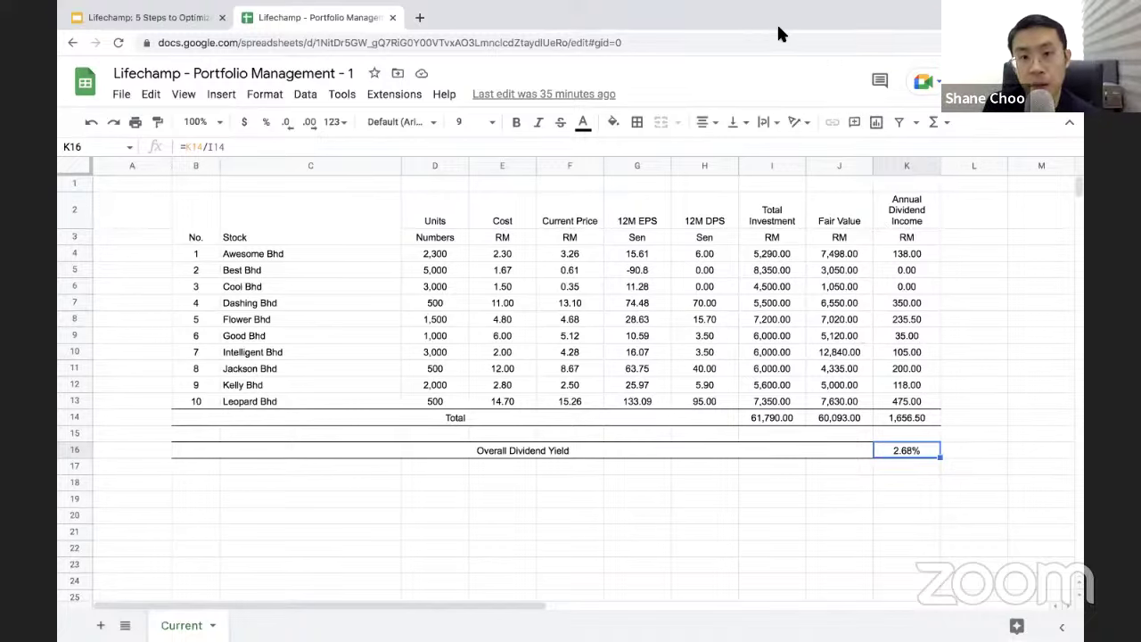
Step: Rename the Fair Value column header in J2 to "Market Value"
click(825, 214)
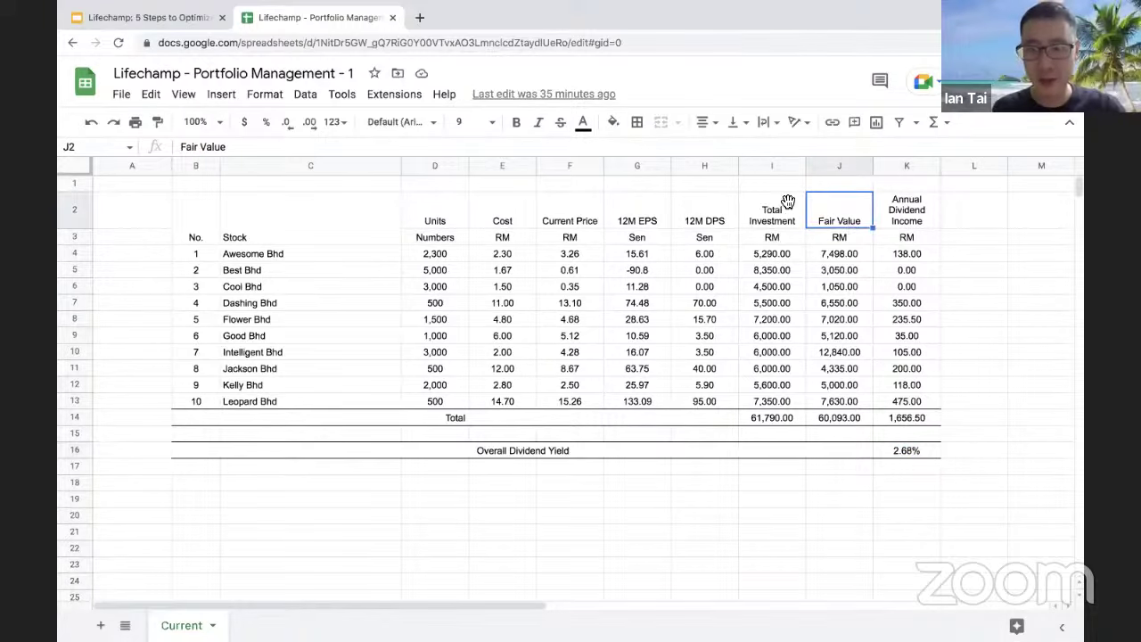
click(183, 146)
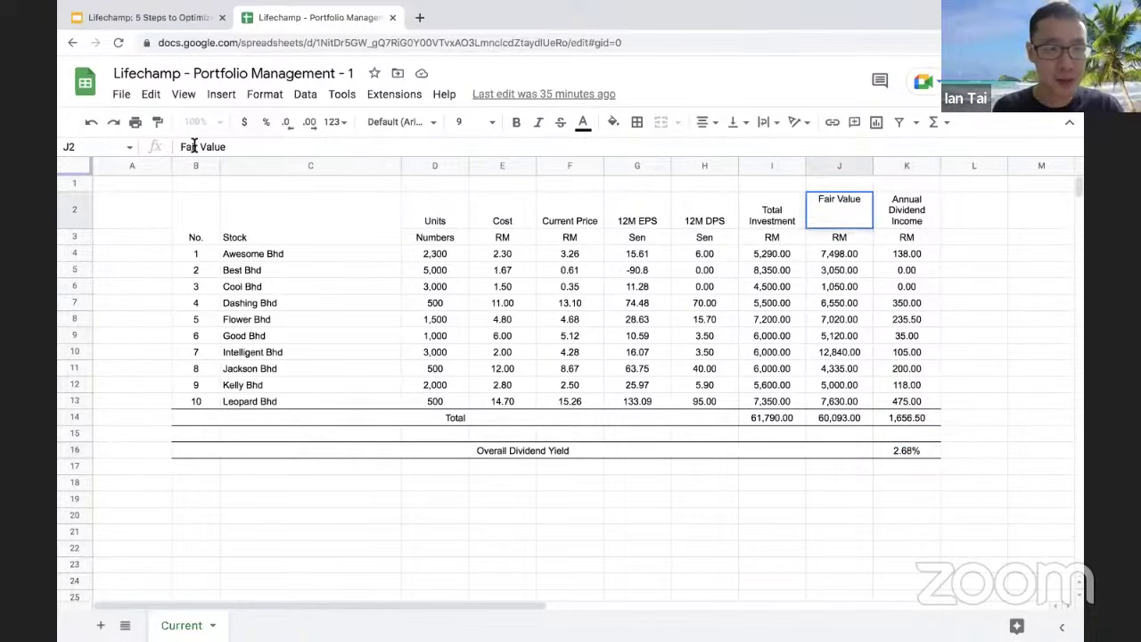
key(BackSpace)
key(BackSpace)
key(BackSpace)
key(BackSpace)
text(Market)
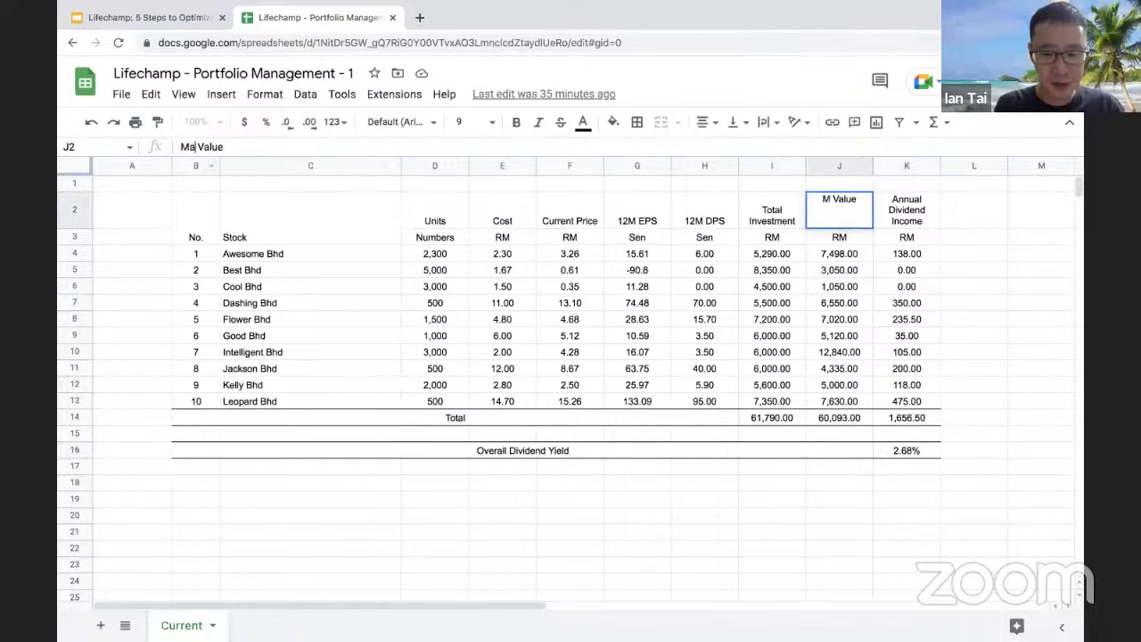
click(475, 435)
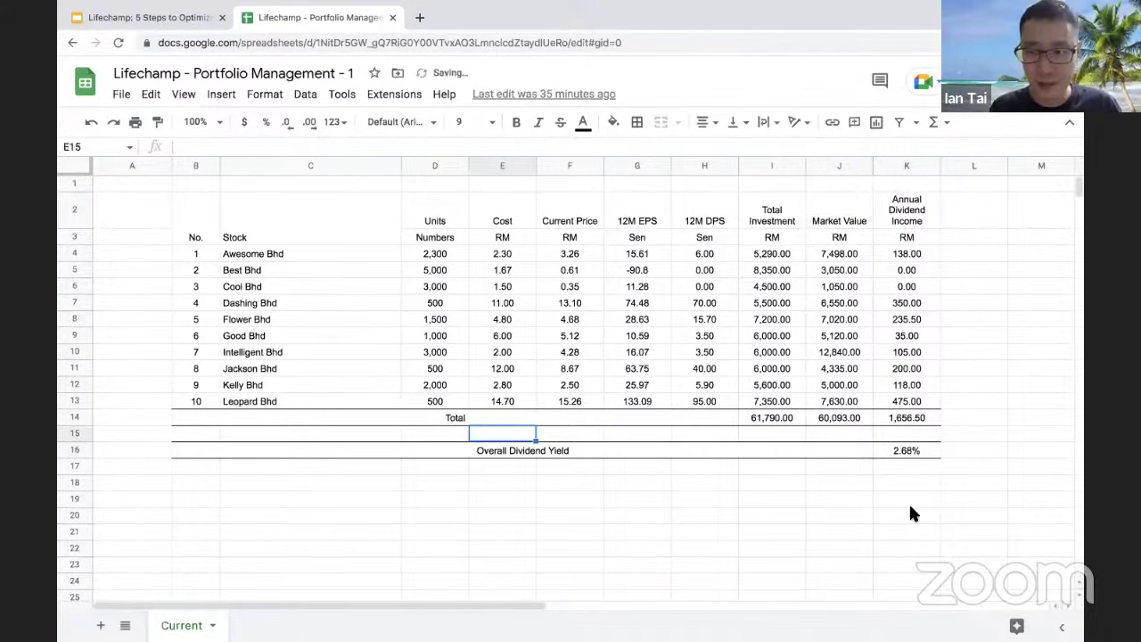
click(867, 514)
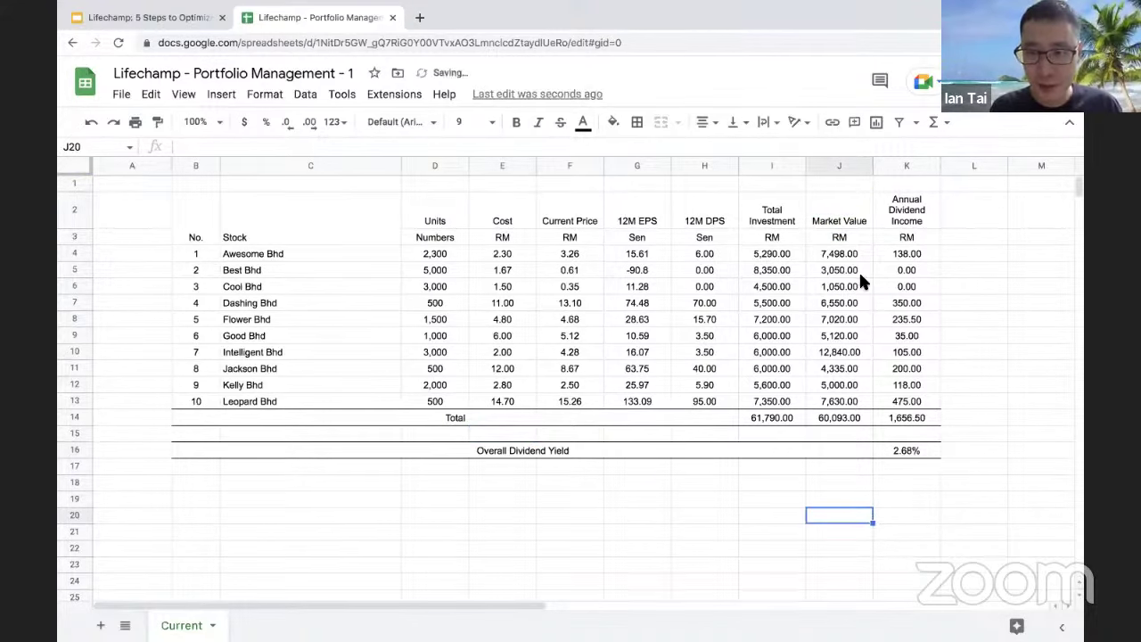
Step: Inspect the Market Value header and the formula behind Awesome Bhd's market value
click(852, 222)
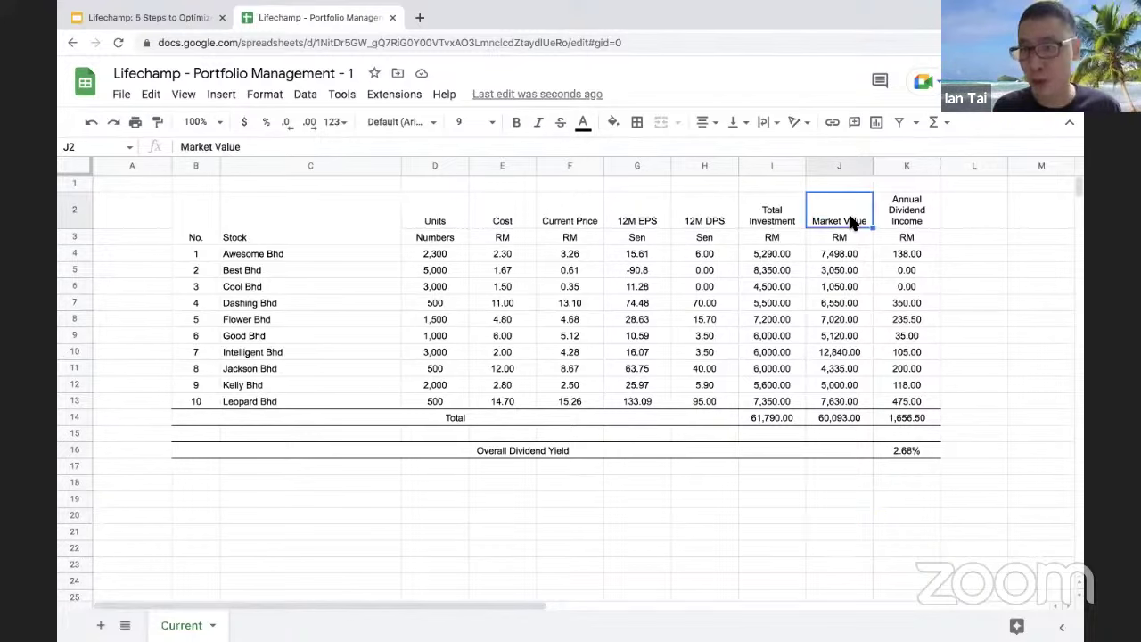
click(850, 258)
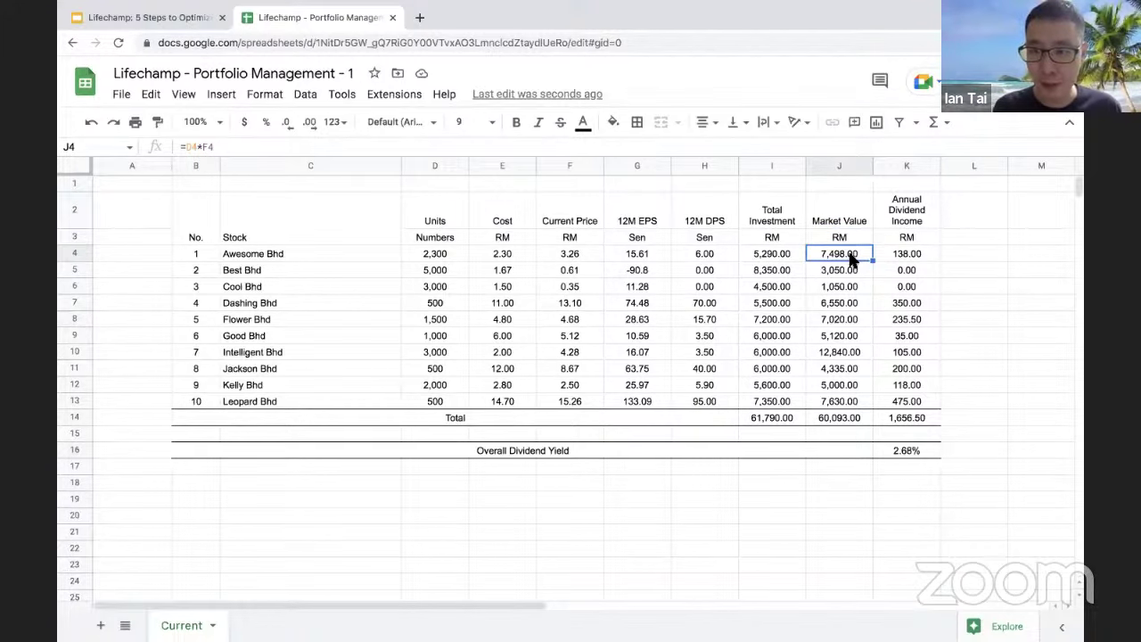
click(849, 221)
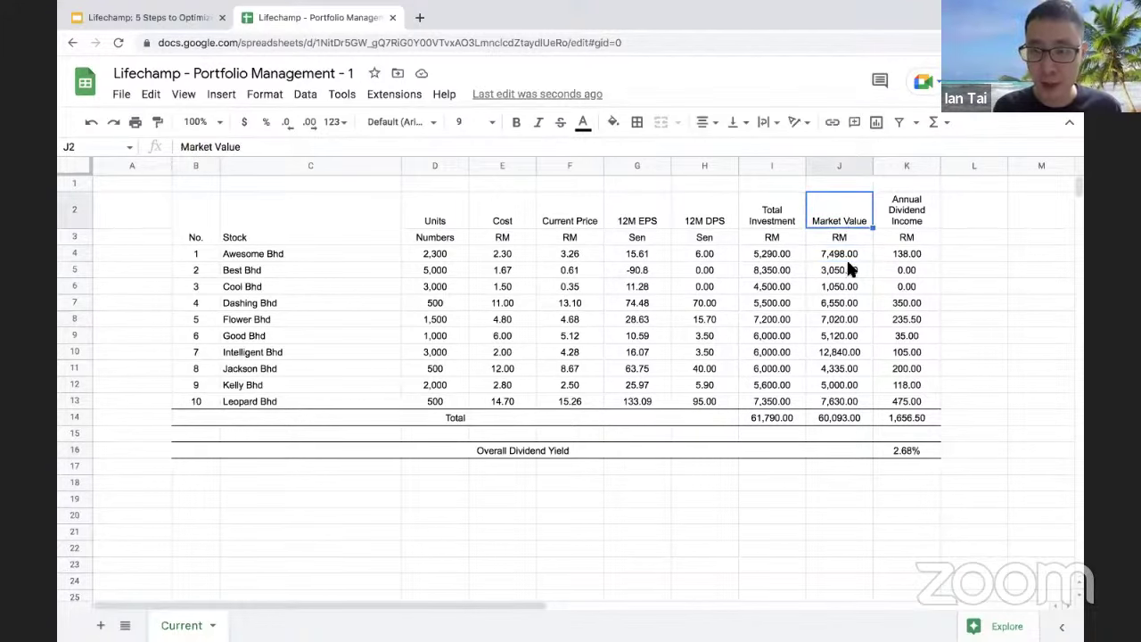
click(852, 258)
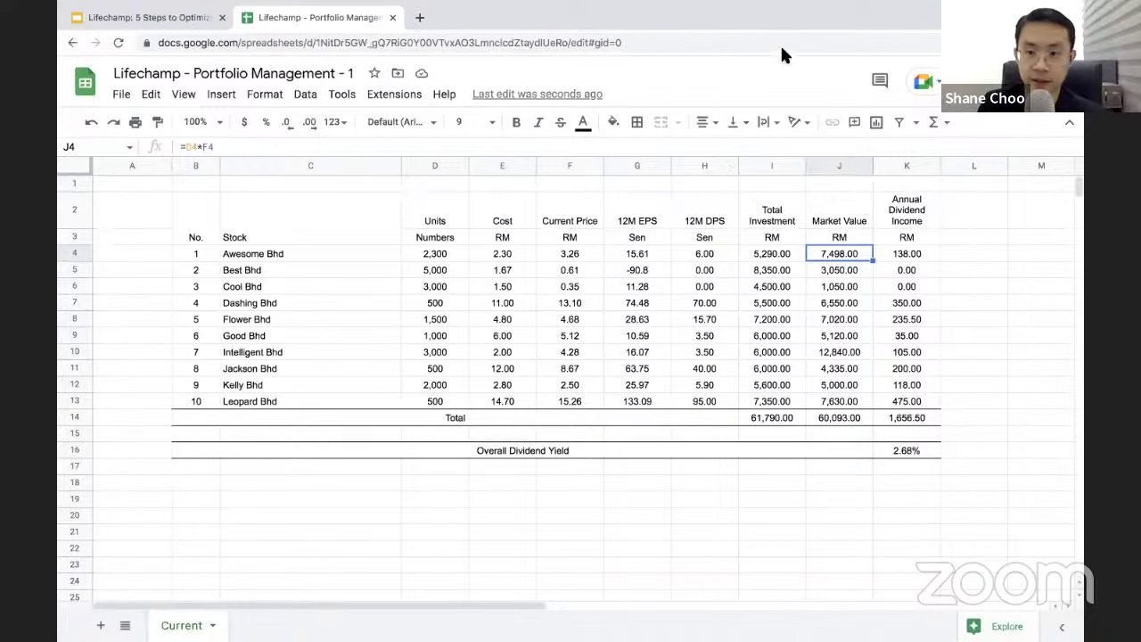
Step: Inspect Awesome Bhd's units and 12M DPS together with its Annual Dividend Income formula
click(700, 222)
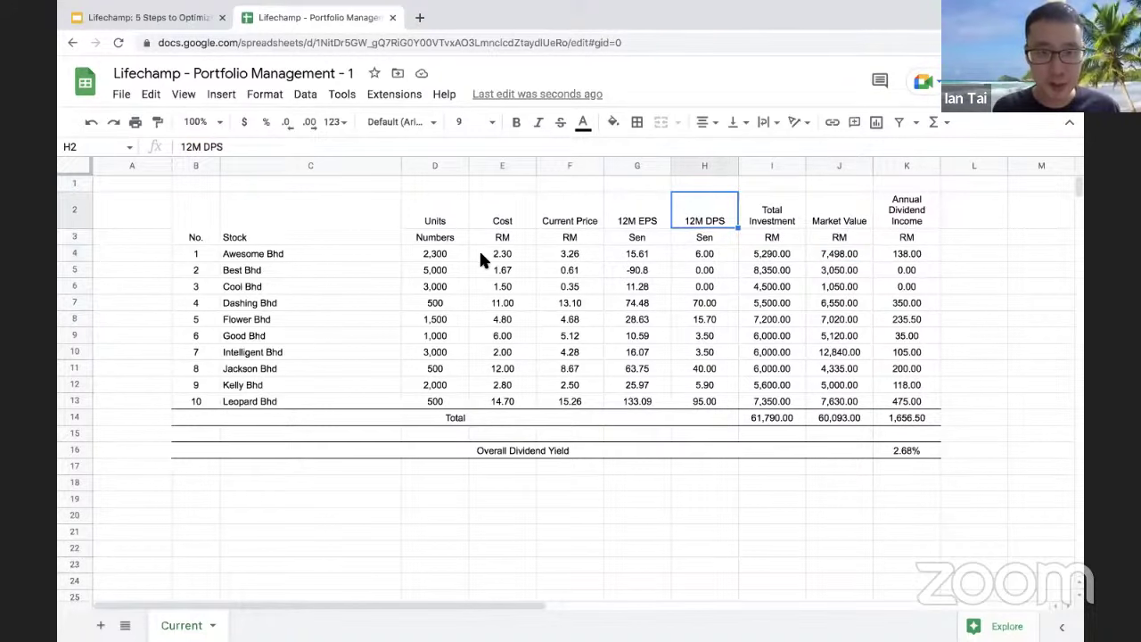
click(434, 257)
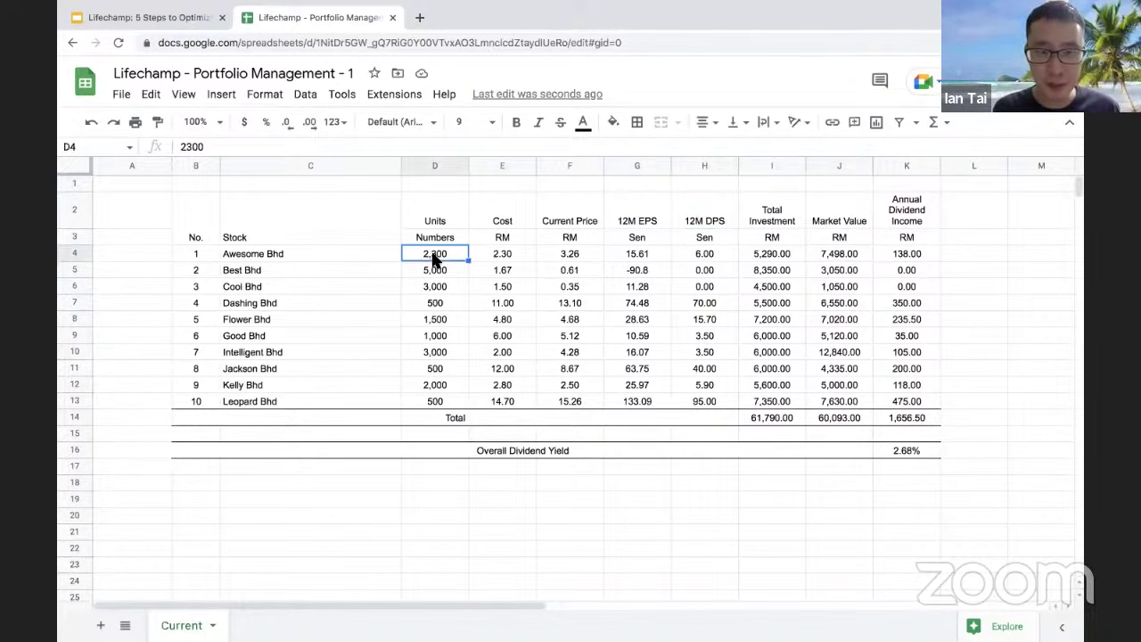
click(329, 250)
click(425, 257)
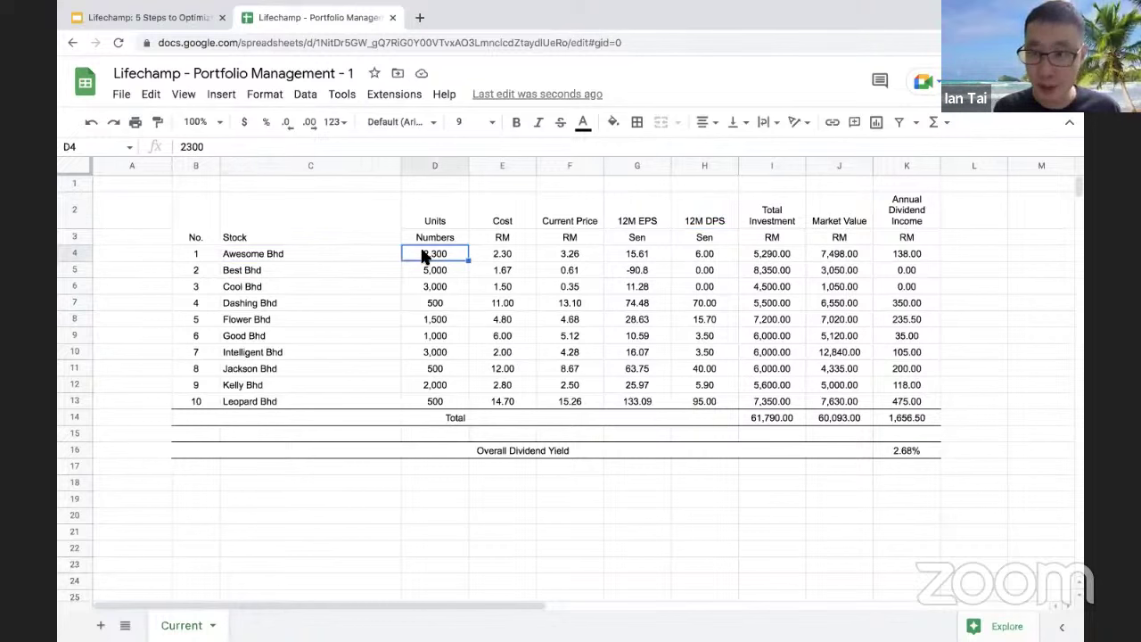
click(707, 225)
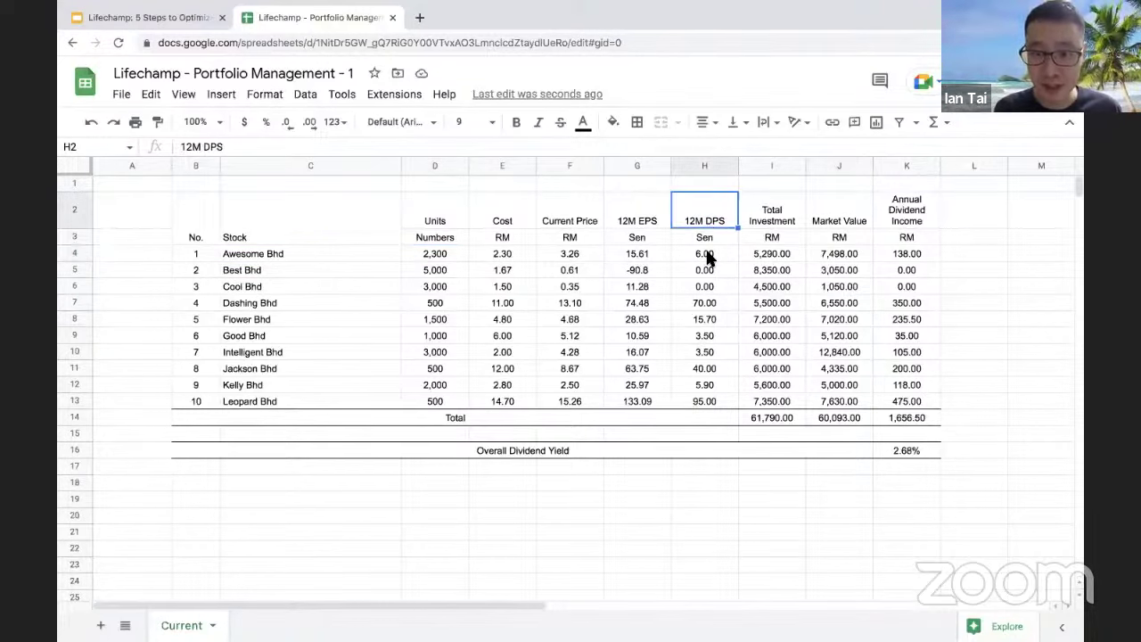
click(709, 257)
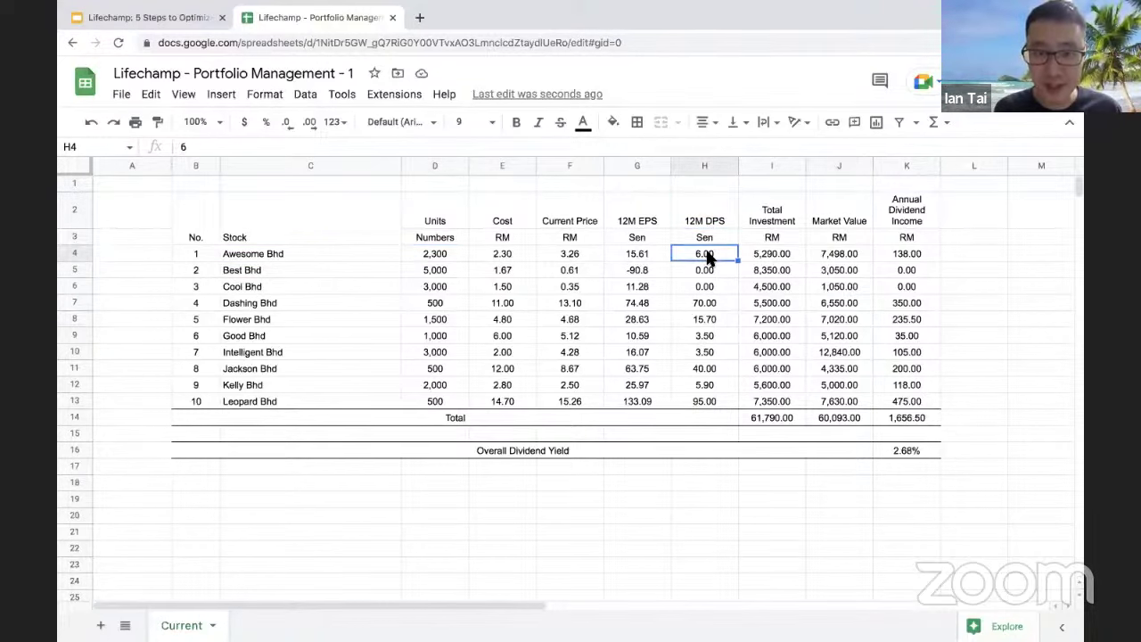
click(439, 256)
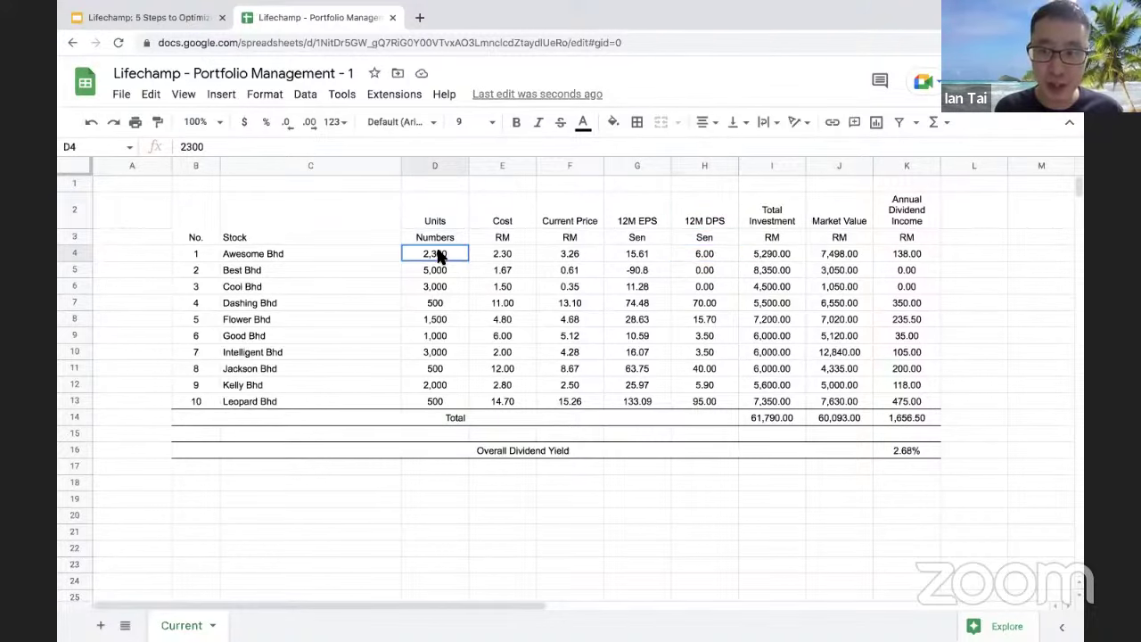
click(898, 259)
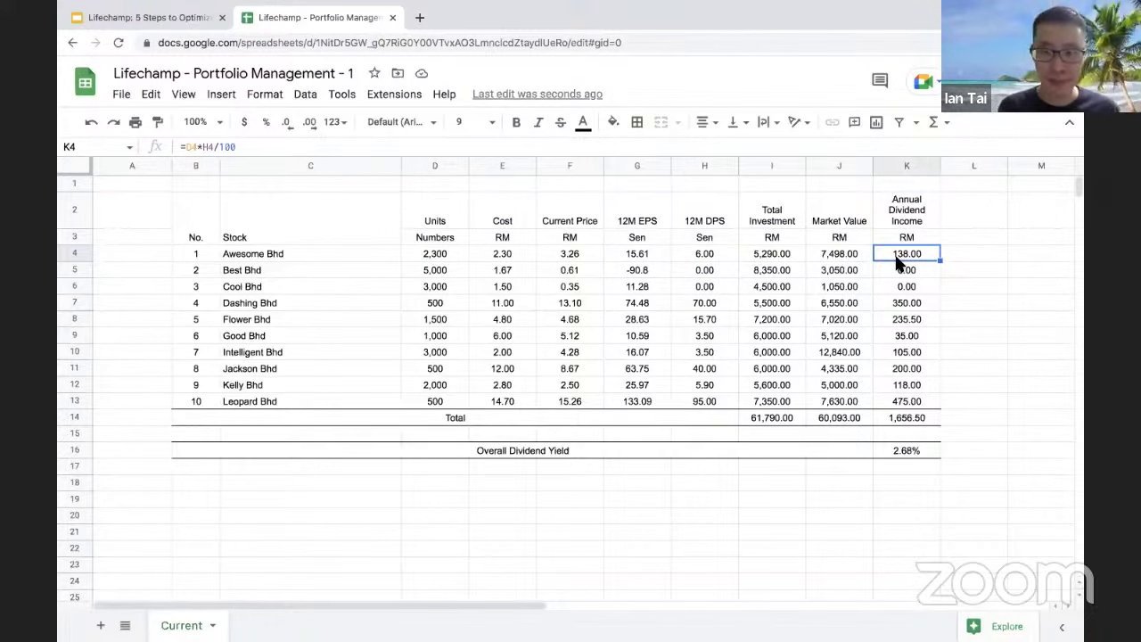
Step: Inspect Best Bhd's 12M DPS and units together with its Annual Dividend Income formula
click(699, 271)
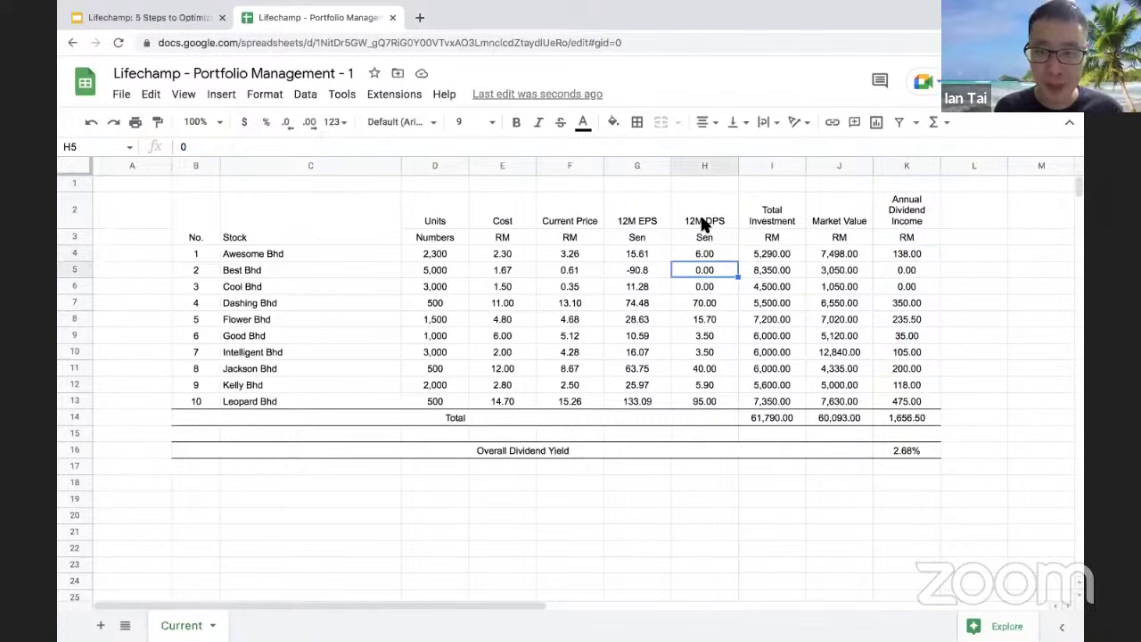
click(705, 269)
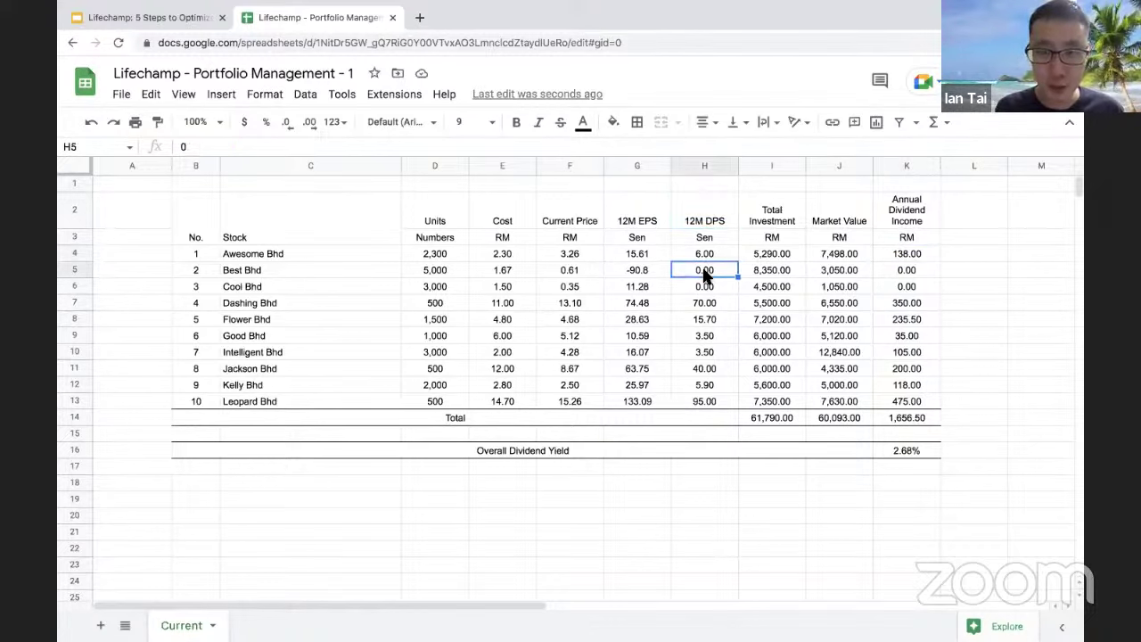
click(437, 272)
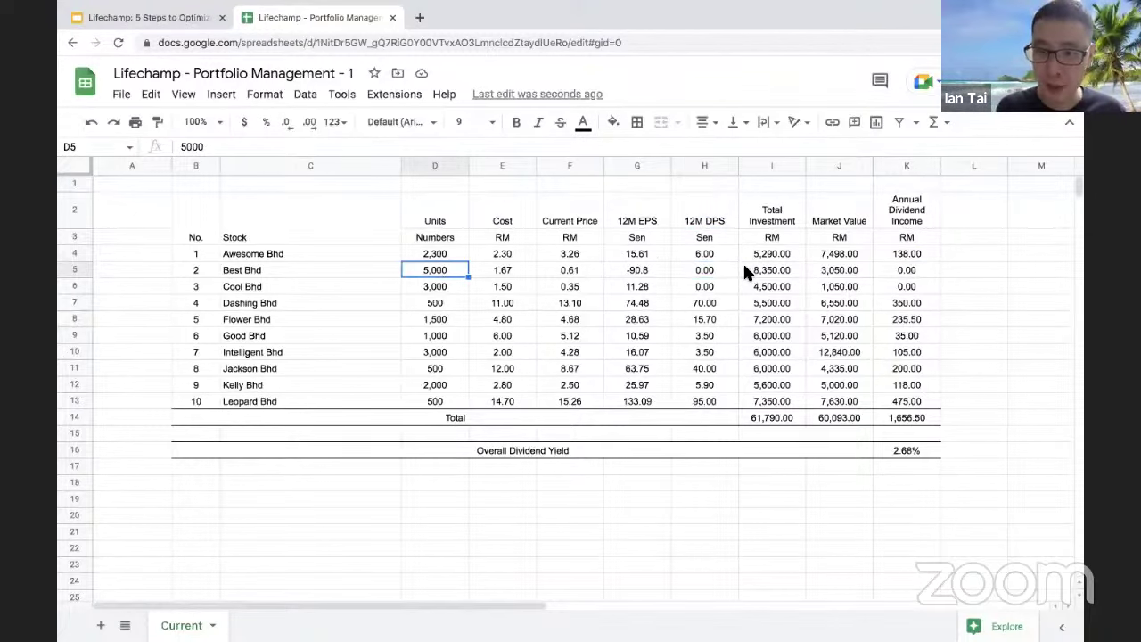
key(ctrl+Right)
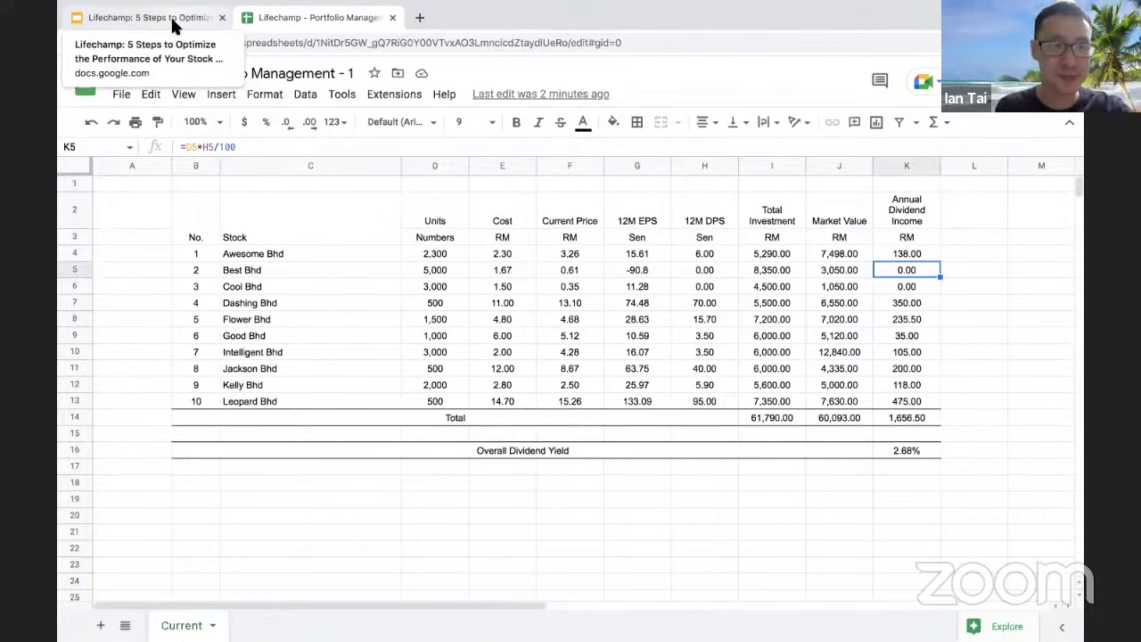
Step: Switch to the Google Slides presentation, start the slideshow and advance past the Key Question to the Step 1 slide
click(174, 25)
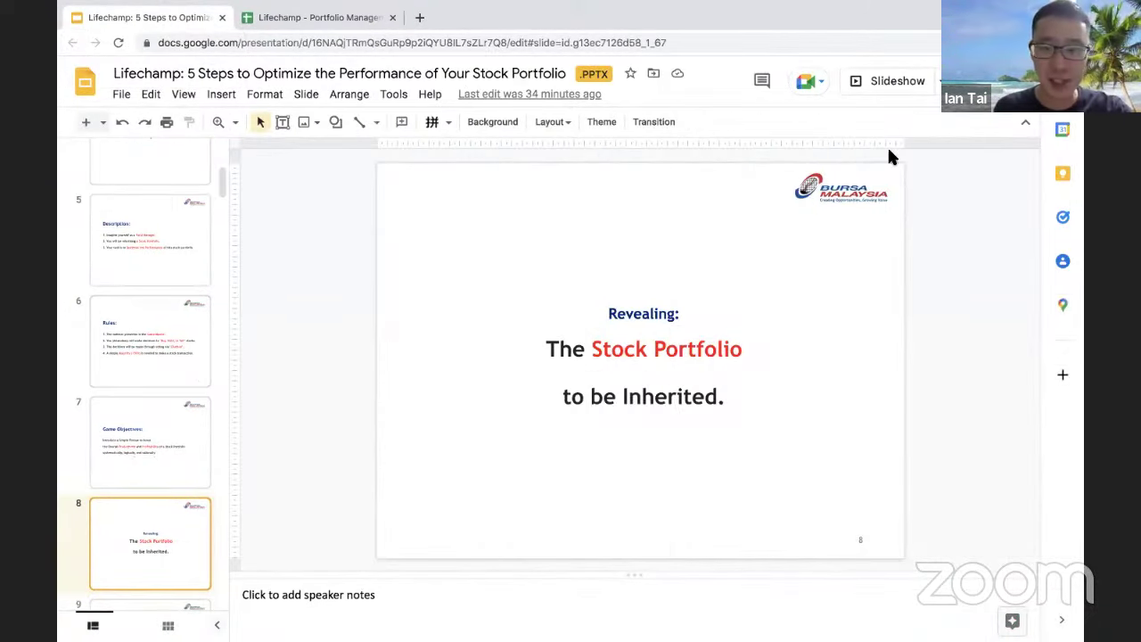
click(898, 83)
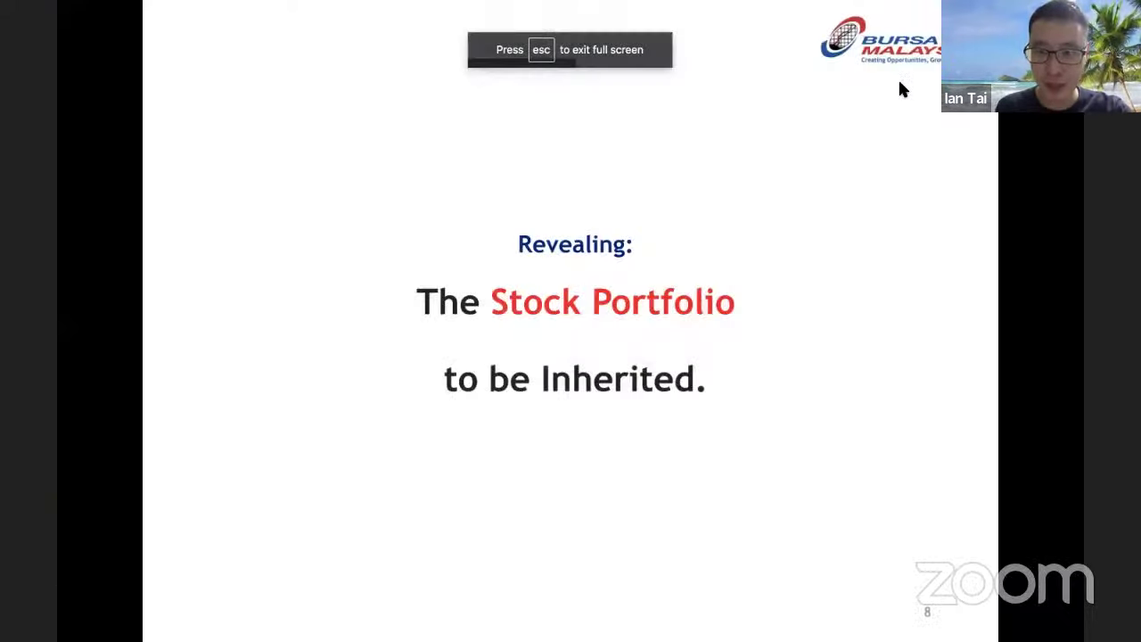
key(Right)
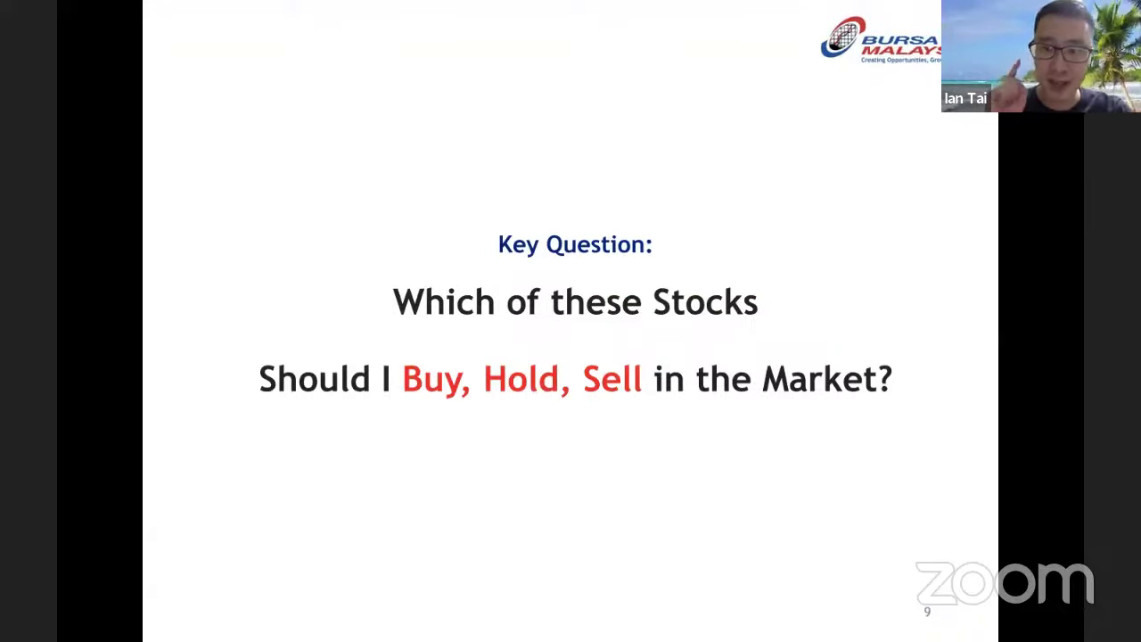
key(Right)
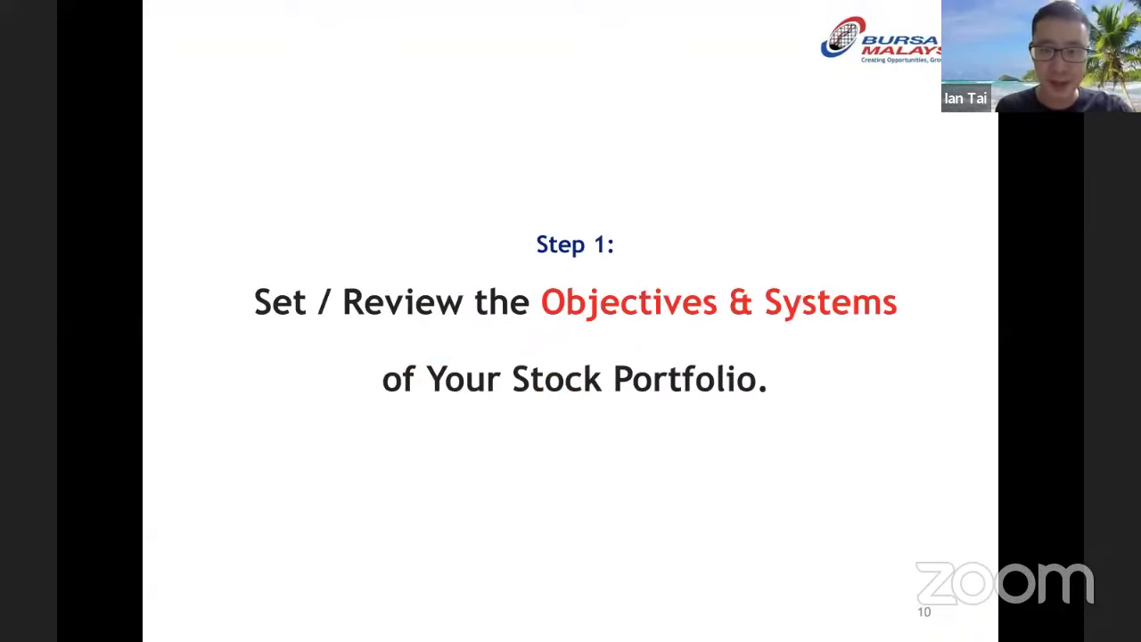
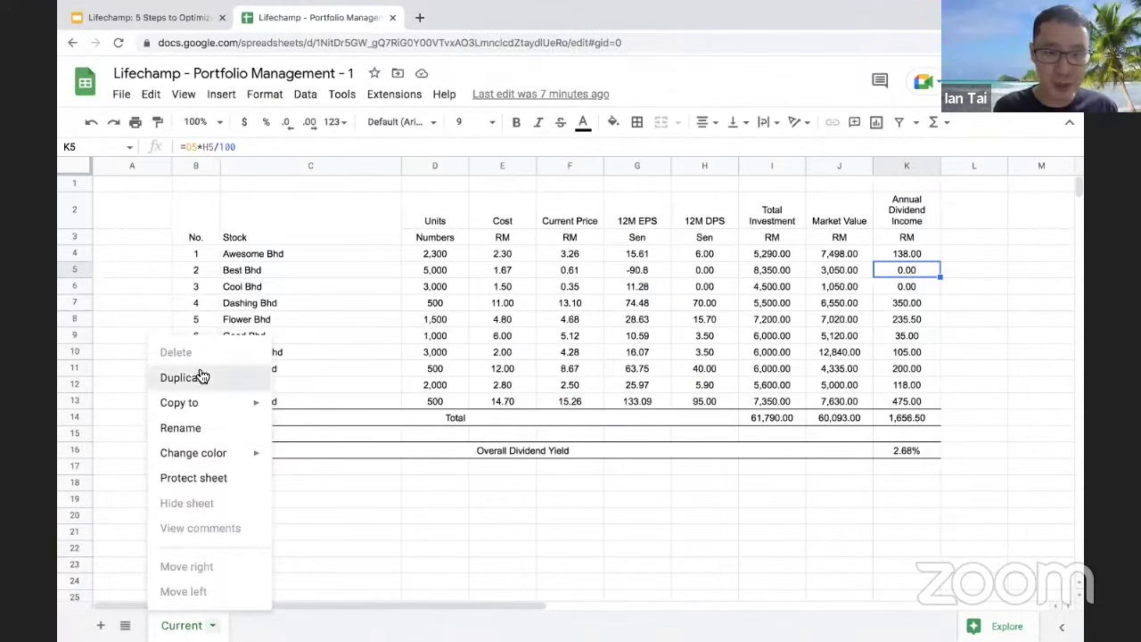
Step: Duplicate the Current sheet and rename the copy as S2
click(203, 377)
click(299, 630)
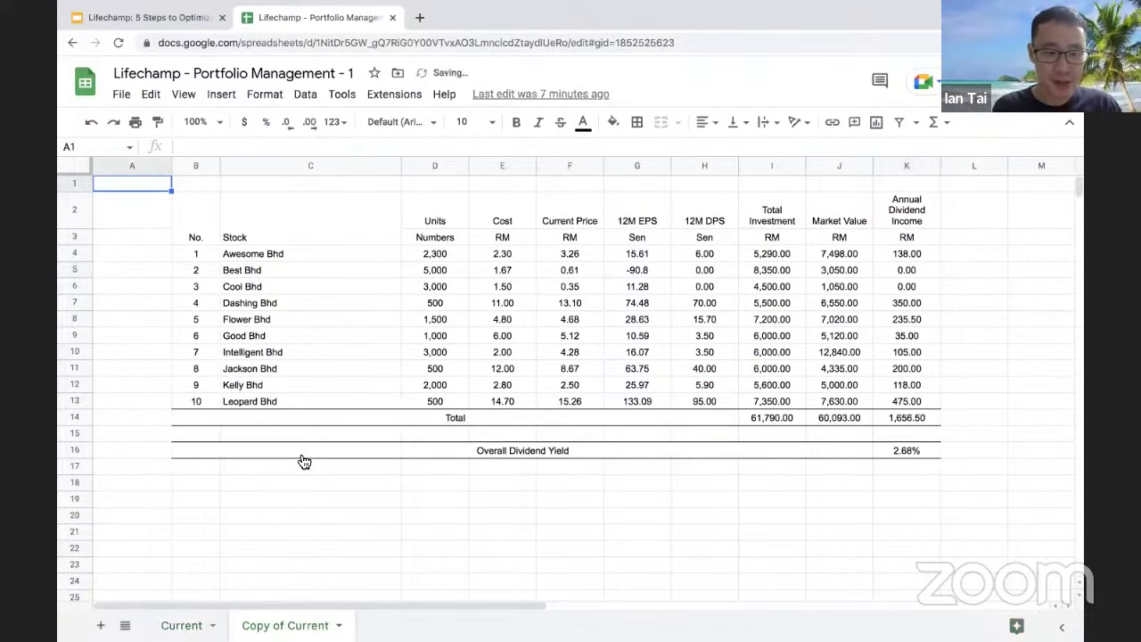
click(294, 430)
text(2)
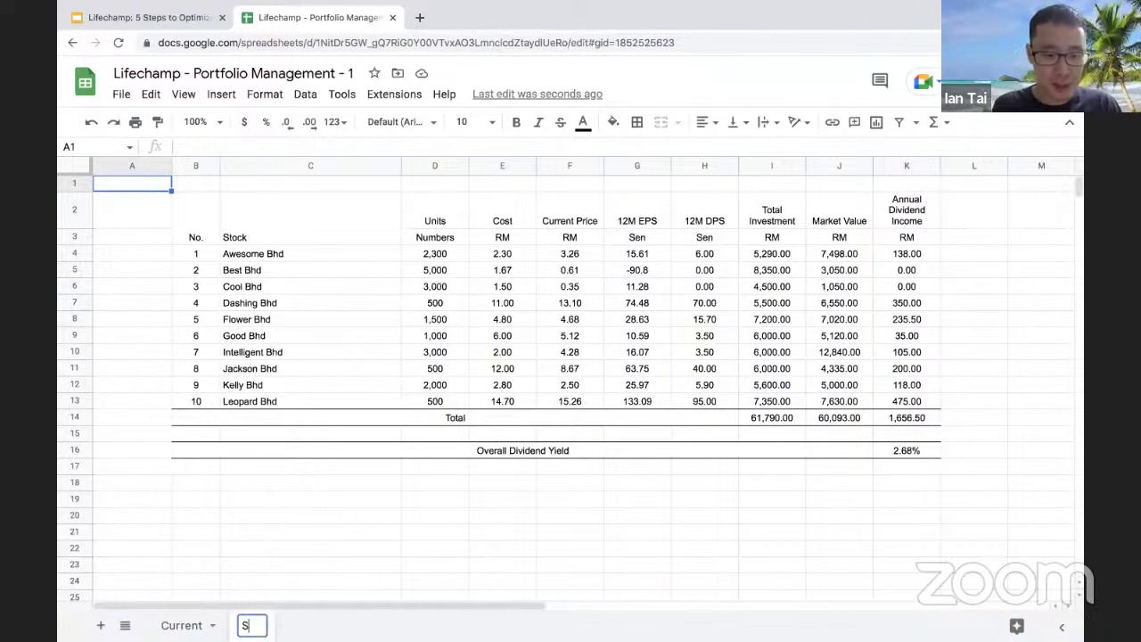
key(Home)
text(S)
key(Return)
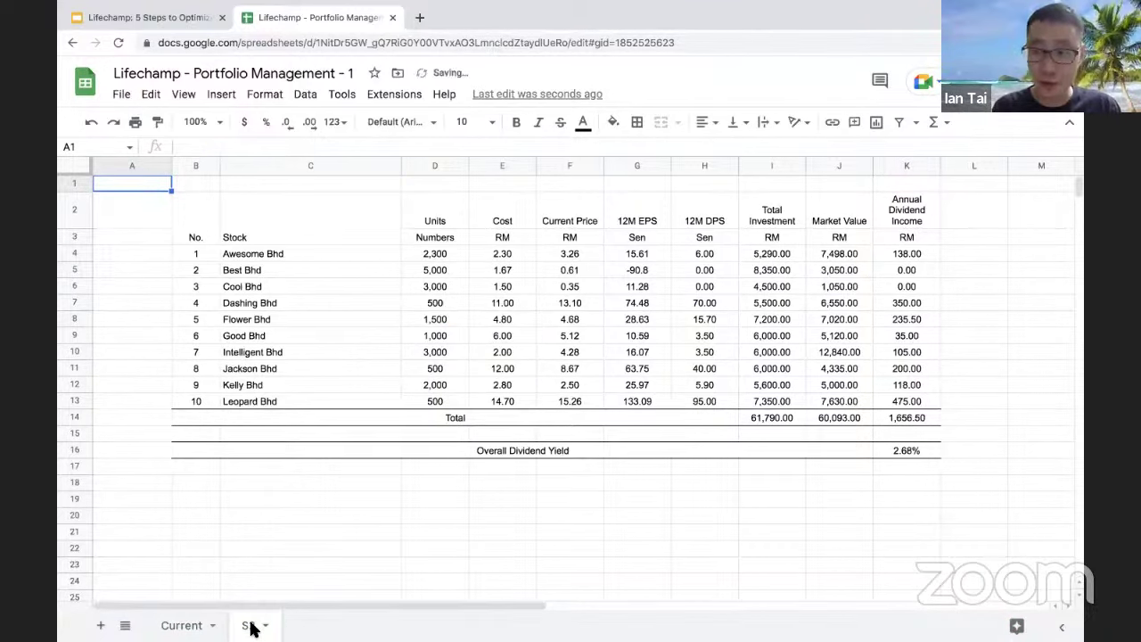
click(282, 496)
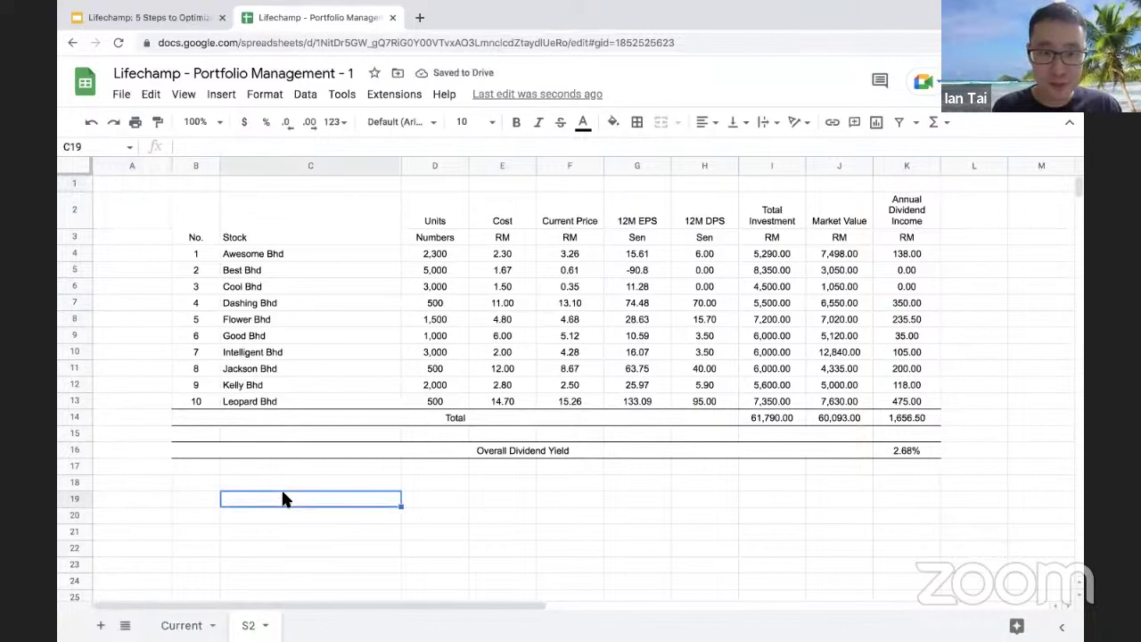
Step: On sheet S2, examine Awesome Bhd's units and compare its cost with its current price
click(344, 255)
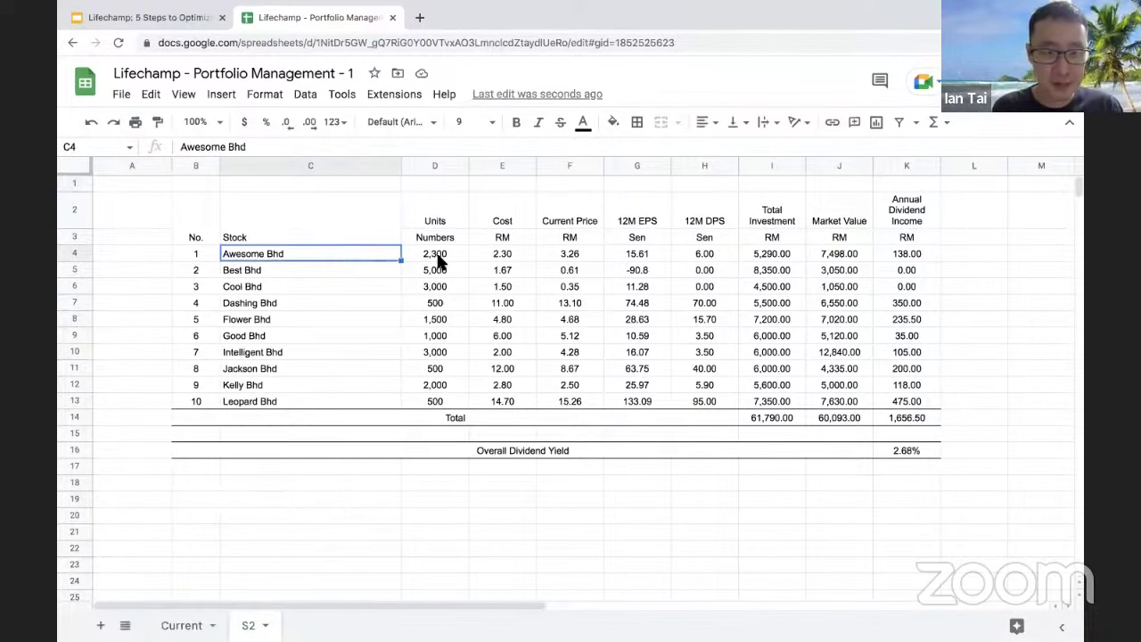
click(440, 257)
click(476, 258)
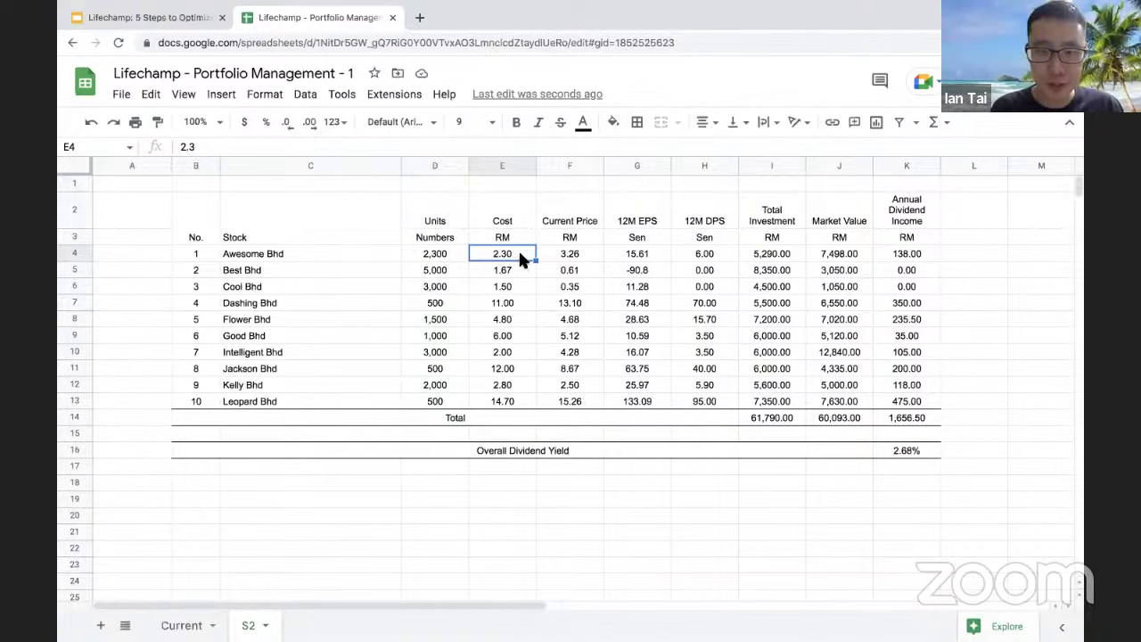
click(565, 255)
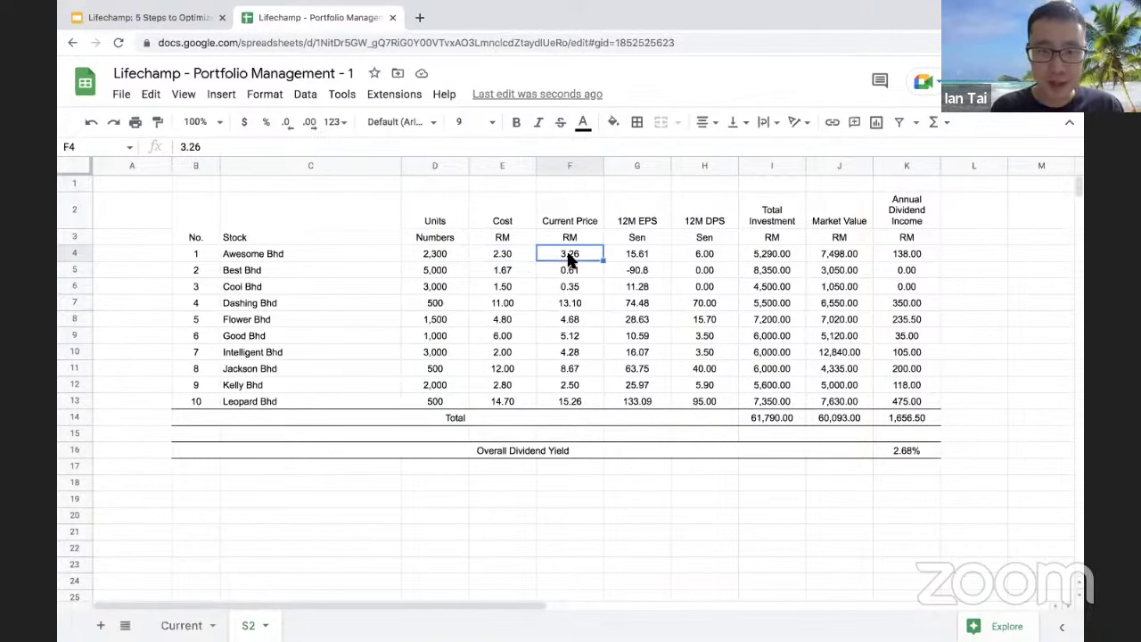
click(506, 255)
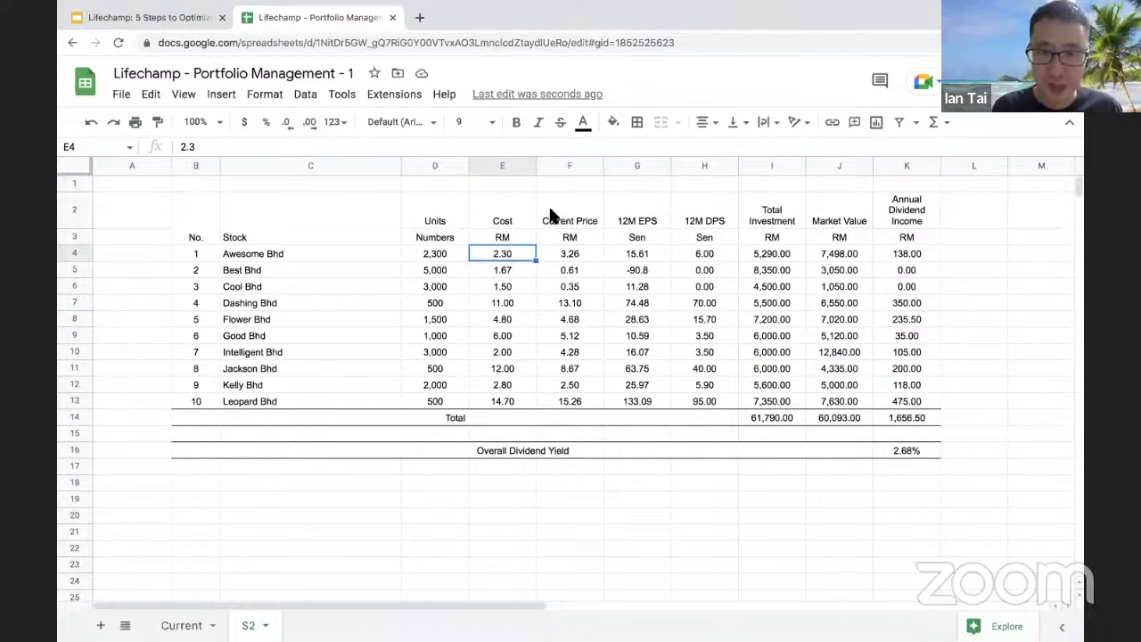
click(551, 215)
click(556, 254)
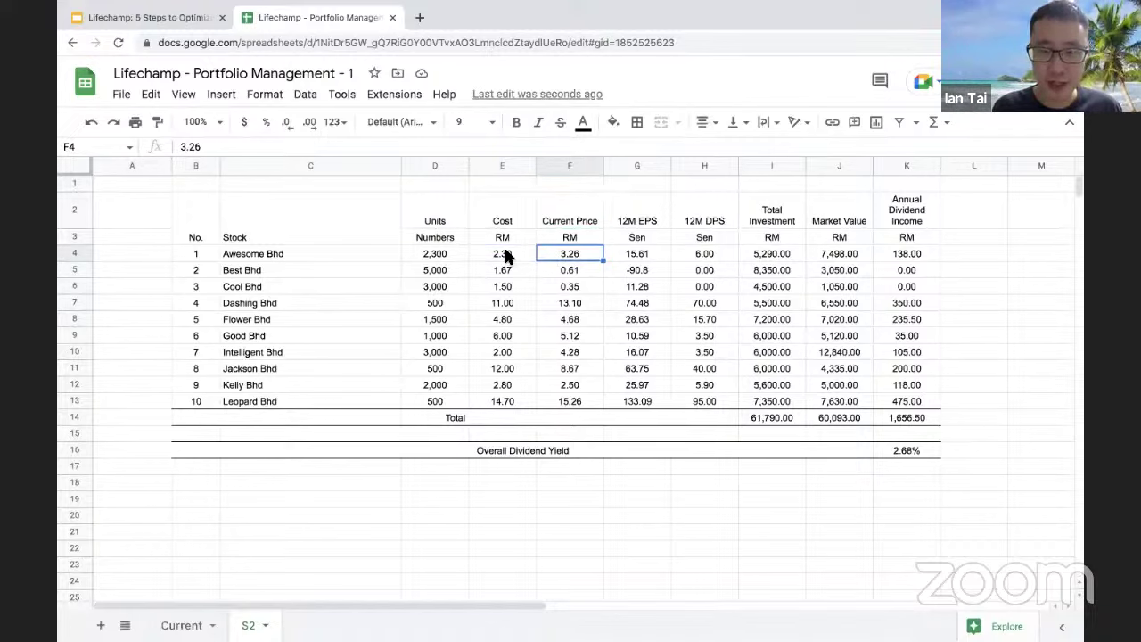
click(505, 255)
click(571, 258)
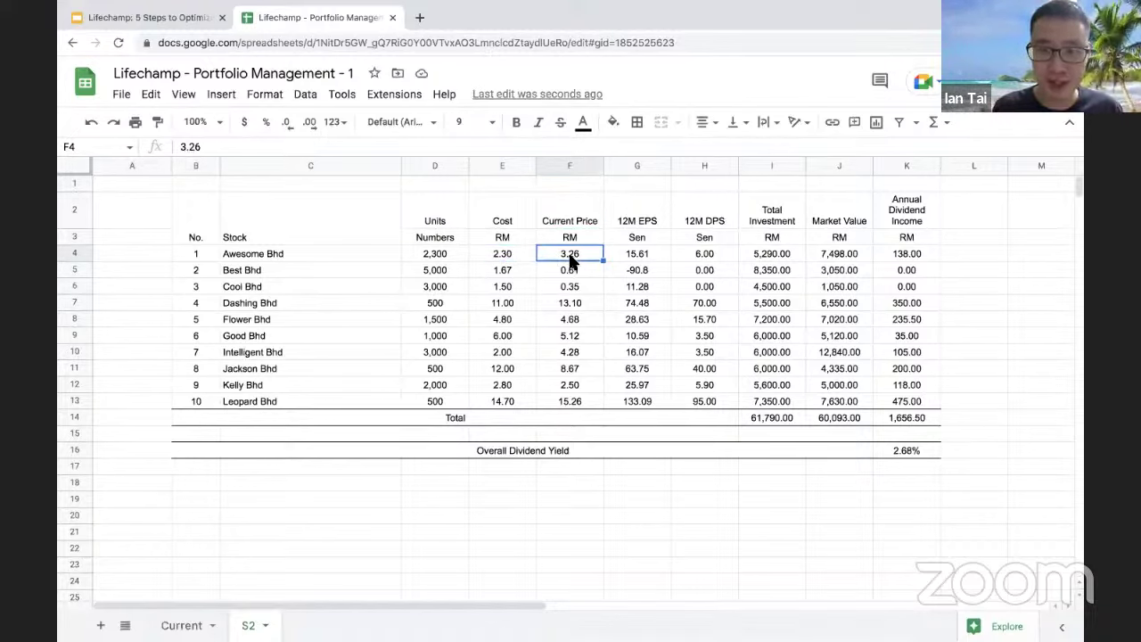
Step: Mark Awesome Bhd as CG in the empty column beside its Annual Dividend Income
click(982, 256)
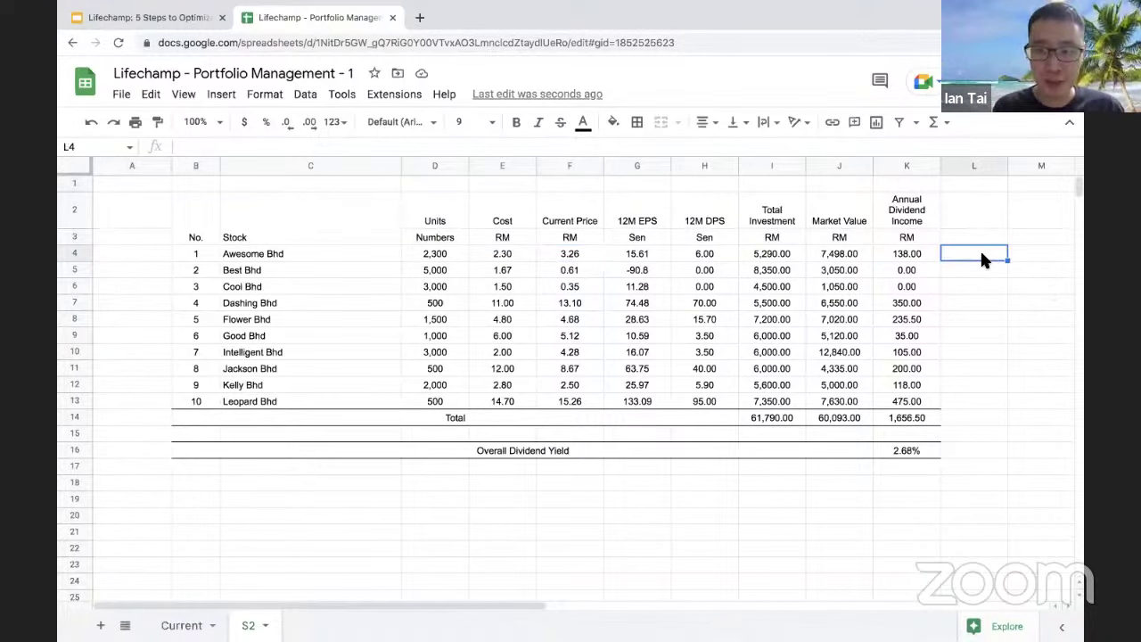
text(CG)
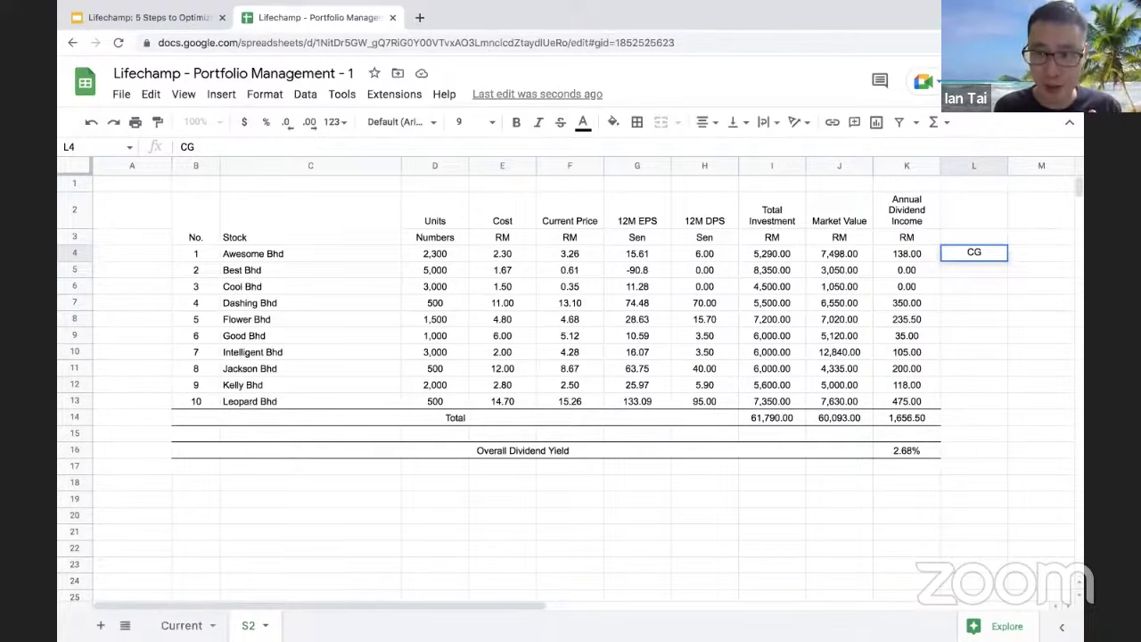
key(Return)
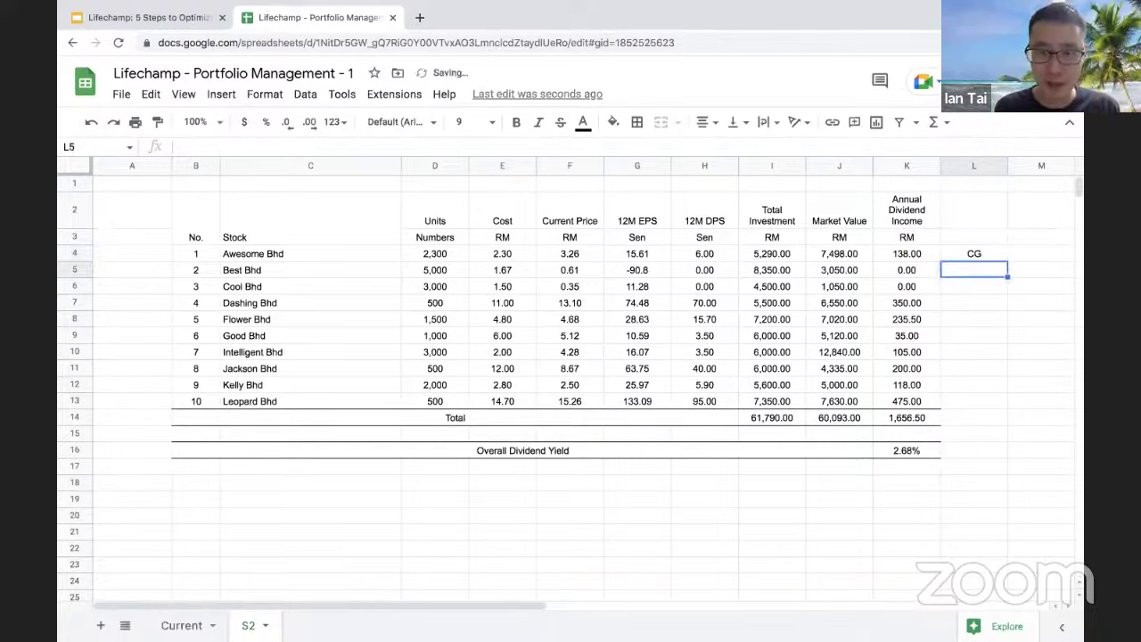
Step: Compare Best Bhd's cost with its current price and mark the stock as CL in column L
click(379, 269)
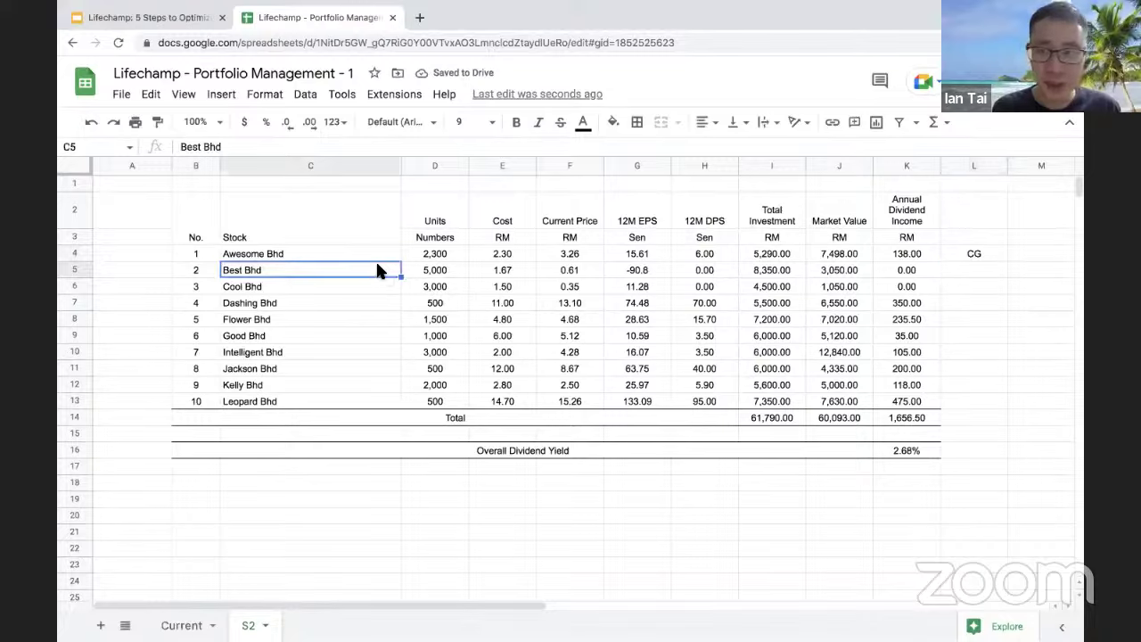
click(500, 270)
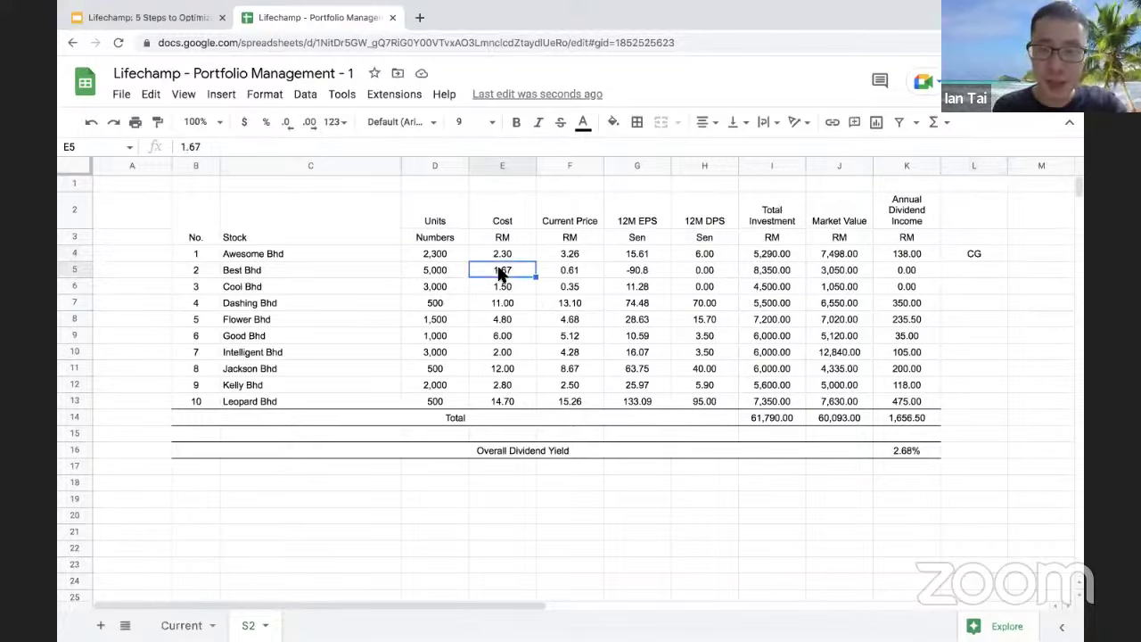
click(571, 275)
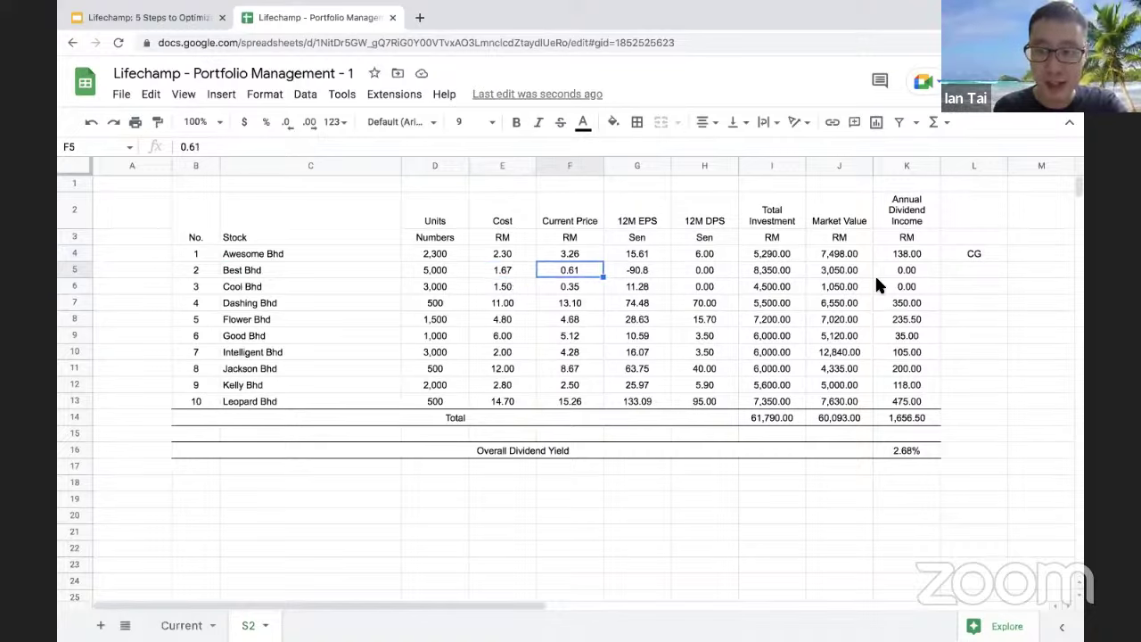
click(997, 272)
text(cl)
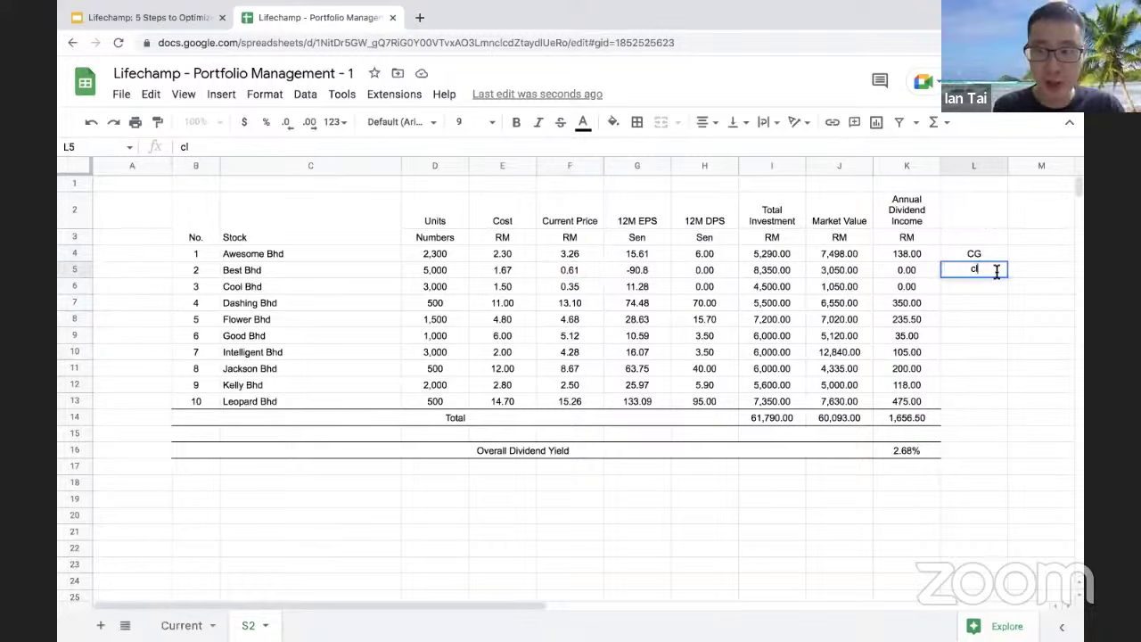
key(BackSpace)
key(BackSpace)
text(CL)
key(Return)
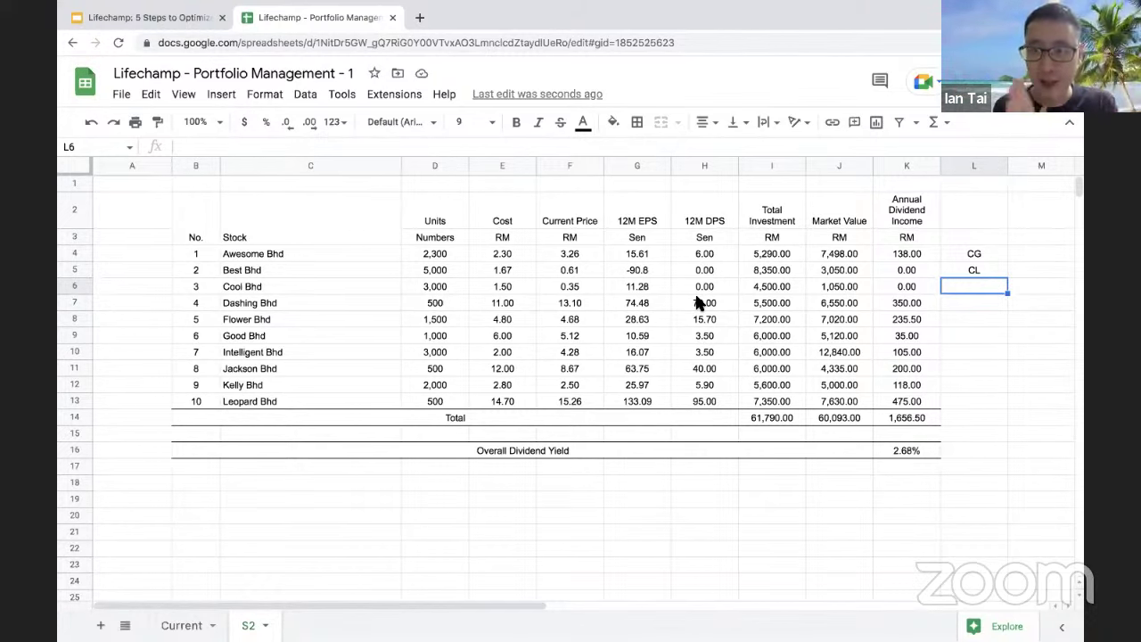
Step: Check Cool Bhd's cost against its current price and enter CL for it in column L
click(525, 286)
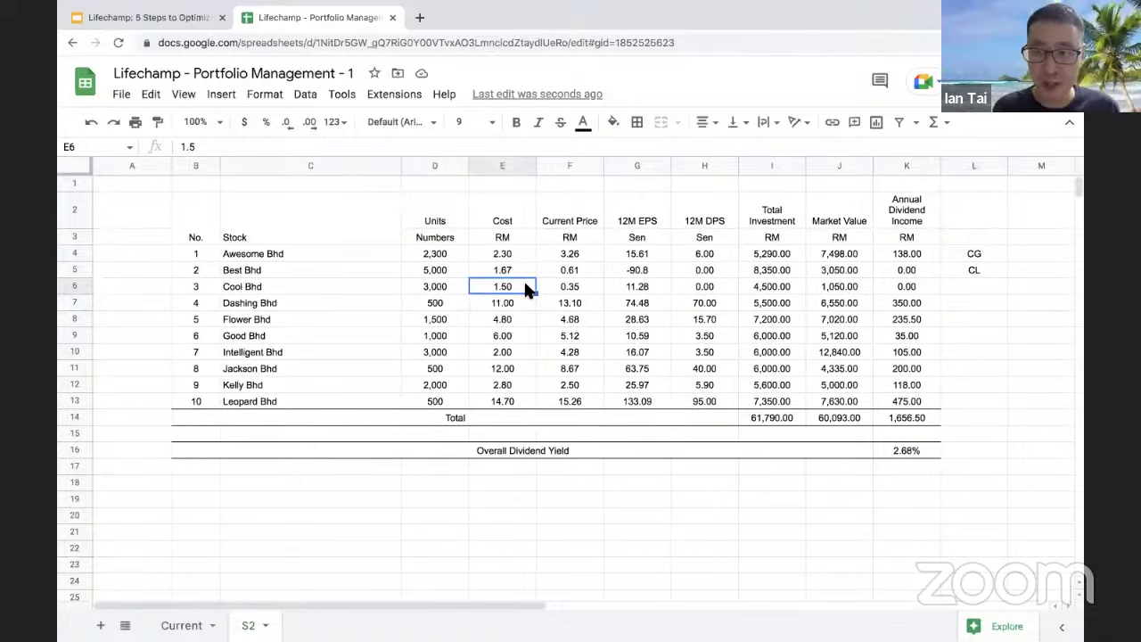
click(569, 286)
click(963, 287)
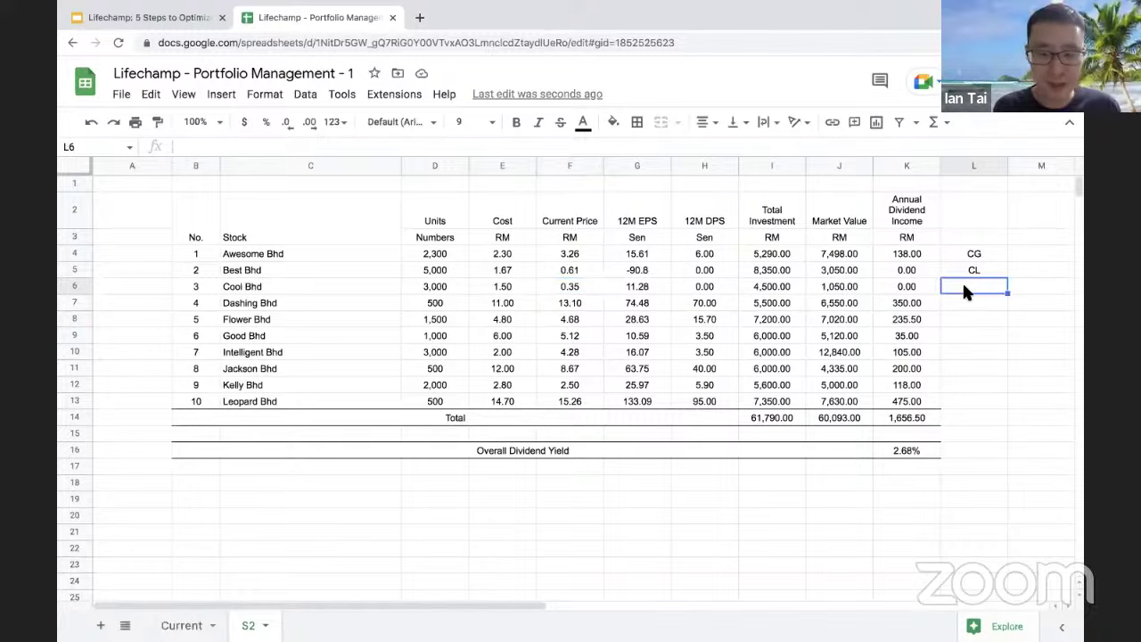
text(CL)
key(Return)
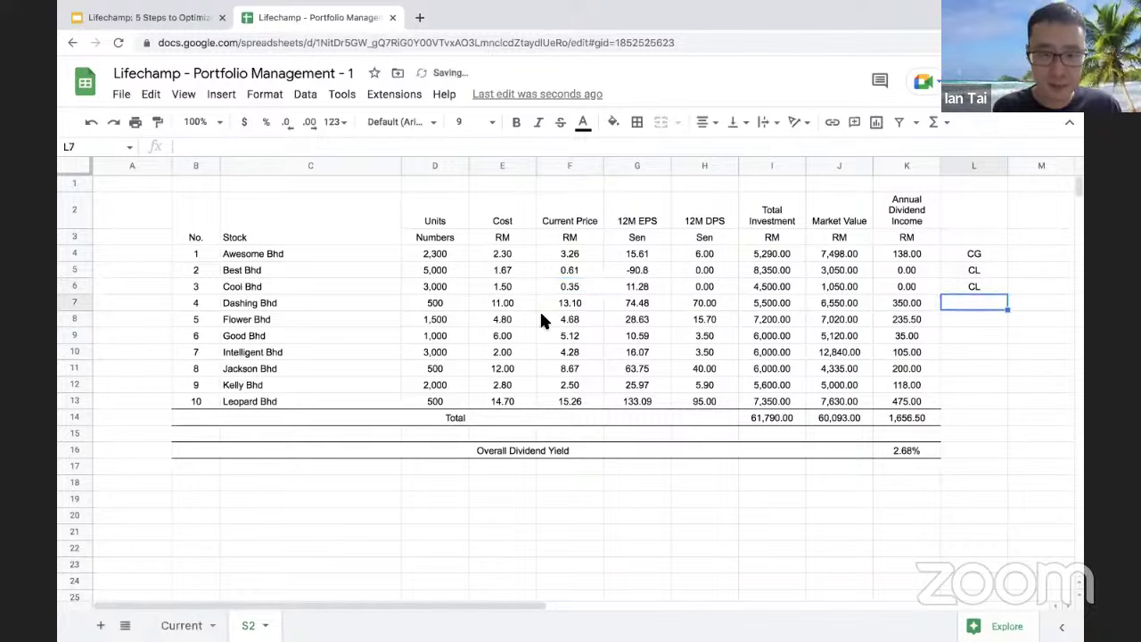
Step: Compare Dashing Bhd's cost with its current price and label the stock CG in column L
click(515, 306)
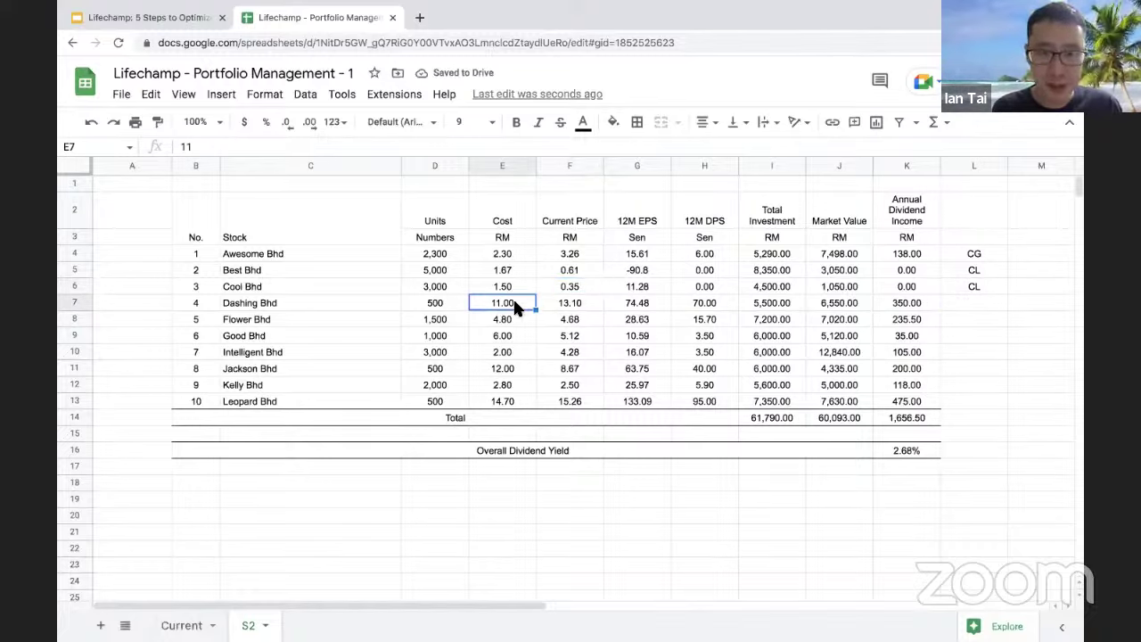
click(566, 310)
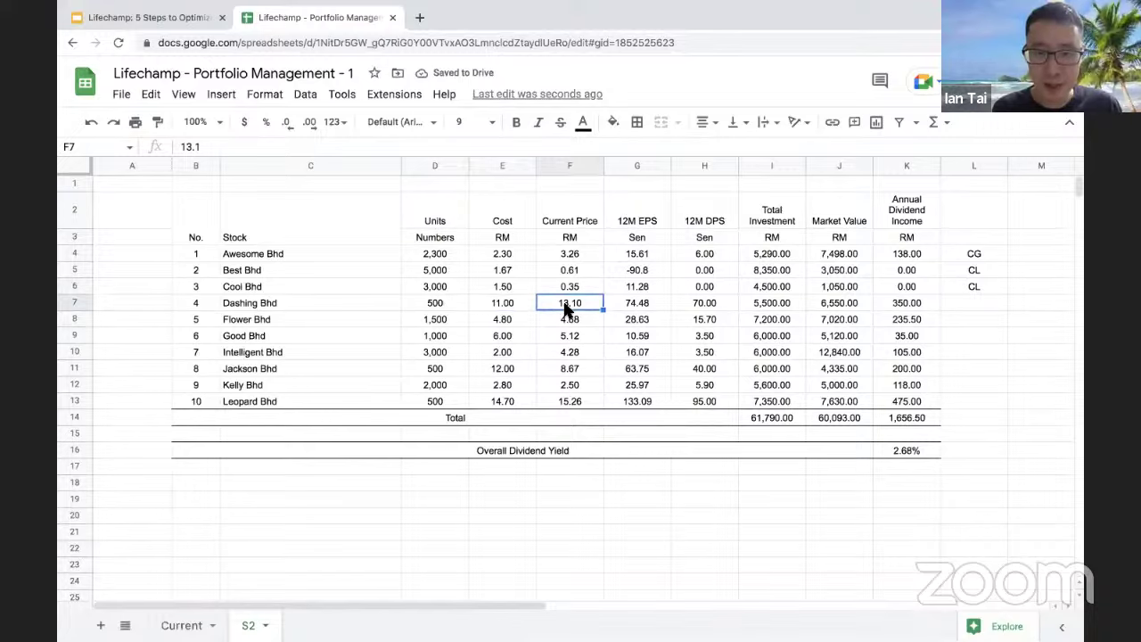
click(960, 301)
text(CG)
key(Return)
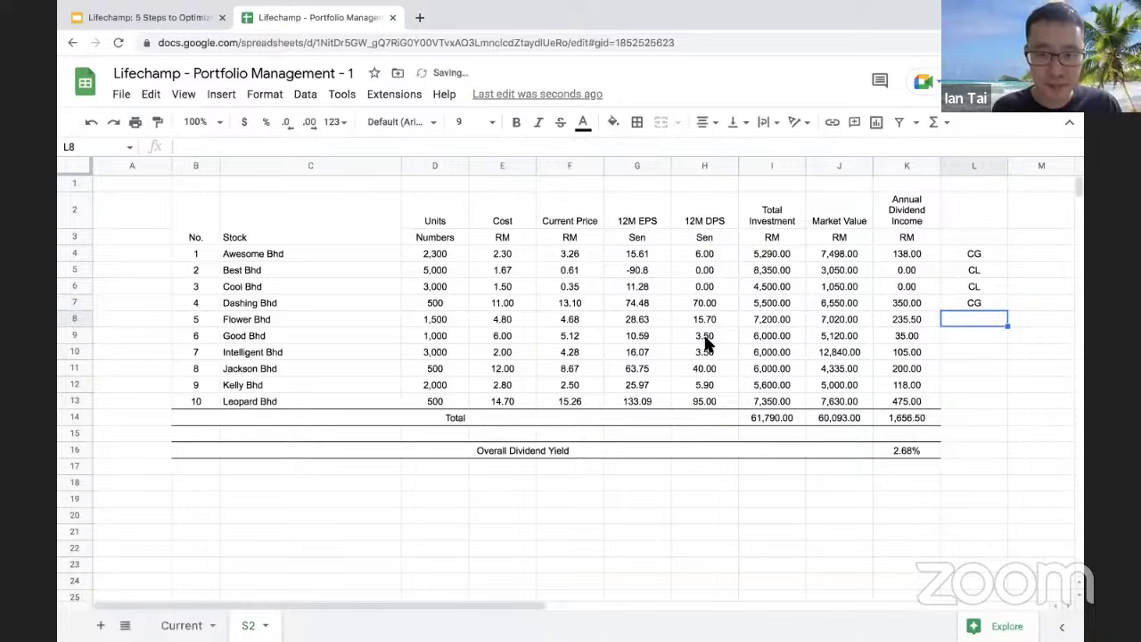
Step: Review Flower Bhd's cost against its current price and enter CL in its column L cell
click(503, 323)
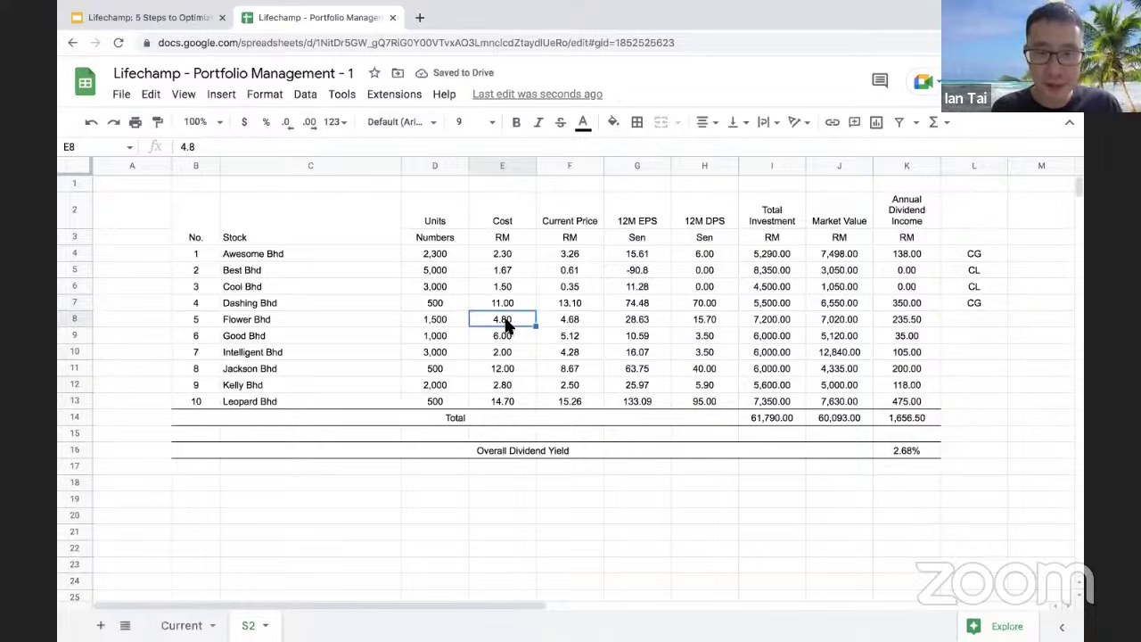
click(576, 323)
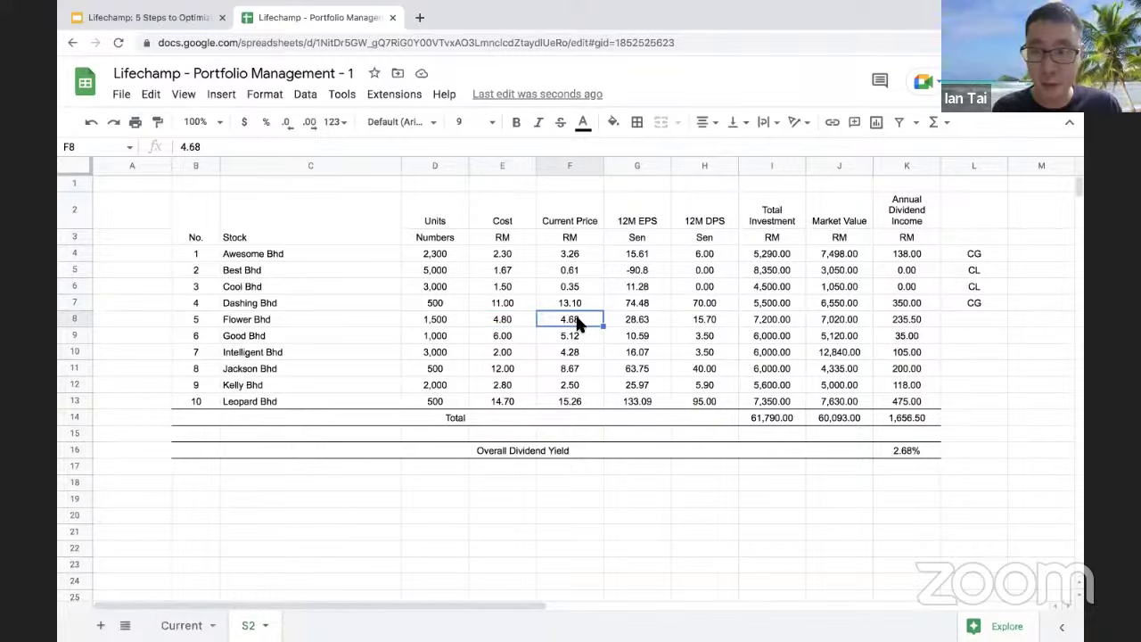
click(968, 317)
text(CL)
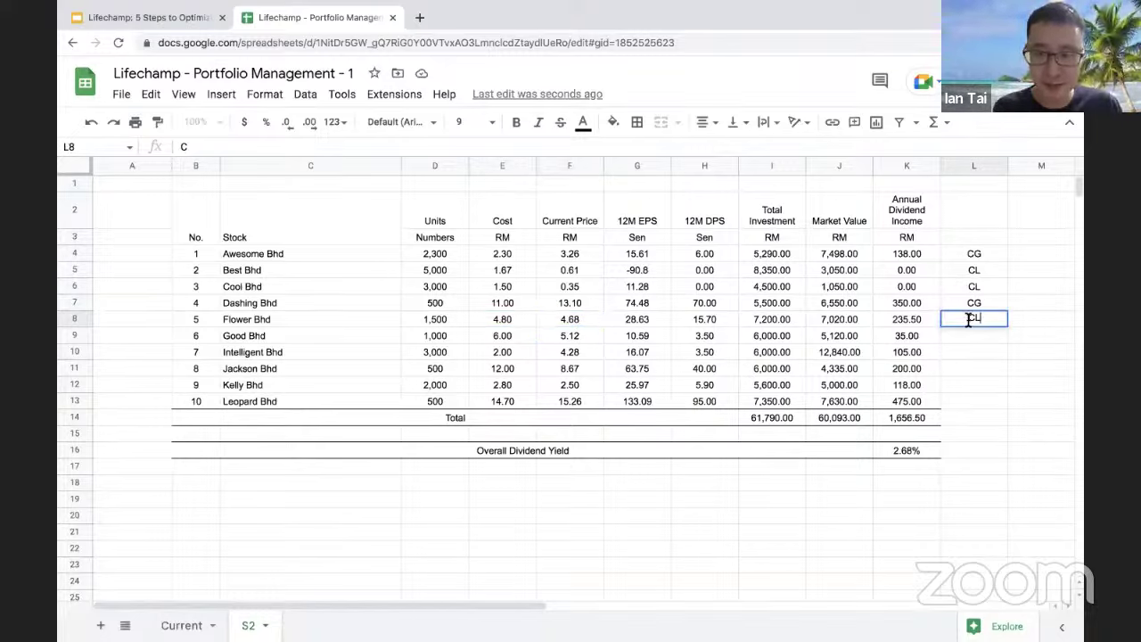
key(Return)
Step: Compare Good Bhd's cost with its current price and mark it CL in column L
click(508, 331)
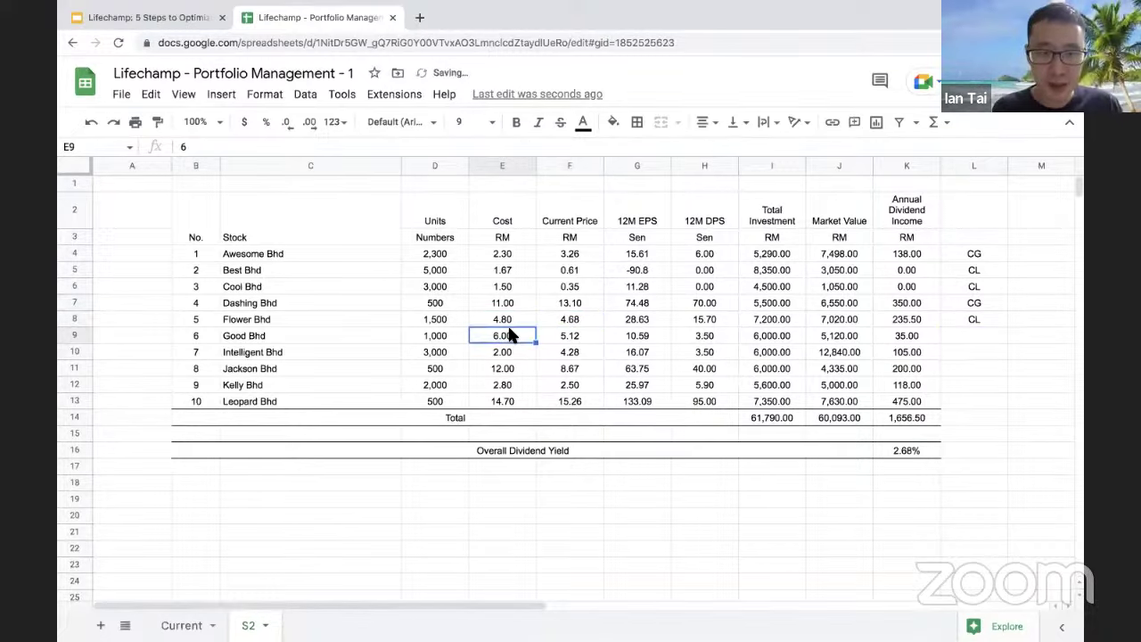
click(566, 341)
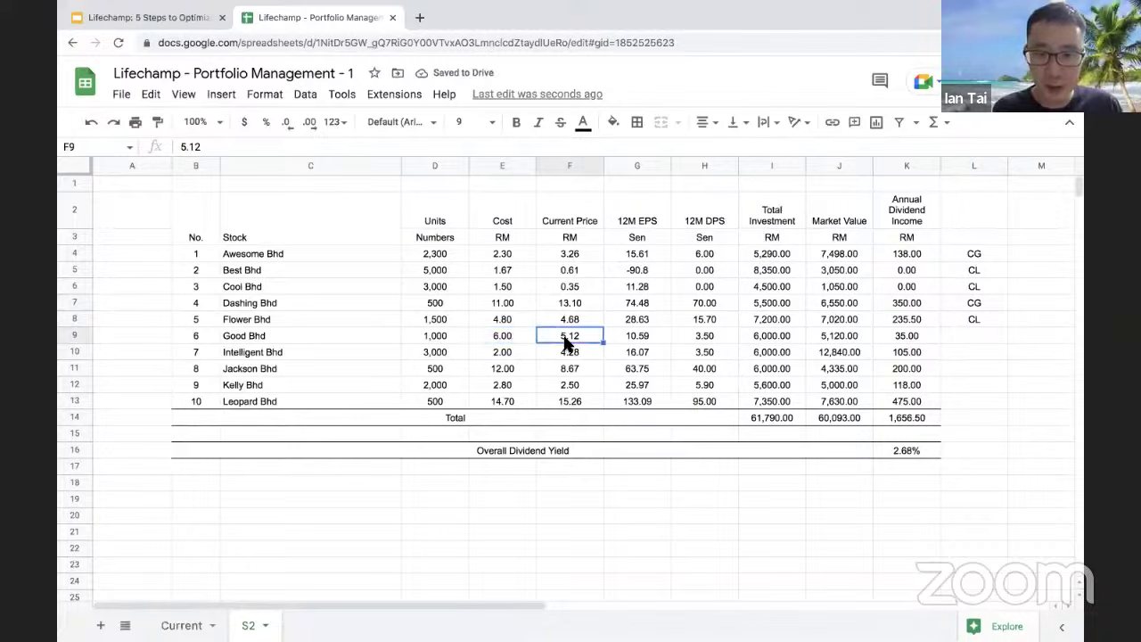
click(973, 332)
text(CL)
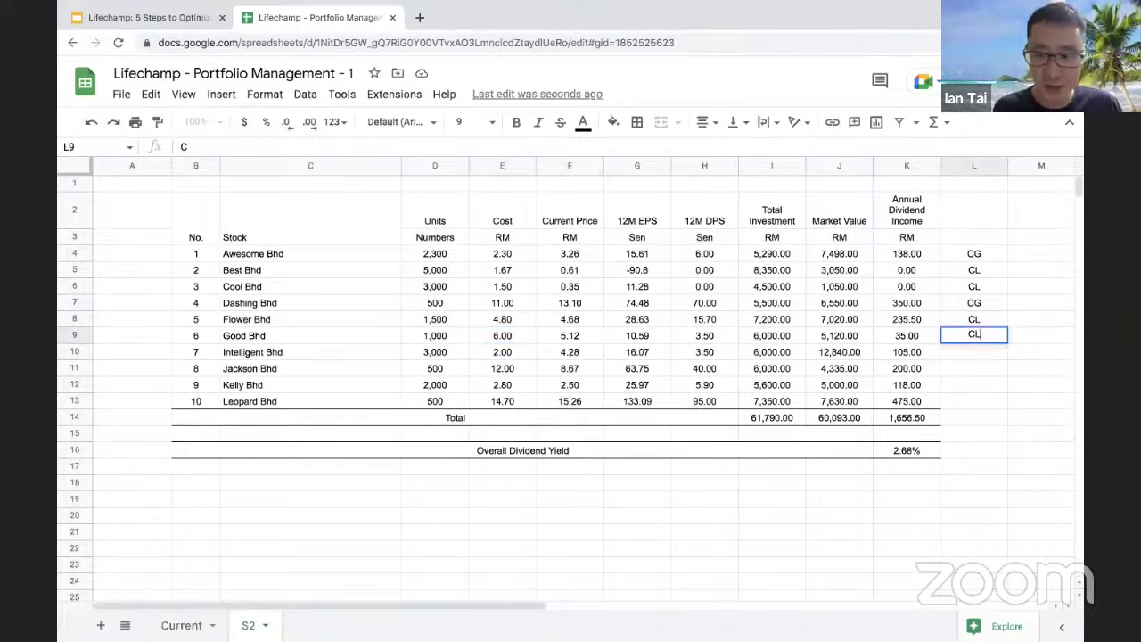
key(Return)
Step: Check Intelligent Bhd's cost against its current price and enter CG for it in column L
click(510, 349)
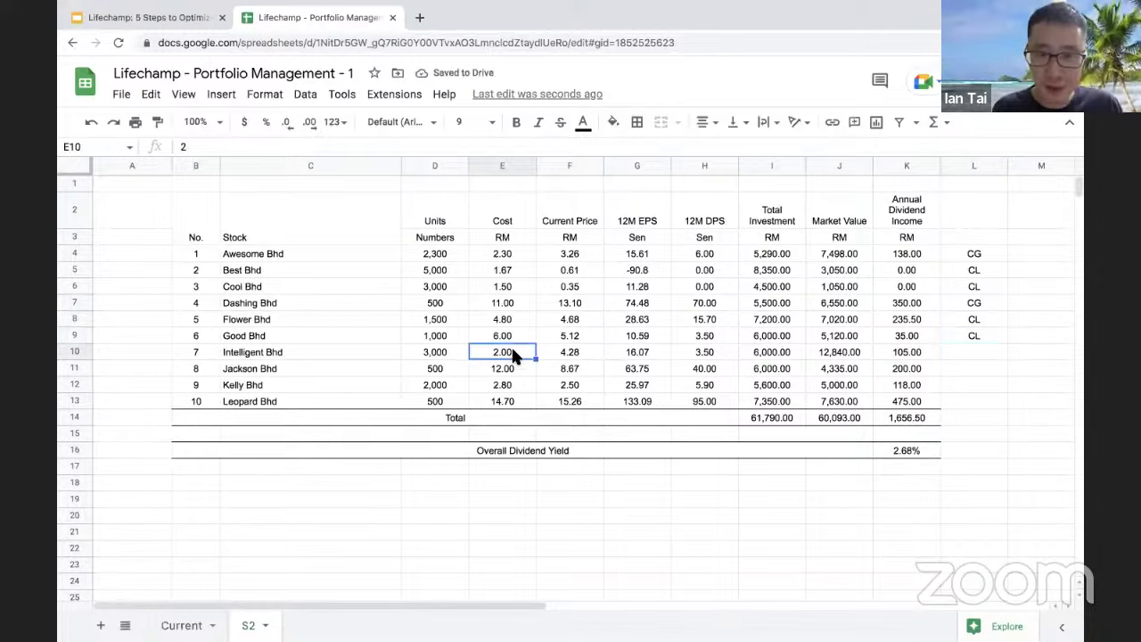
click(585, 354)
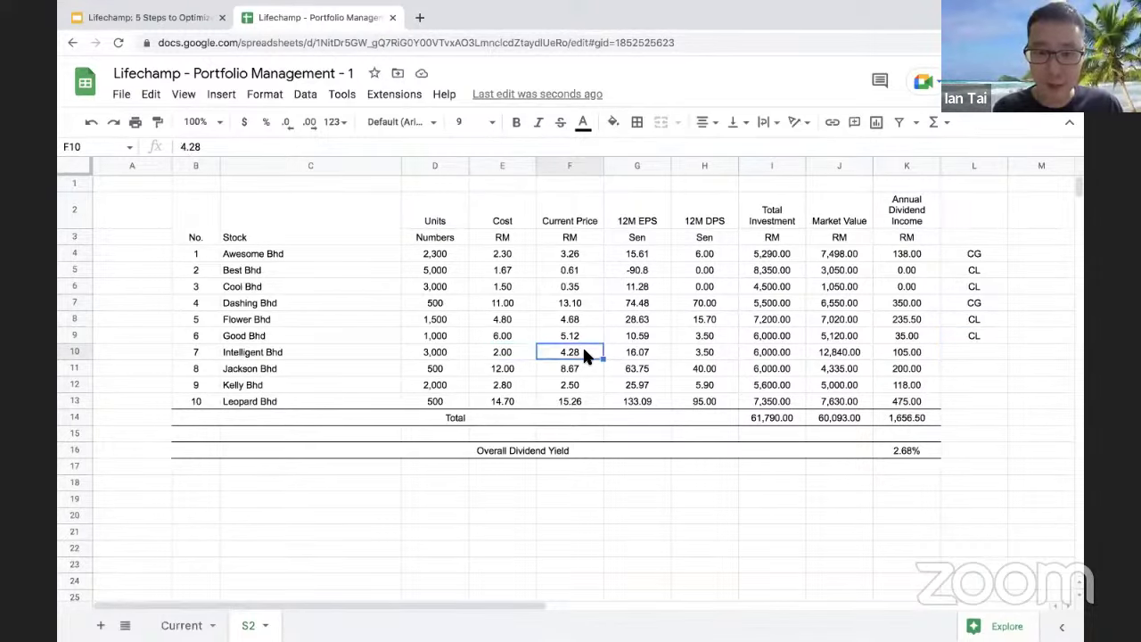
click(981, 349)
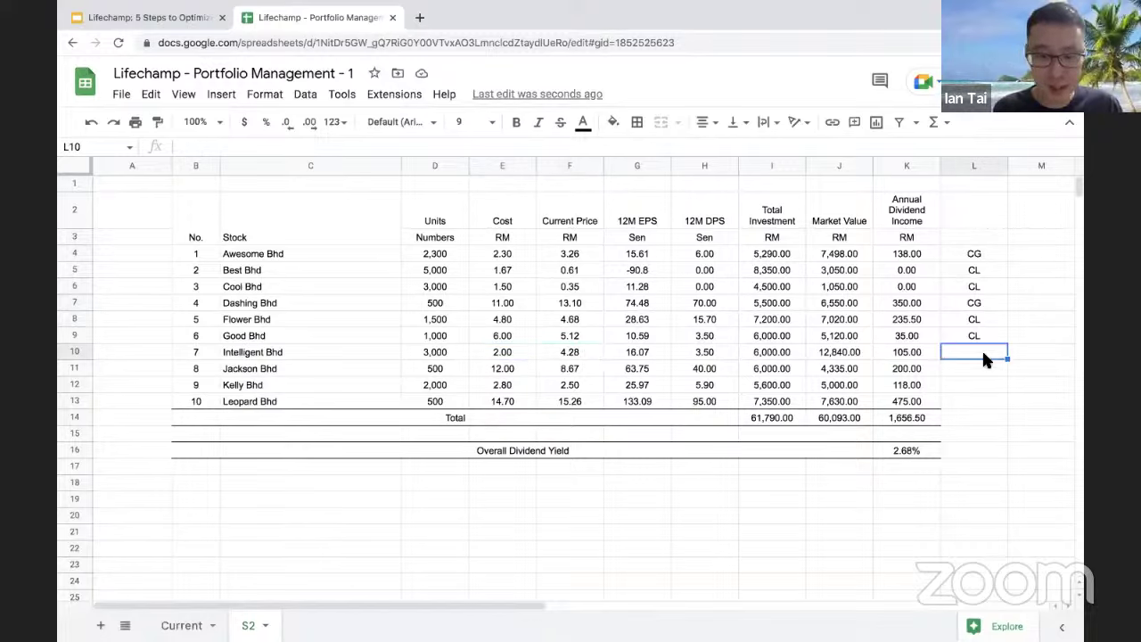
text(CG)
key(Return)
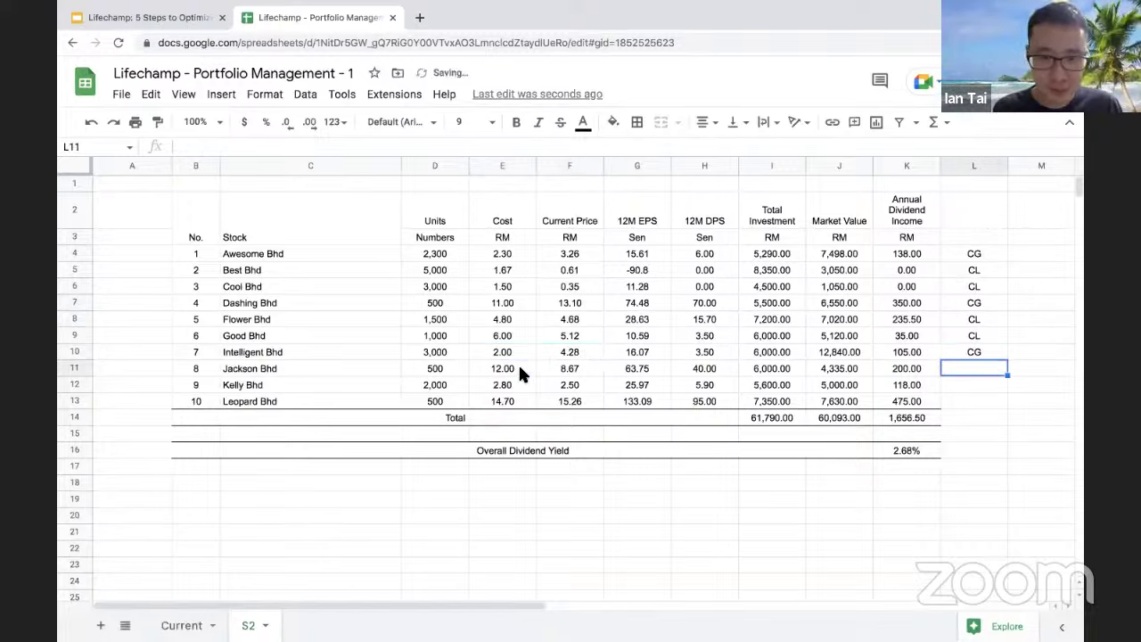
Step: Compare Jackson Bhd's cost with its current price and label the stock CL in column L
click(520, 368)
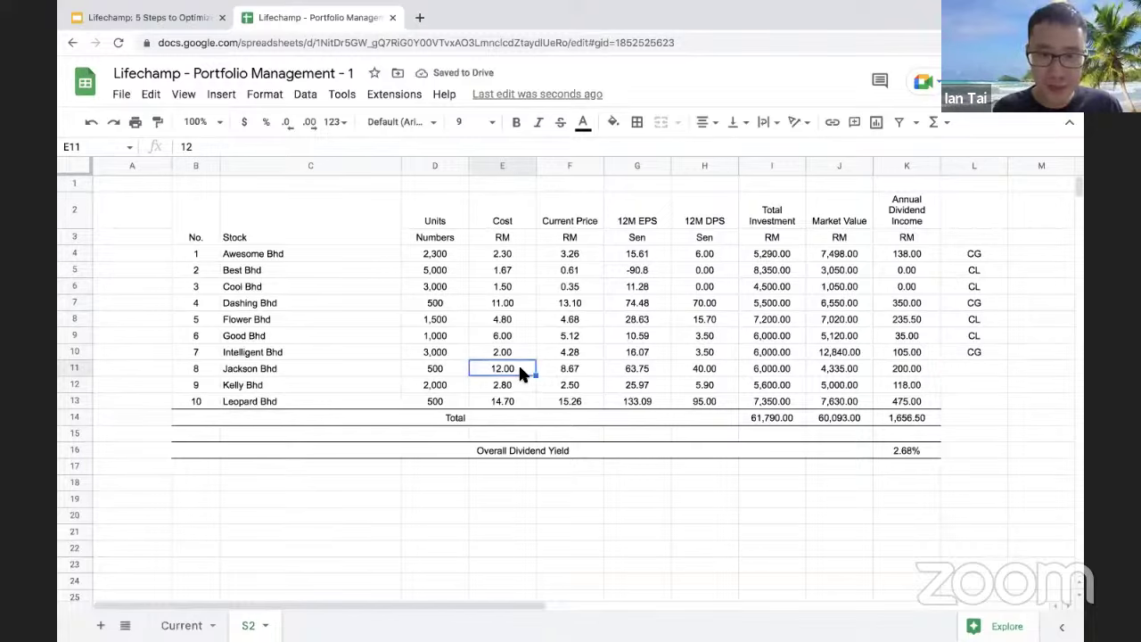
click(581, 368)
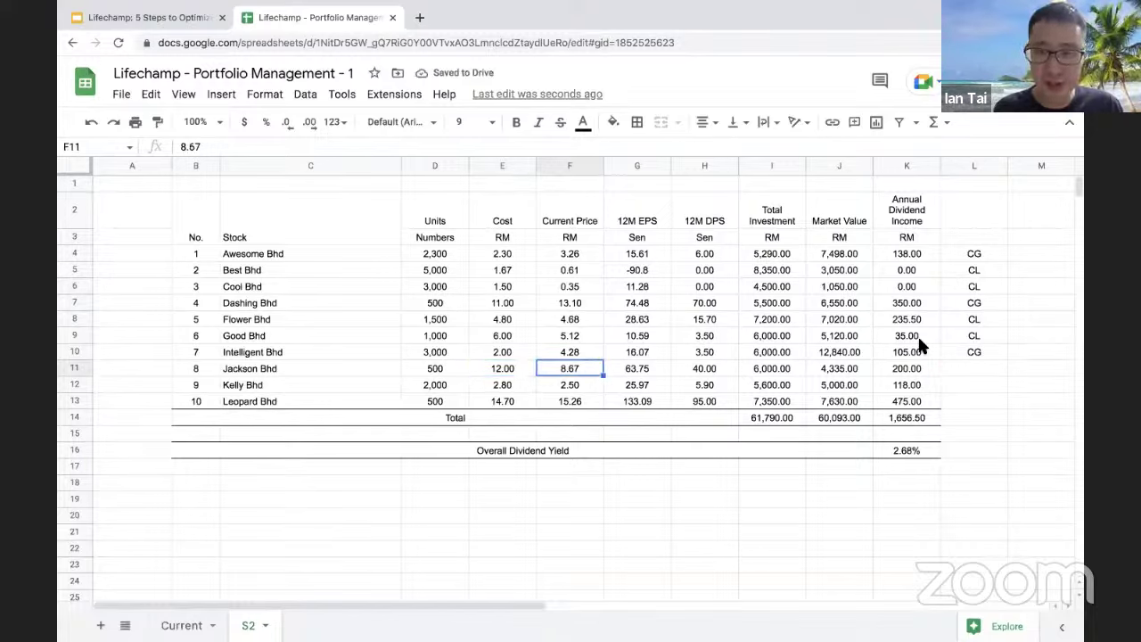
click(971, 368)
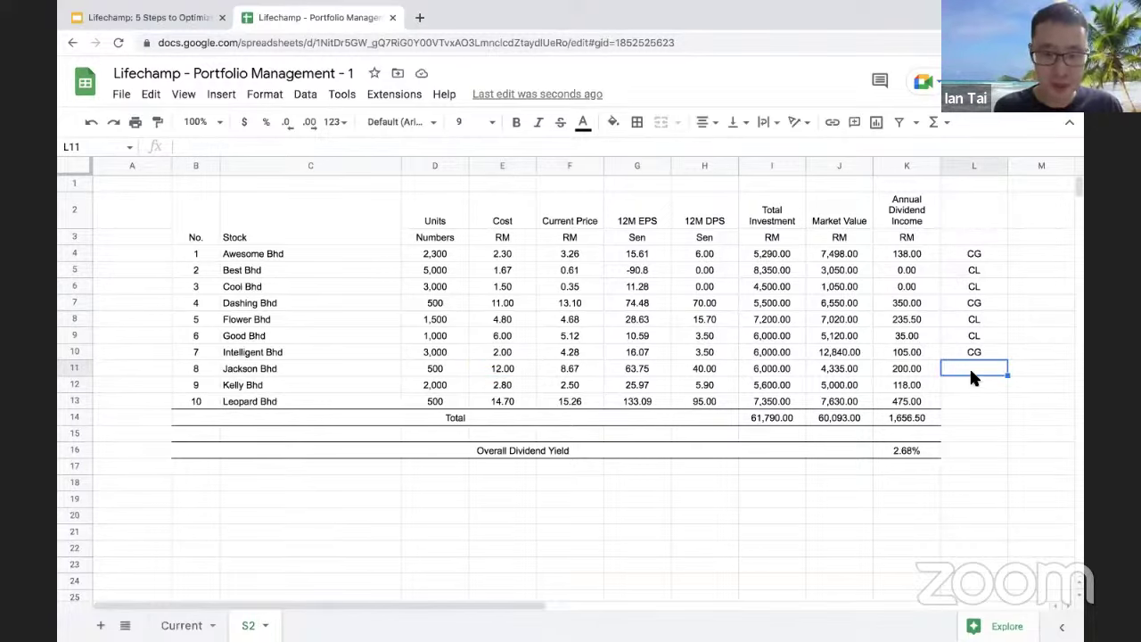
text(CL)
key(Return)
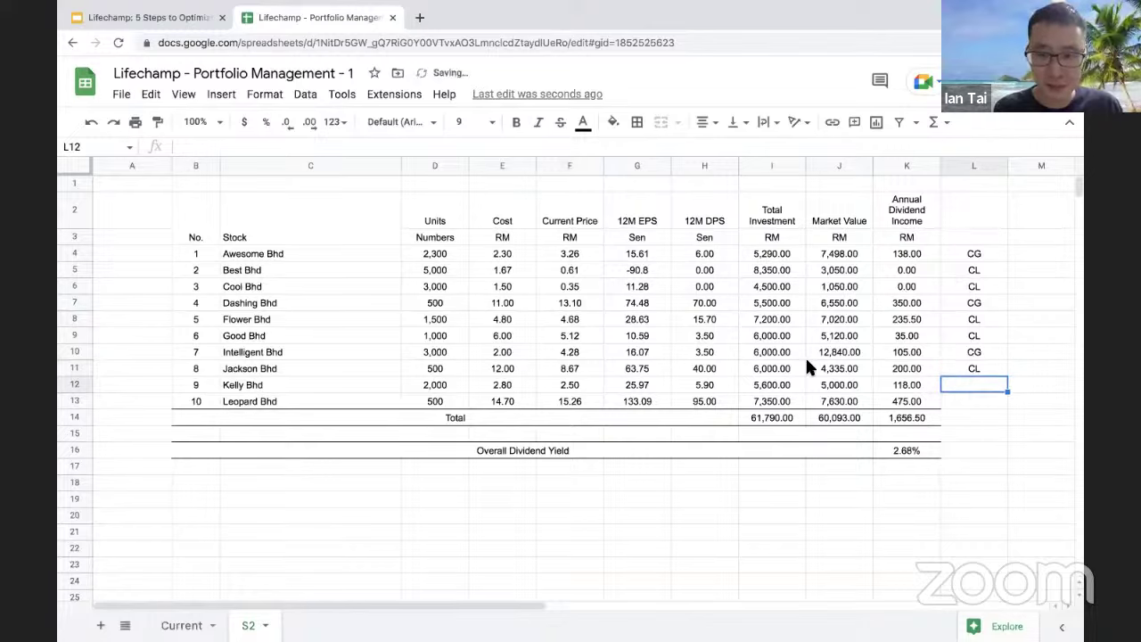
Step: Review Kelly Bhd's cost against its current price and enter CG in cell L12
click(508, 389)
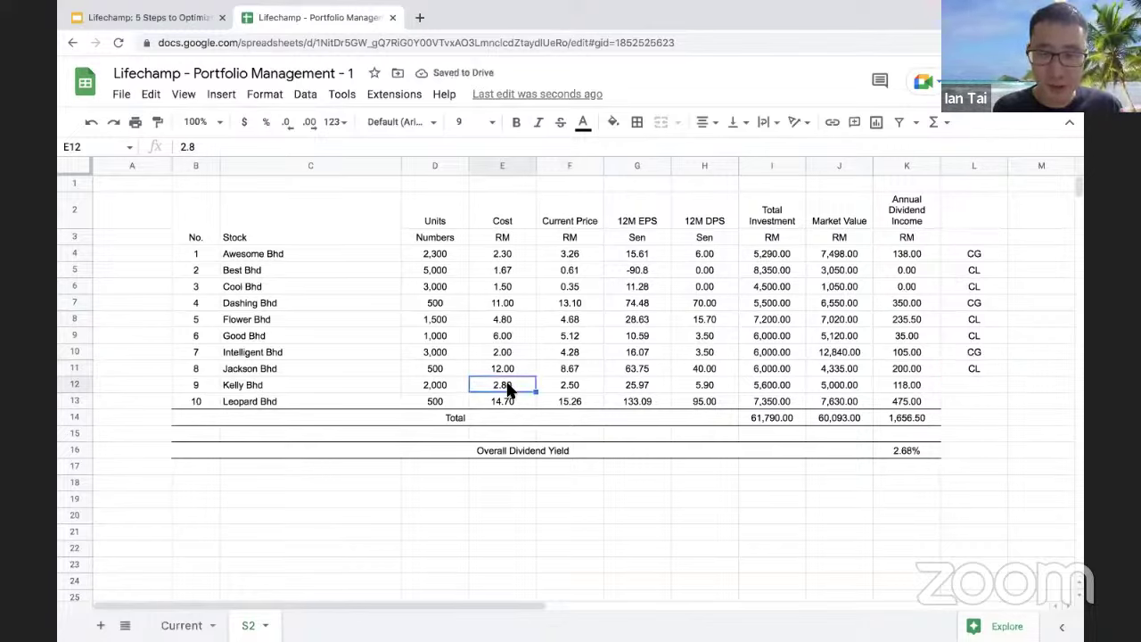
click(568, 390)
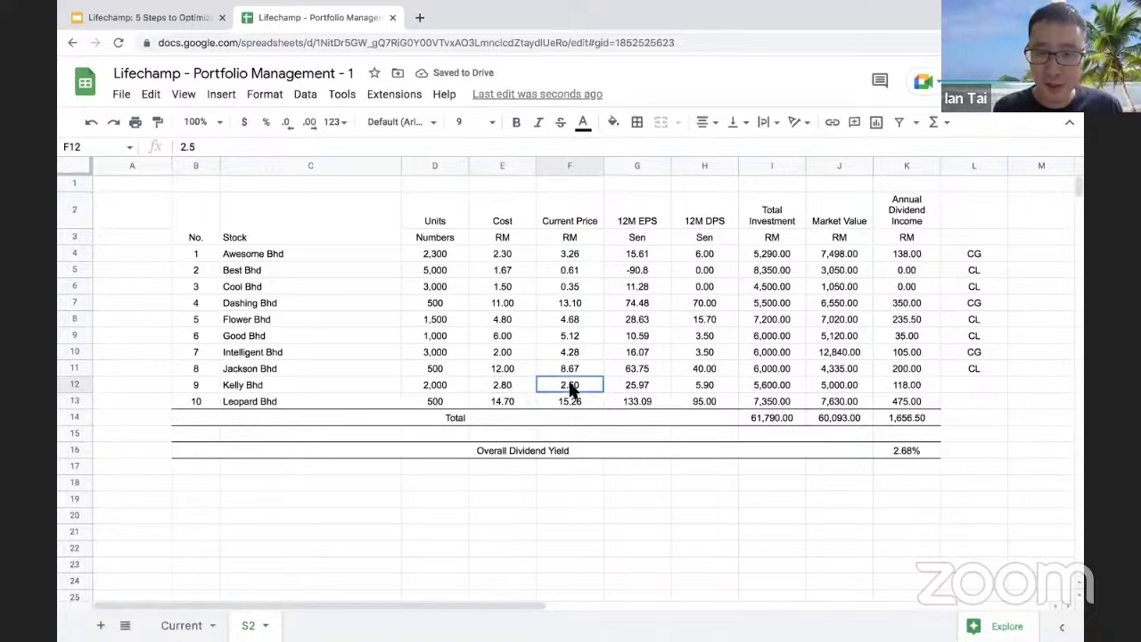
click(973, 383)
text(CG)
key(Return)
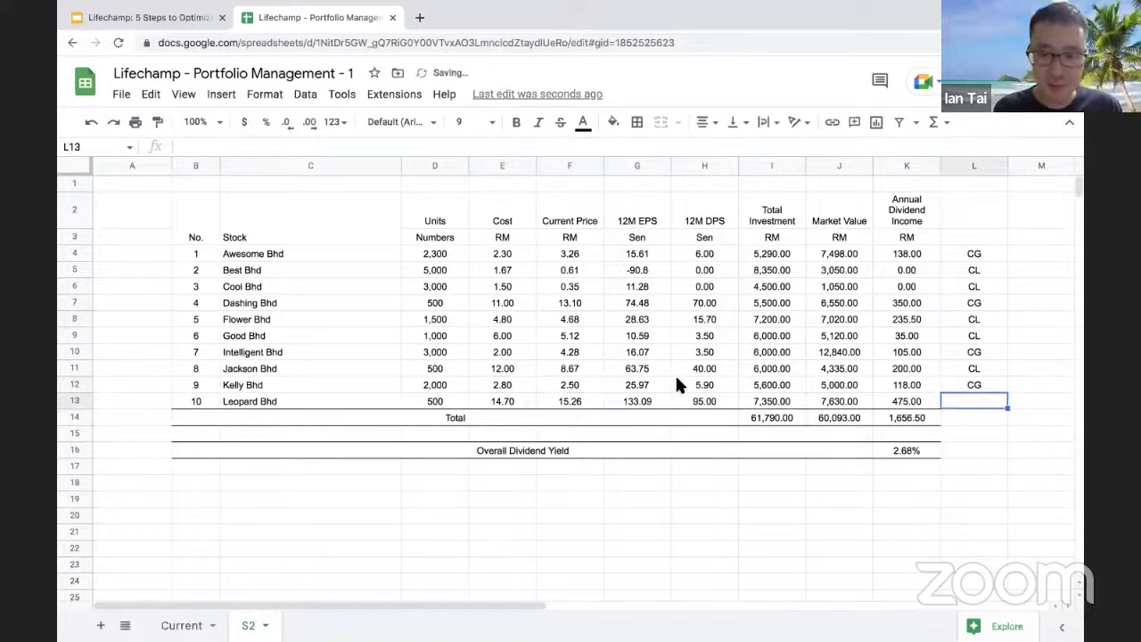
Step: Compare Leopard Bhd's cost with its current price, mark it CG in column L, and return to Kelly Bhd's label
click(508, 404)
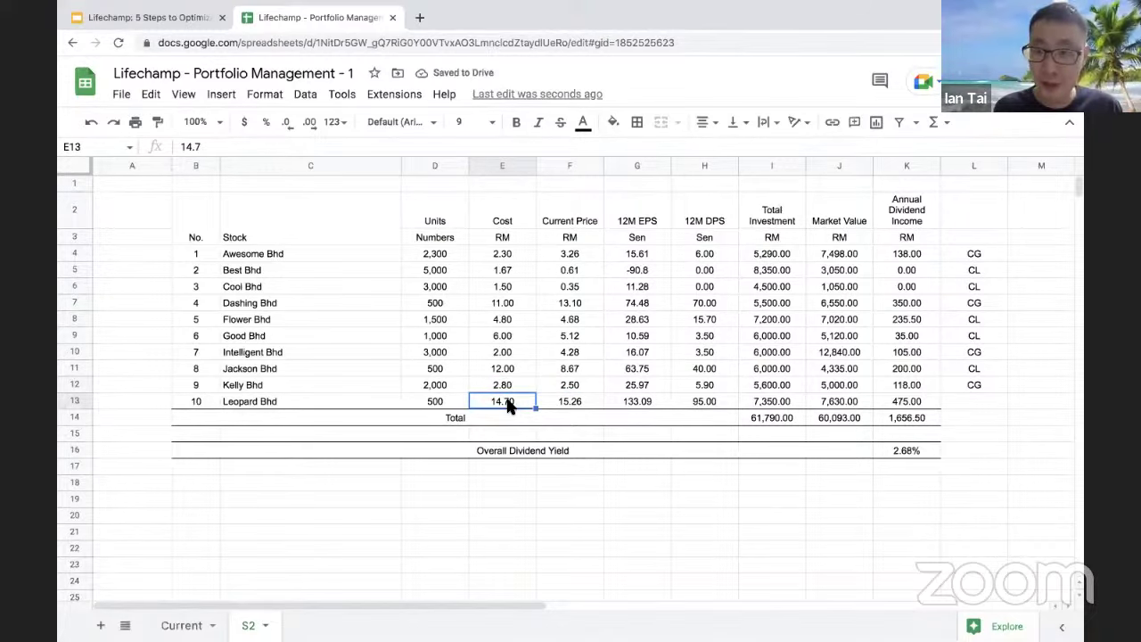
click(576, 405)
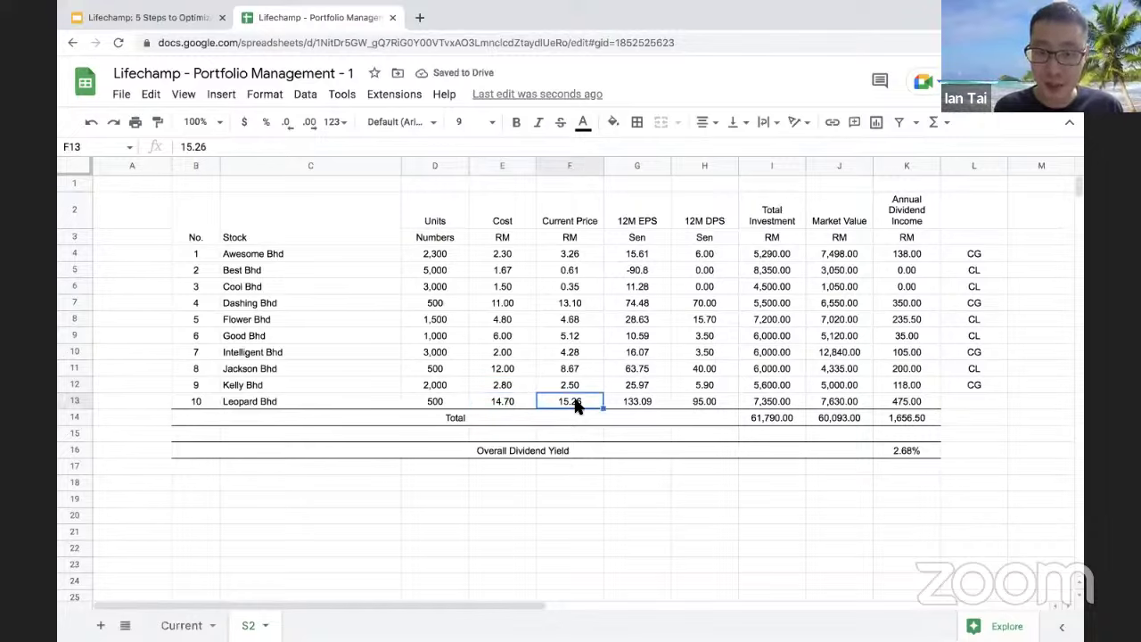
click(977, 406)
text(CG)
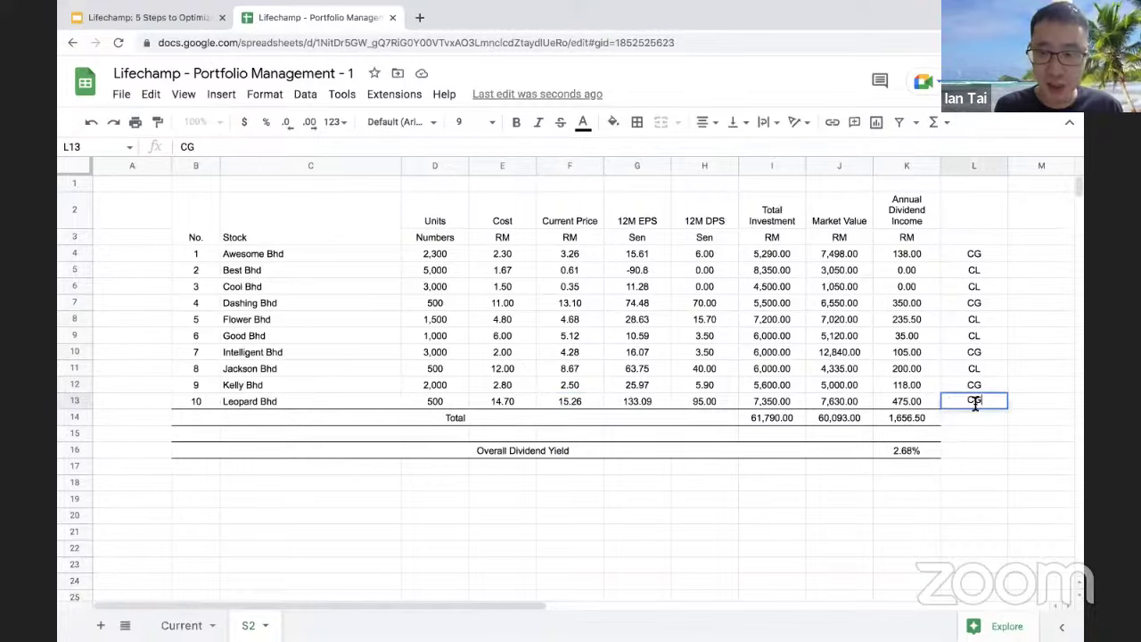
key(Up)
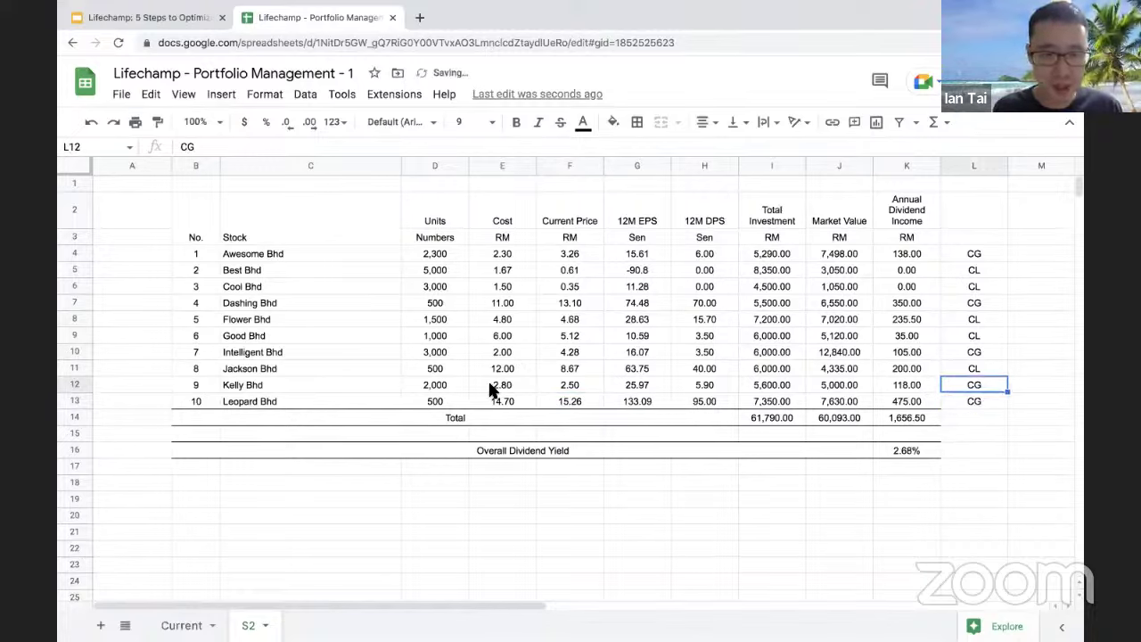
Step: Recheck Kelly Bhd's cost against its current price and change its label in column L to CL
click(303, 384)
click(517, 385)
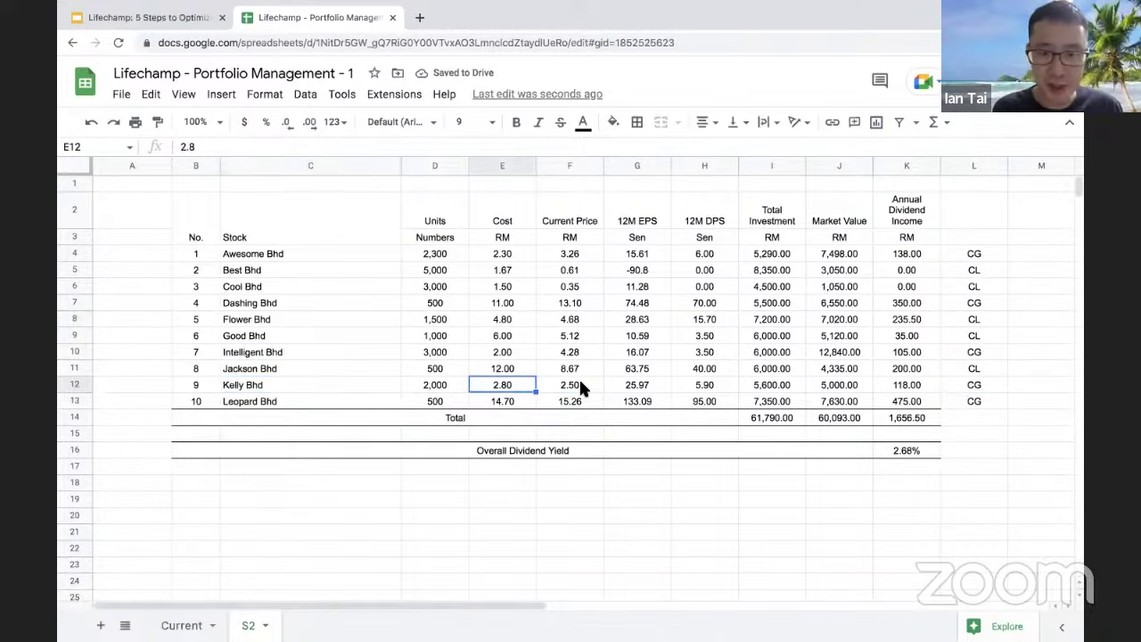
click(575, 384)
click(987, 386)
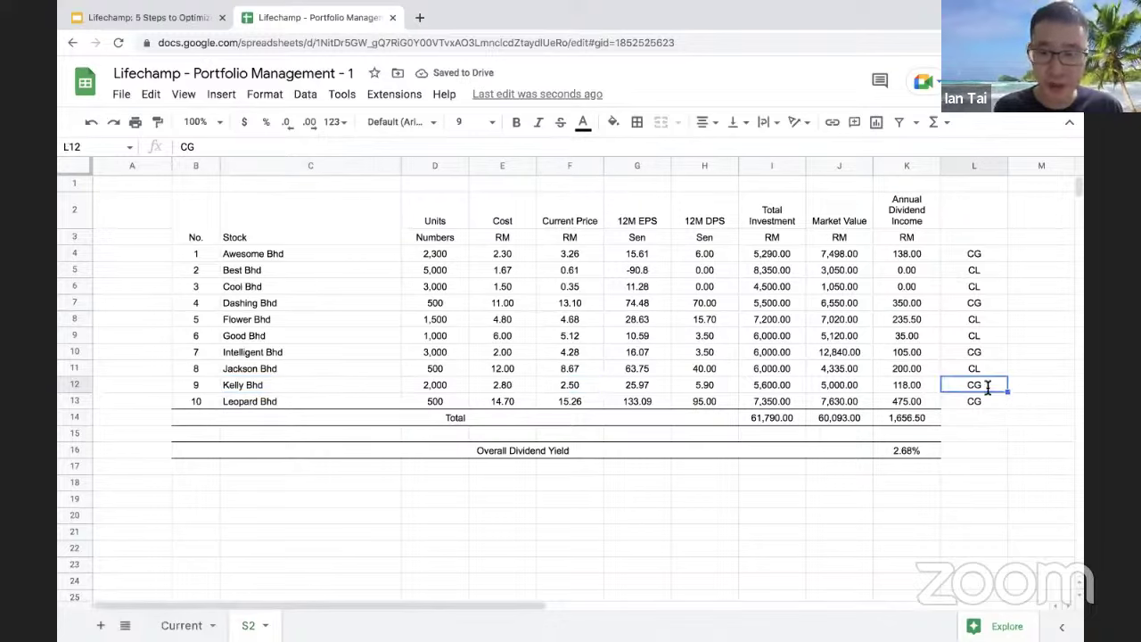
text(CL)
key(Return)
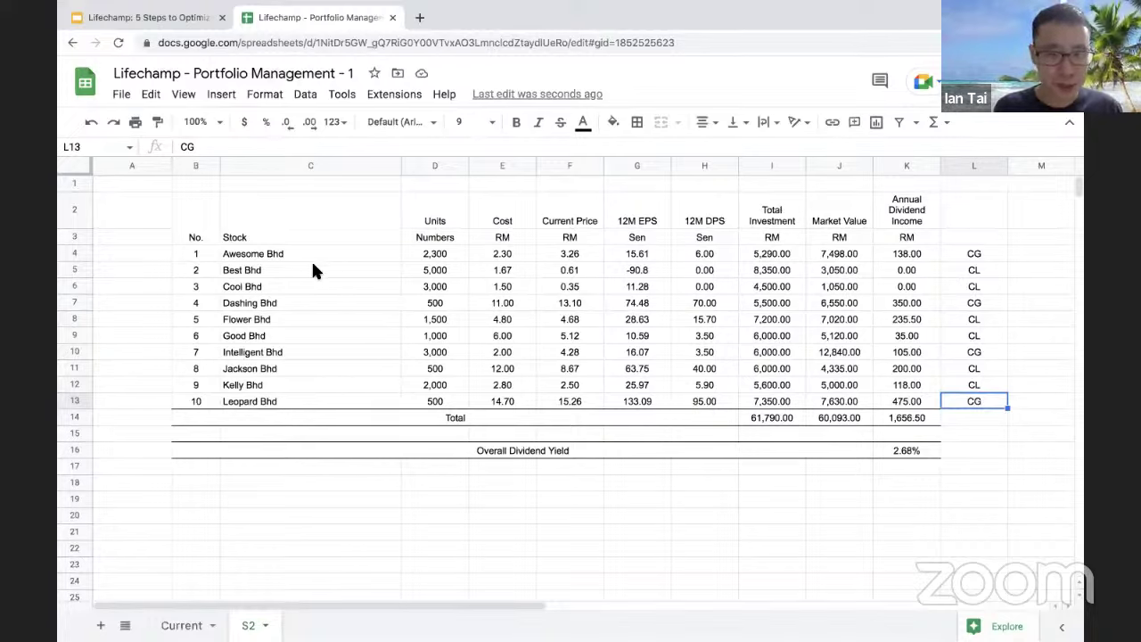
drag(208, 268, 978, 285)
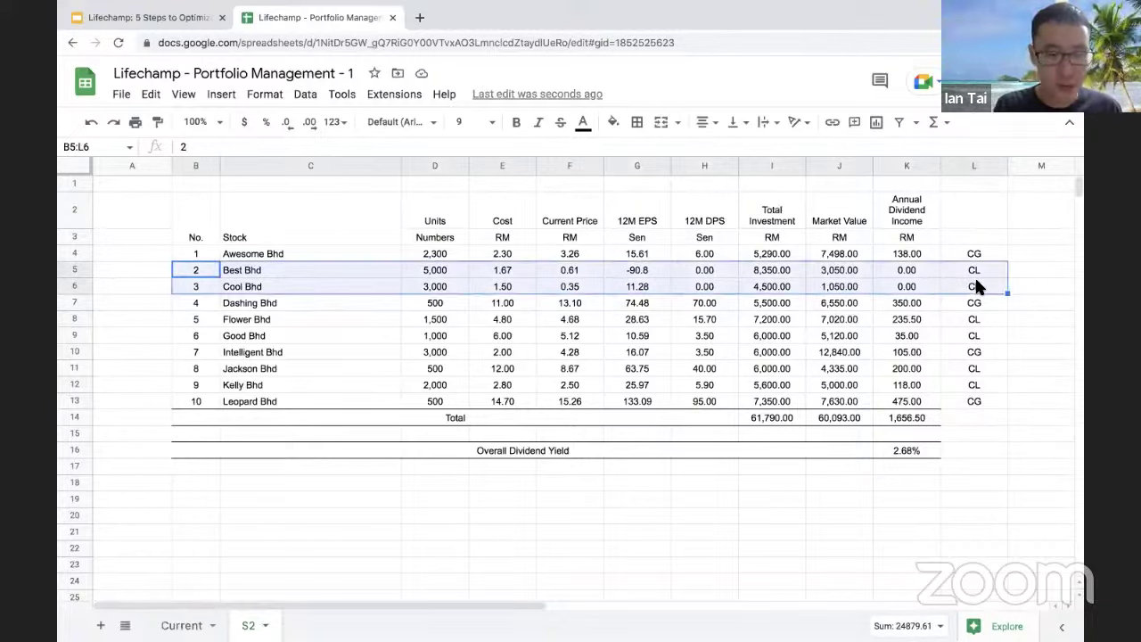
key(ctrl+c)
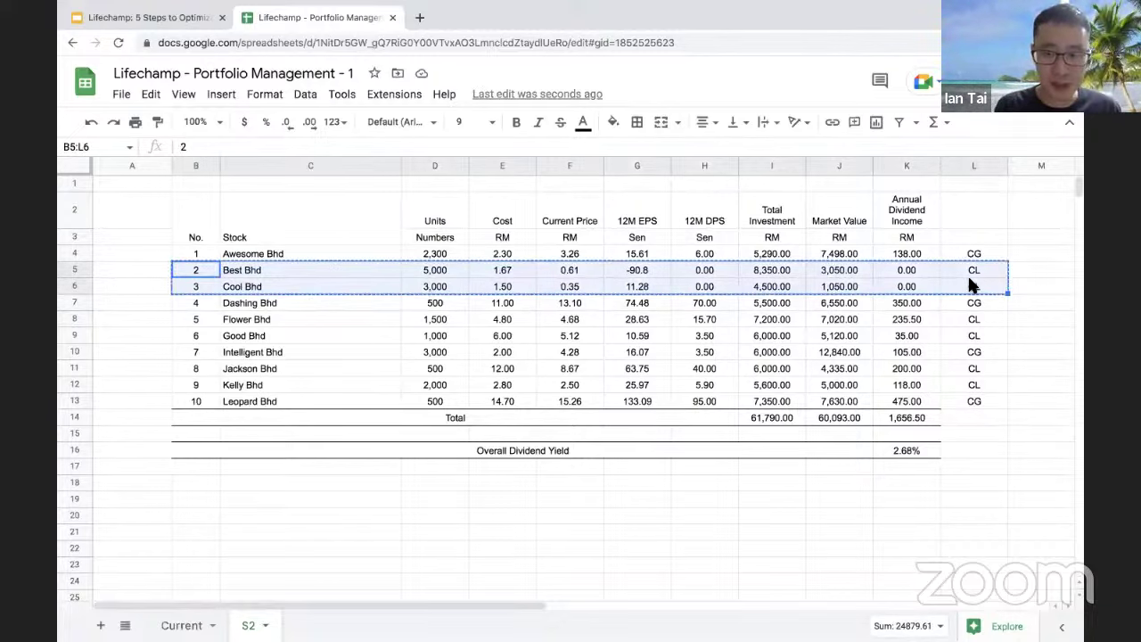
drag(981, 290, 200, 269)
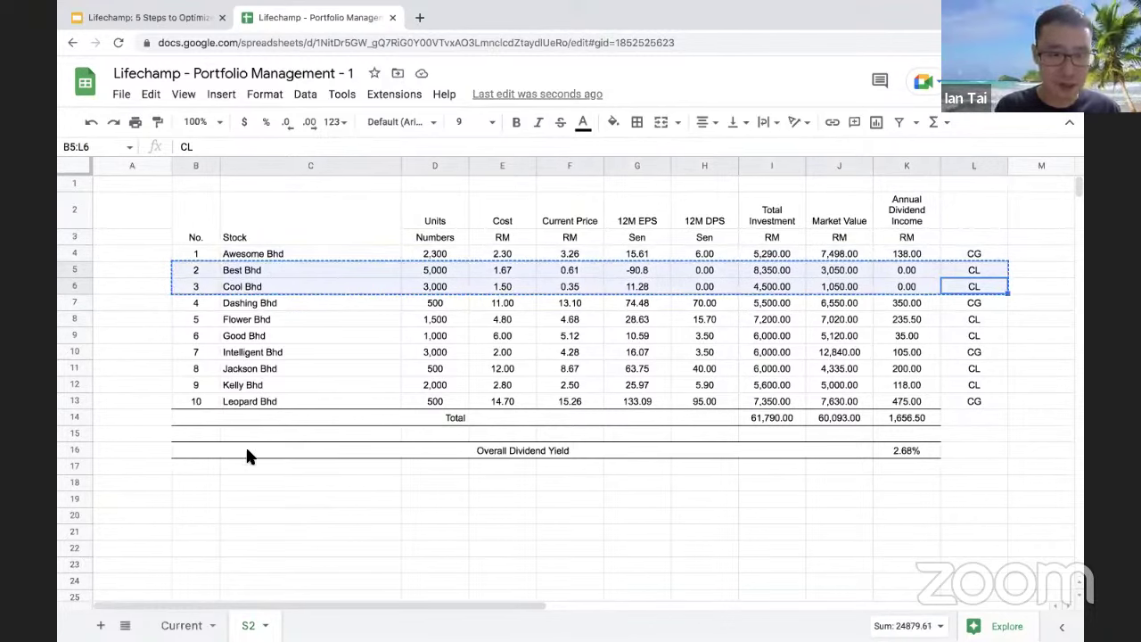
click(306, 350)
click(973, 265)
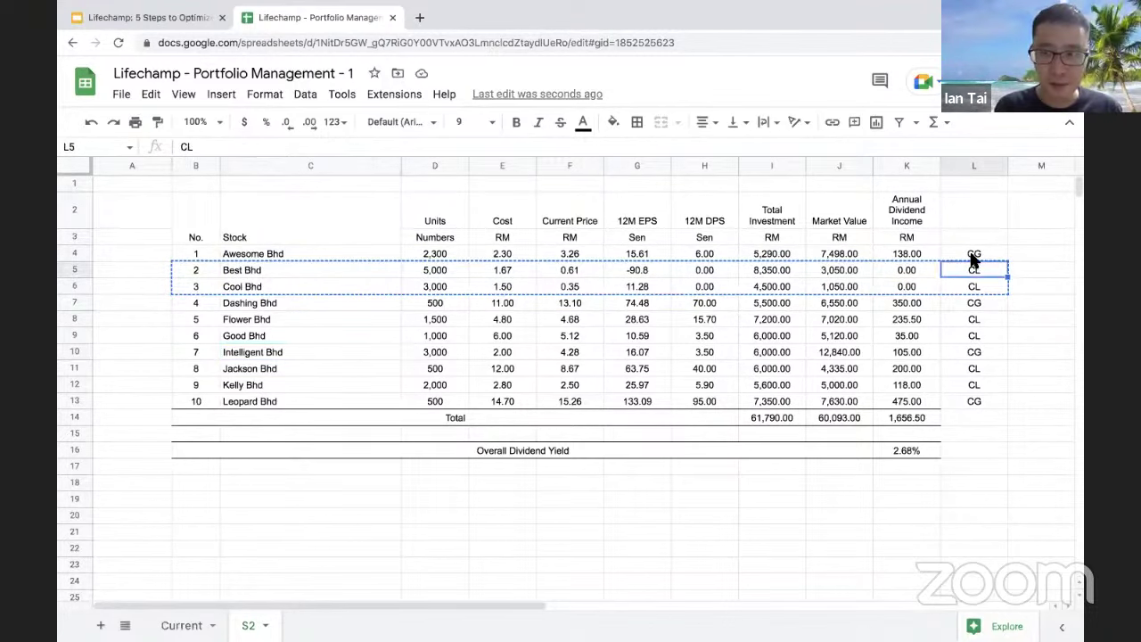
Step: Copy the Awesome Bhd and Dashing Bhd entries, from stock name through CG label, into rows 18 and 19 below the table
drag(975, 259, 327, 263)
key(ctrl+c)
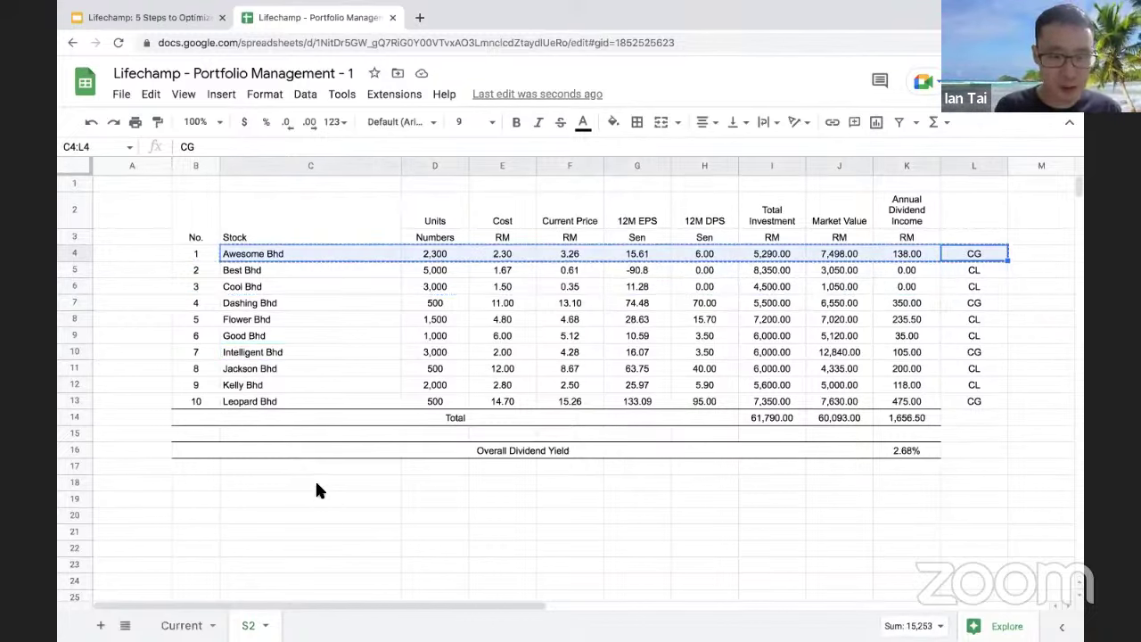
click(316, 482)
key(ctrl+v)
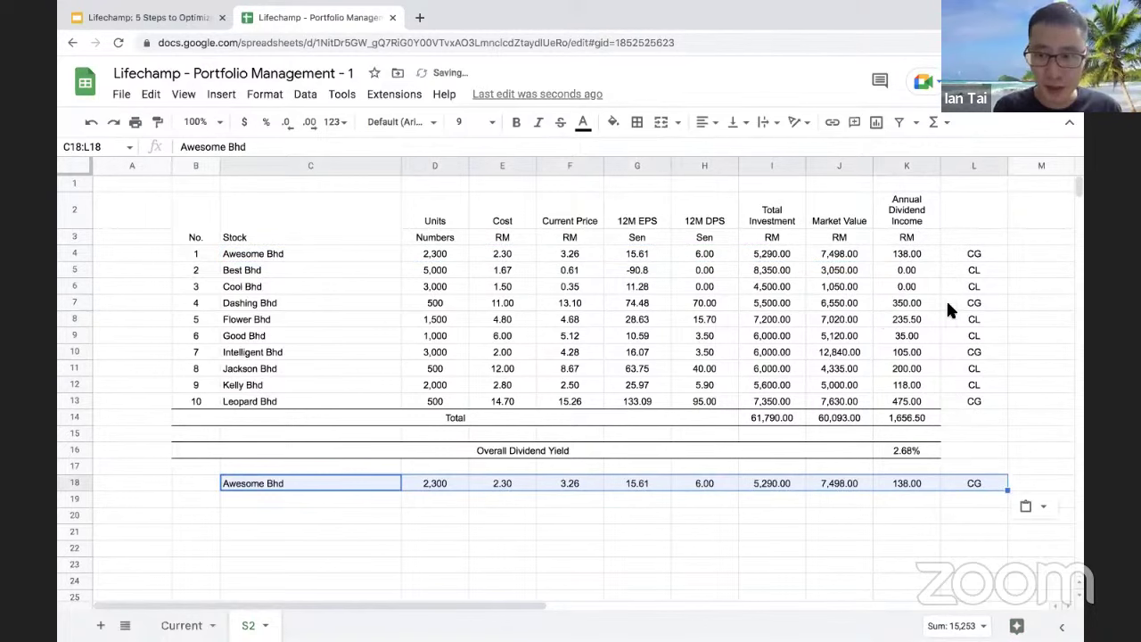
drag(948, 303, 365, 296)
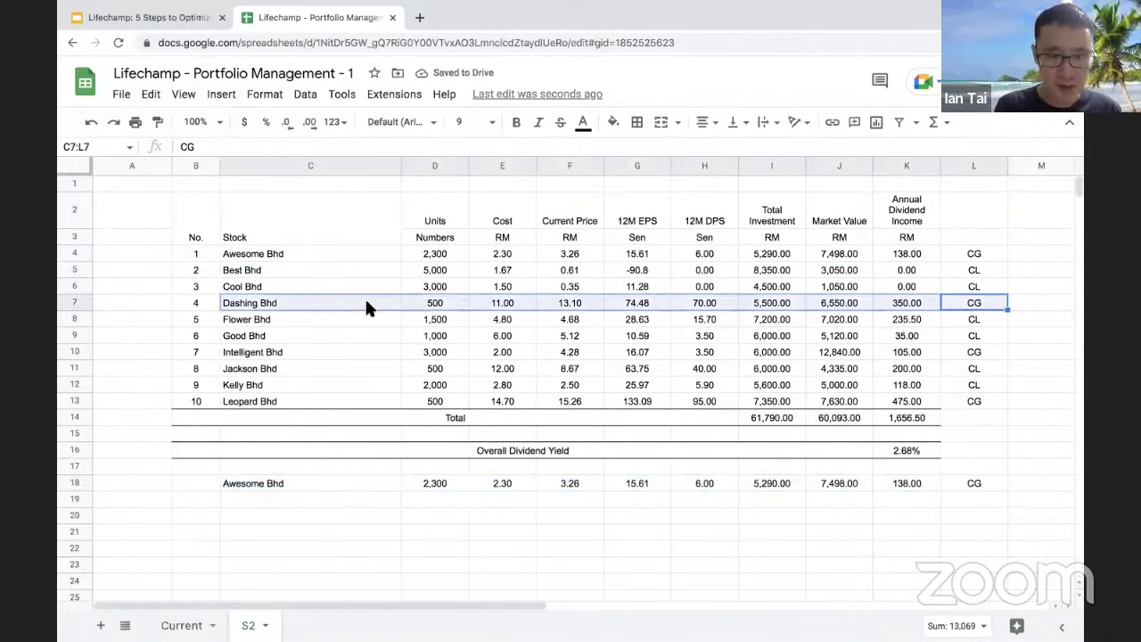
key(ctrl+c)
click(328, 497)
key(ctrl+v)
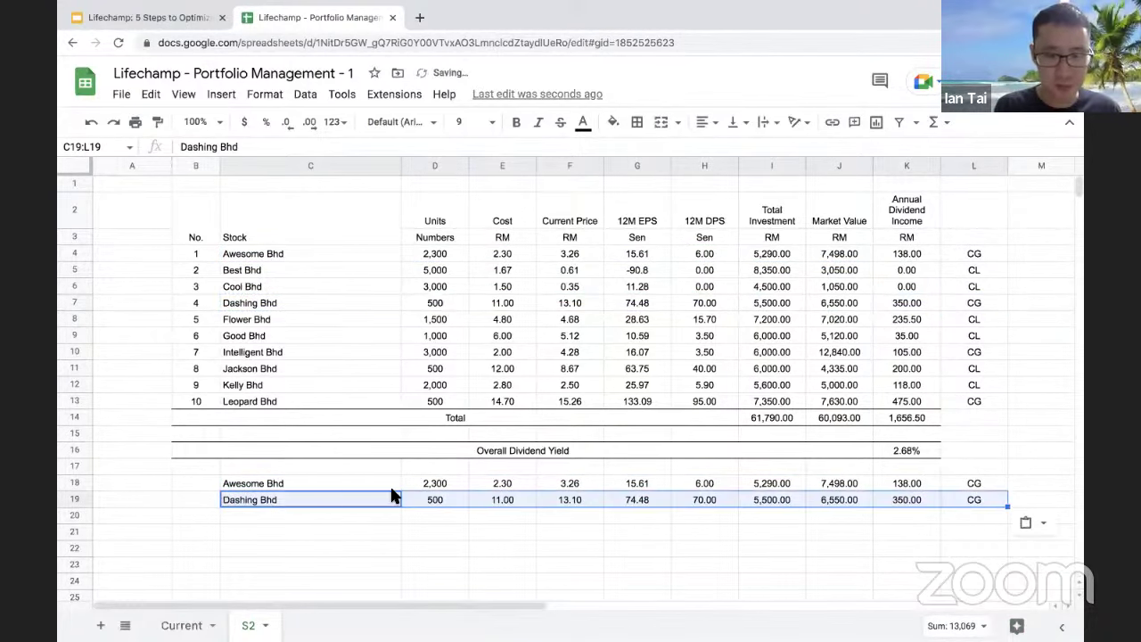
Step: Copy the Intelligent Bhd and Leopard Bhd entries, from stock name through CG label, into rows 20 and 21
drag(962, 350, 313, 345)
key(ctrl+c)
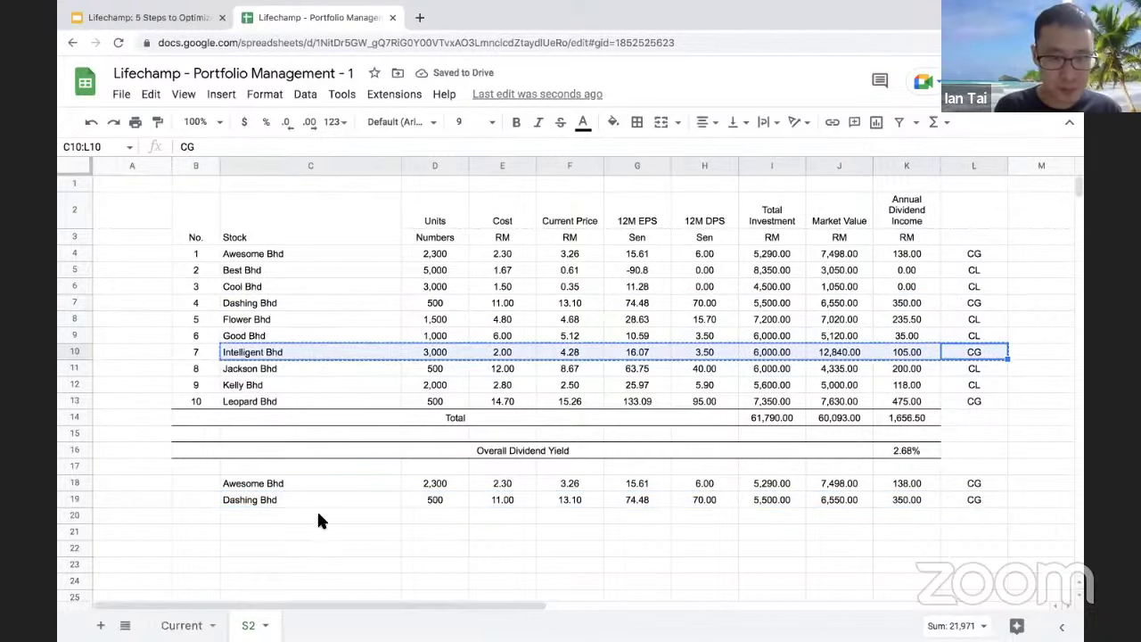
click(317, 515)
key(ctrl+v)
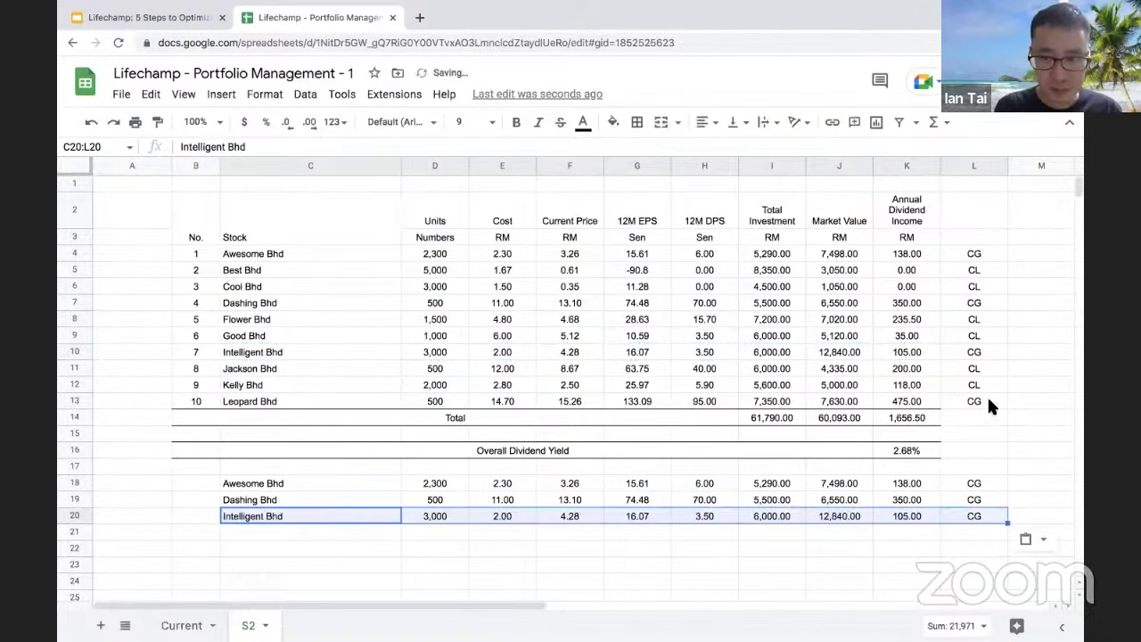
drag(987, 403, 346, 399)
key(ctrl+c)
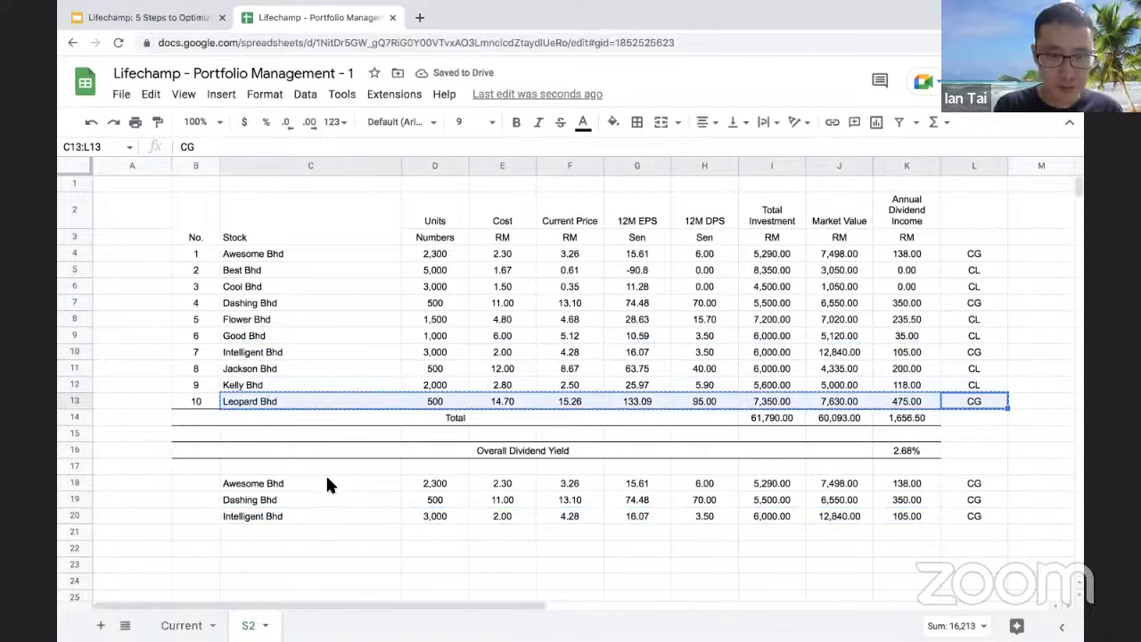
click(323, 533)
key(ctrl+v)
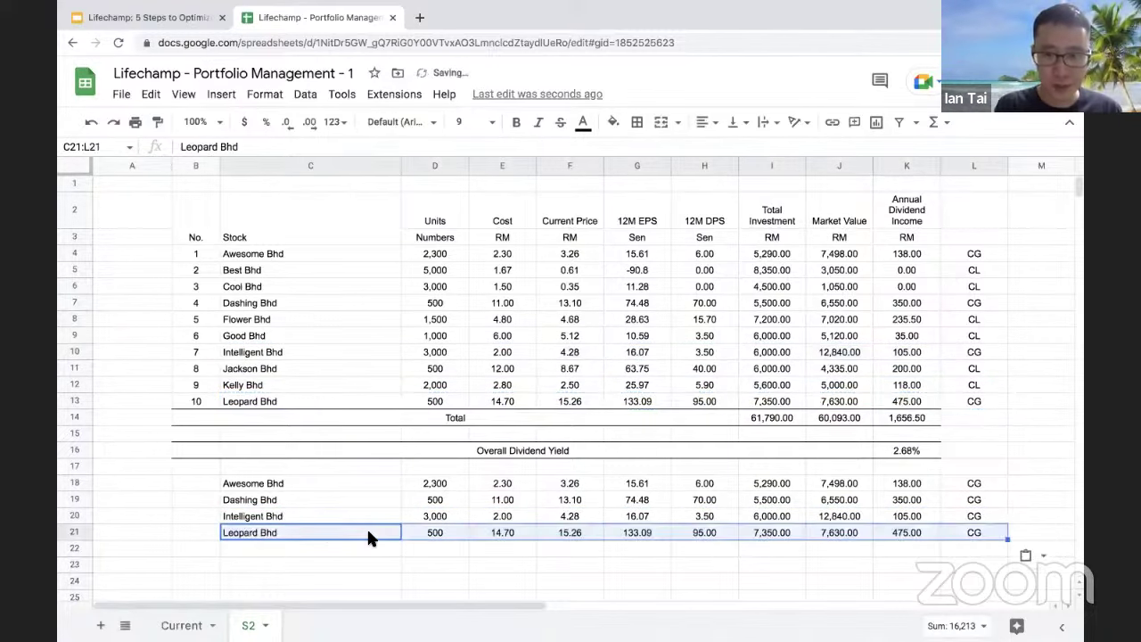
click(816, 579)
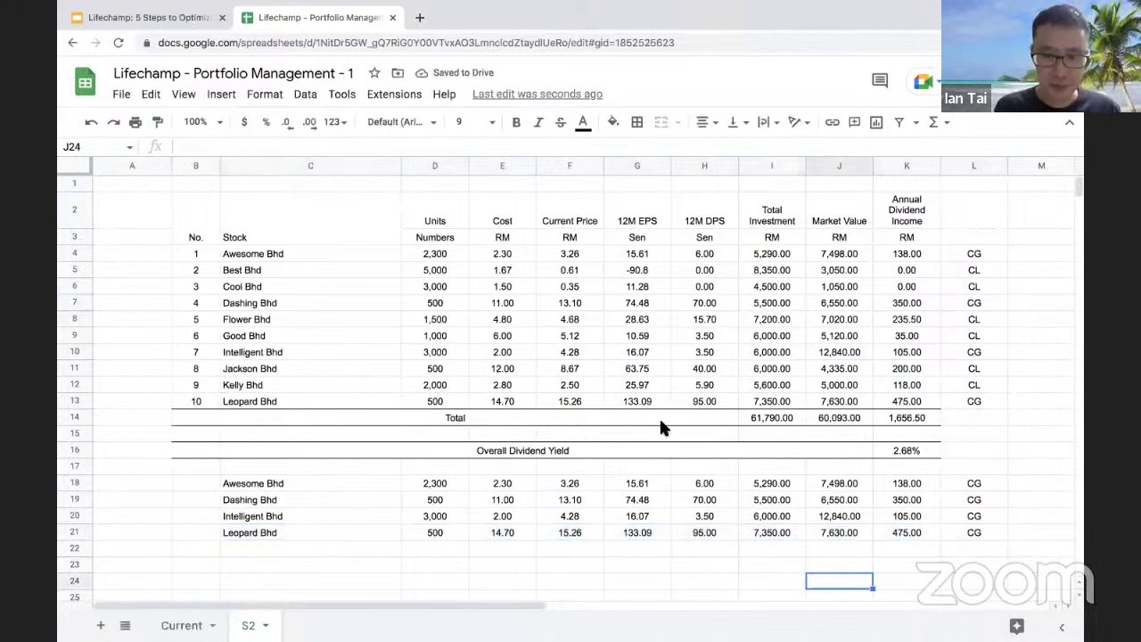
Step: Copy the Total row B14:K14 to row 22, directly beneath the copied CG stocks
drag(292, 416, 547, 441)
drag(918, 432, 914, 415)
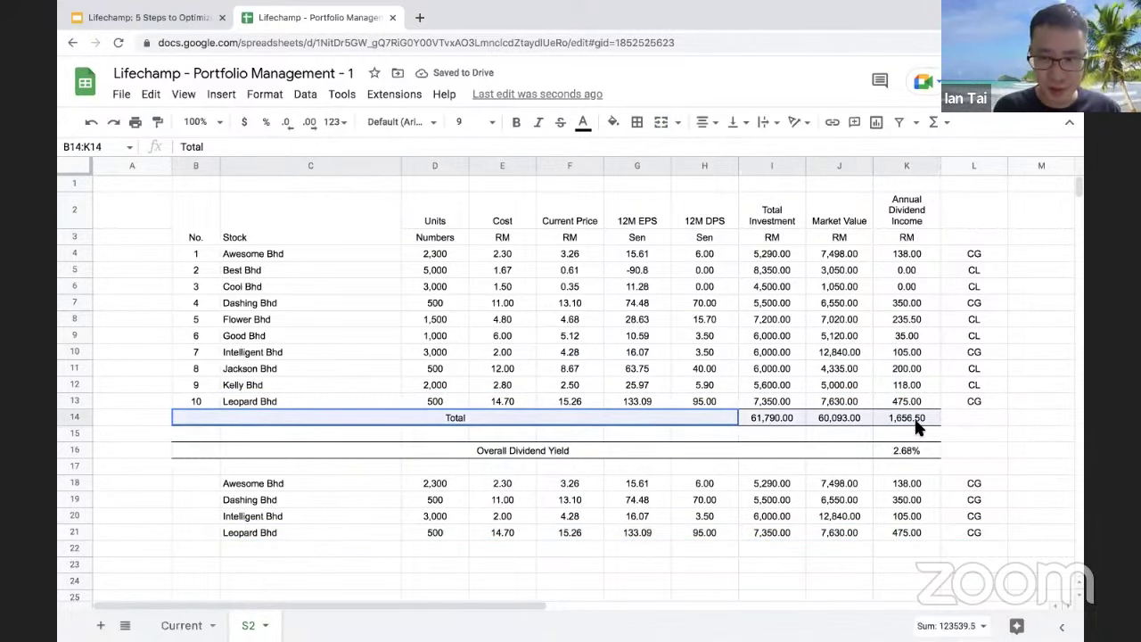
key(ctrl+c)
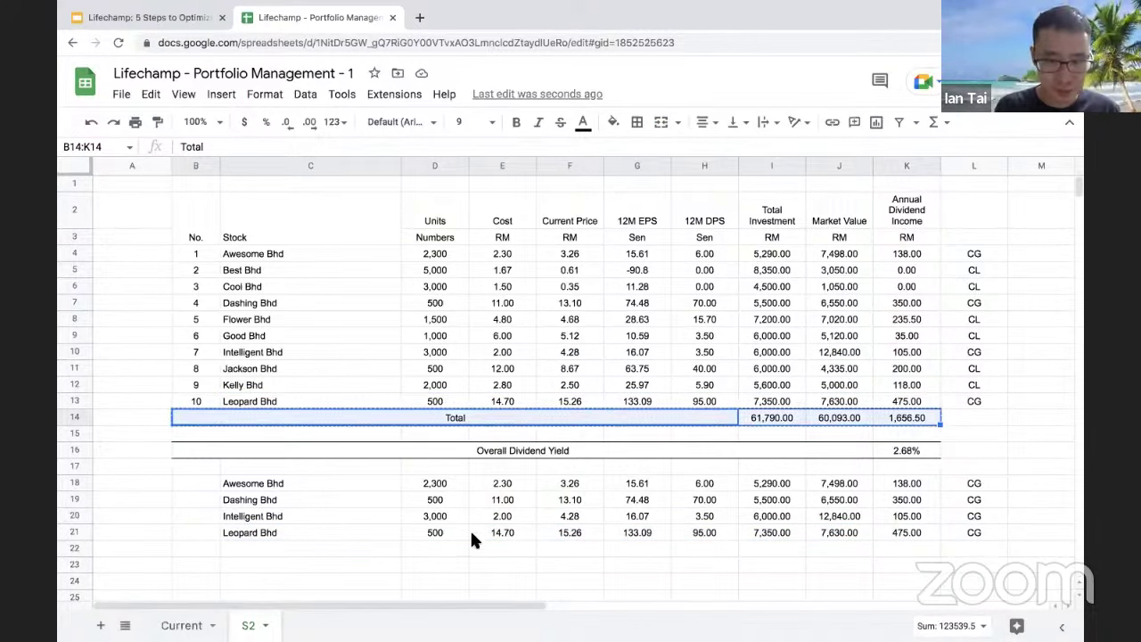
click(214, 559)
click(206, 532)
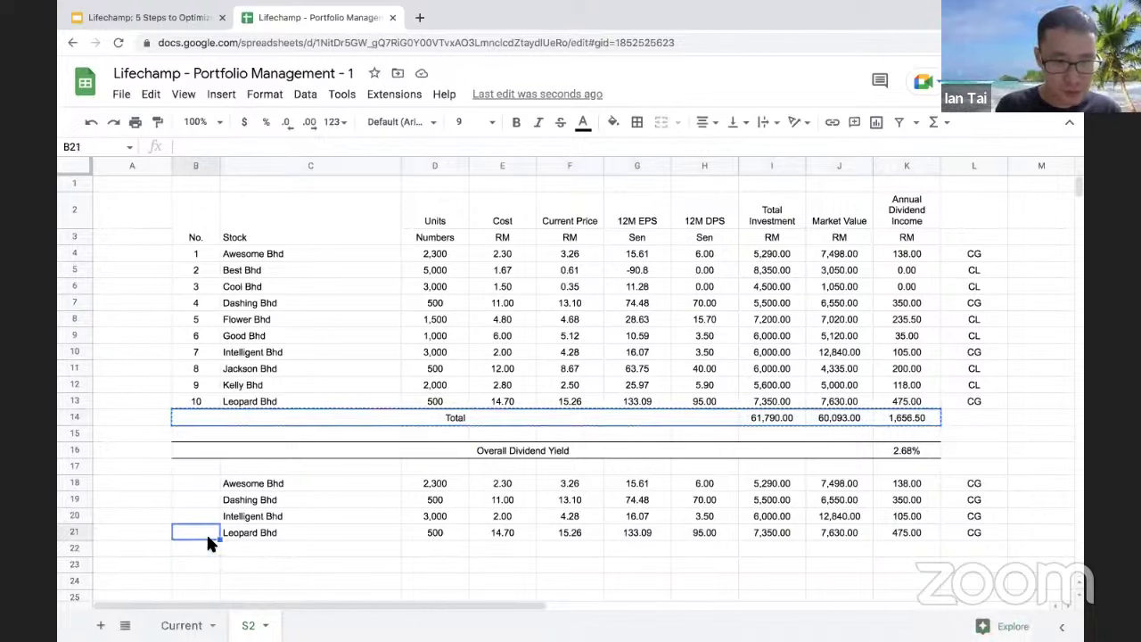
click(206, 549)
key(ctrl+v)
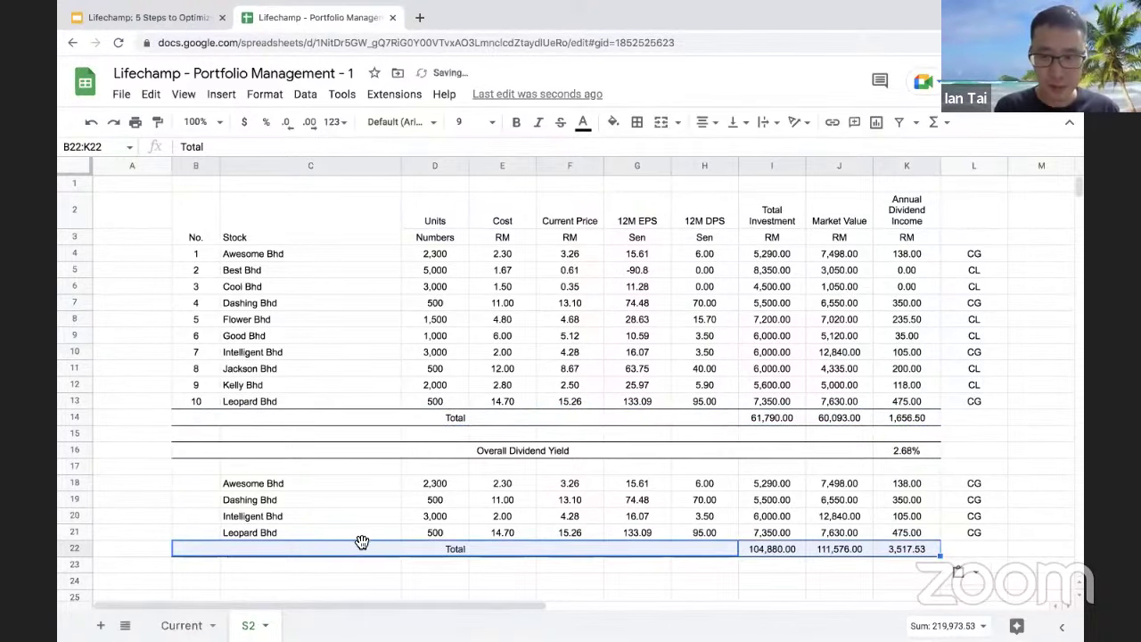
click(548, 584)
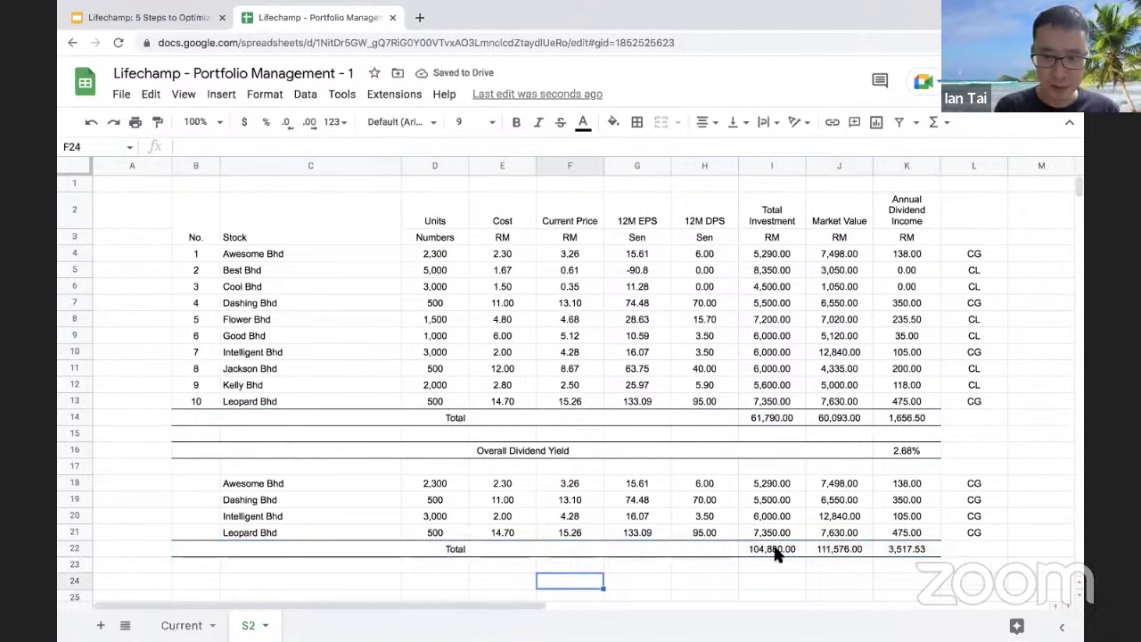
Step: Correct the CG group's Total Investment formula to =SUM(I18:I21) and fill it across to Market Value and Annual Dividend Income
click(784, 550)
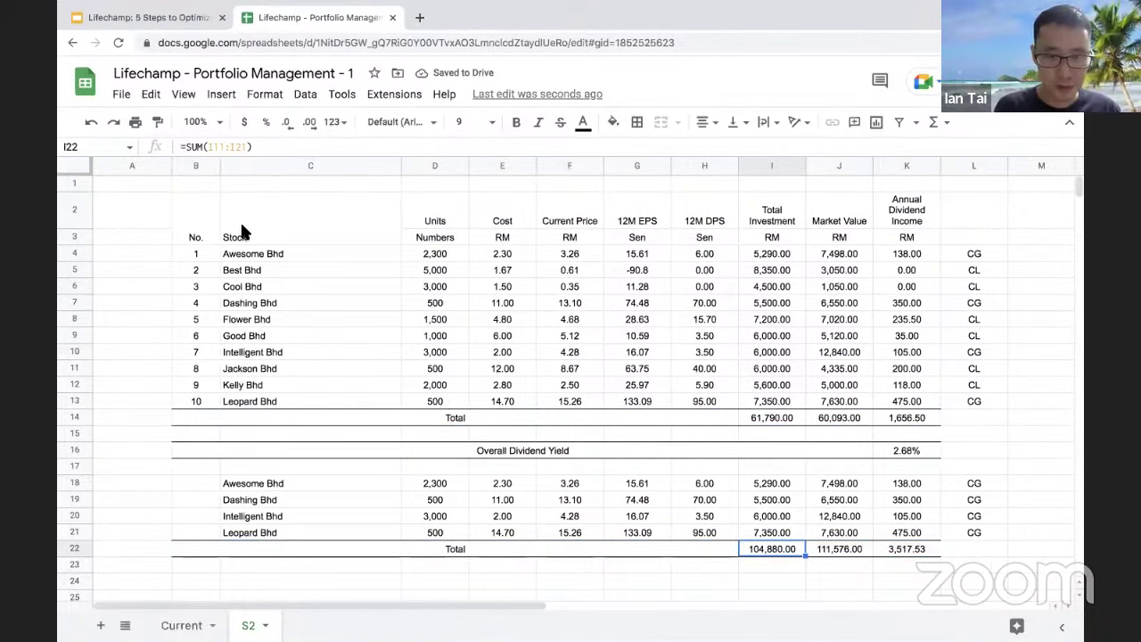
click(209, 148)
key(BackSpace)
text(8)
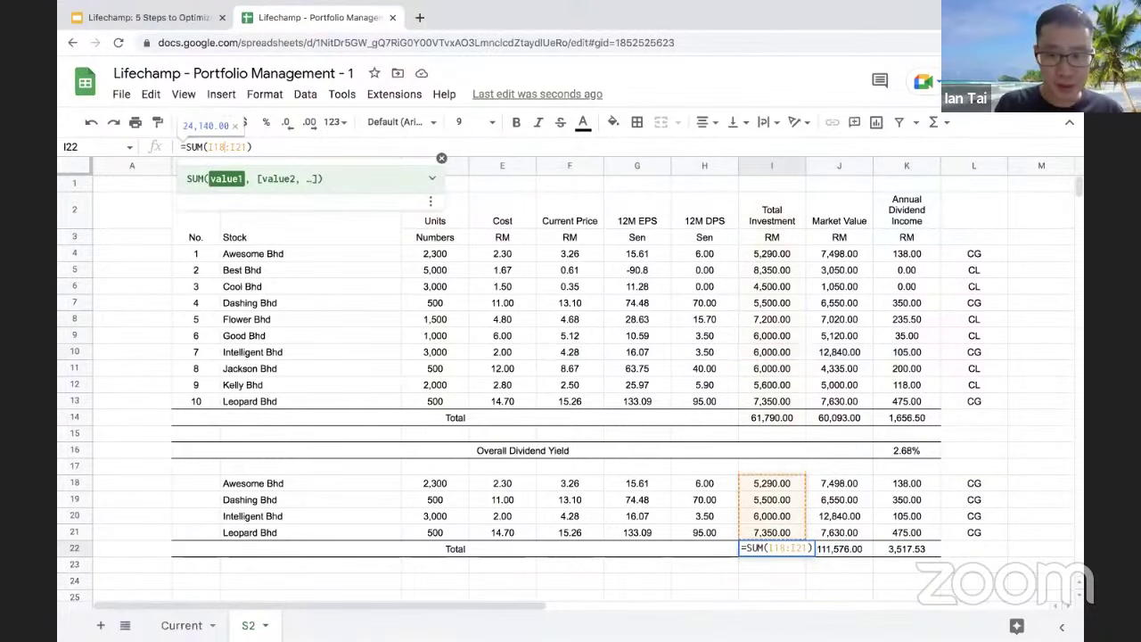
key(Return)
click(771, 547)
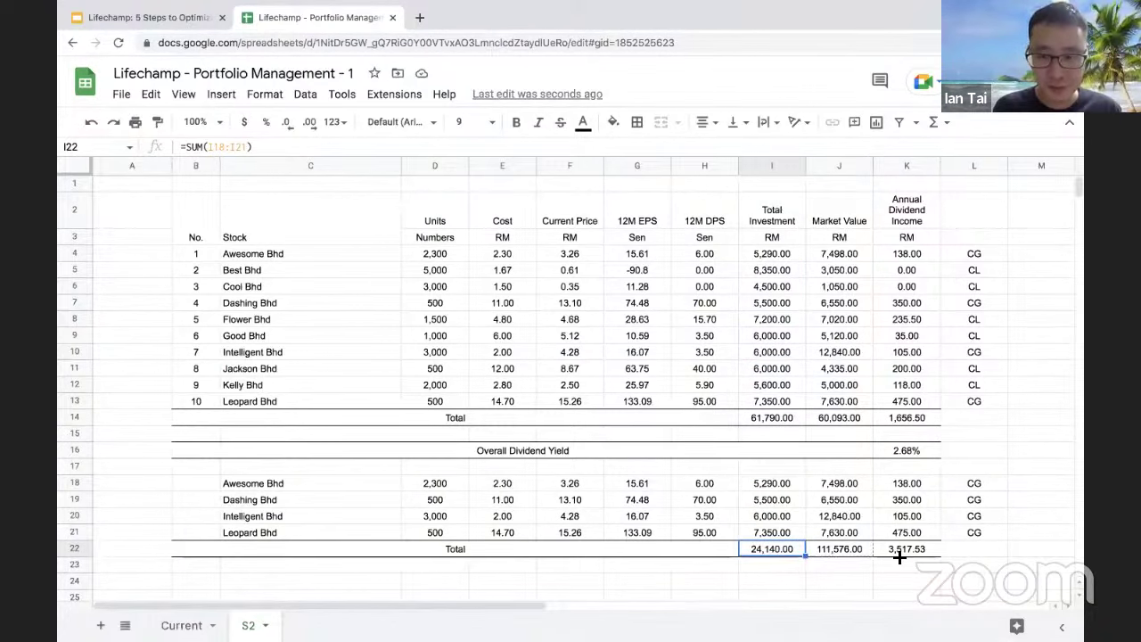
drag(805, 555, 909, 559)
click(771, 487)
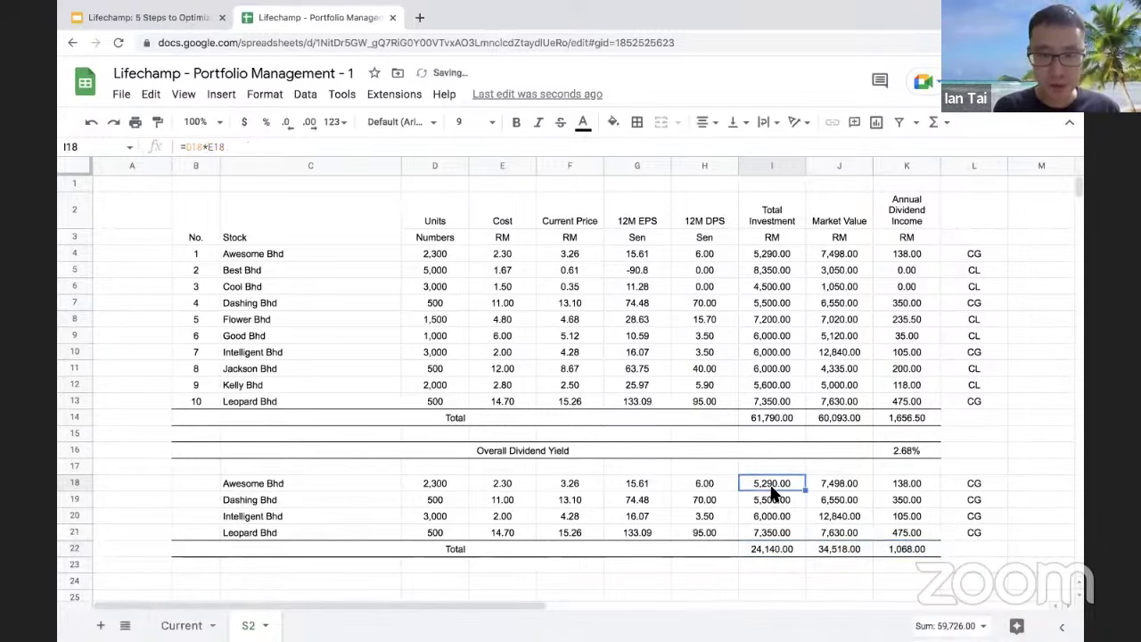
Step: Number the four copied CG stocks 1 to 4 in cells B18 to B21
click(201, 482)
text(1)
key(Return)
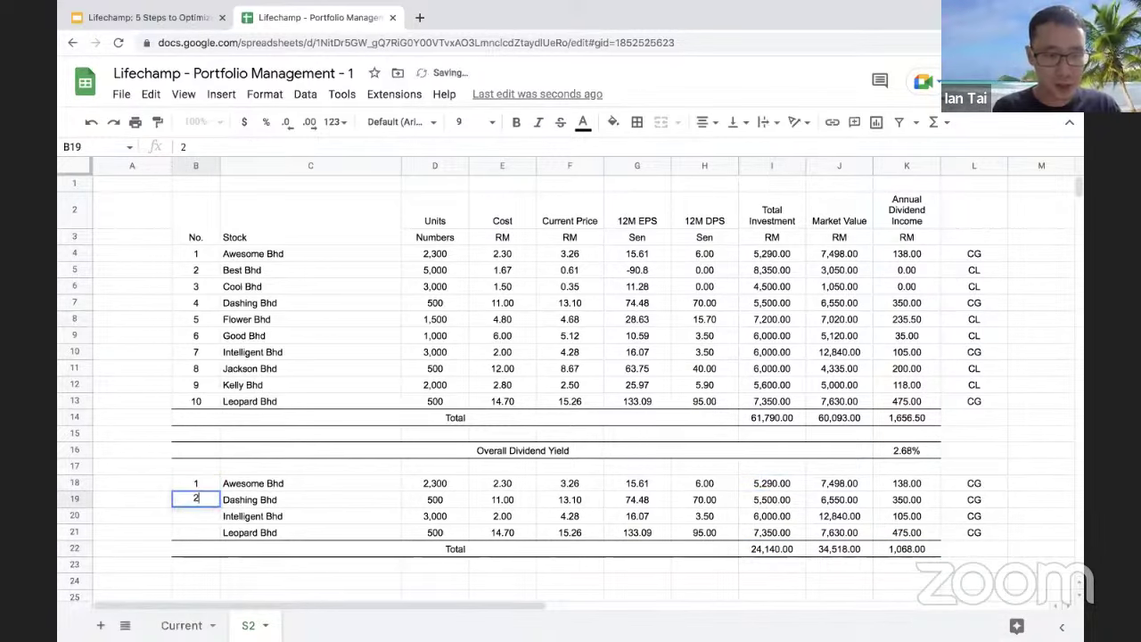
text(2)
key(Return)
text(3)
key(Return)
text(4)
key(Return)
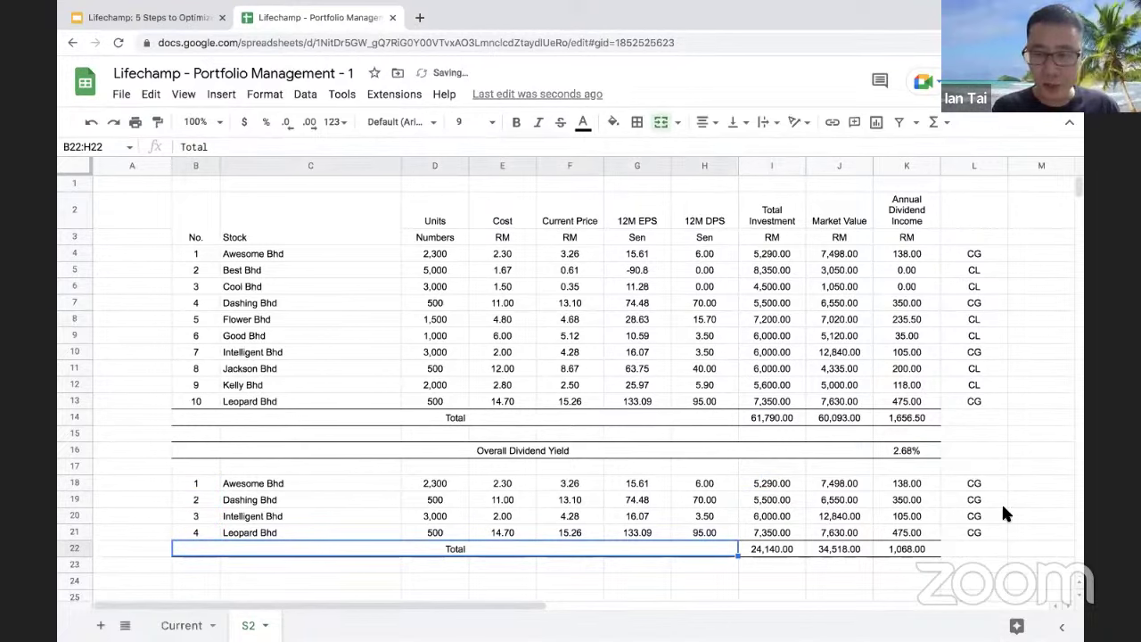
Step: Delete the Leopard Bhd and Awesome Bhd rows from the original upper table
drag(983, 486, 980, 527)
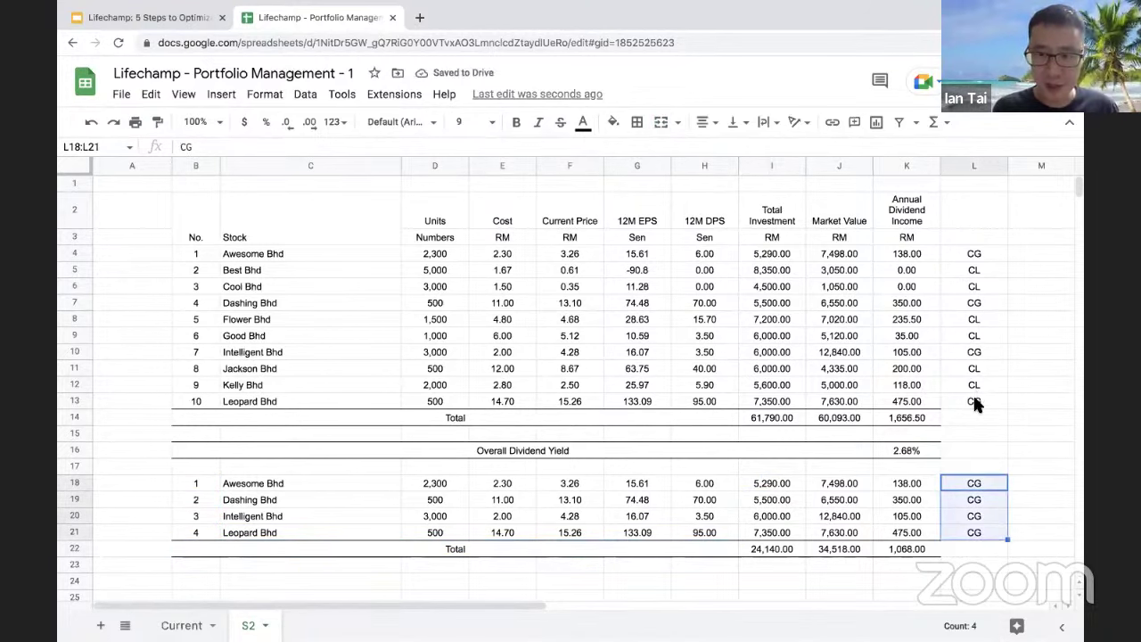
drag(974, 404, 280, 398)
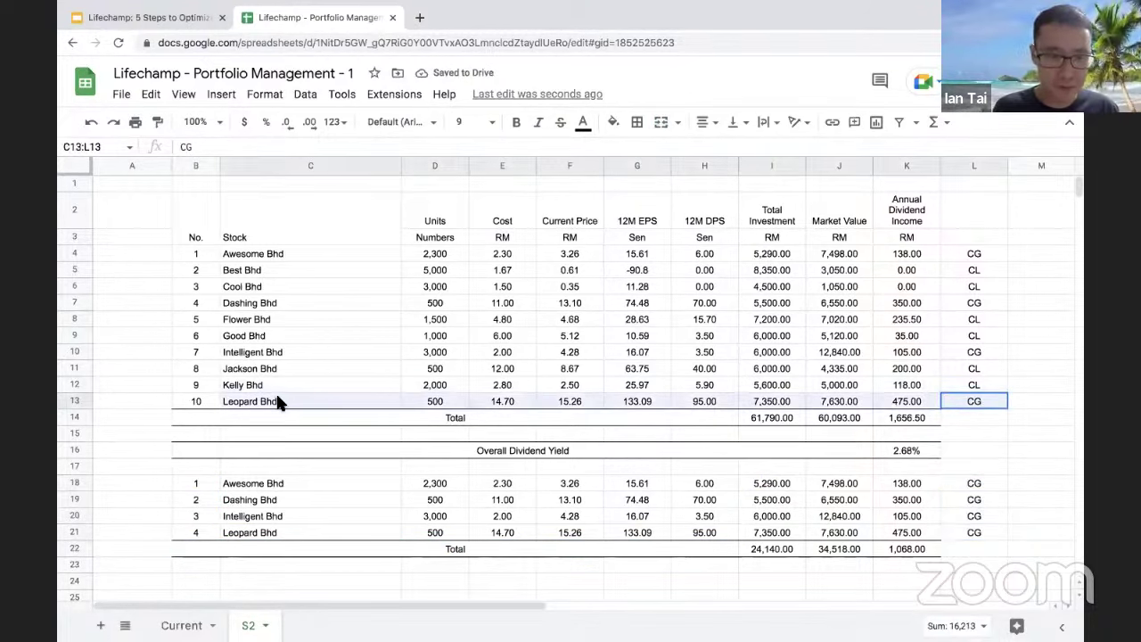
click(79, 401)
right_click(78, 401)
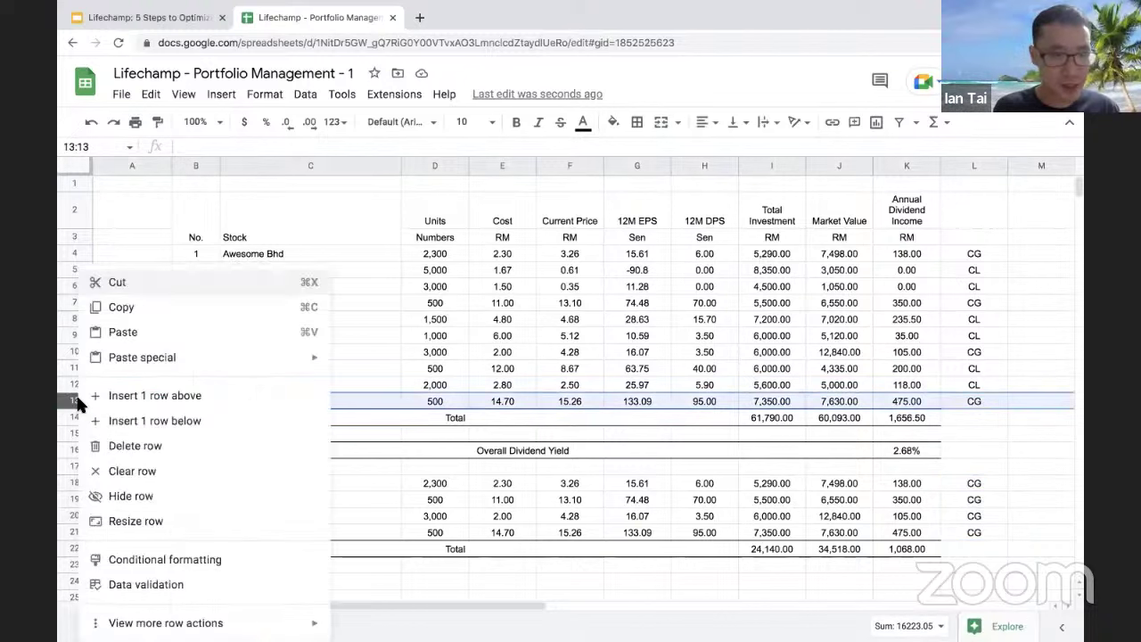
click(149, 445)
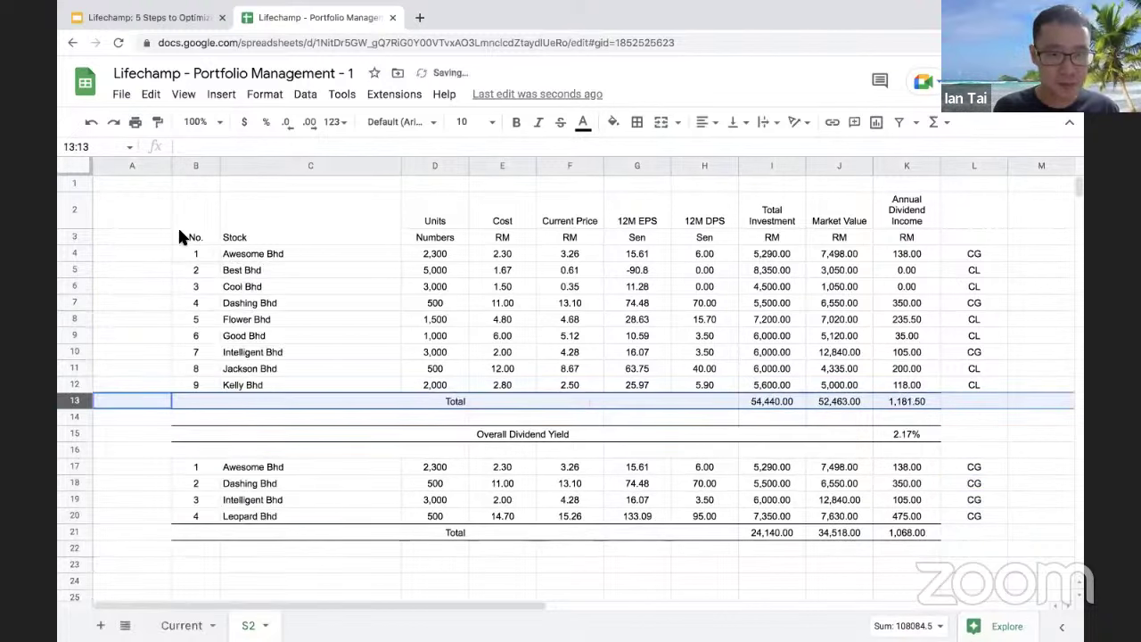
click(73, 253)
right_click(73, 253)
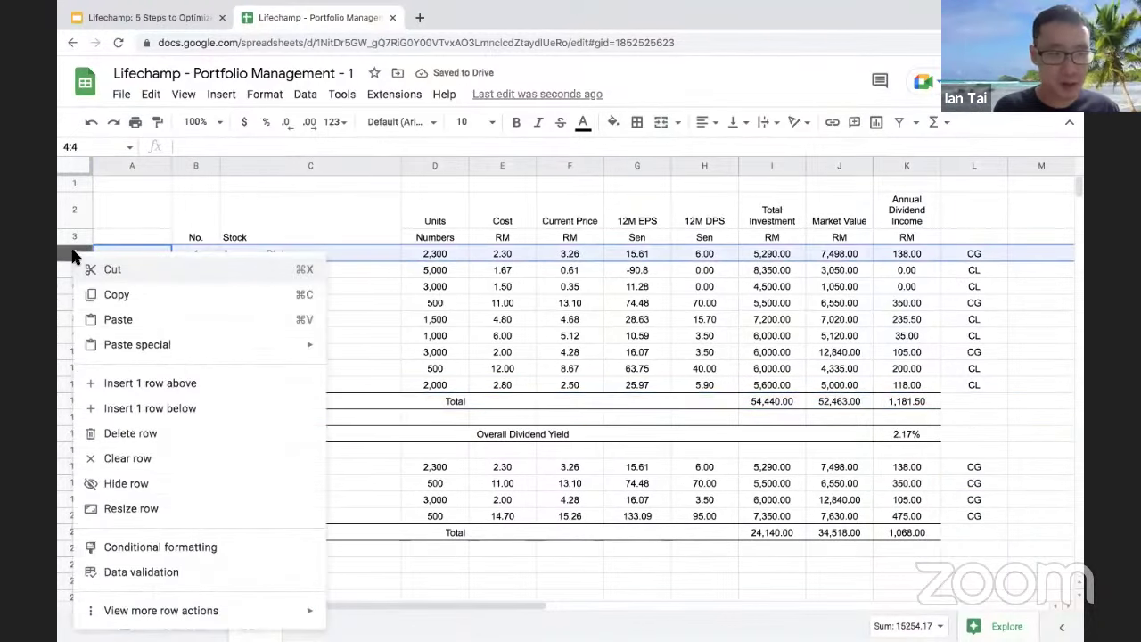
click(145, 437)
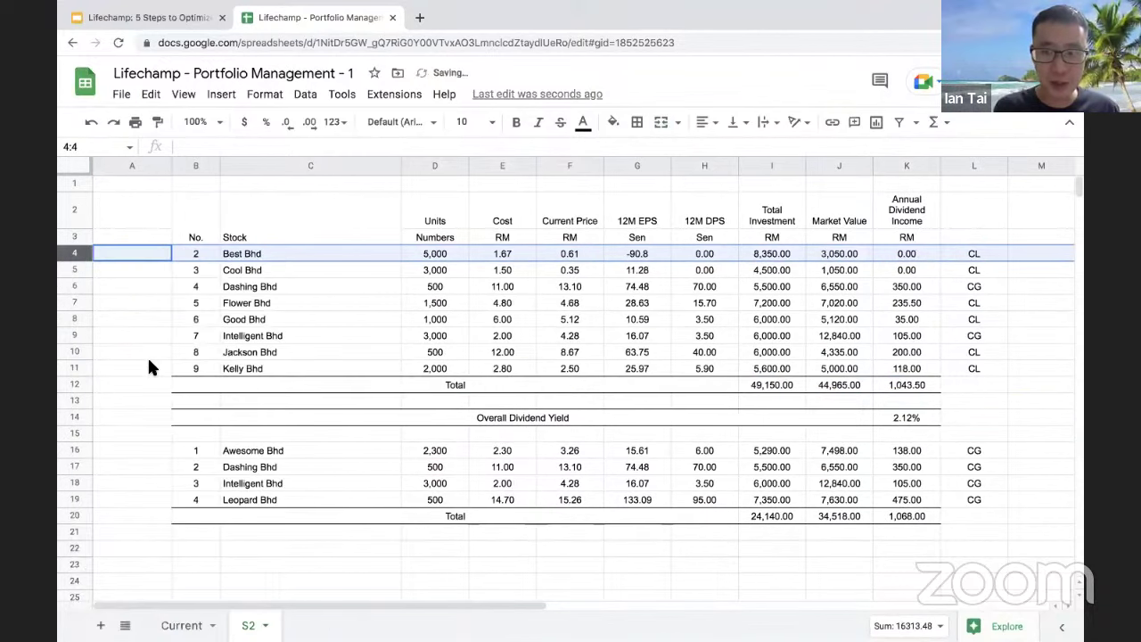
Step: Delete the Dashing Bhd and Intelligent Bhd rows from the original upper table
click(78, 286)
right_click(79, 286)
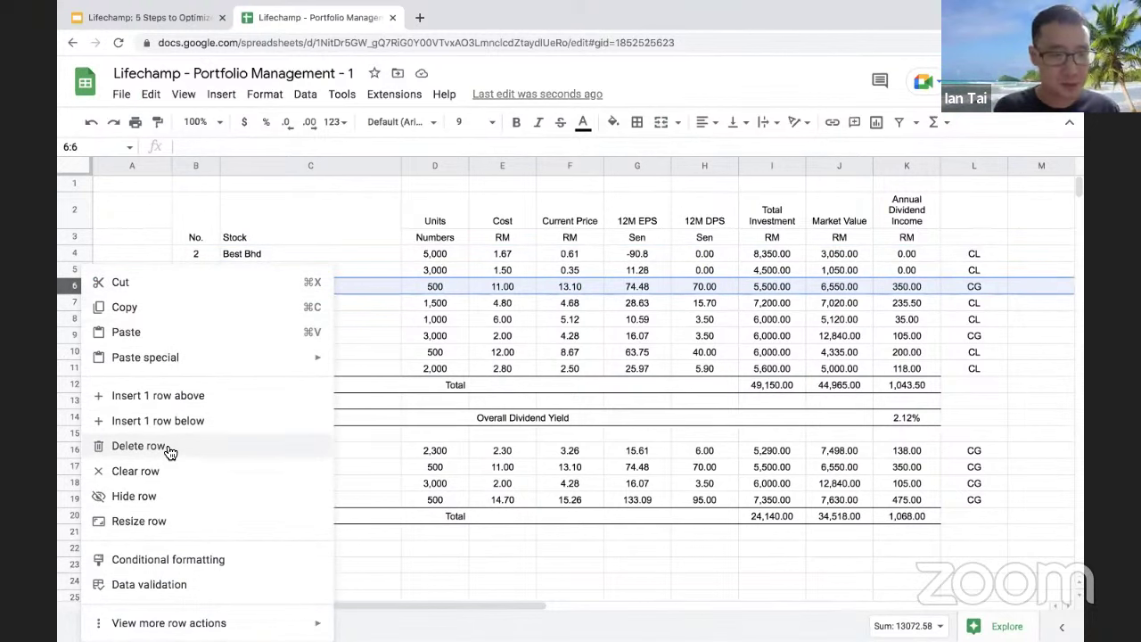
click(170, 449)
click(74, 320)
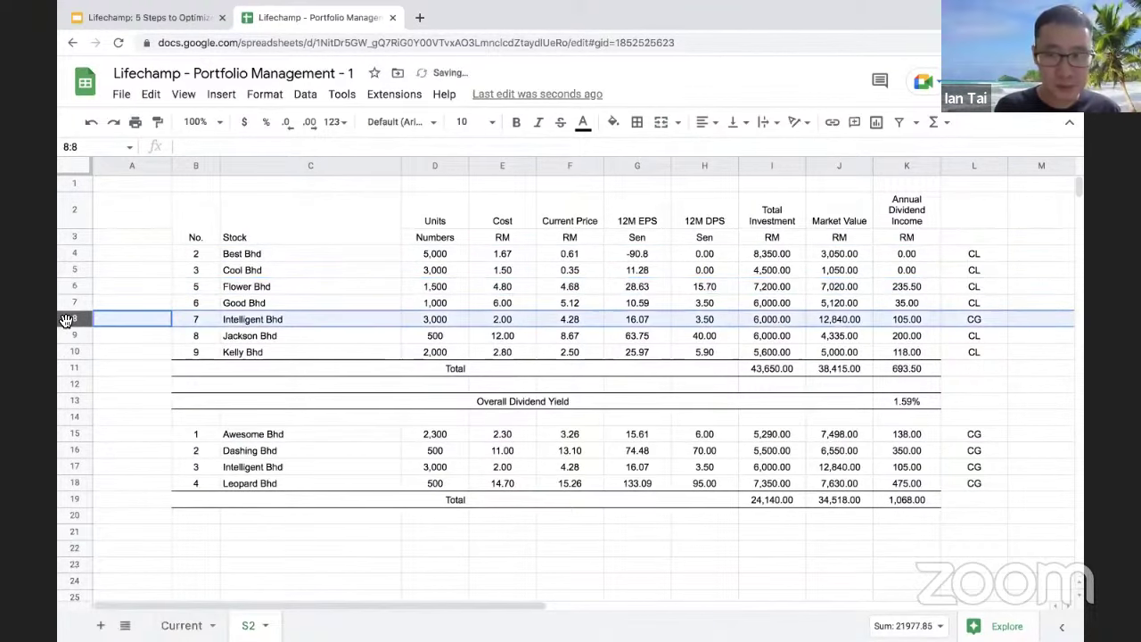
right_click(68, 321)
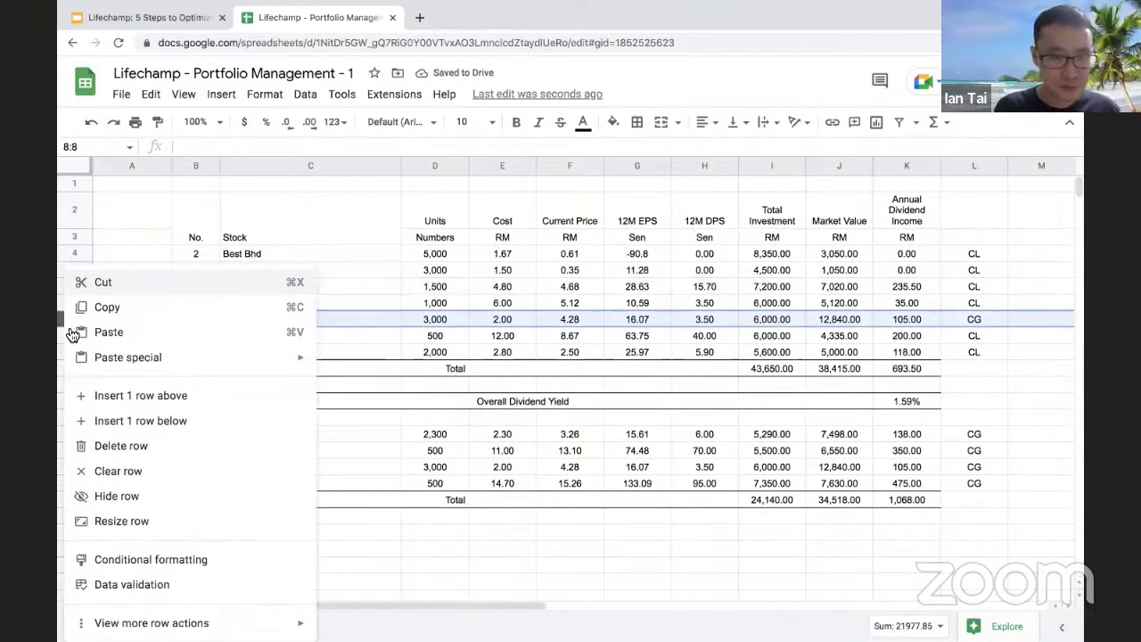
click(146, 446)
click(286, 563)
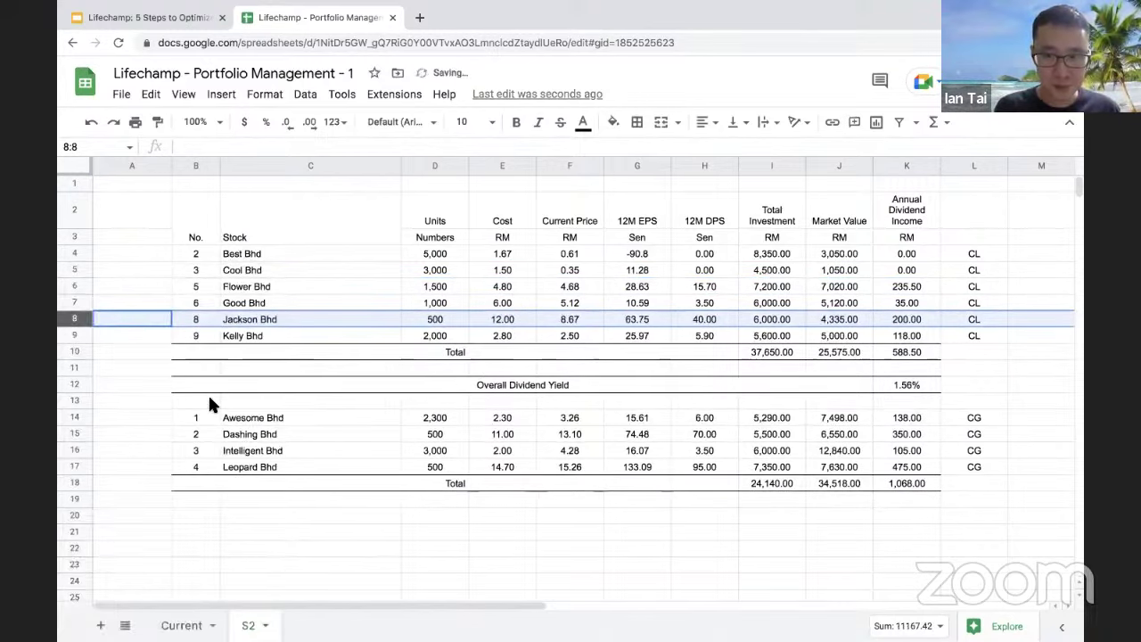
click(76, 369)
right_click(77, 369)
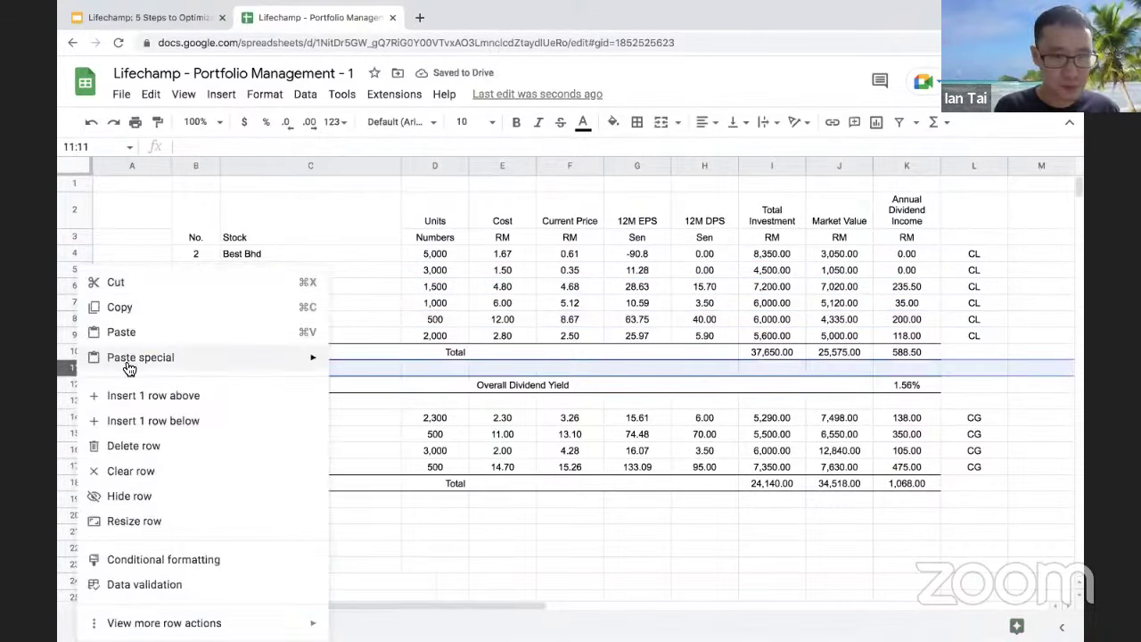
click(185, 395)
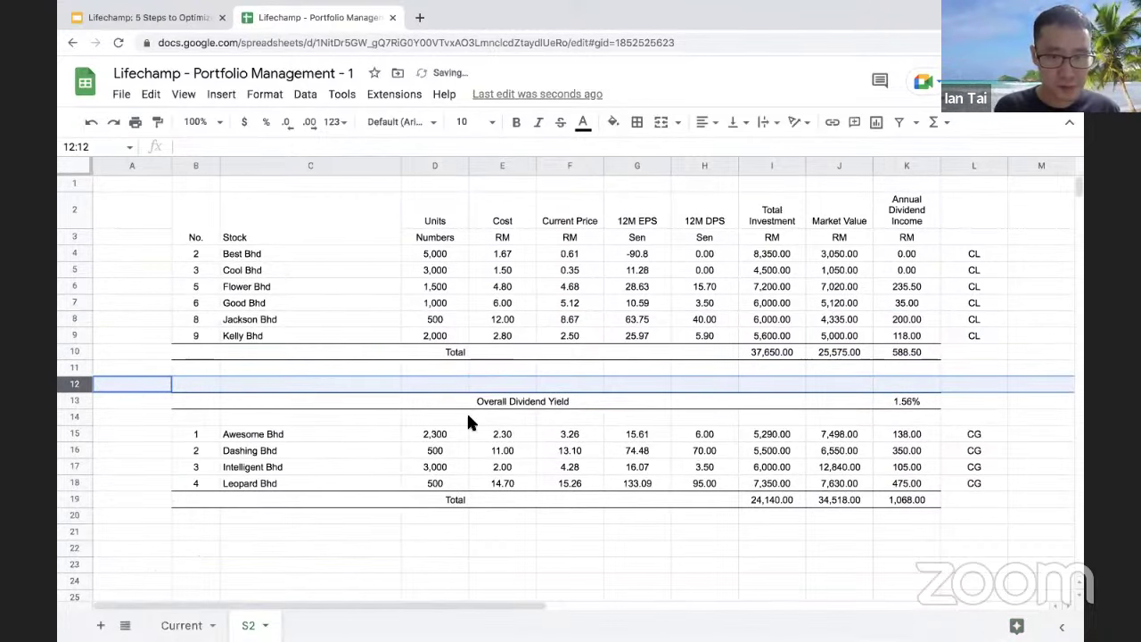
click(90, 122)
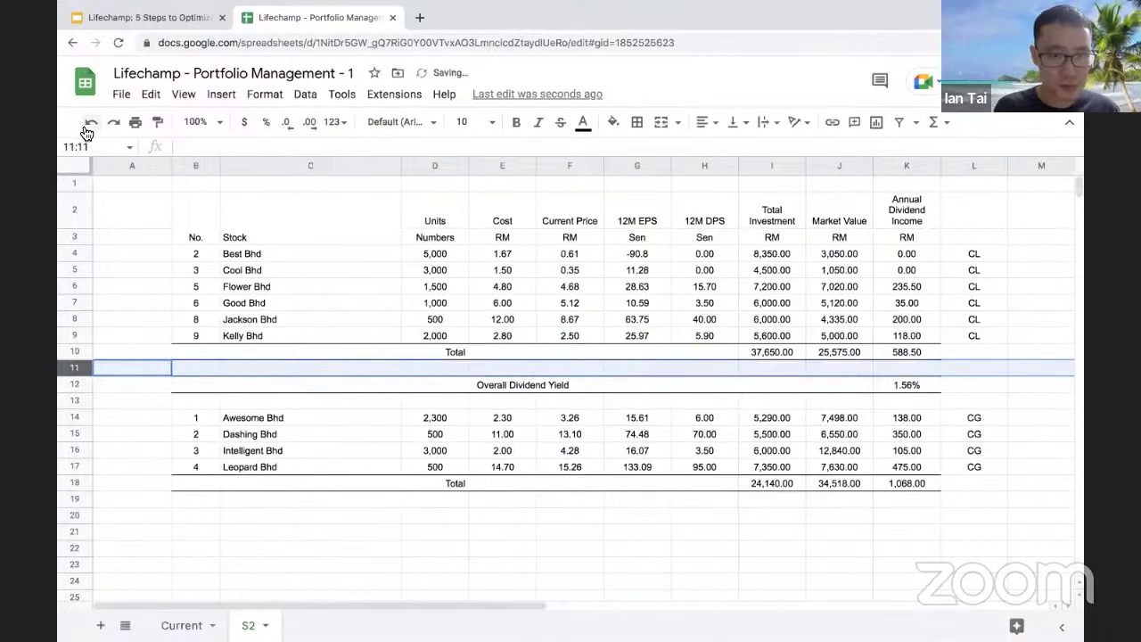
Step: Insert one blank row below row 13 to widen the gap above the CG stocks
click(79, 402)
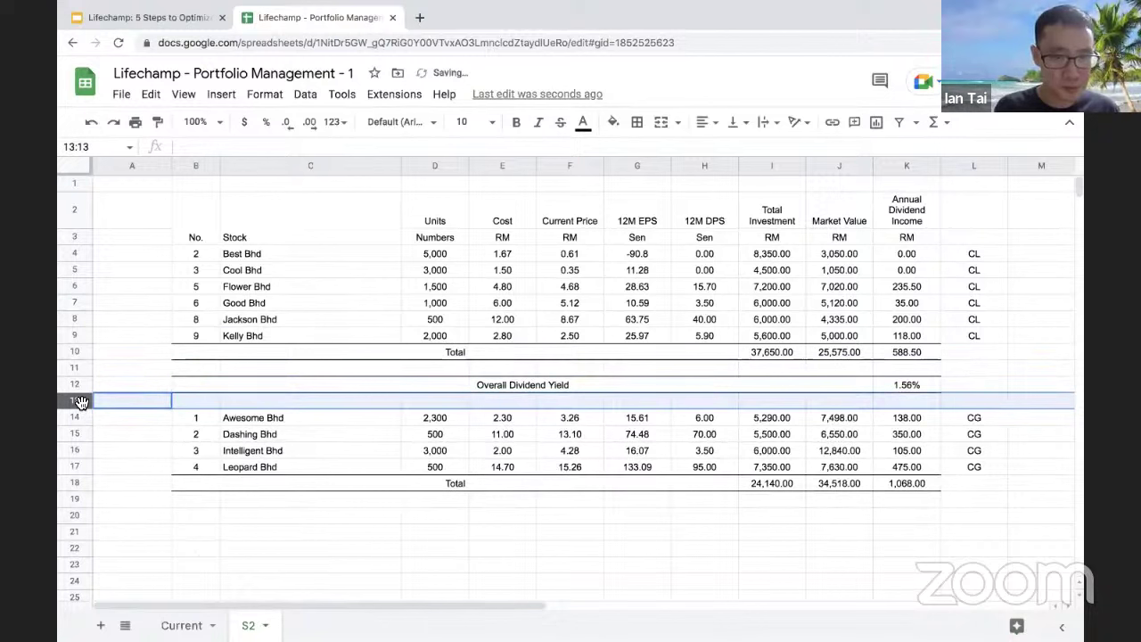
right_click(79, 401)
click(147, 421)
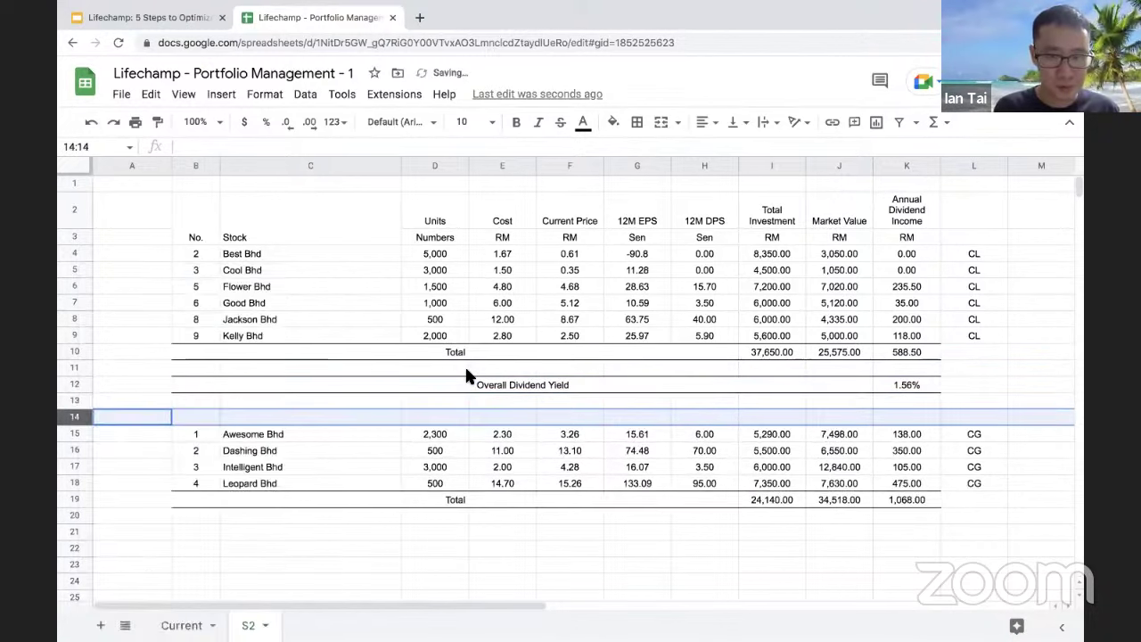
Step: Copy the Overall Dividend Yield row B12:K12 to row 21, beneath the CG group's Total row
click(411, 385)
shift+click(889, 385)
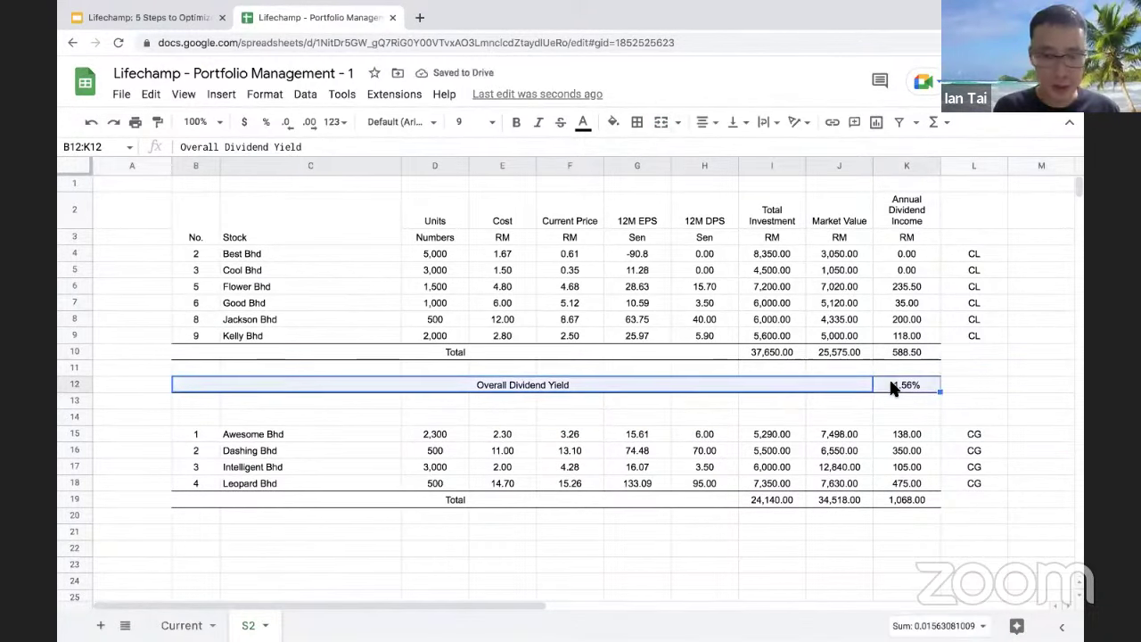
key(ctrl+c)
click(195, 525)
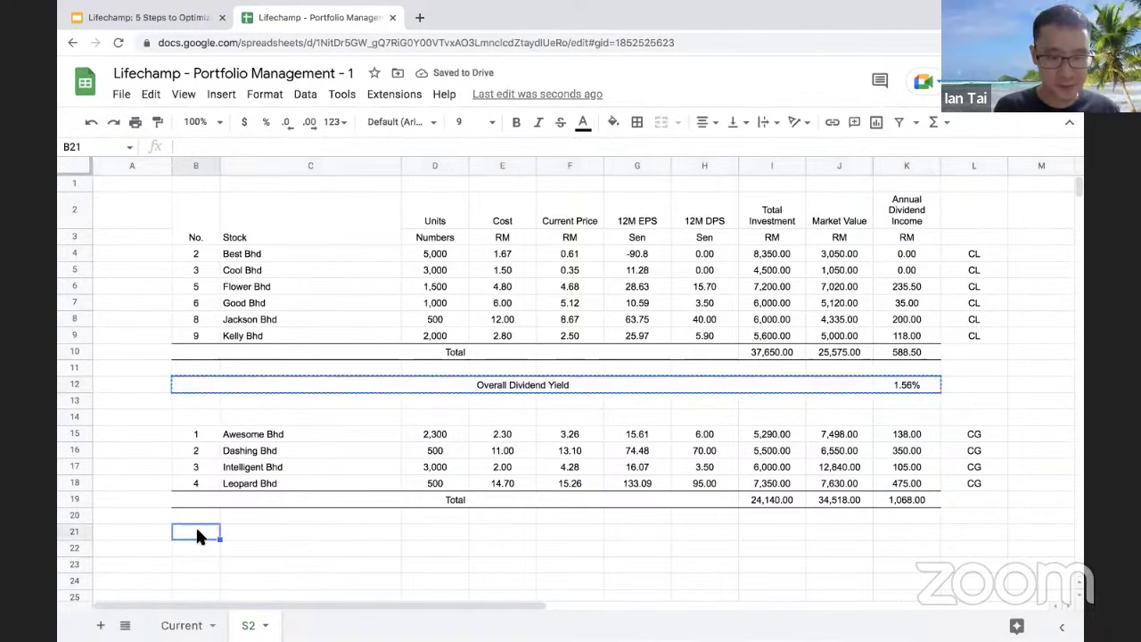
key(ctrl+v)
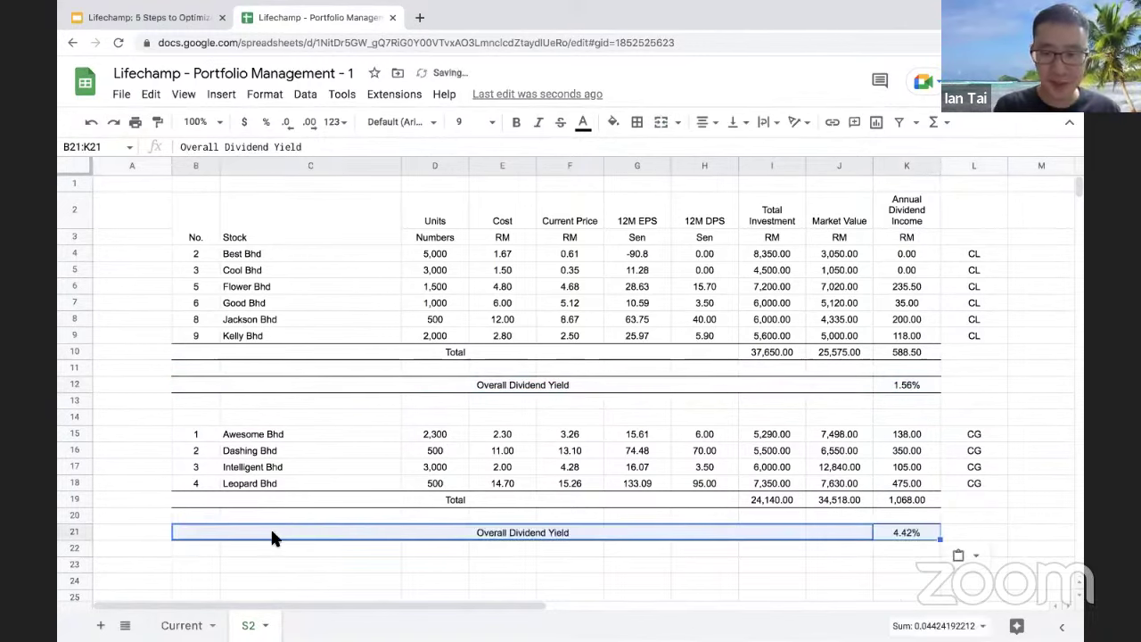
click(643, 565)
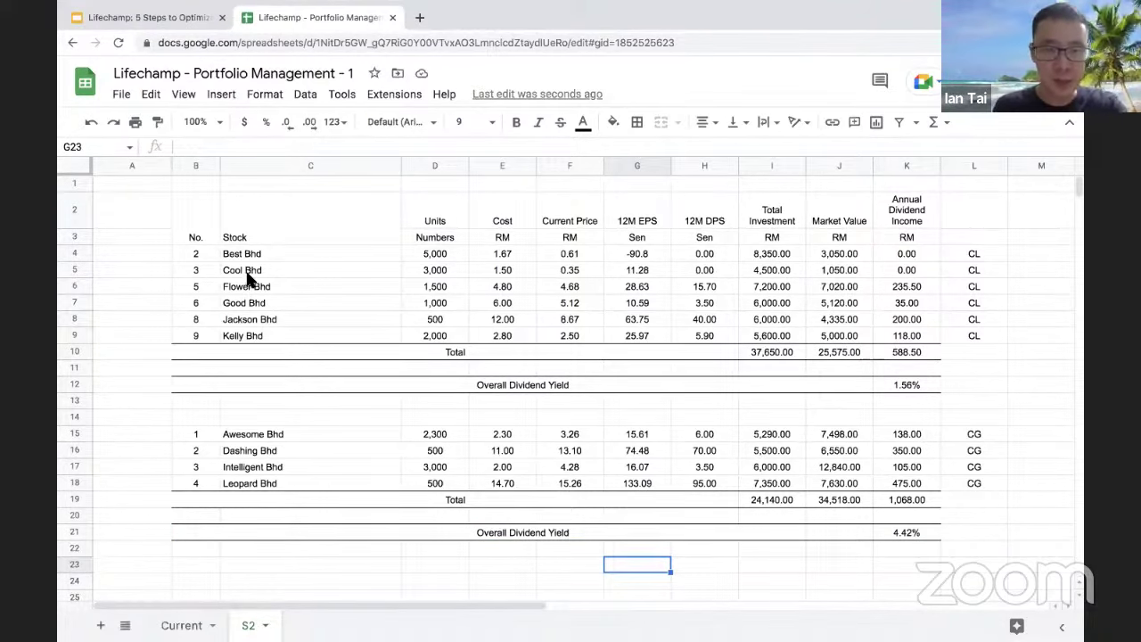
Step: Compare the original ten-stock table on sheet Current with the separated groups on S2, checking the CL stocks' dividend income and cost
click(213, 627)
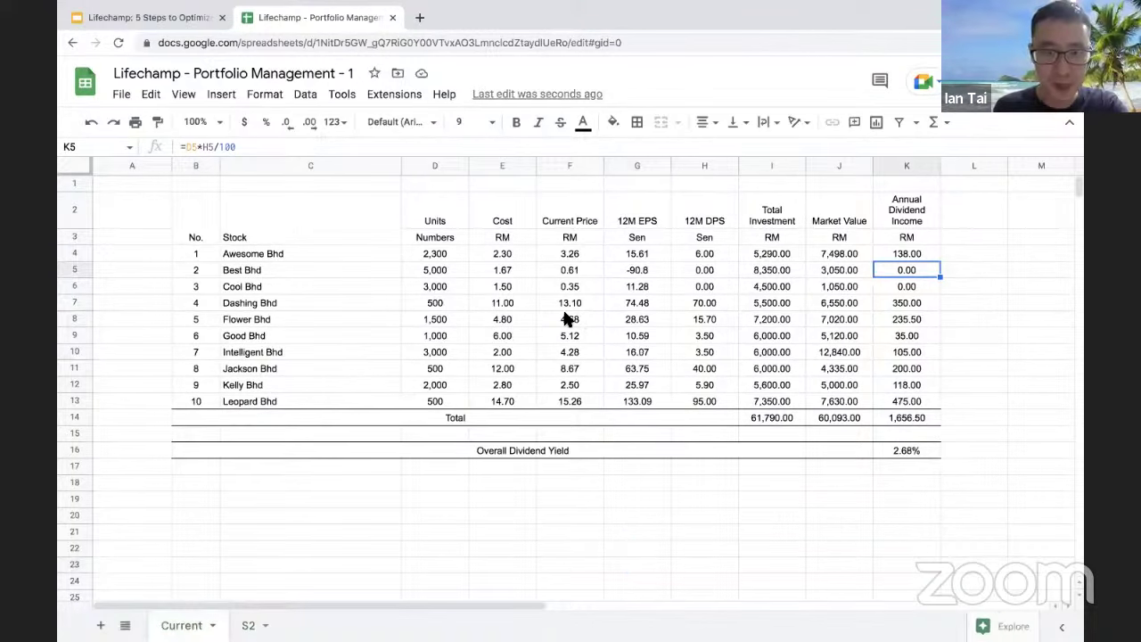
key(ctrl+shift+Page_Down)
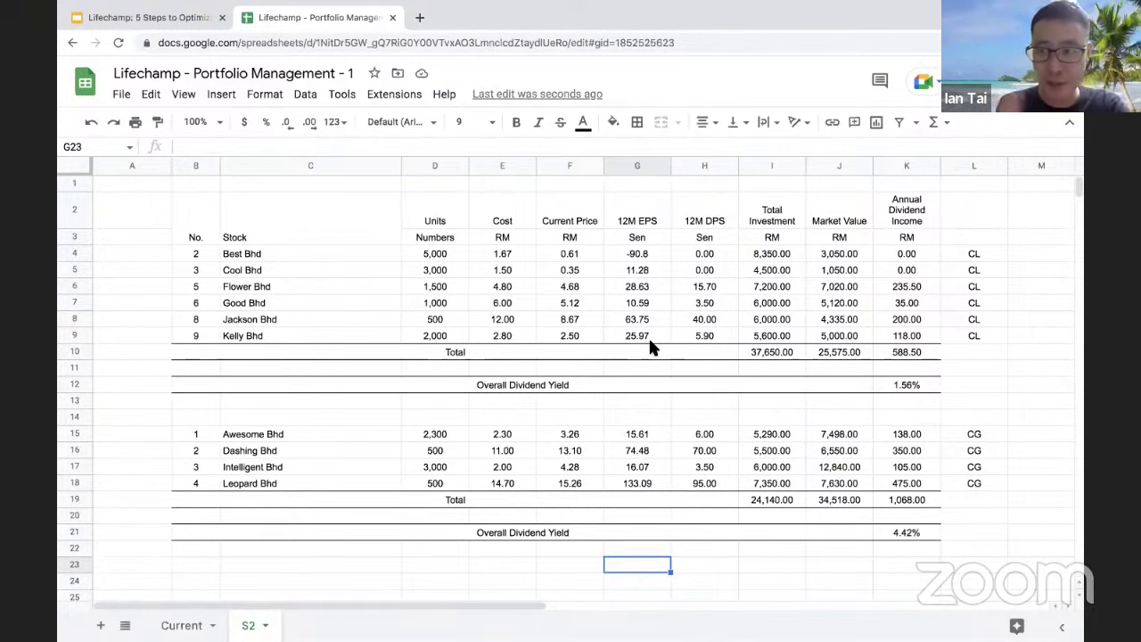
click(918, 249)
scroll(545, 354, down, 1)
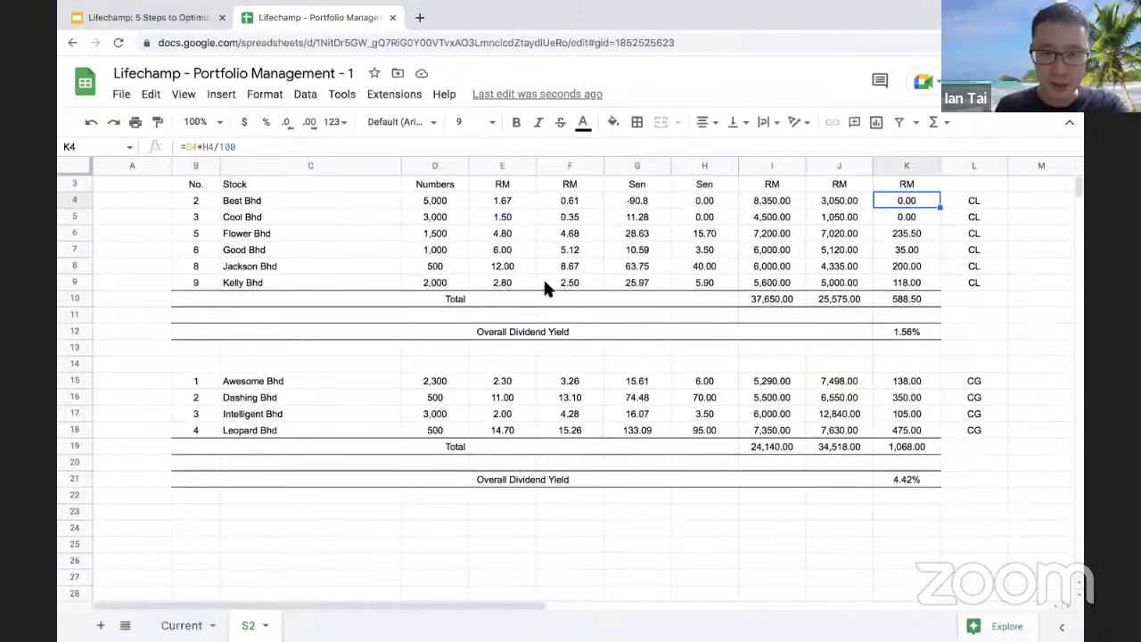
scroll(543, 277, up, 1)
click(516, 253)
click(511, 323)
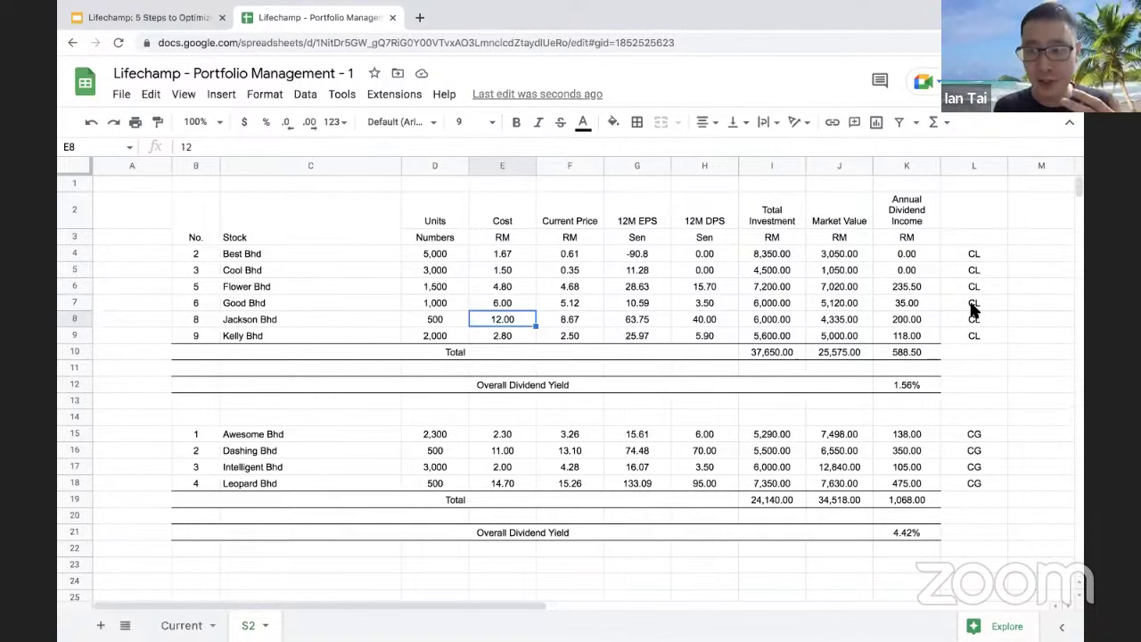
Step: Examine the CL group's totals for Total Investment, Market Value and Annual Dividend Income, and its Overall Dividend Yield
click(964, 333)
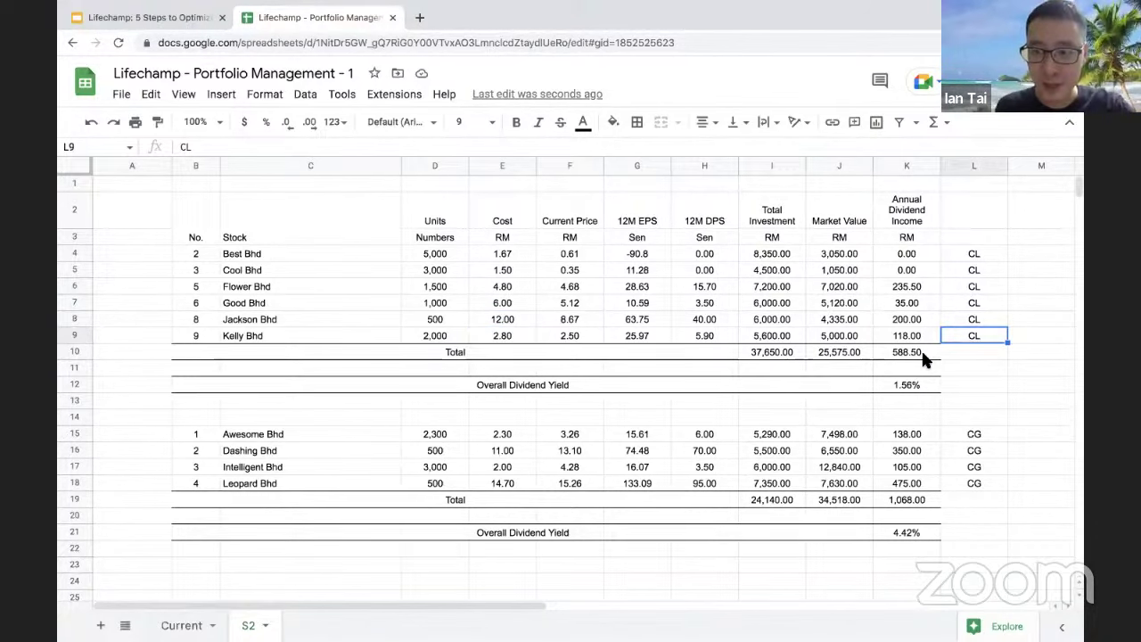
click(932, 353)
click(800, 357)
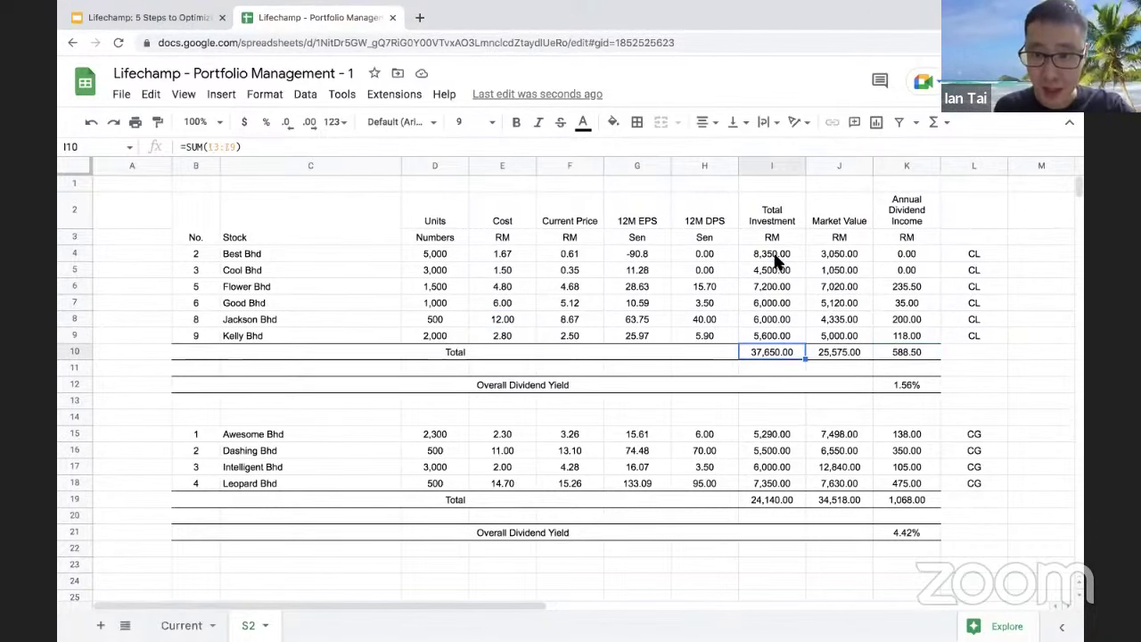
drag(774, 254, 786, 357)
click(774, 355)
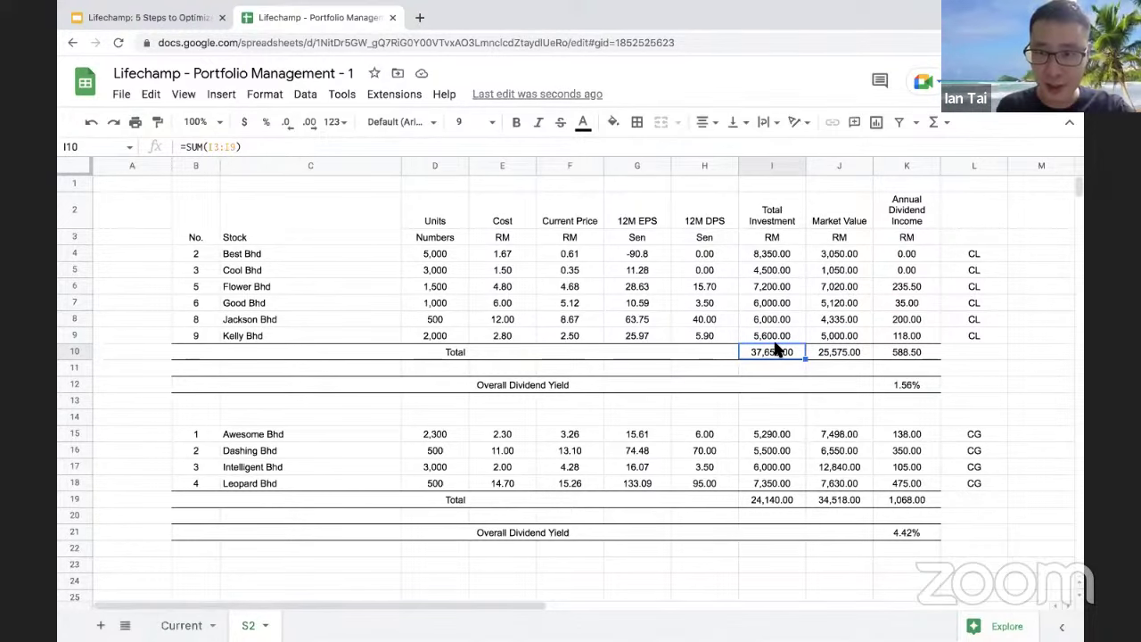
click(835, 225)
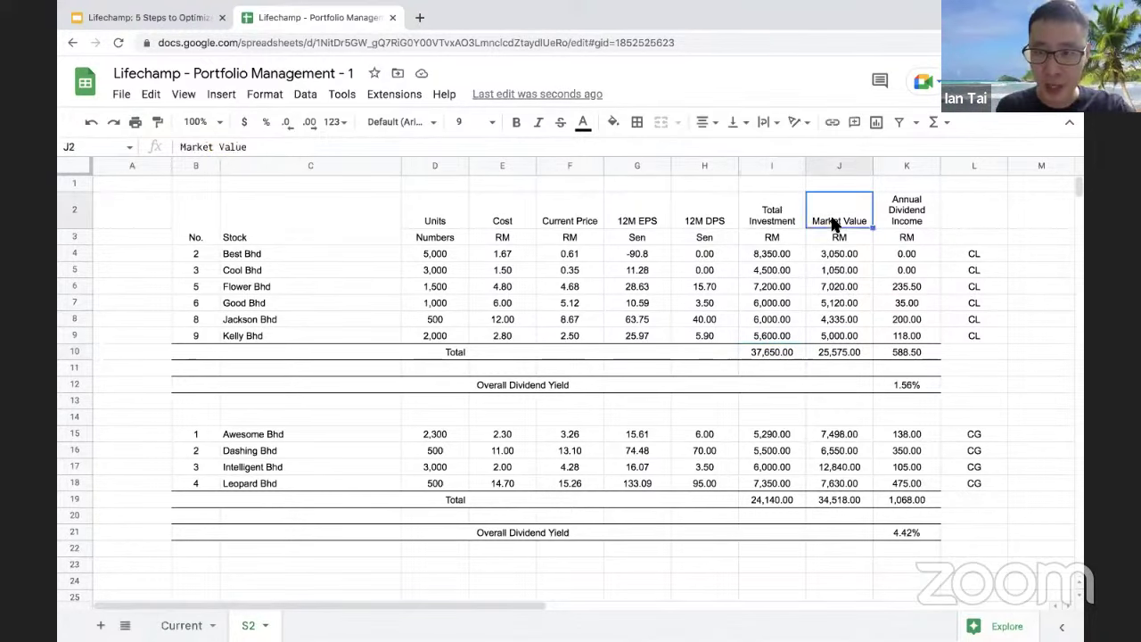
click(778, 356)
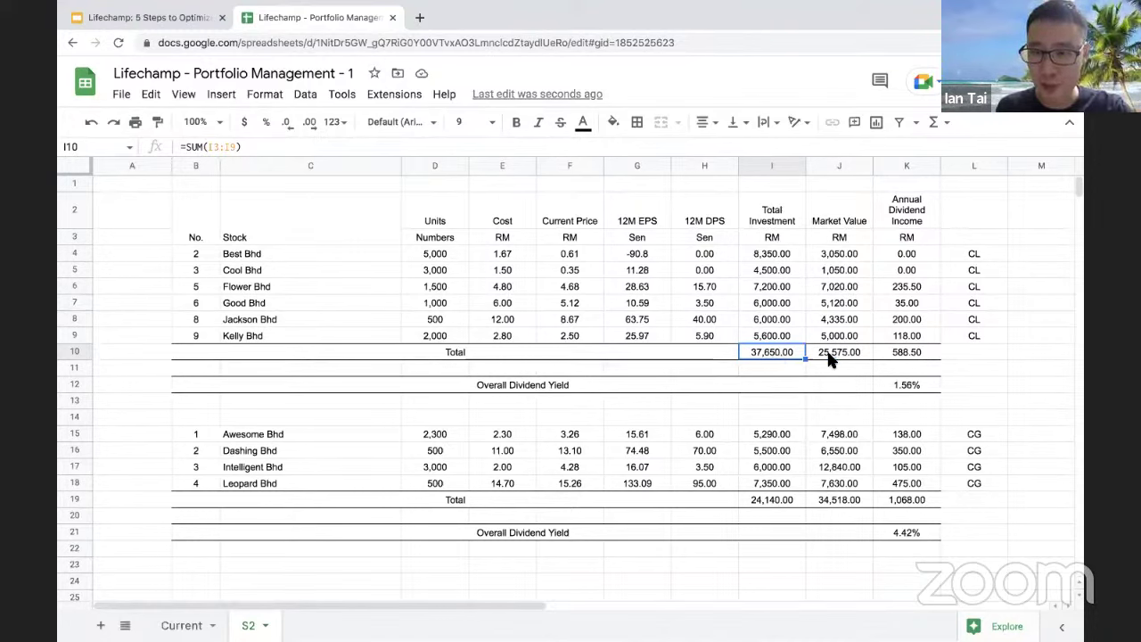
click(830, 357)
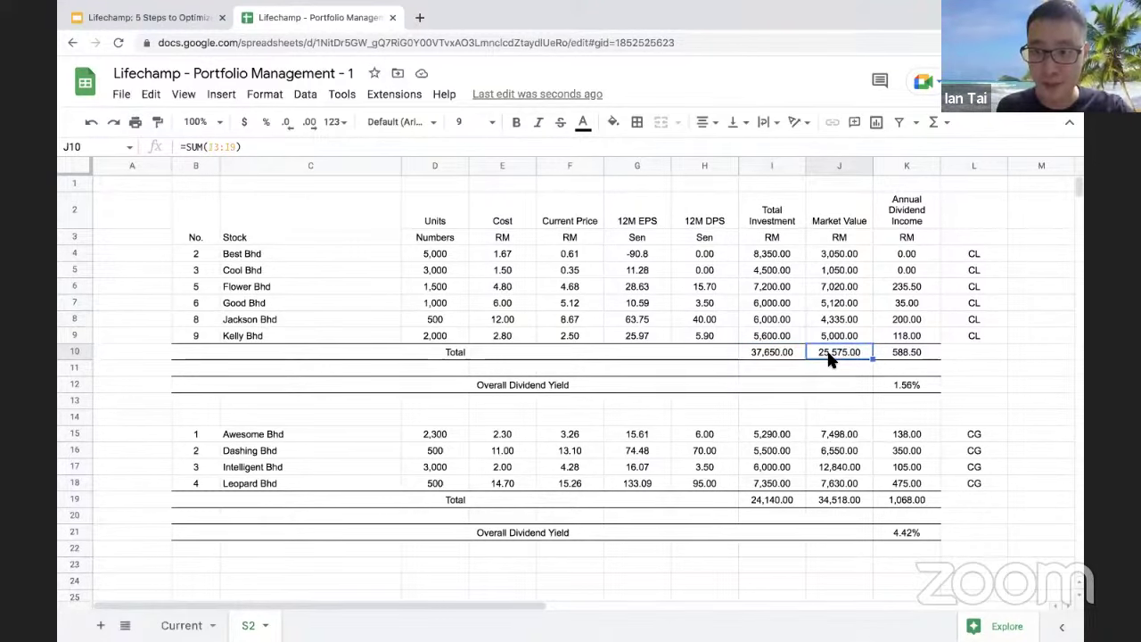
click(901, 214)
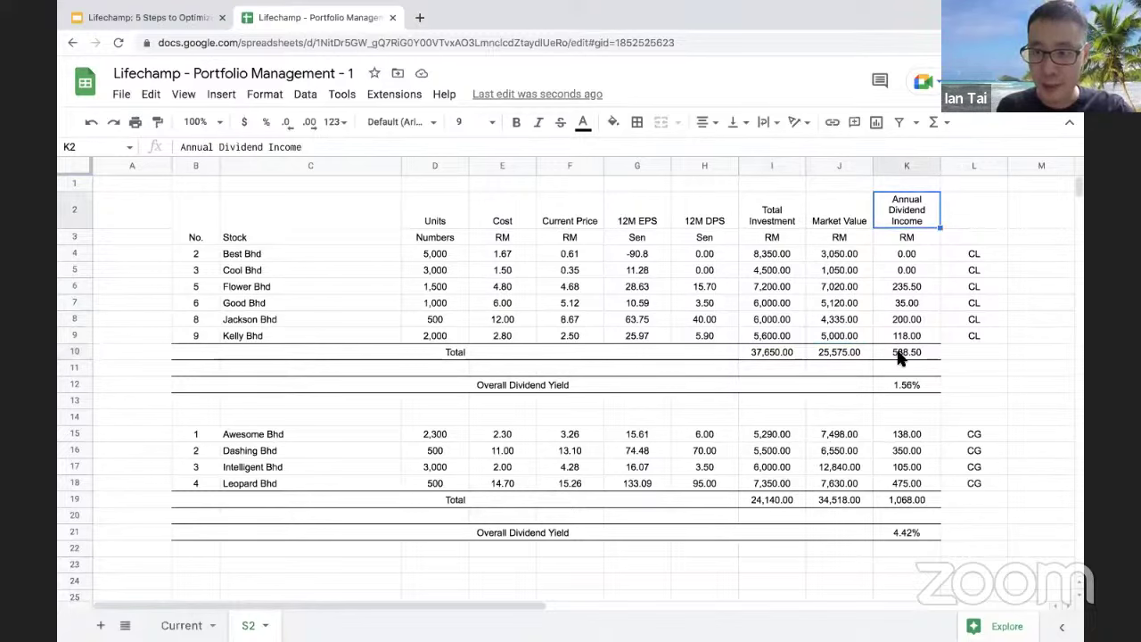
click(901, 356)
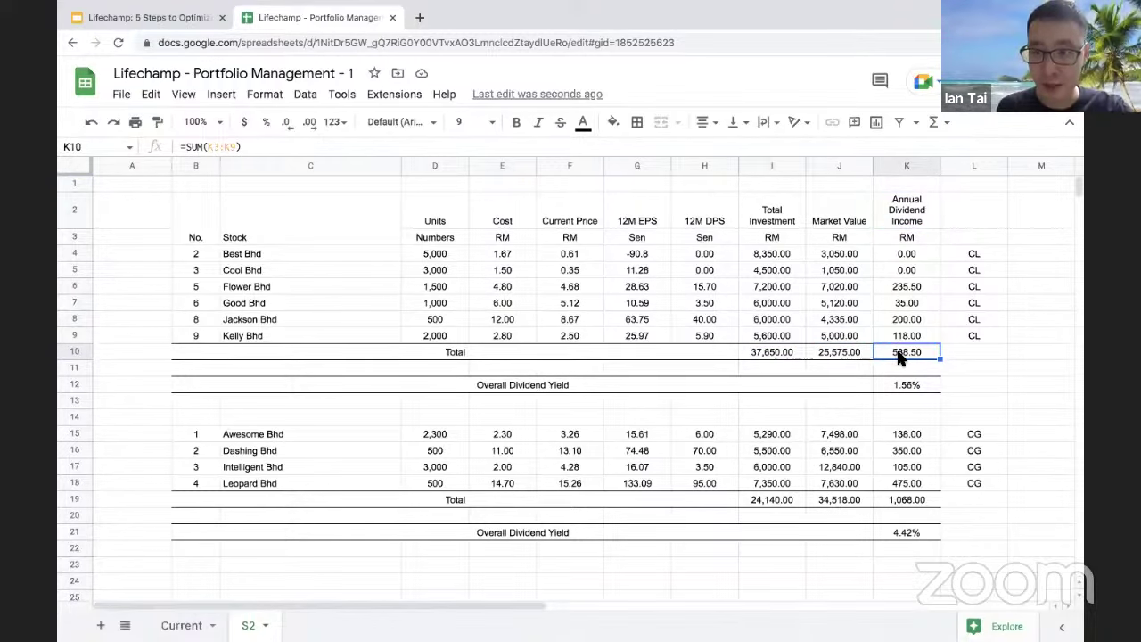
click(905, 388)
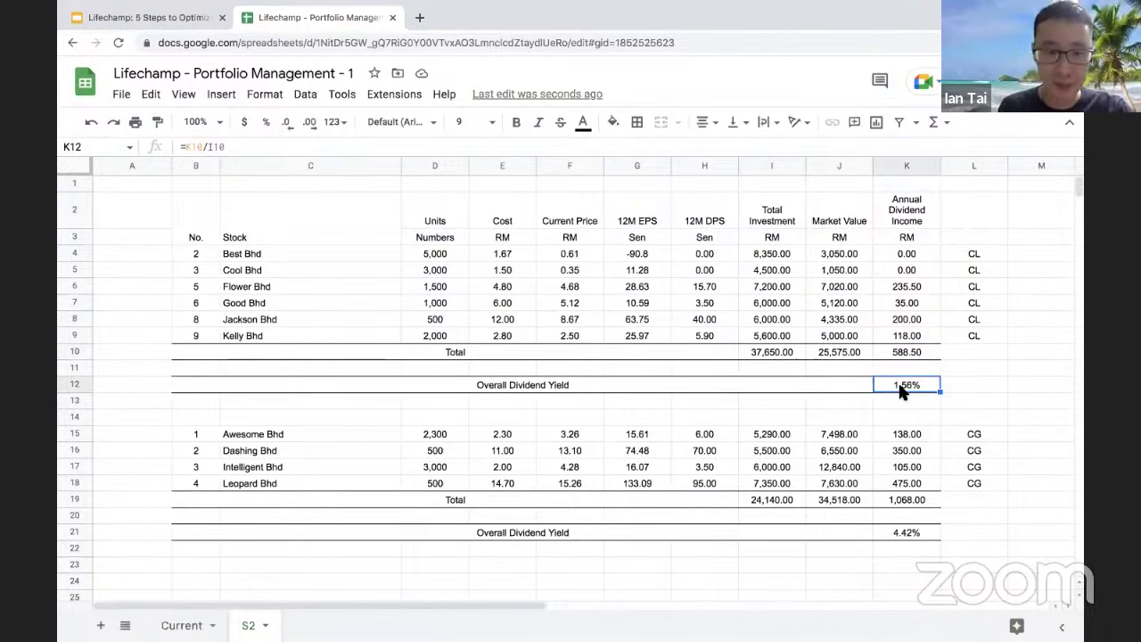
Step: Examine the CG group's totals for Total Investment, Market Value and Annual Dividend Income, and its Overall Dividend Yield
click(865, 514)
drag(775, 439, 774, 486)
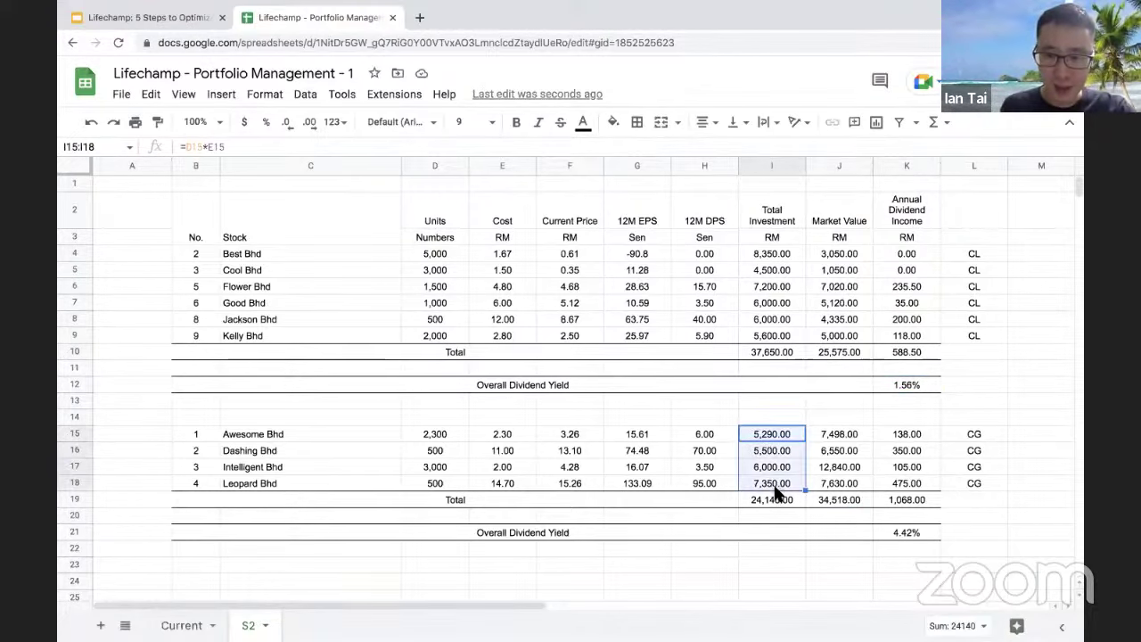
click(777, 505)
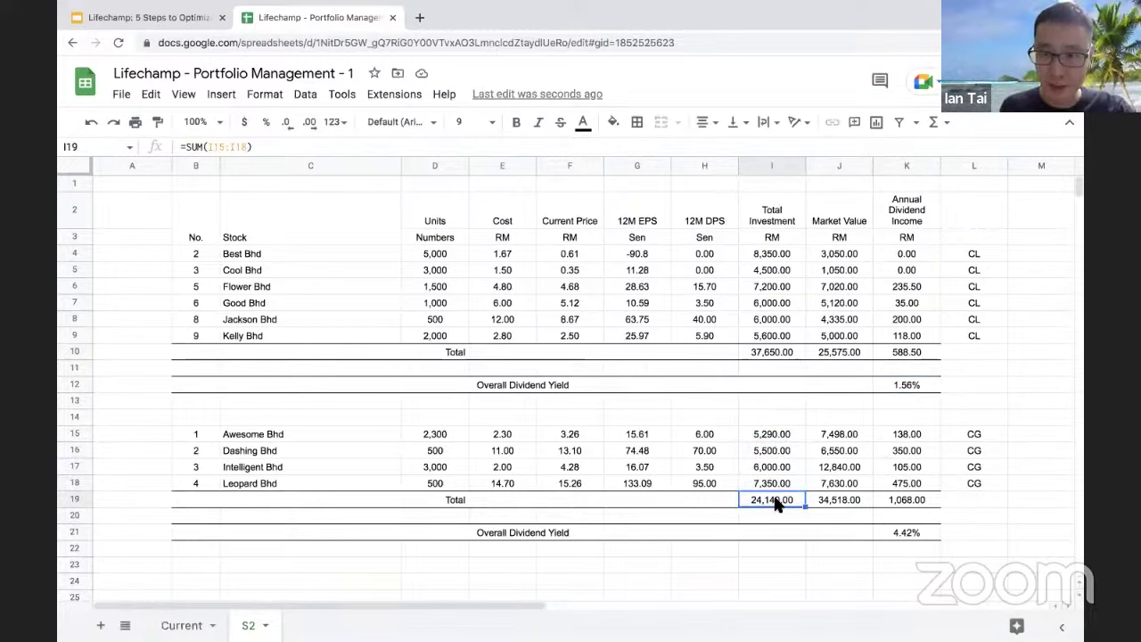
click(827, 505)
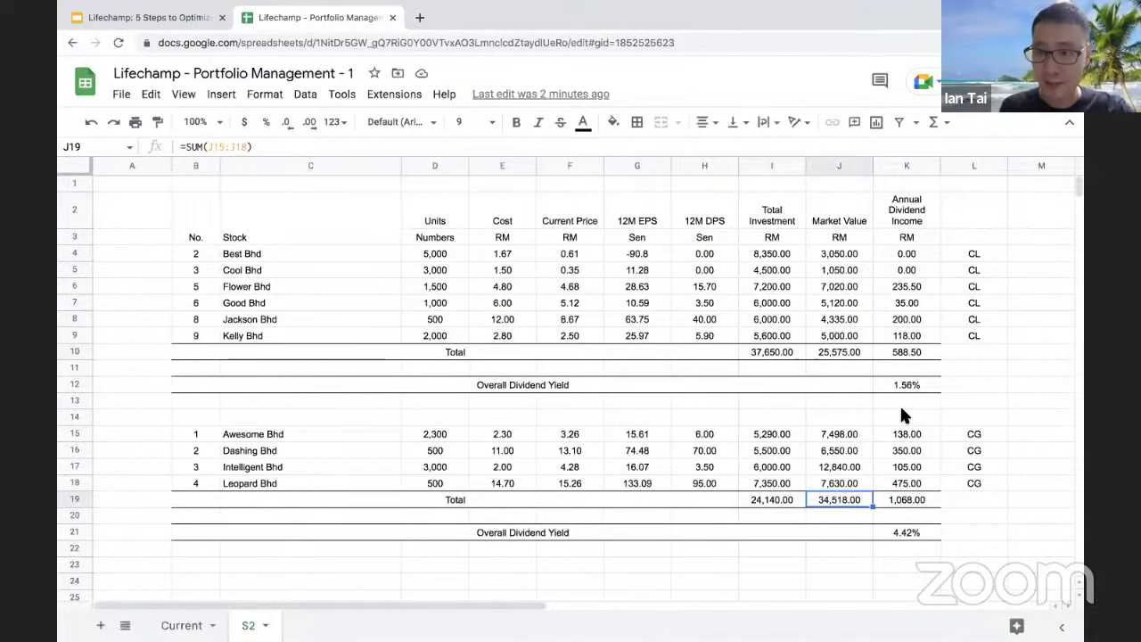
click(923, 500)
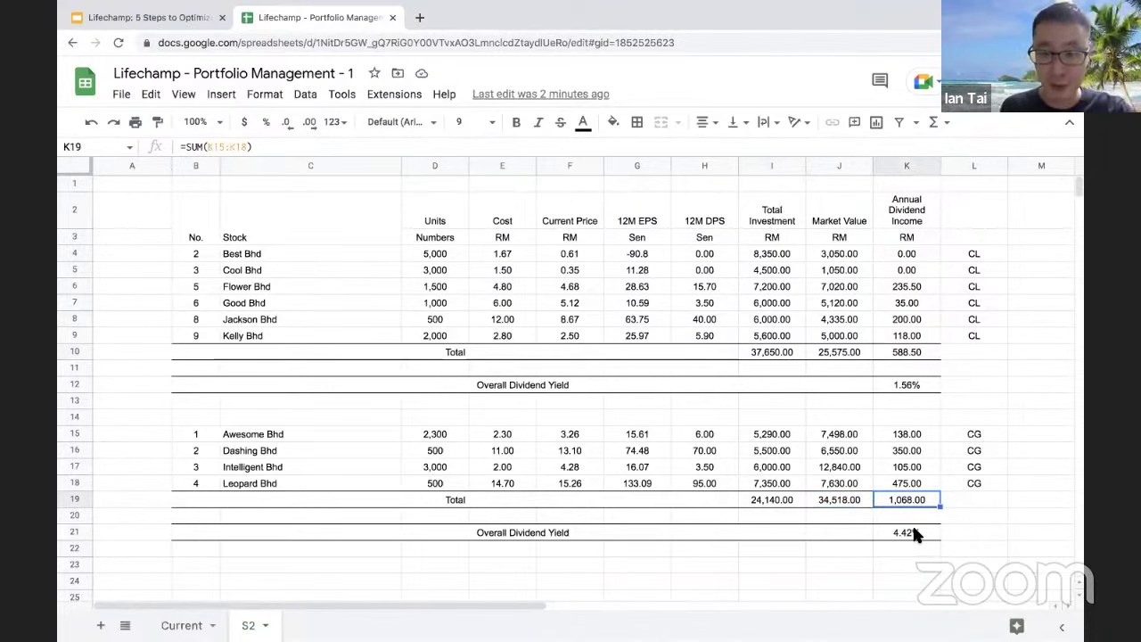
click(914, 534)
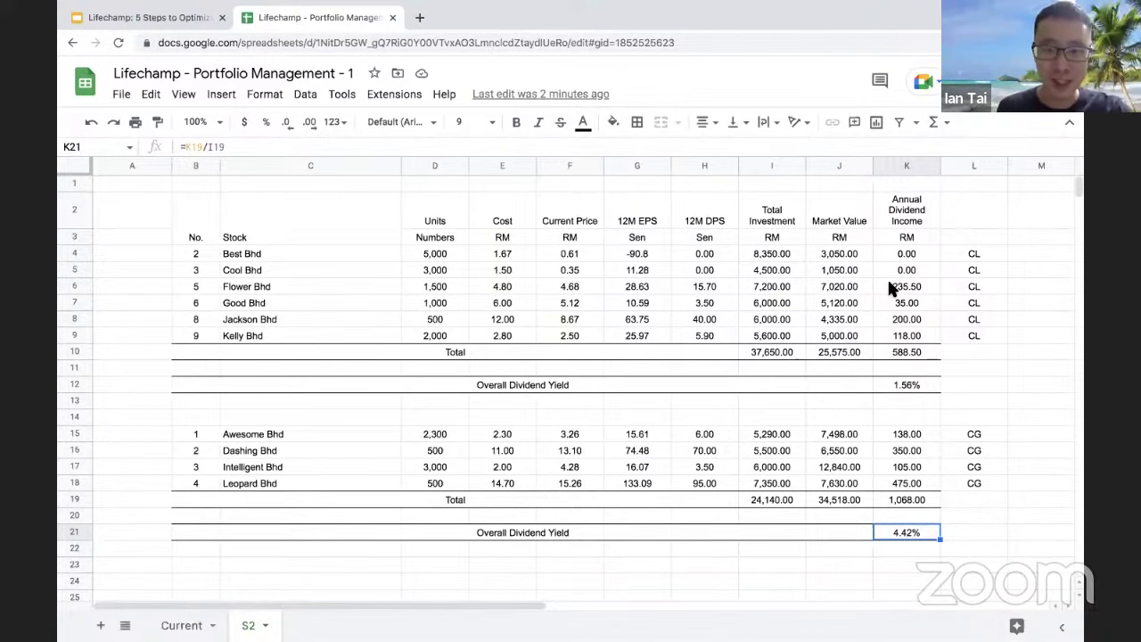
Step: Renumber the six CL stocks 1 to 6 in cells B4 to B9
click(195, 253)
text(12)
key(BackSpace)
key(Return)
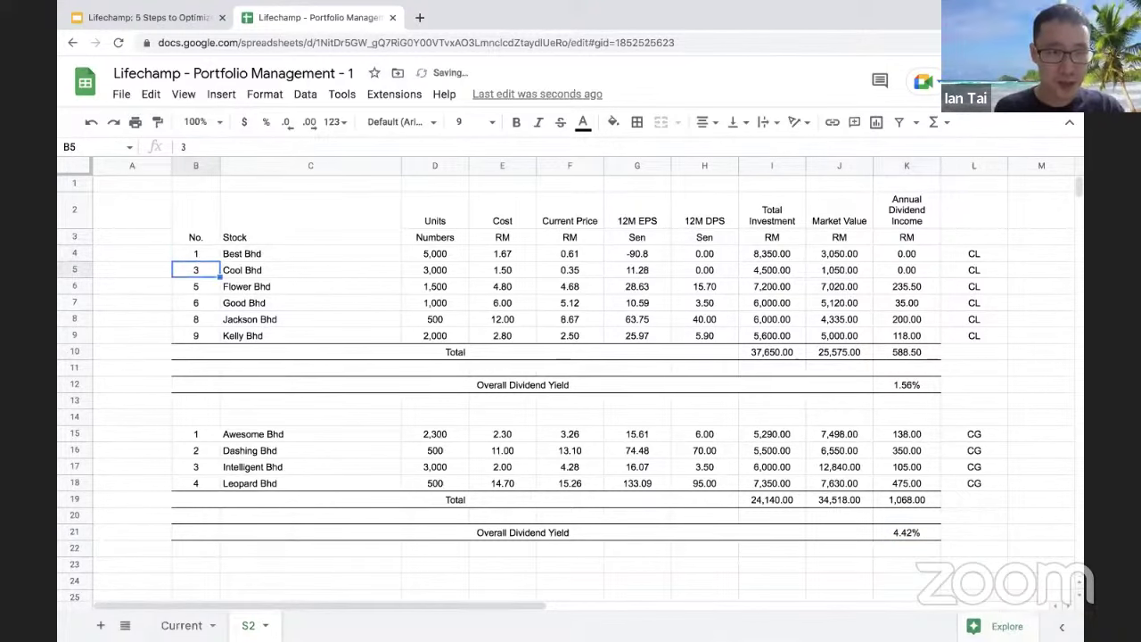
text(2)
key(Return)
text(3)
key(Return)
text(4)
key(Return)
text(5)
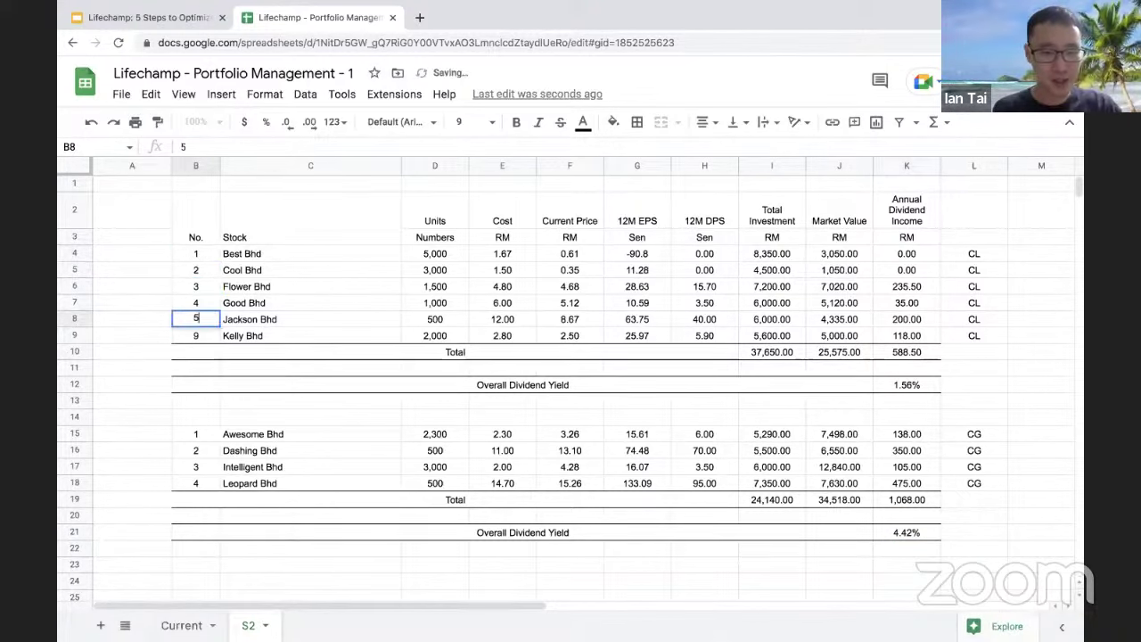
key(Return)
text(6)
key(Return)
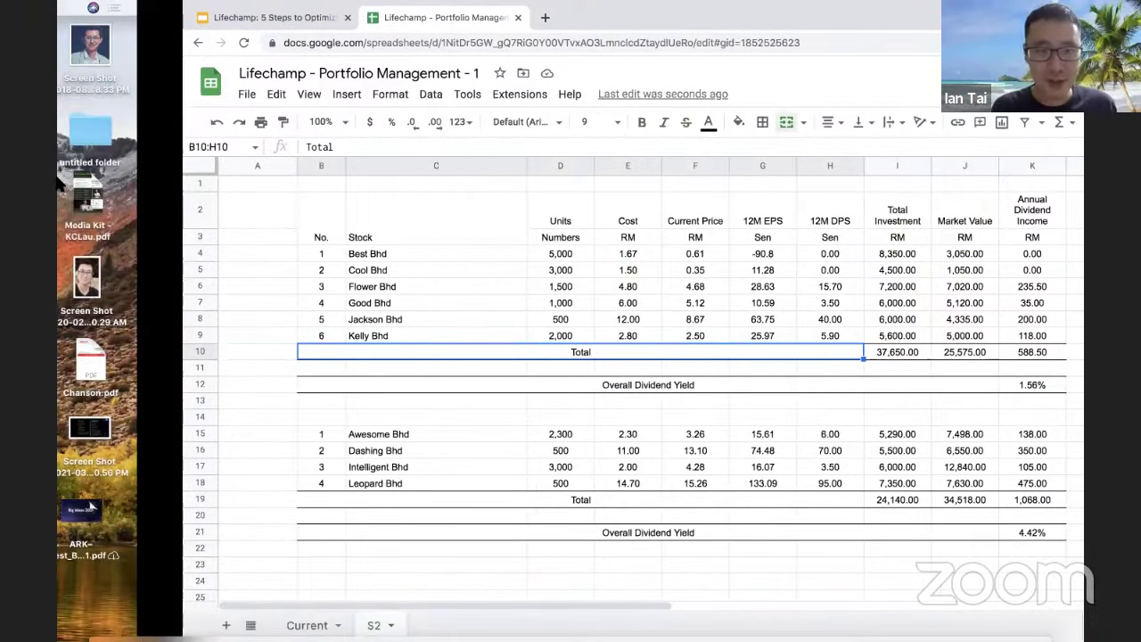
Step: Switch to the Google Slides presentation on the 5 steps to optimize a stock portfolio's performance
click(198, 18)
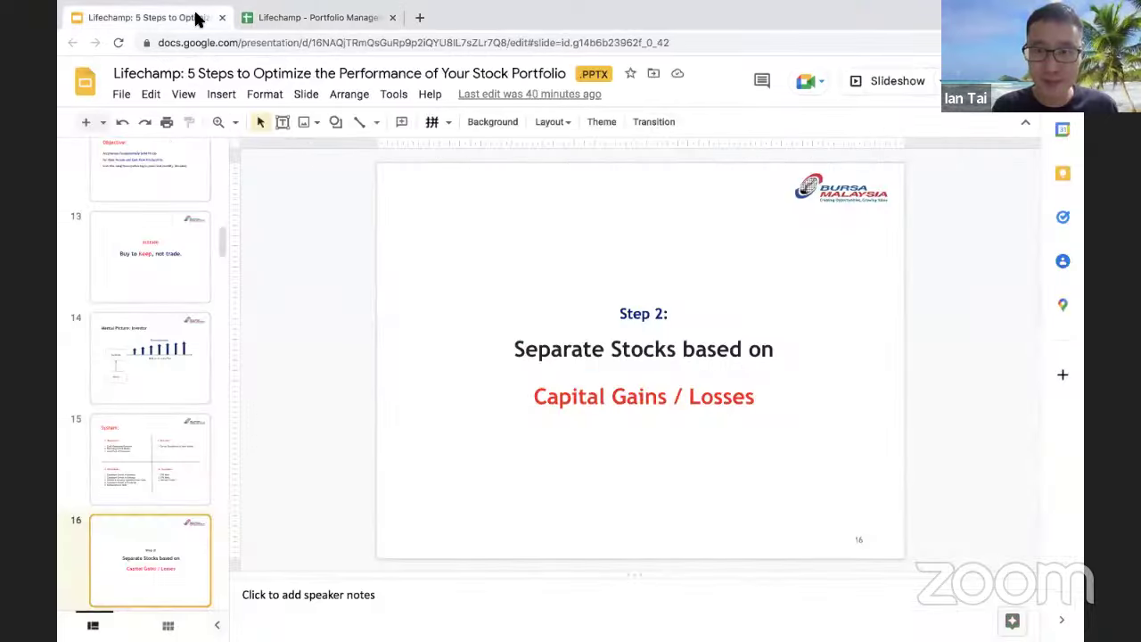
Step: Start the slideshow from the slide on separating stocks by capital gains and losses
click(889, 81)
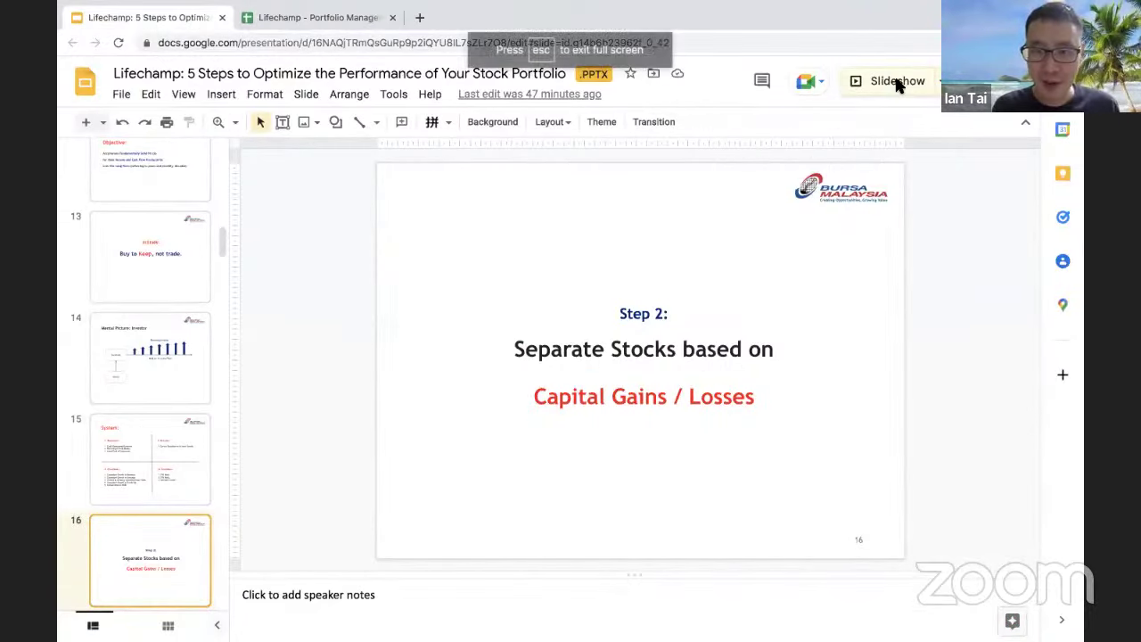
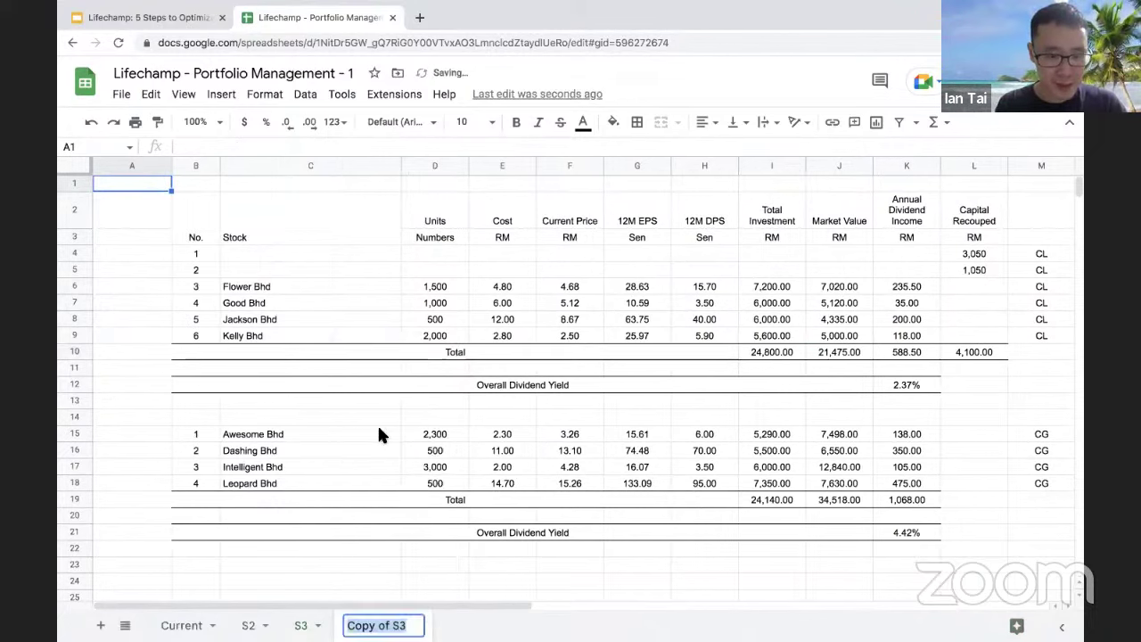
Step: Rename the copied sheet from S3 as S4
text(S4)
click(412, 406)
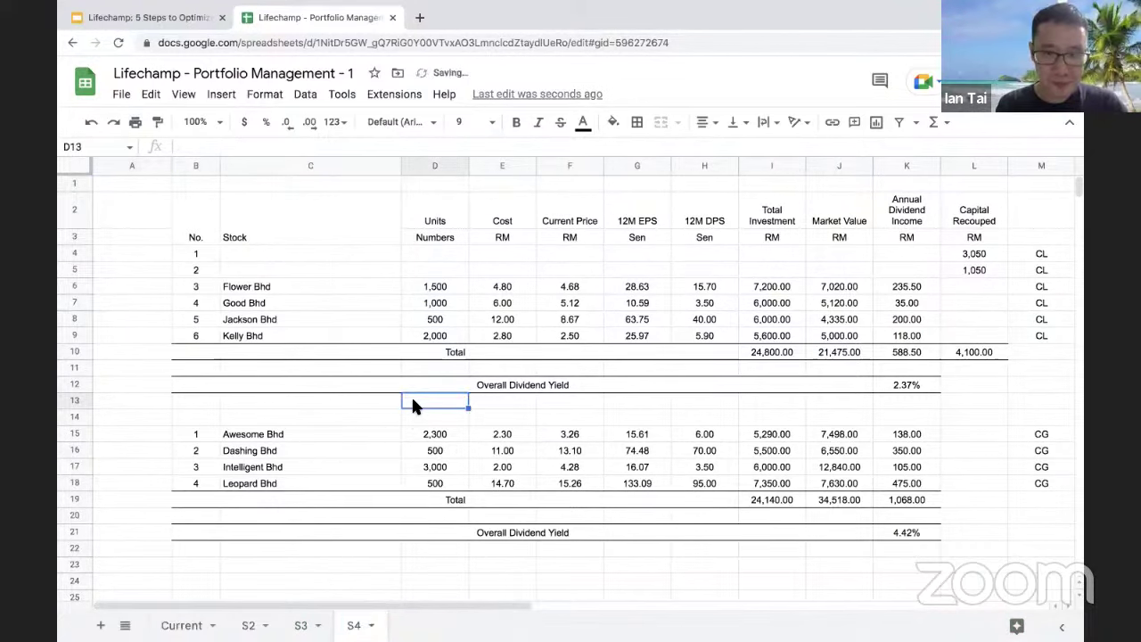
Step: Enter Hold as a second rating for Flower Bhd in cell O6
scroll(413, 406, right, 5)
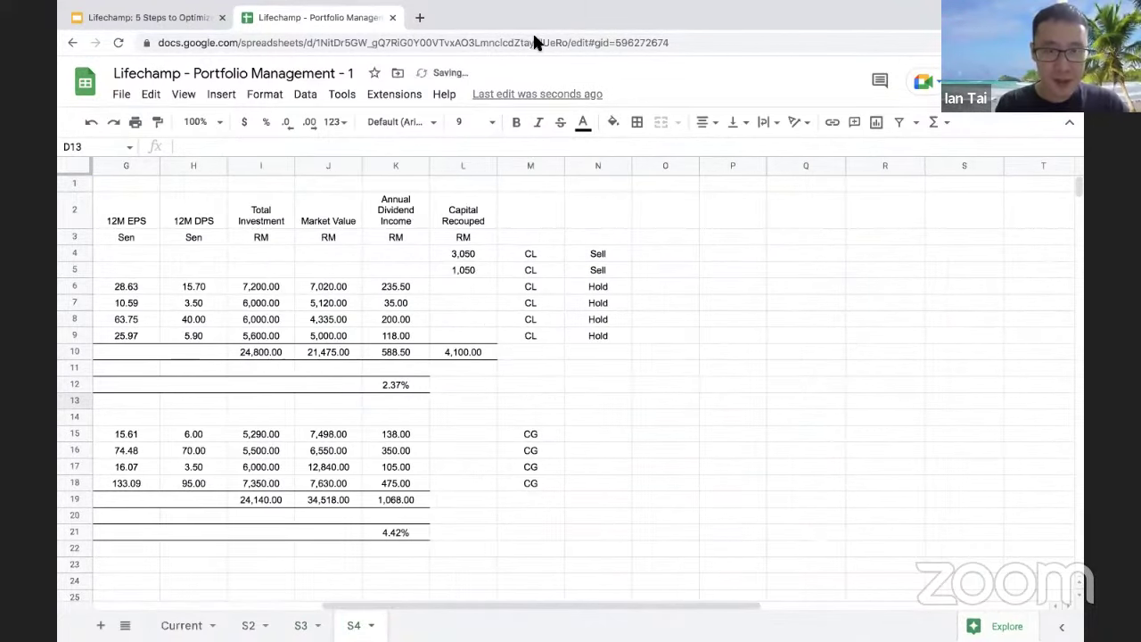
click(598, 271)
click(589, 288)
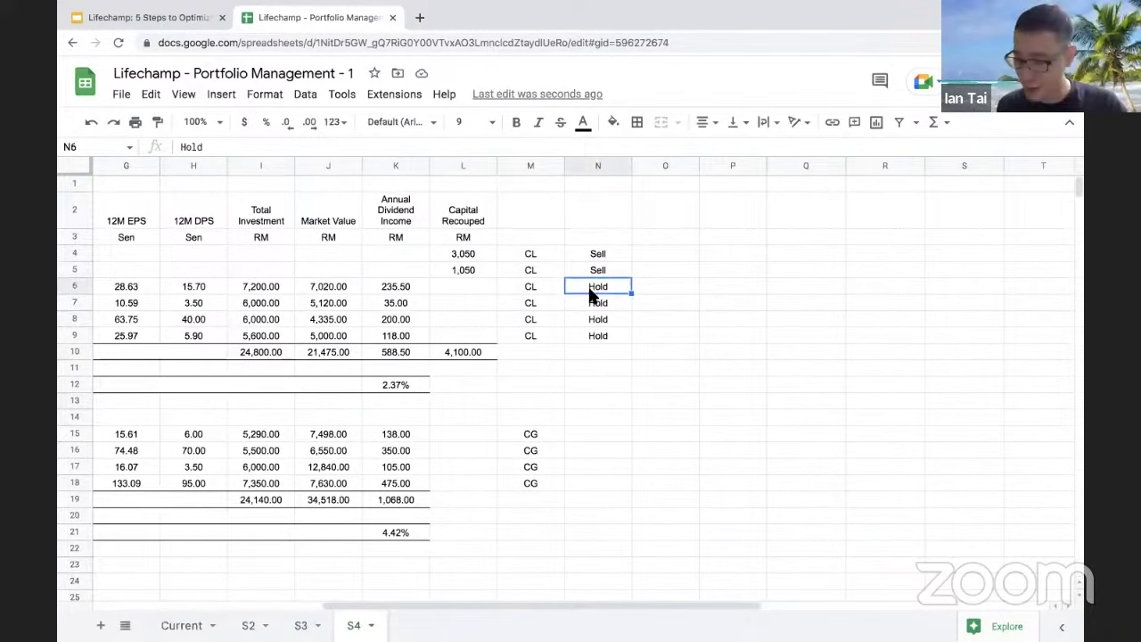
key(Down)
click(666, 286)
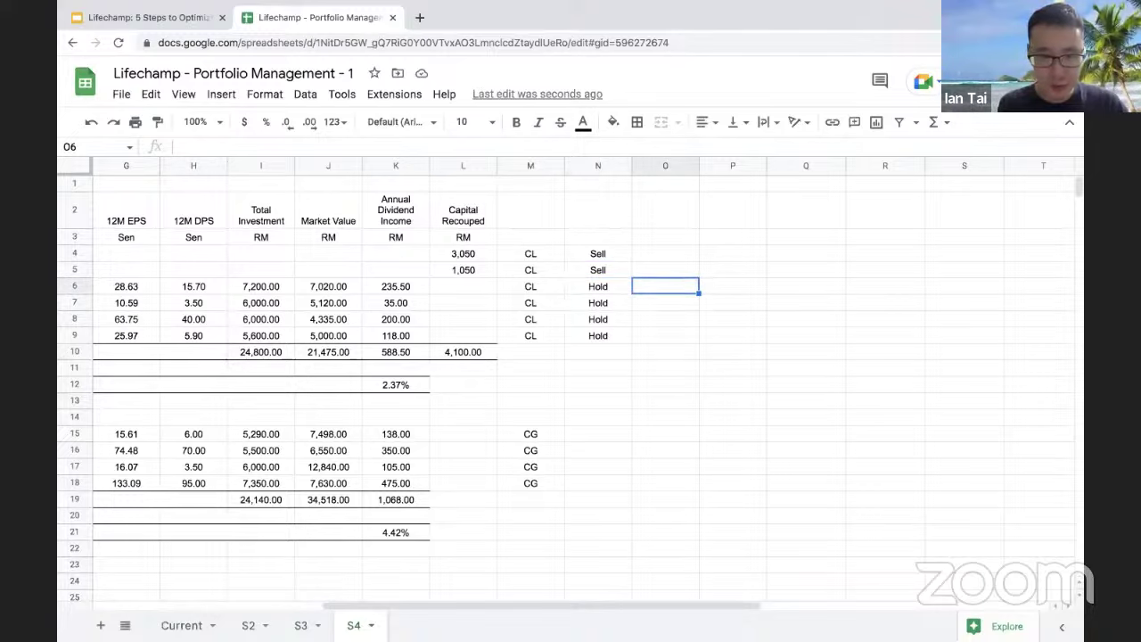
text(Hold)
key(Return)
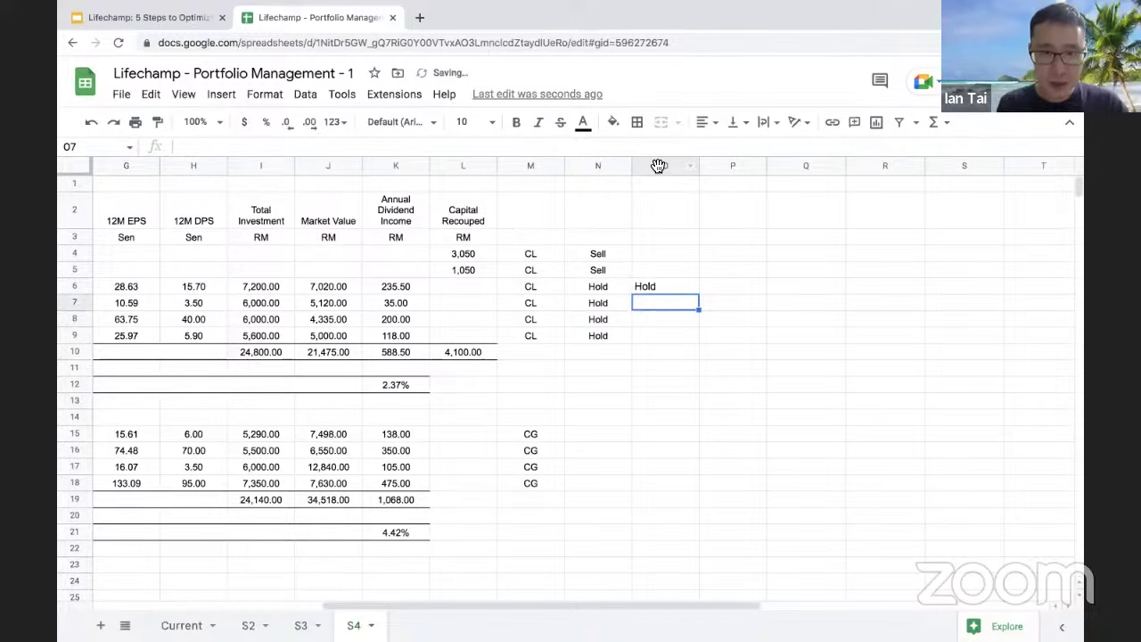
Step: Centre the contents of column O horizontally and set its font size to 9
click(660, 166)
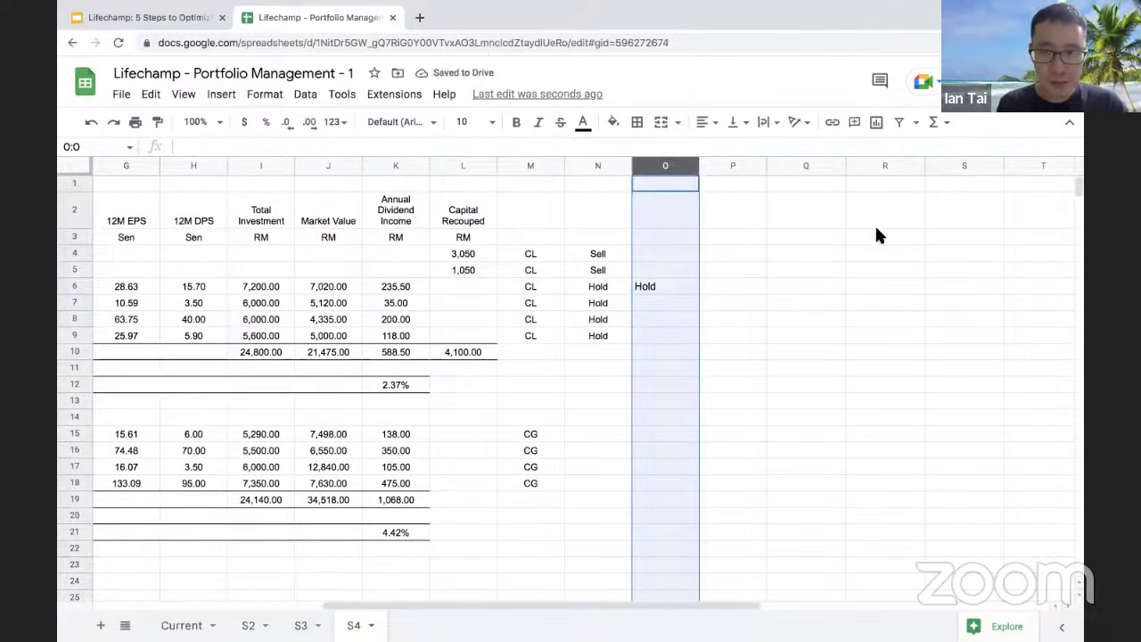
click(705, 122)
click(724, 149)
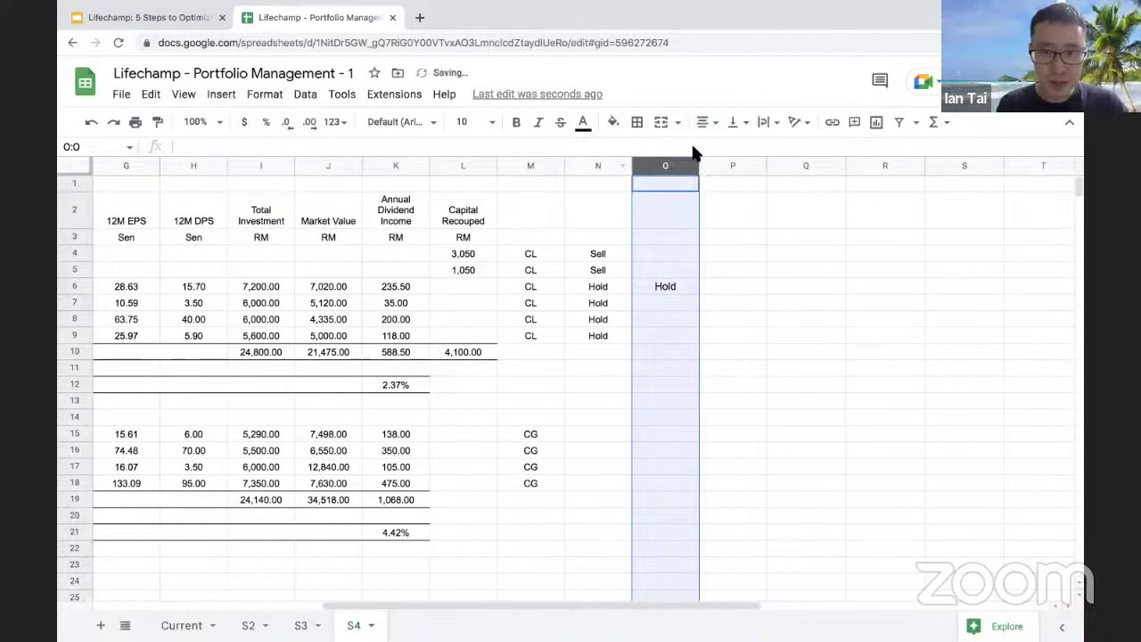
click(473, 123)
click(464, 216)
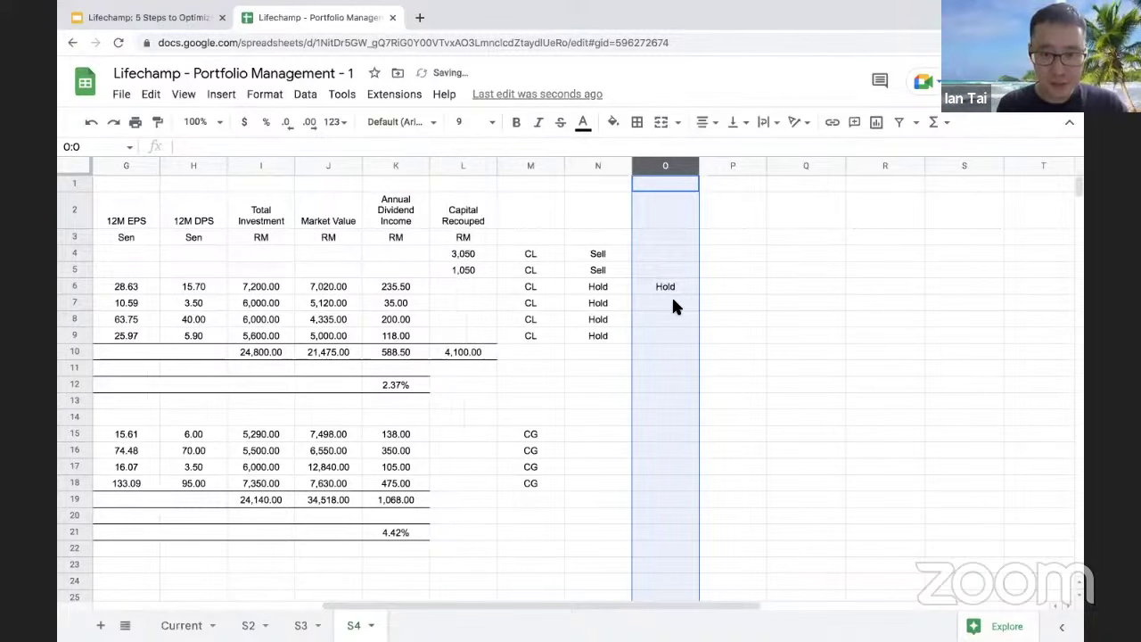
Step: Enter Sell as the second rating for Good Bhd in cell O7
click(674, 305)
text(Sell)
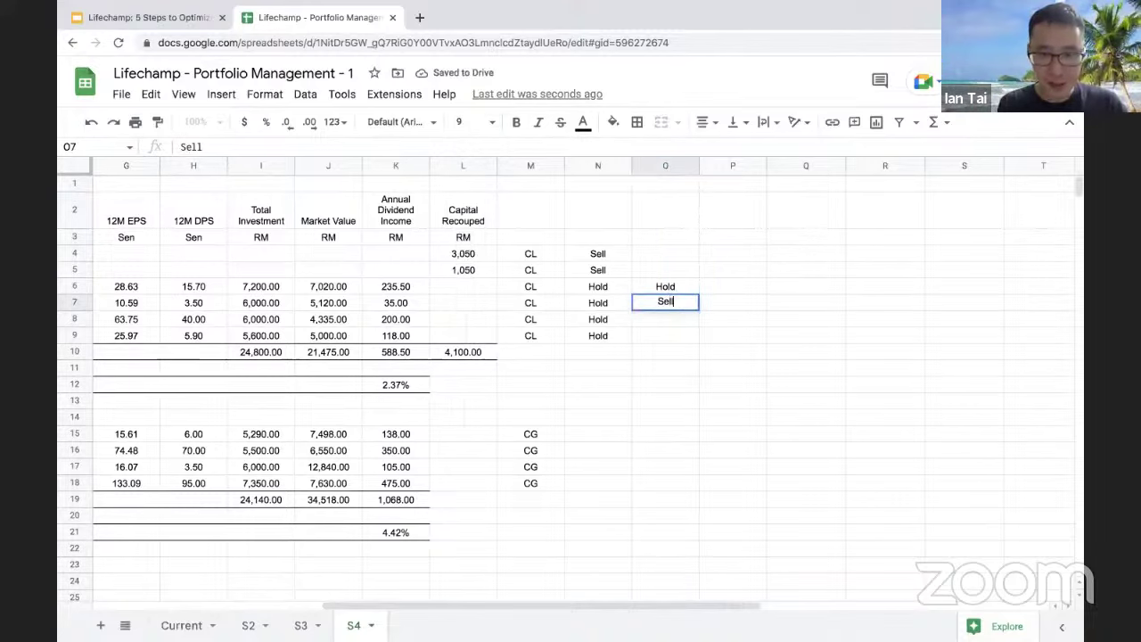
key(Return)
Step: Merge cells N2:N3 and enter the column heading Fundamentals
click(601, 225)
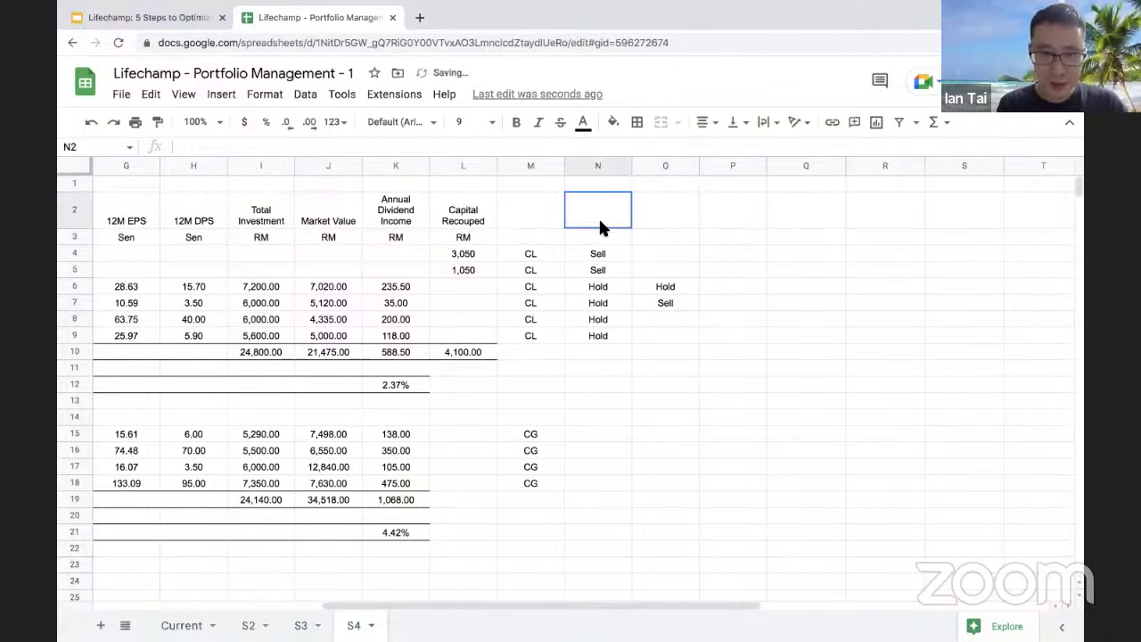
drag(600, 228, 600, 238)
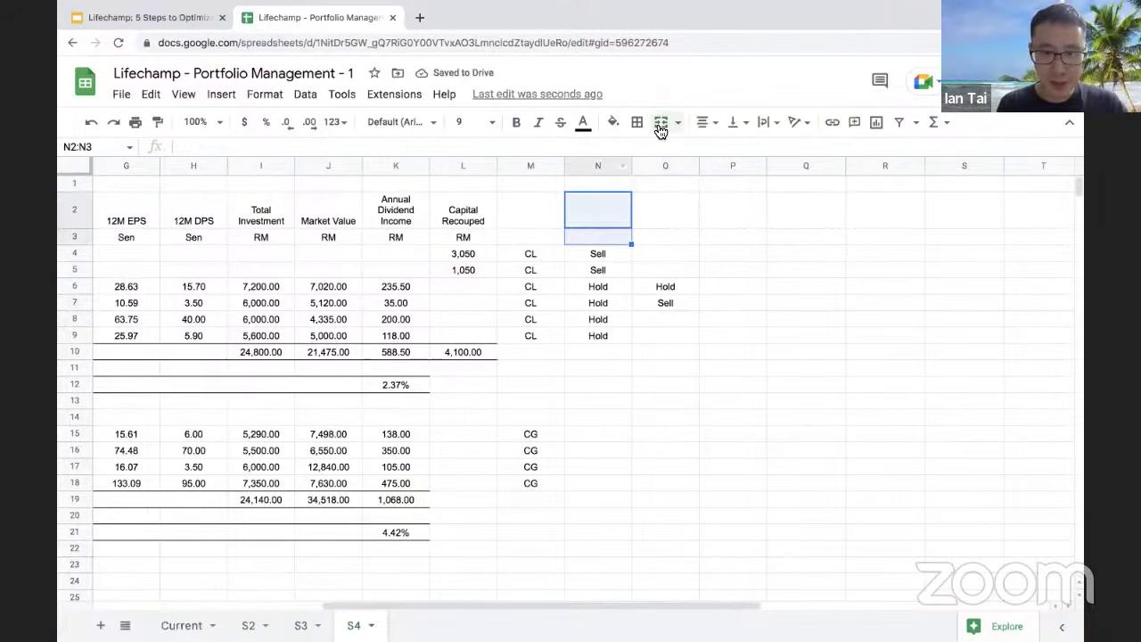
click(661, 130)
text(Fundamentals)
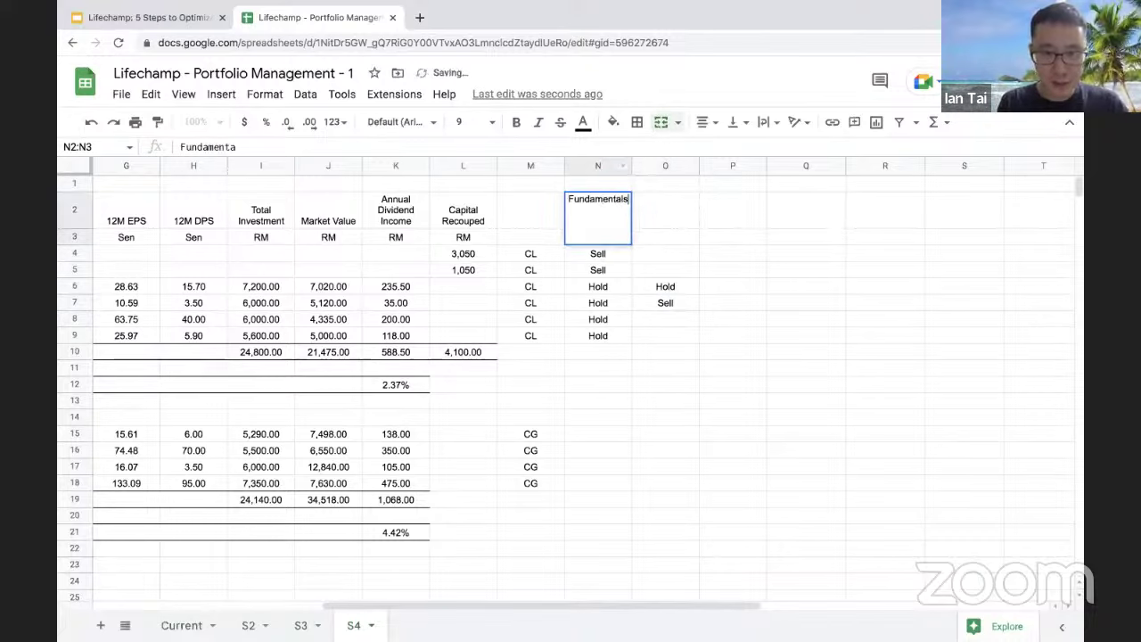
Step: Merge cells O2:O3 and enter the column heading Valuation
click(665, 236)
drag(660, 237, 660, 218)
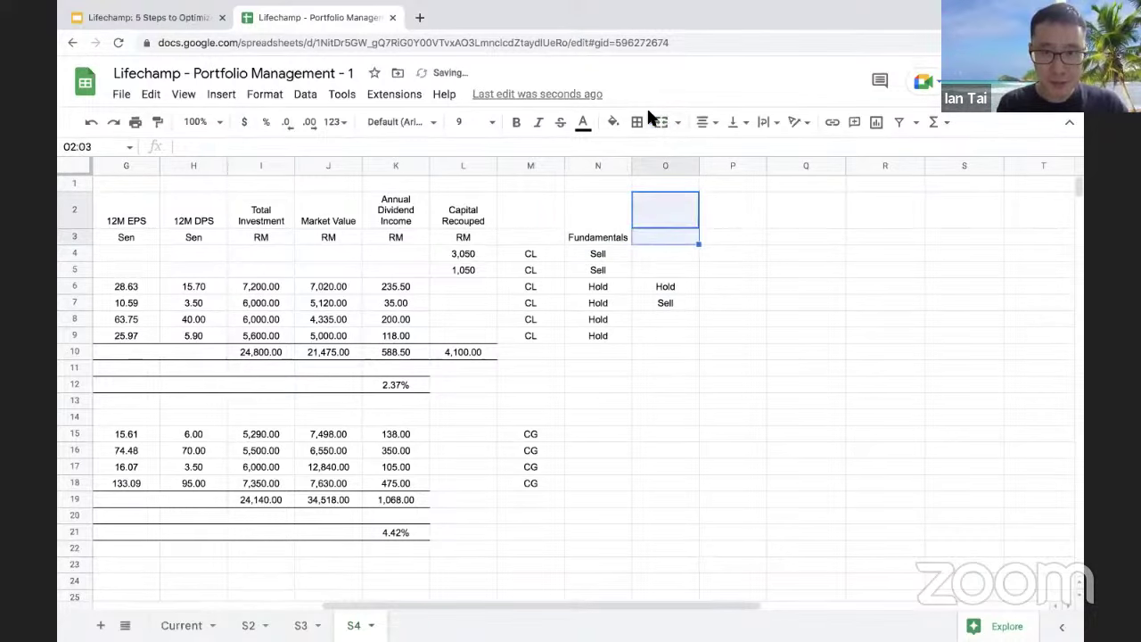
click(661, 122)
text(Valua)
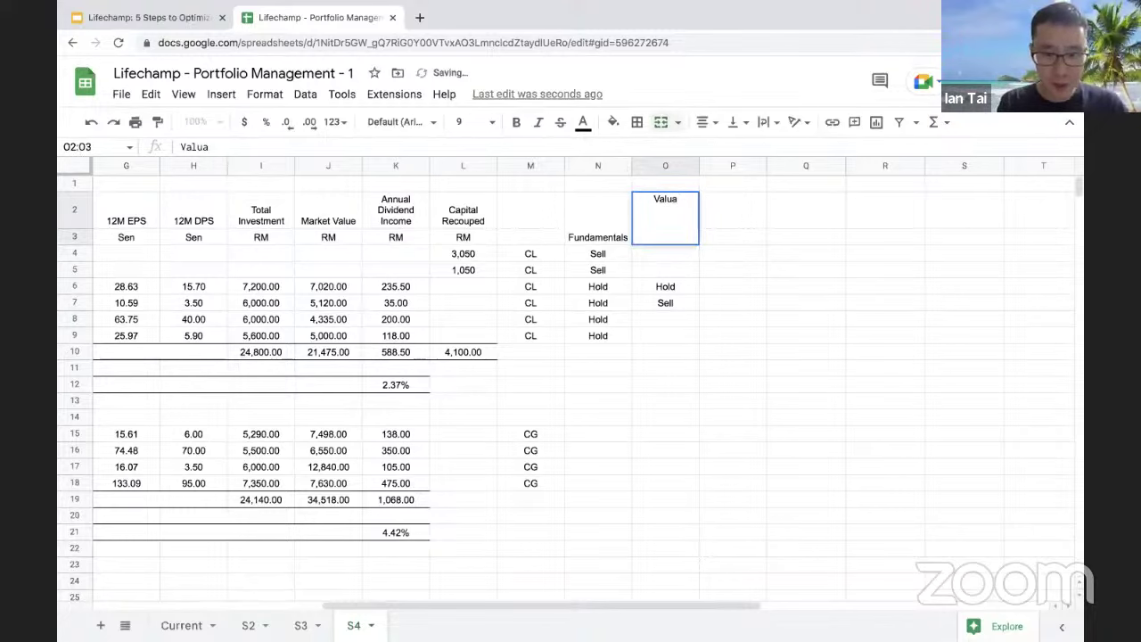
text(tion)
key(ctrl+Return)
Step: Examine the Fundamentals and Valuation ratings of the six CL stocks
key(Down)
key(Down)
key(Down)
key(Down)
key(Down)
key(Down)
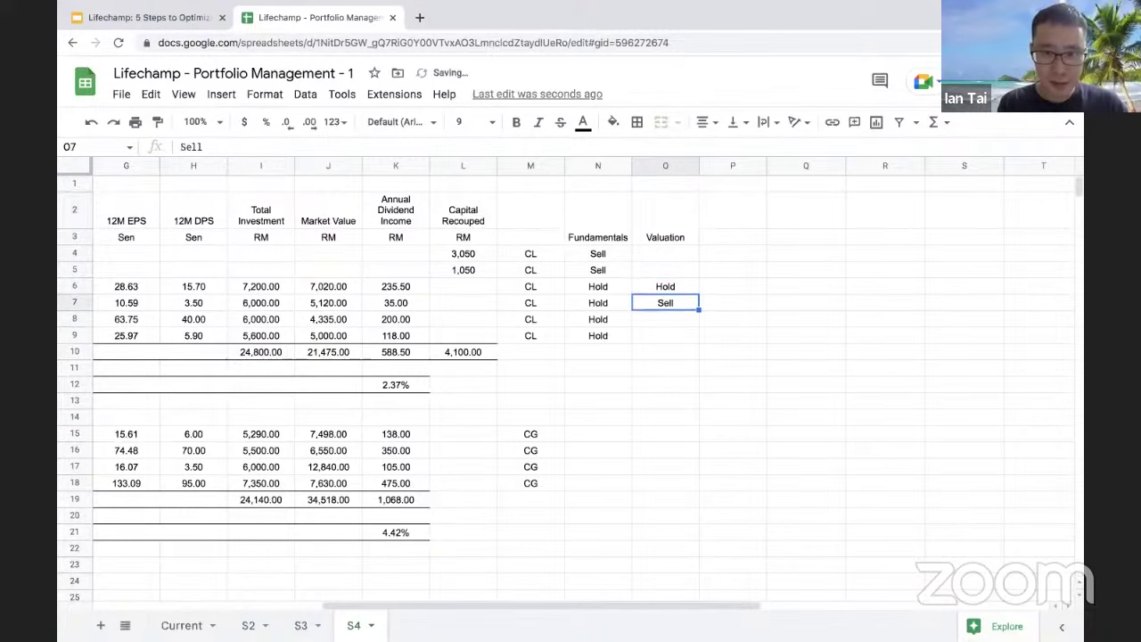
click(613, 252)
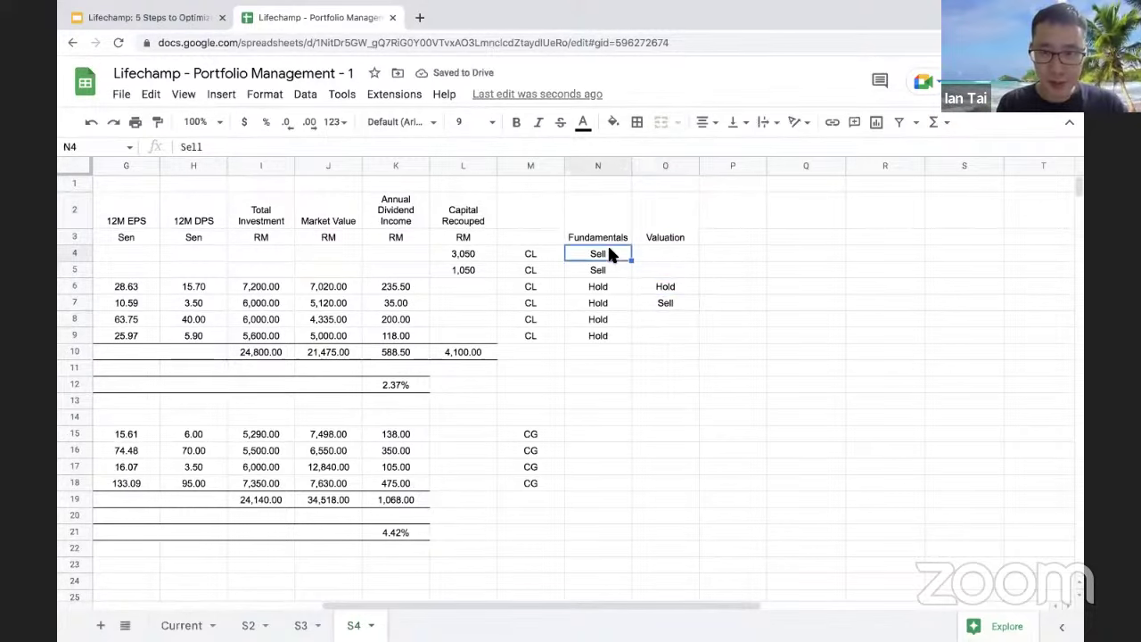
click(608, 242)
drag(603, 254, 607, 267)
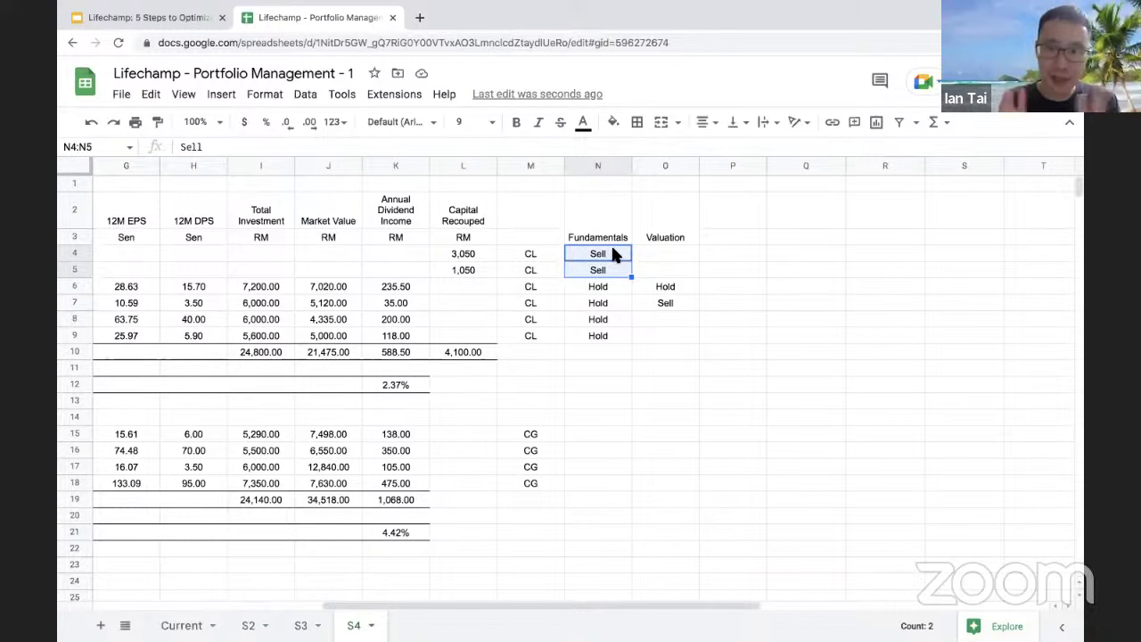
drag(610, 292, 658, 357)
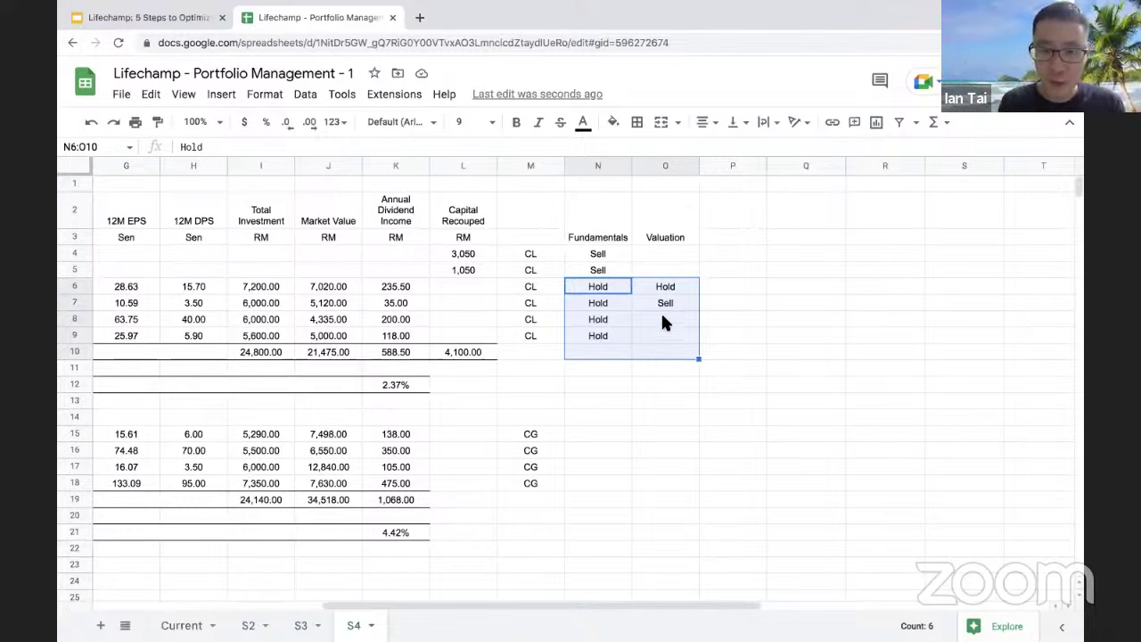
Step: Check the figures in Jackson Bhd's row and enter Hold as its Valuation rating in cell O8
click(662, 323)
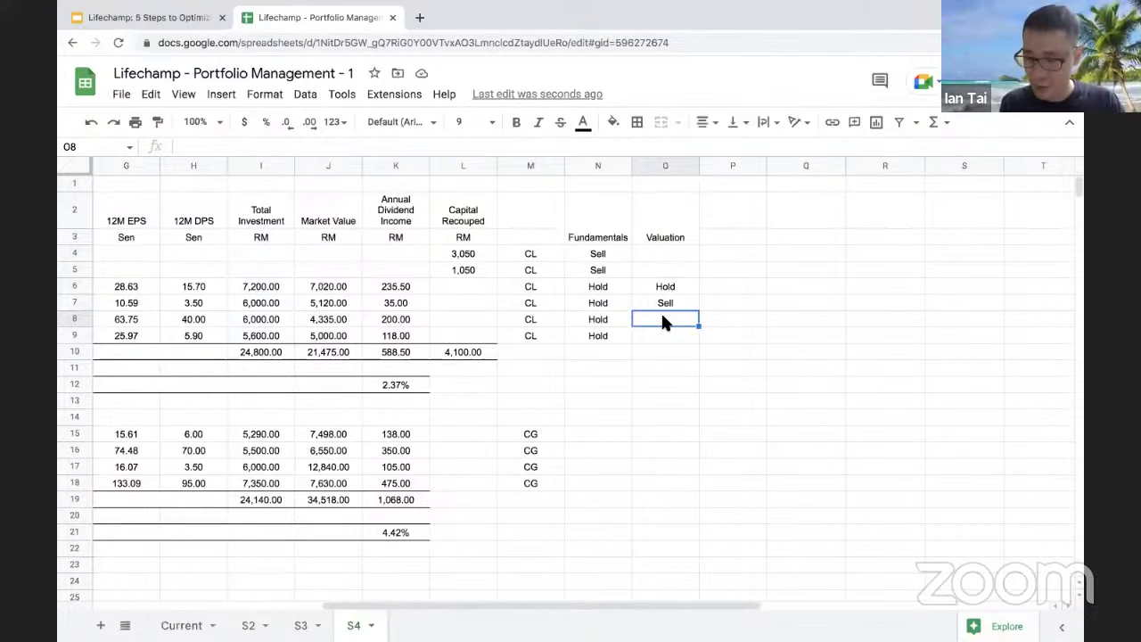
key(Left)
key(Left)
key(Left)
key(Left)
key(Left)
key(Left)
key(Left)
key(Left)
key(Left)
key(Left)
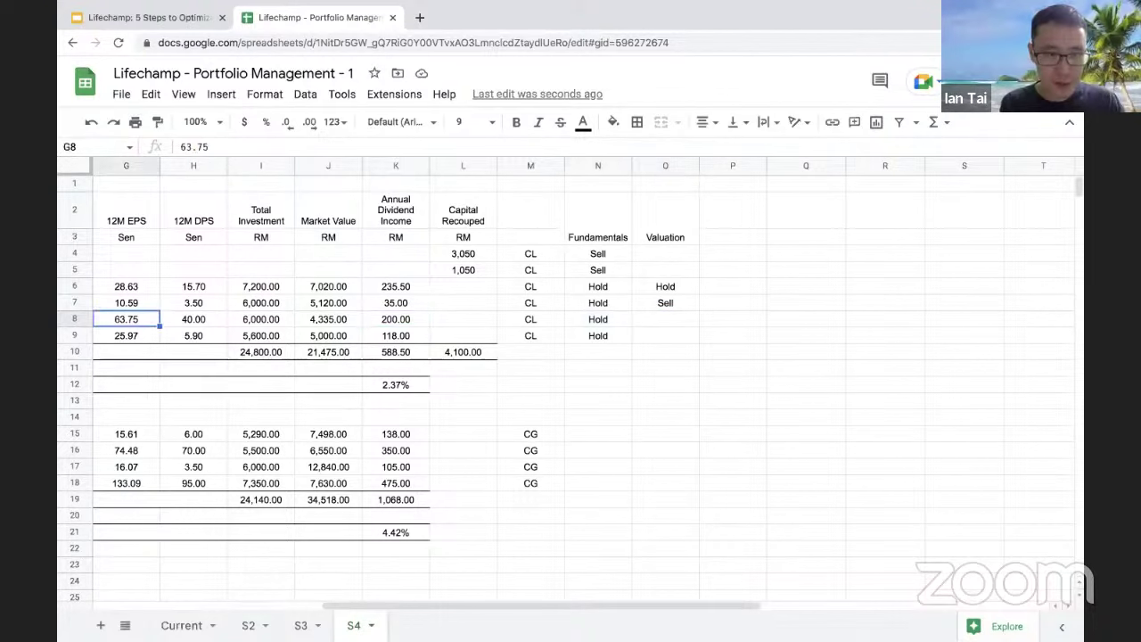
key(Right)
key(Right)
key(Right)
key(Right)
key(Right)
key(Right)
key(Right)
key(Right)
key(Right)
key(Right)
key(Right)
key(Right)
key(Right)
key(Right)
key(Right)
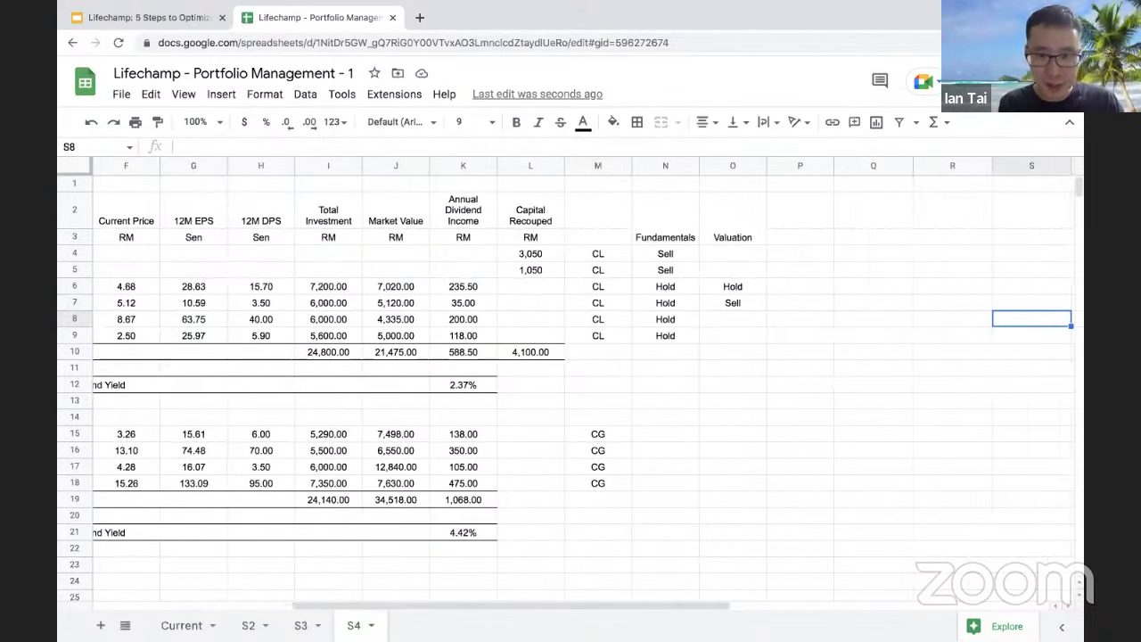
key(Left)
key(Left)
key(Left)
key(Left)
key(Left)
text(Hold)
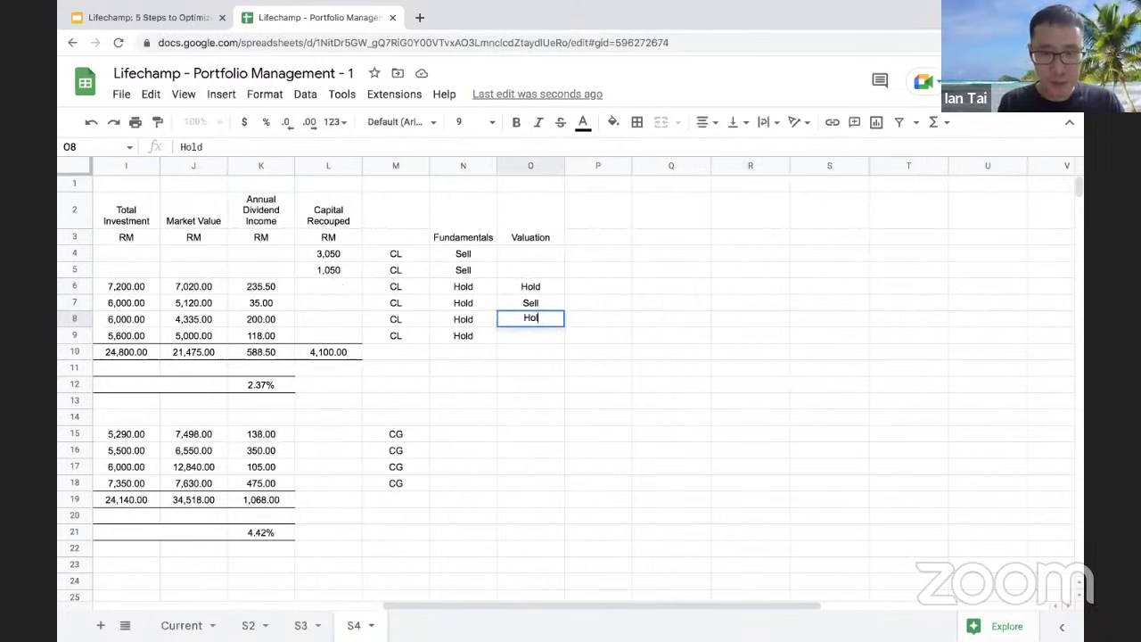
Step: Enter Buy/Hold as the Valuation rating for Kelly Bhd in cell O9
click(531, 335)
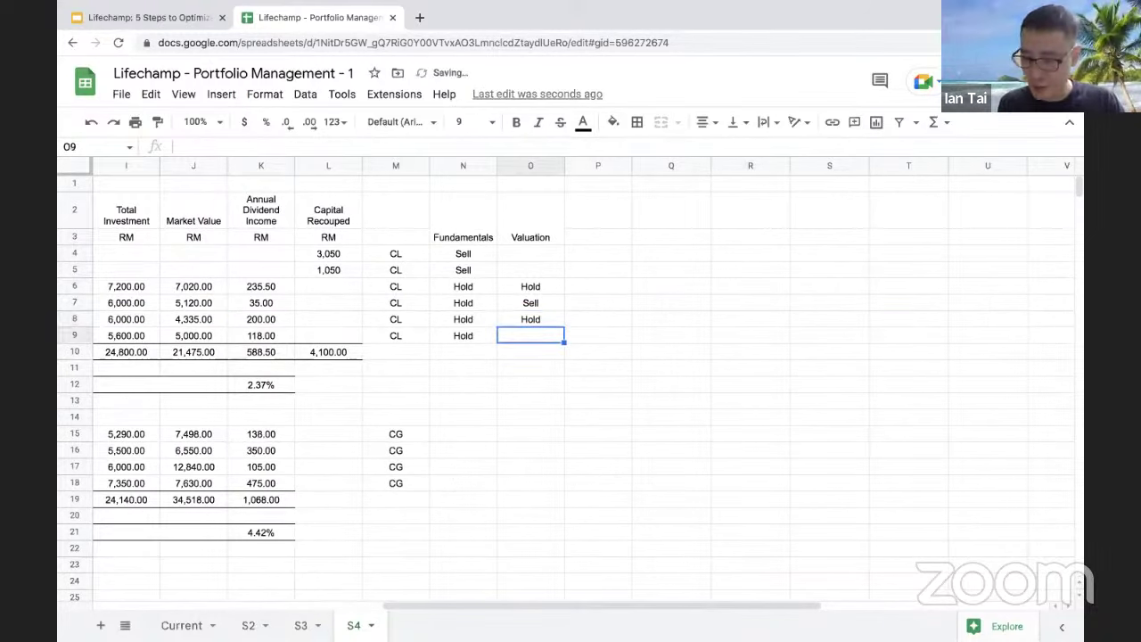
text(Buy/Hold)
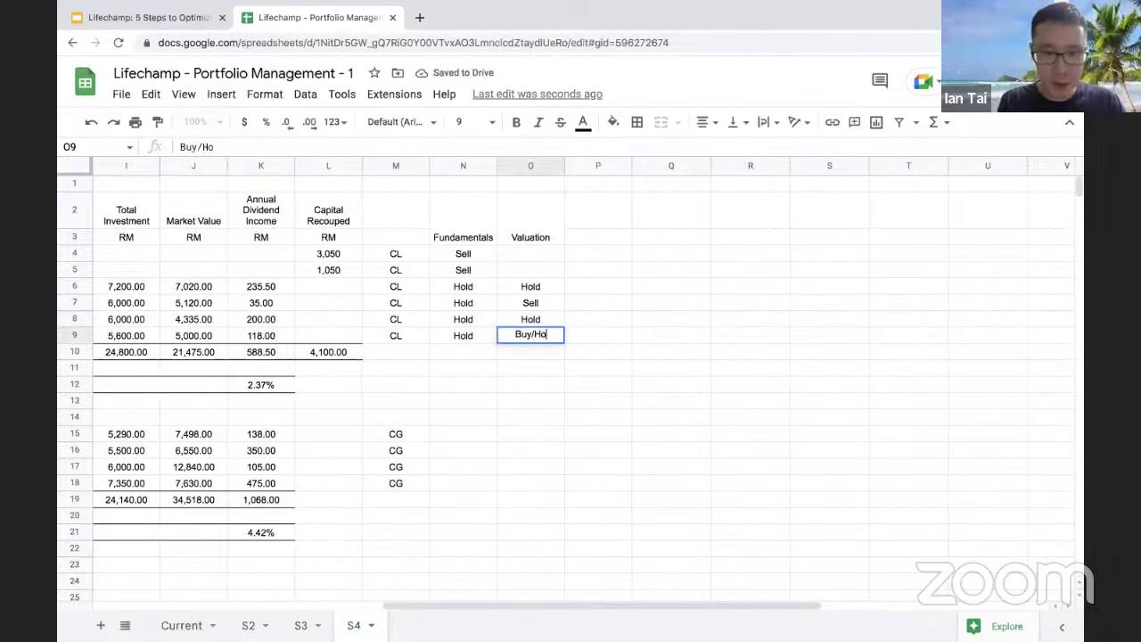
key(Return)
Step: Enter Good Bhd's market value of 5,120 as its Capital Recouped in cell L7
key(Left)
key(Left)
key(Left)
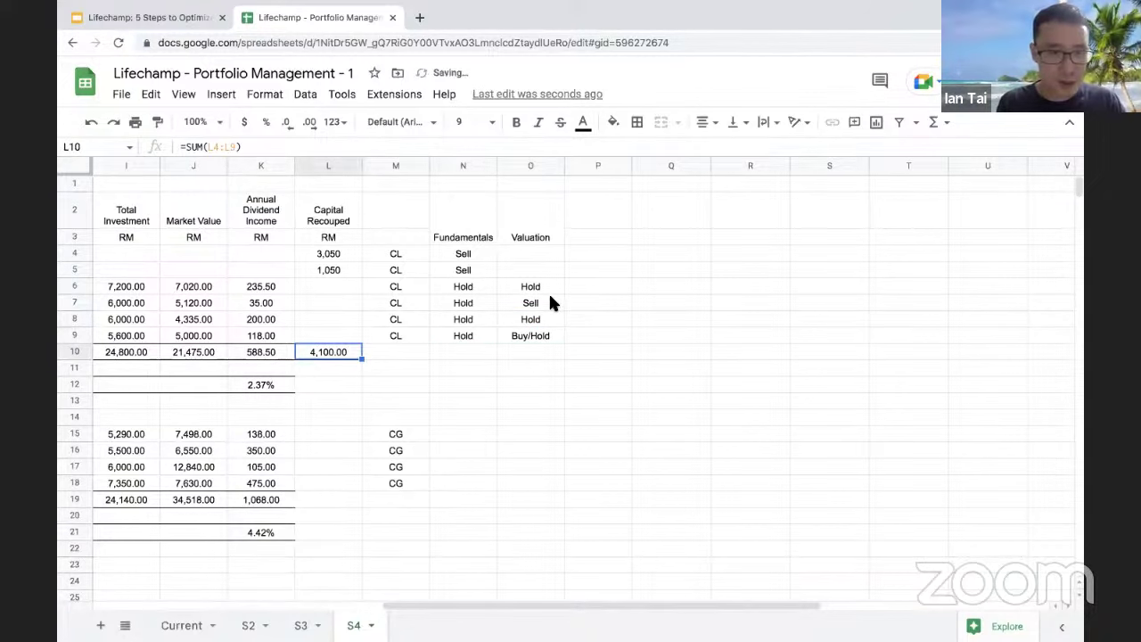
click(215, 302)
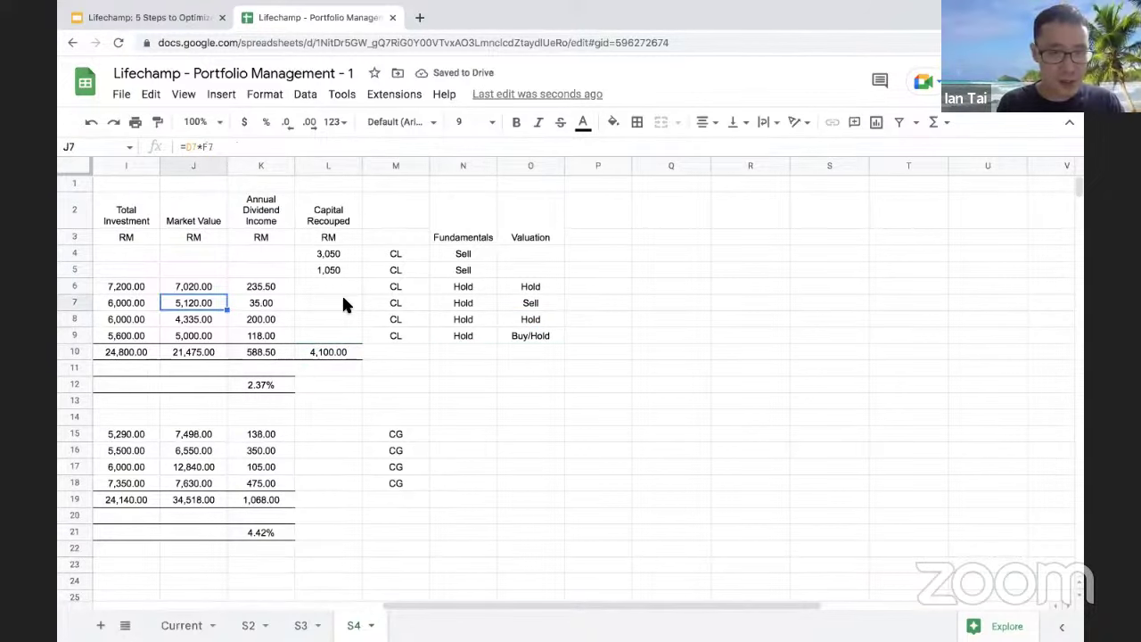
click(344, 299)
text(5,)
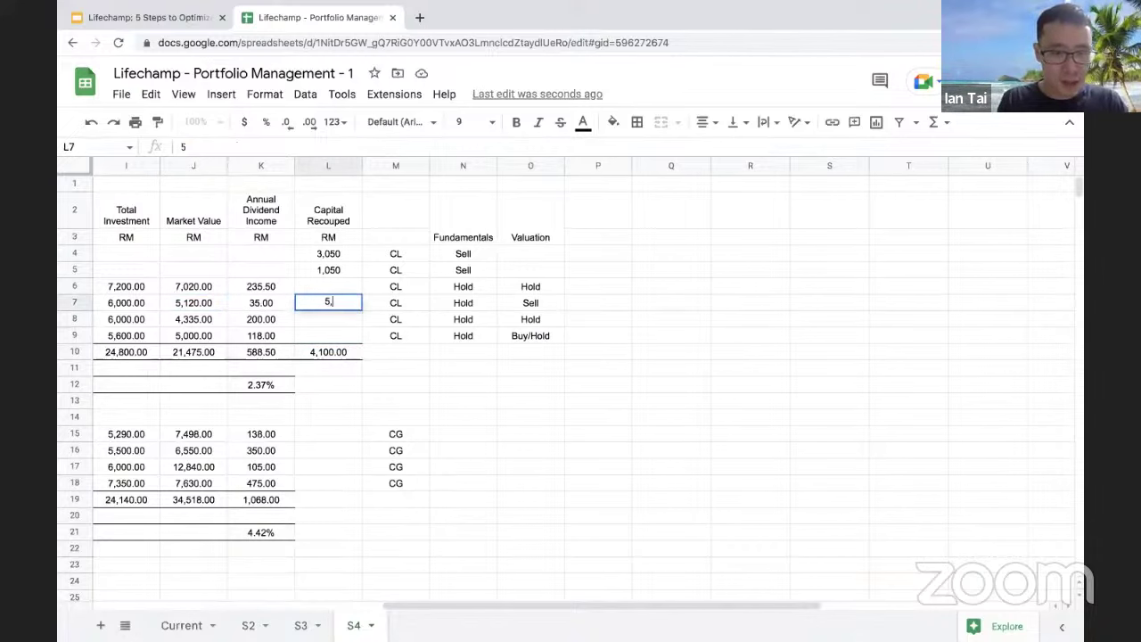
text(102)
key(Return)
key(Up)
text(5,1)
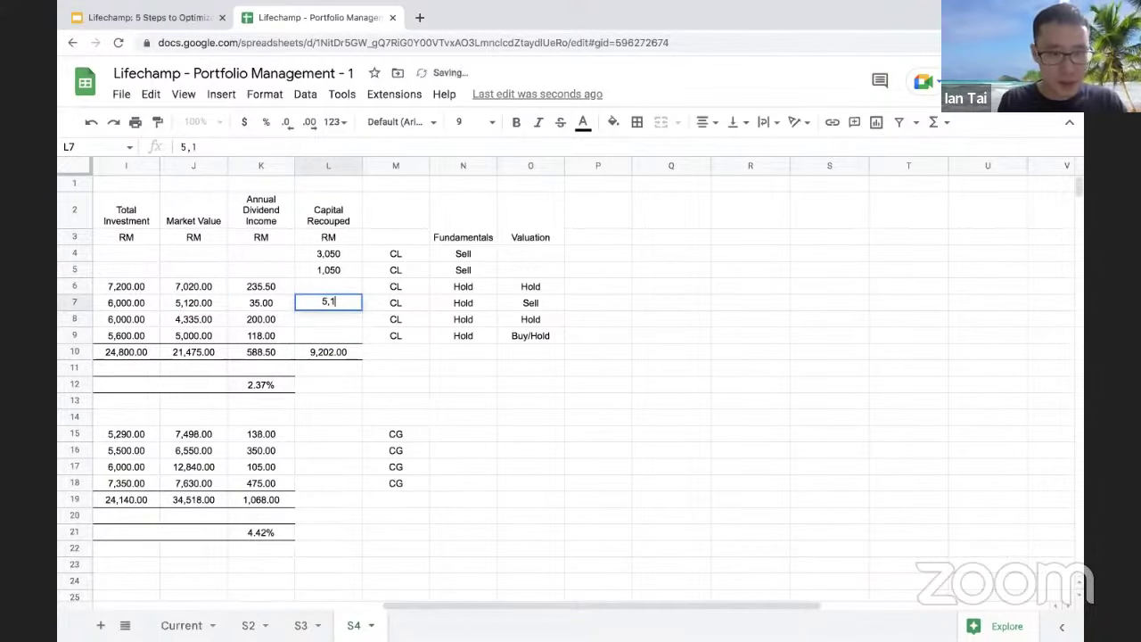
text(20)
key(Return)
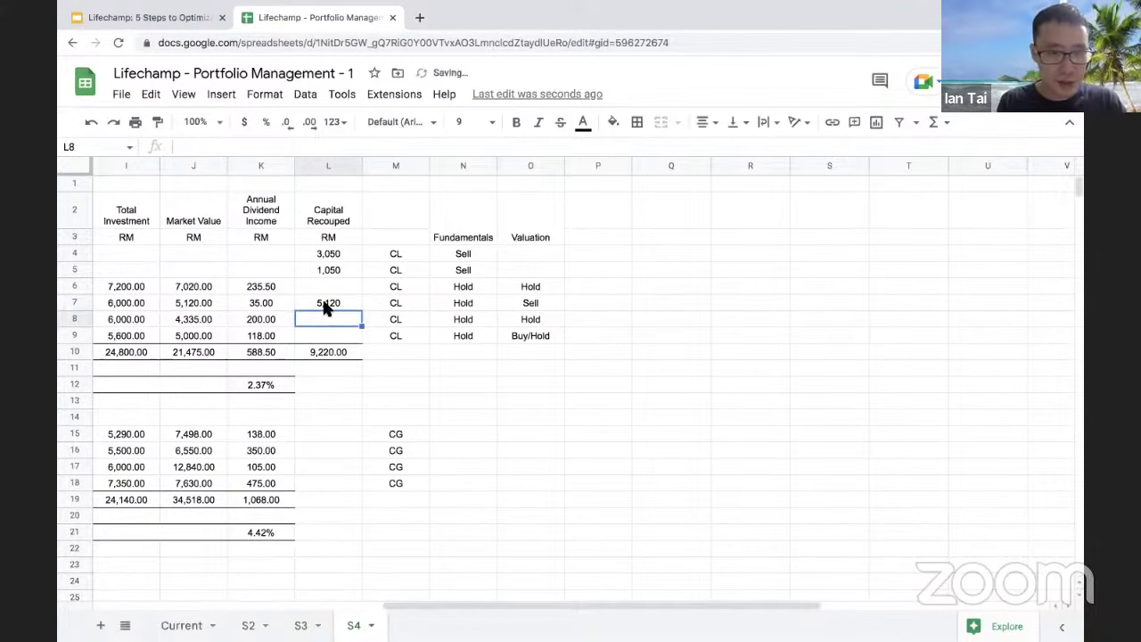
Step: Hide Good Bhd's details in cells C7:K7 by setting their text colour to white
click(264, 305)
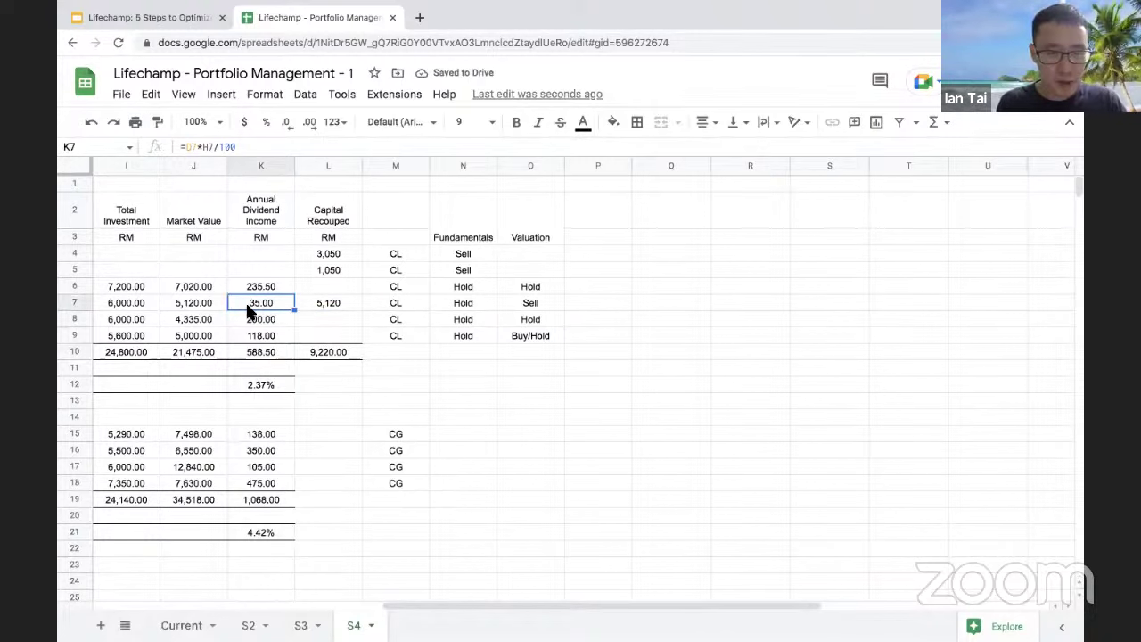
mouse_move(250, 306)
mouse_down()
mouse_move(56, 301)
mouse_move(128, 301)
mouse_move(66, 286)
mouse_move(136, 307)
mouse_move(249, 301)
mouse_up()
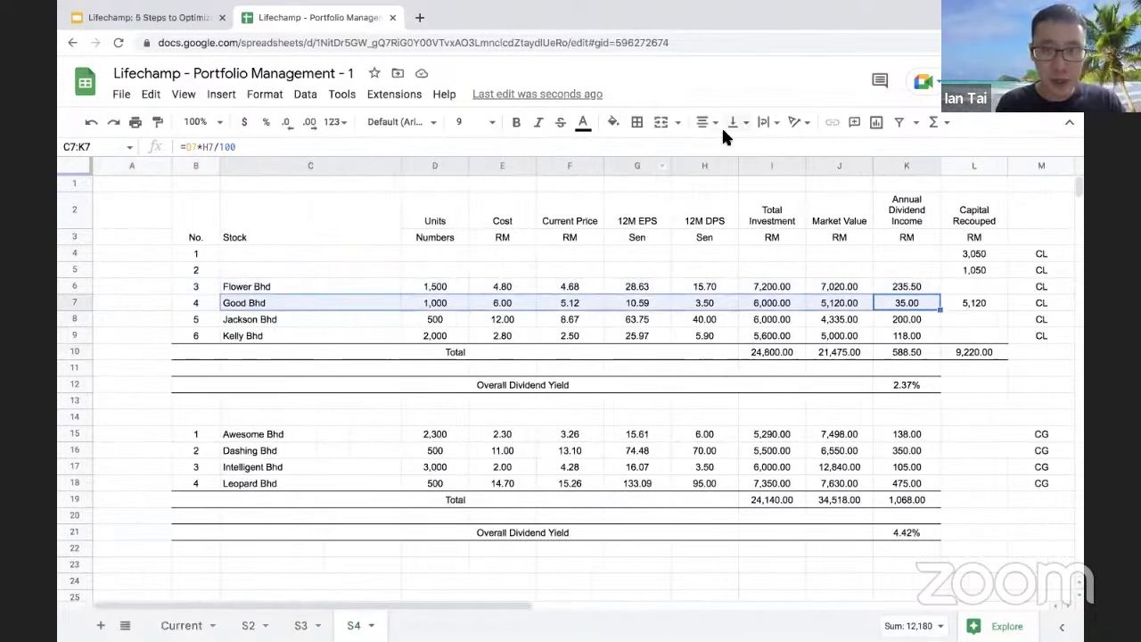
click(613, 129)
click(583, 125)
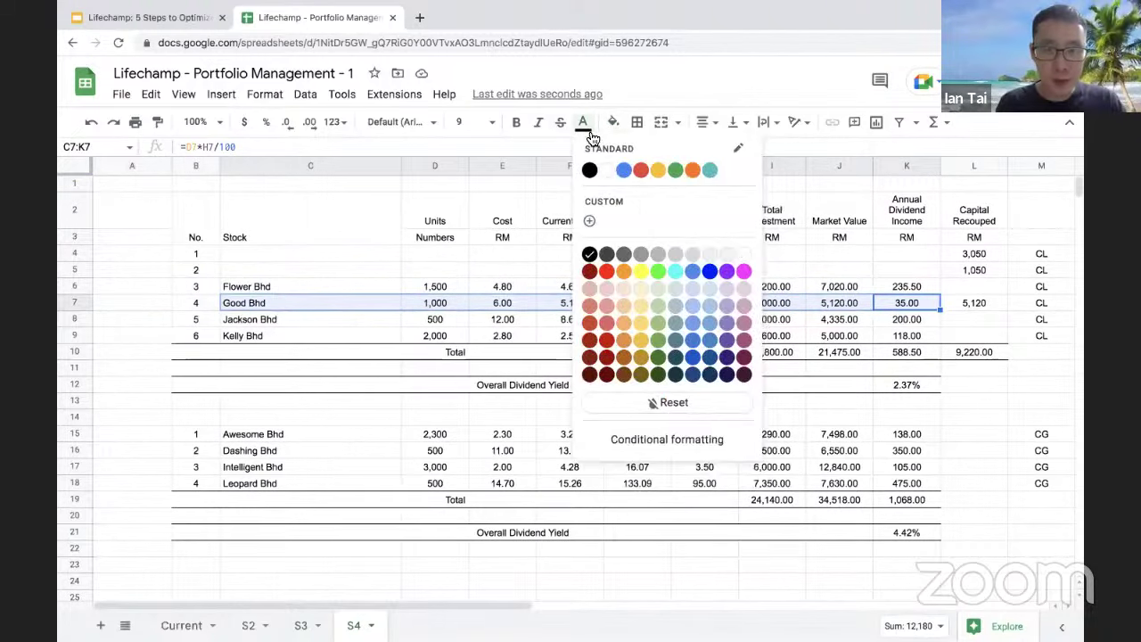
click(607, 170)
scroll(595, 214, right, 4)
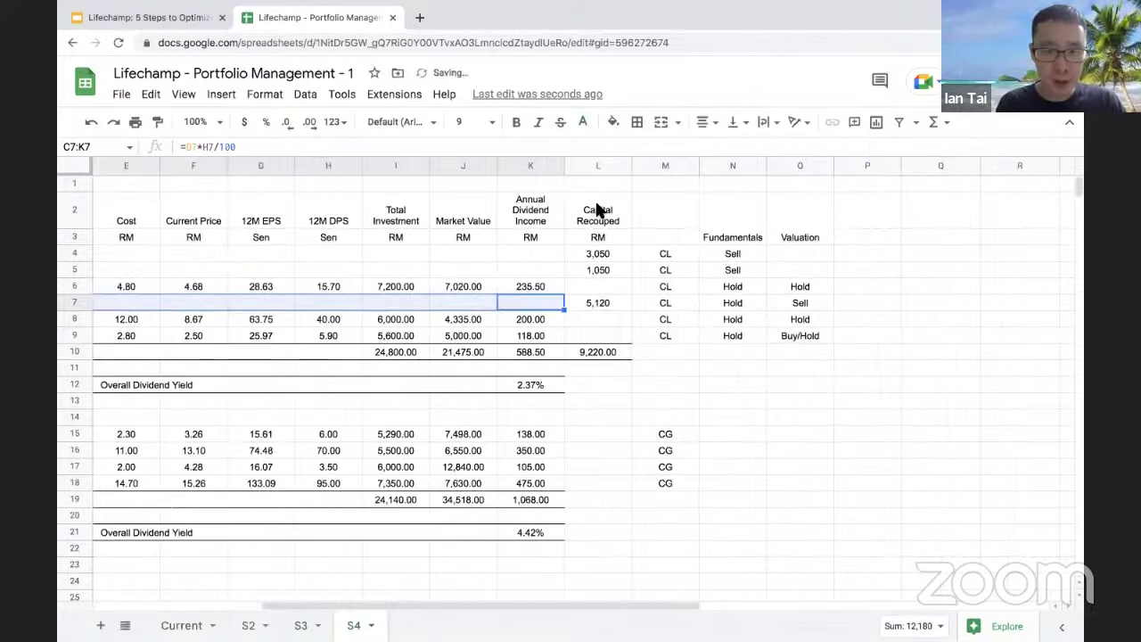
Step: Replace the CL stocks' Total Investment formula in cell I10 with =I6+I8+I9, leaving out the sold Good Bhd
click(590, 356)
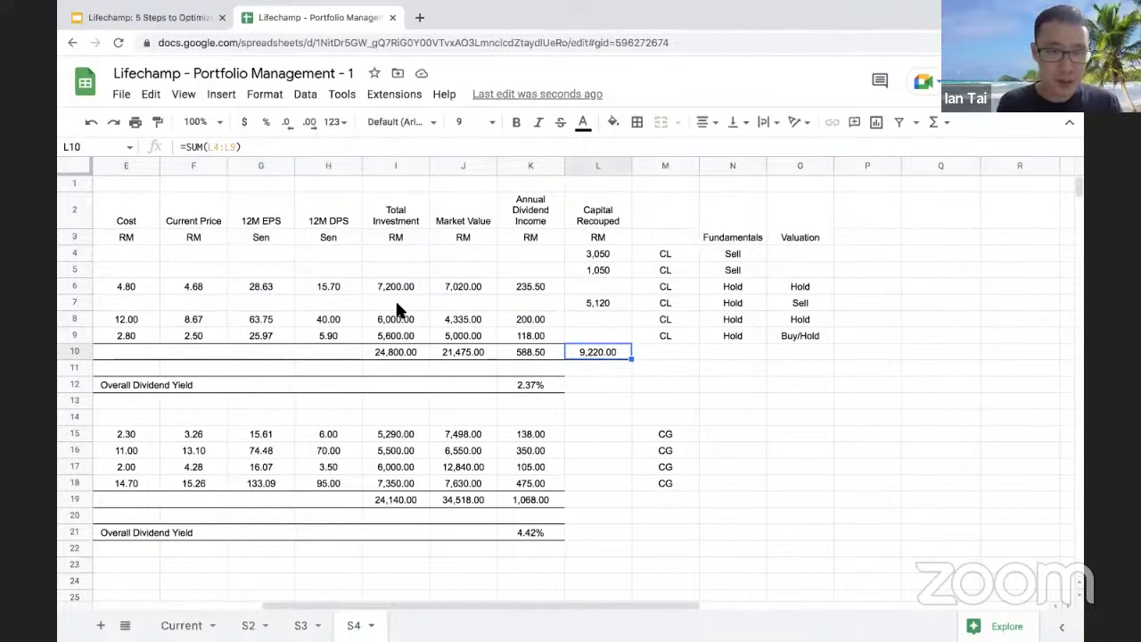
click(392, 355)
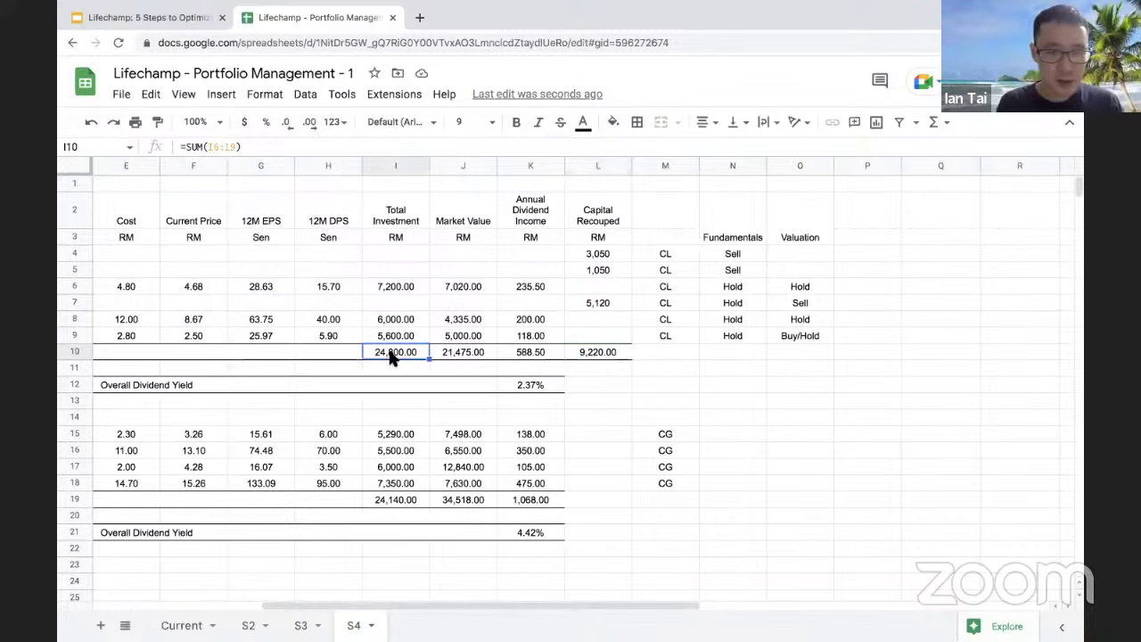
click(242, 146)
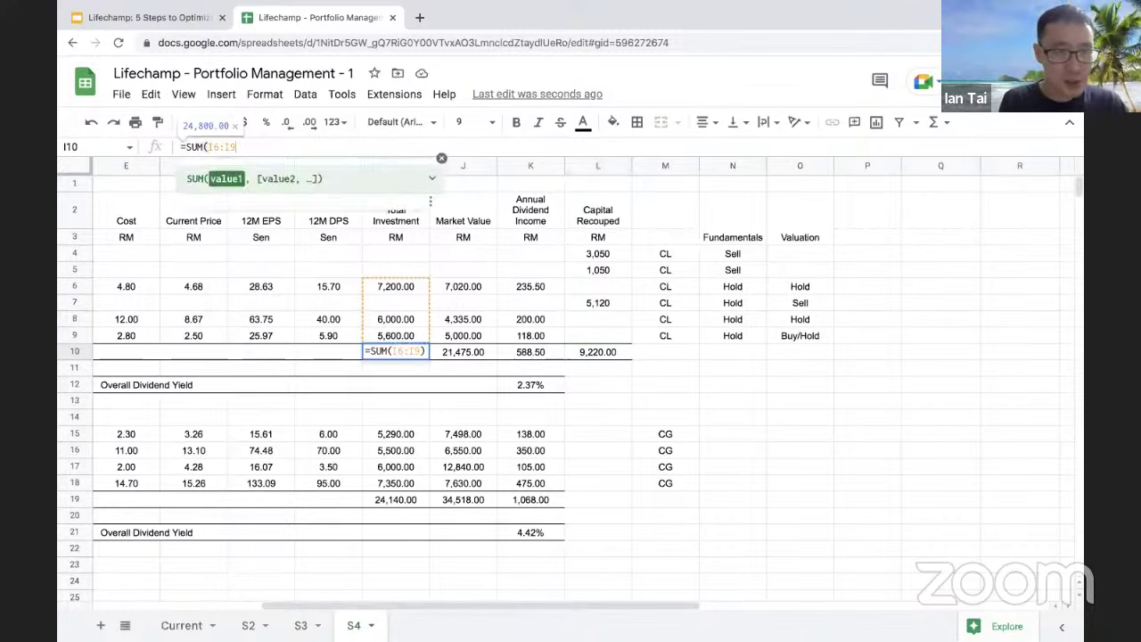
key(BackSpace)
key(BackSpace)
key(BackSpace)
key(BackSpace)
key(BackSpace)
key(BackSpace)
key(BackSpace)
key(BackSpace)
key(BackSpace)
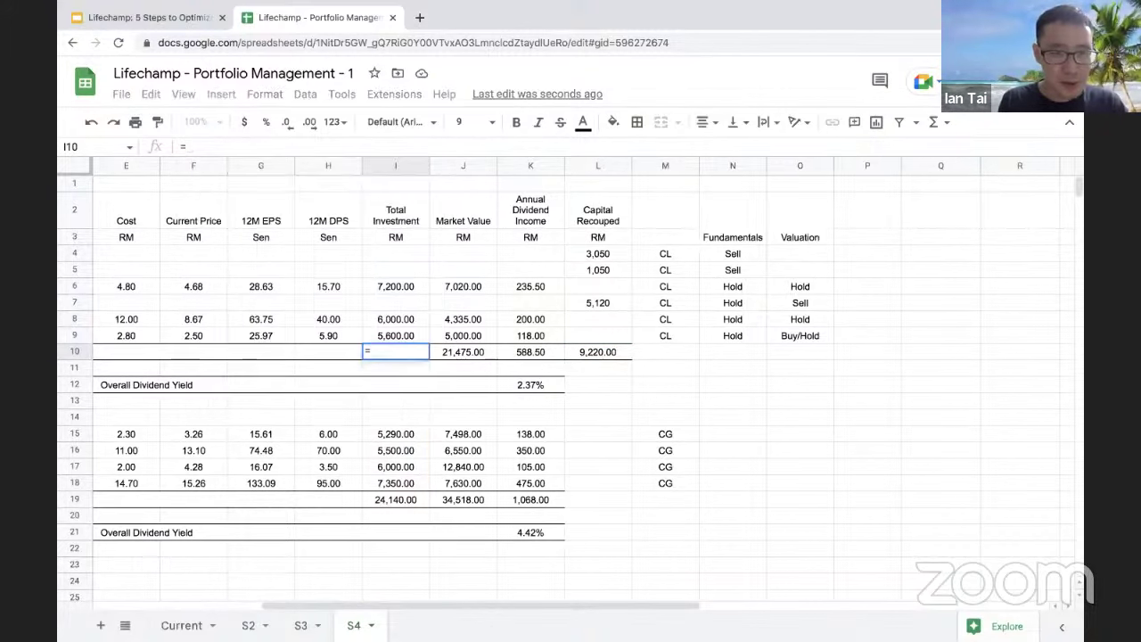
text(I6)
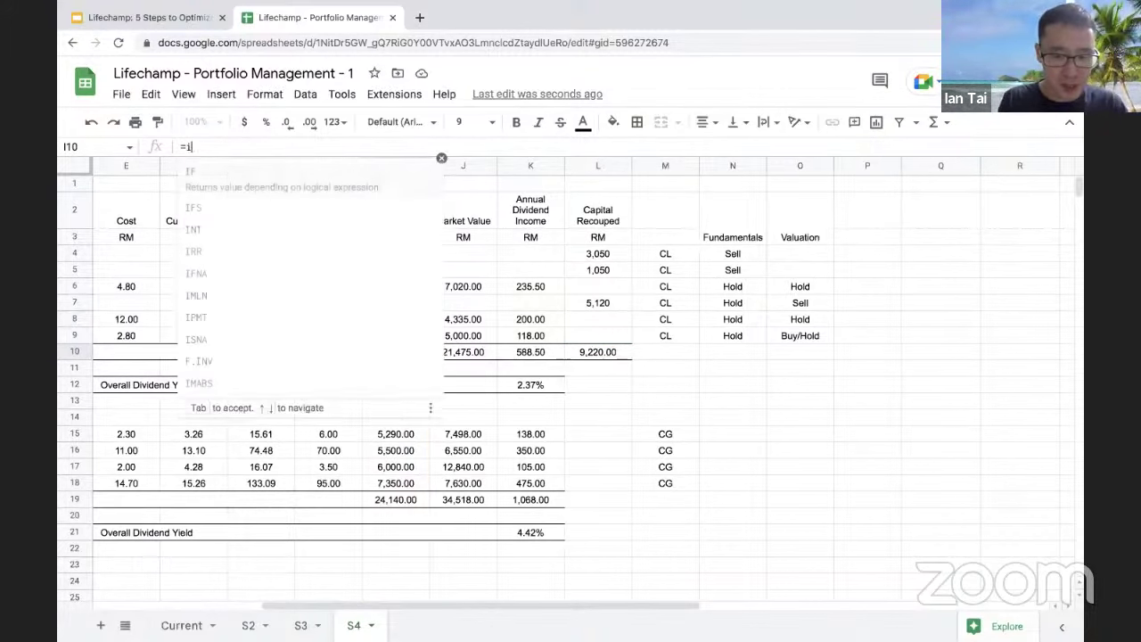
text(+)
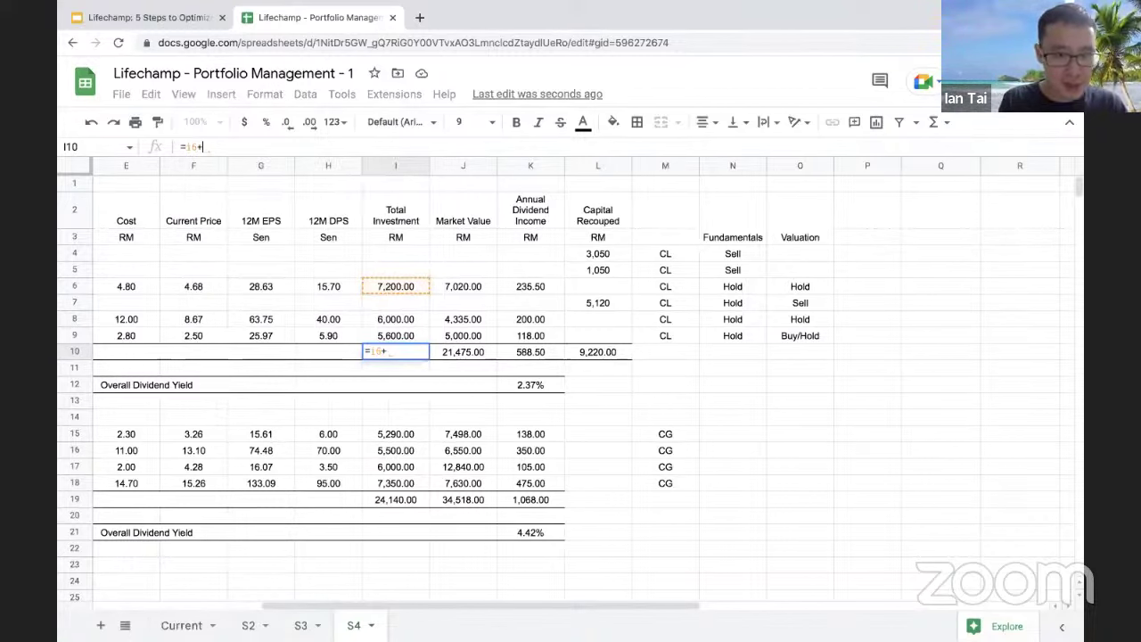
text(I8+I9)
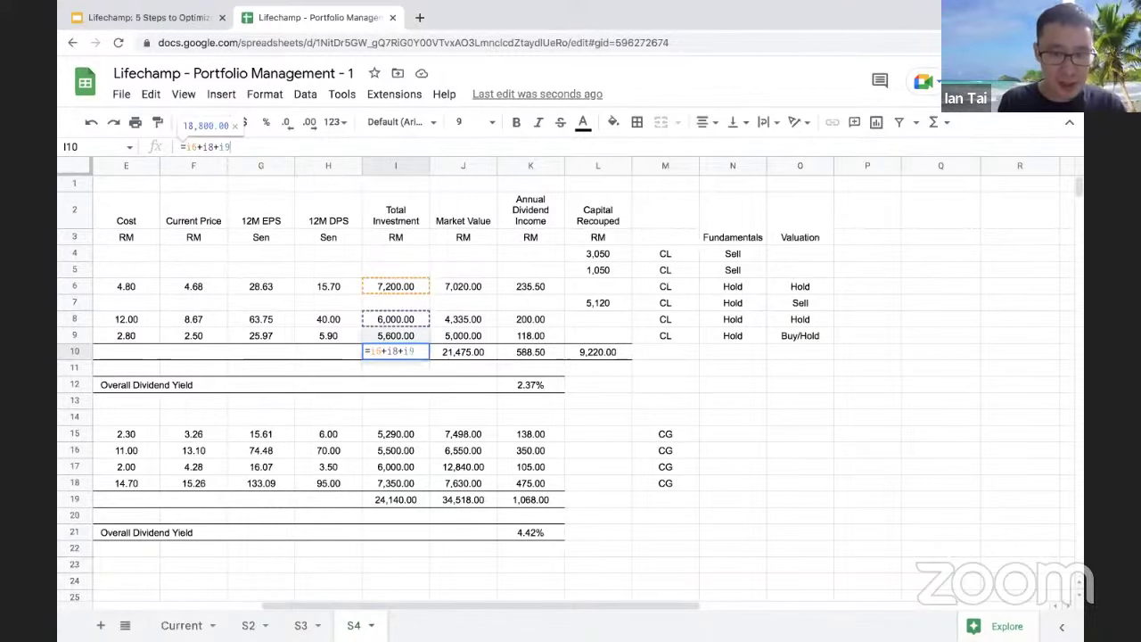
key(Return)
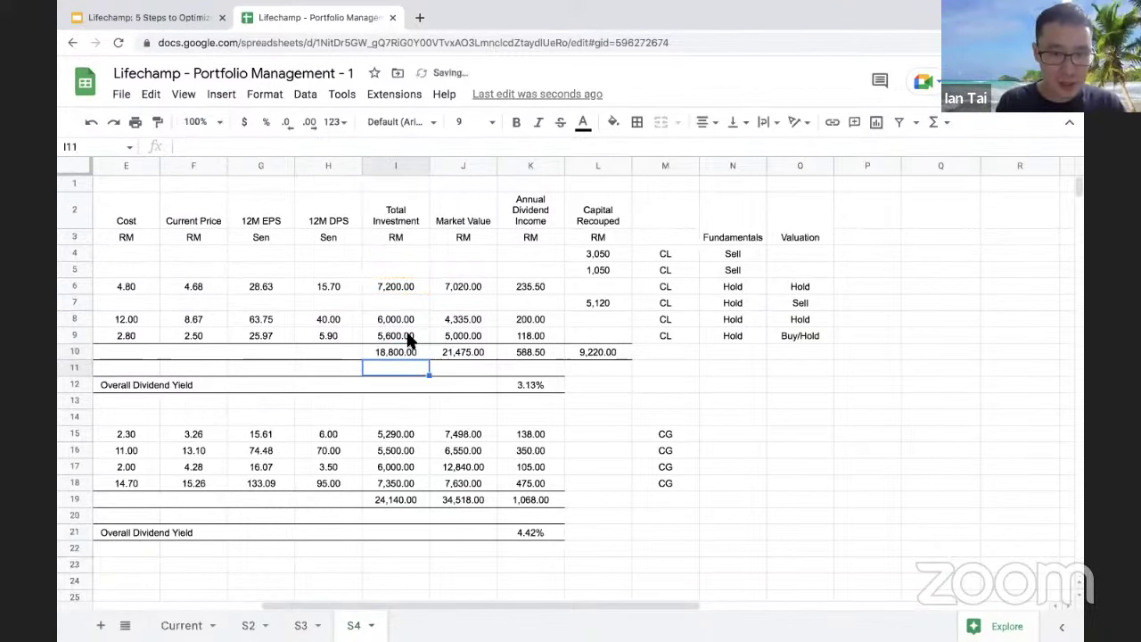
Step: Copy the I10 total formula across to Market Value and Annual Dividend Income in J10:K10 and check the totals
click(421, 355)
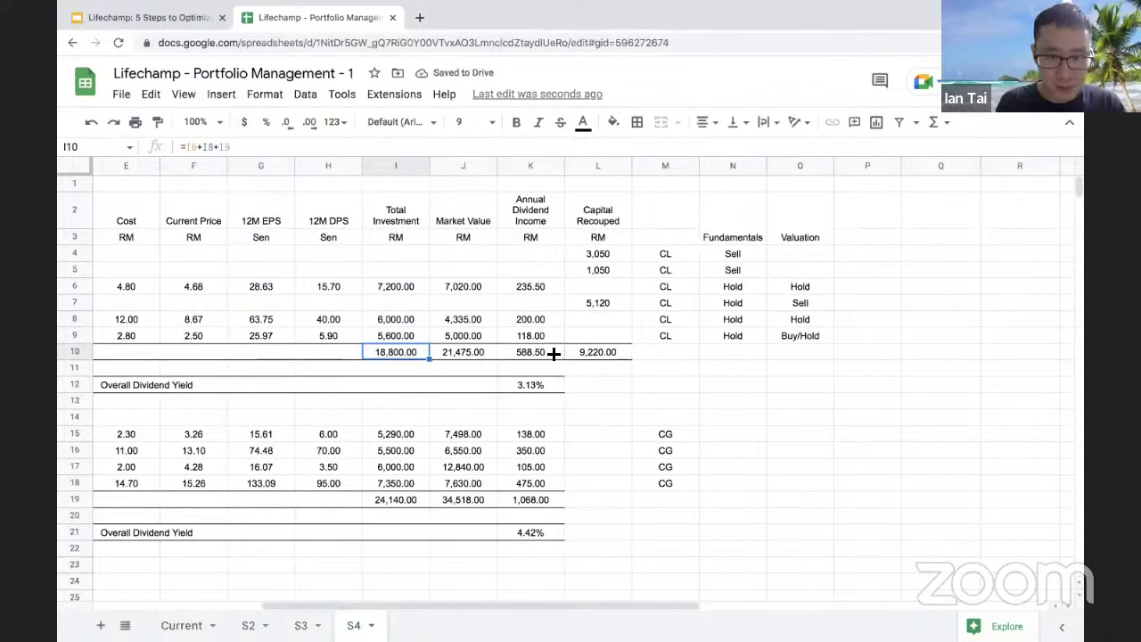
drag(554, 354, 550, 354)
click(586, 402)
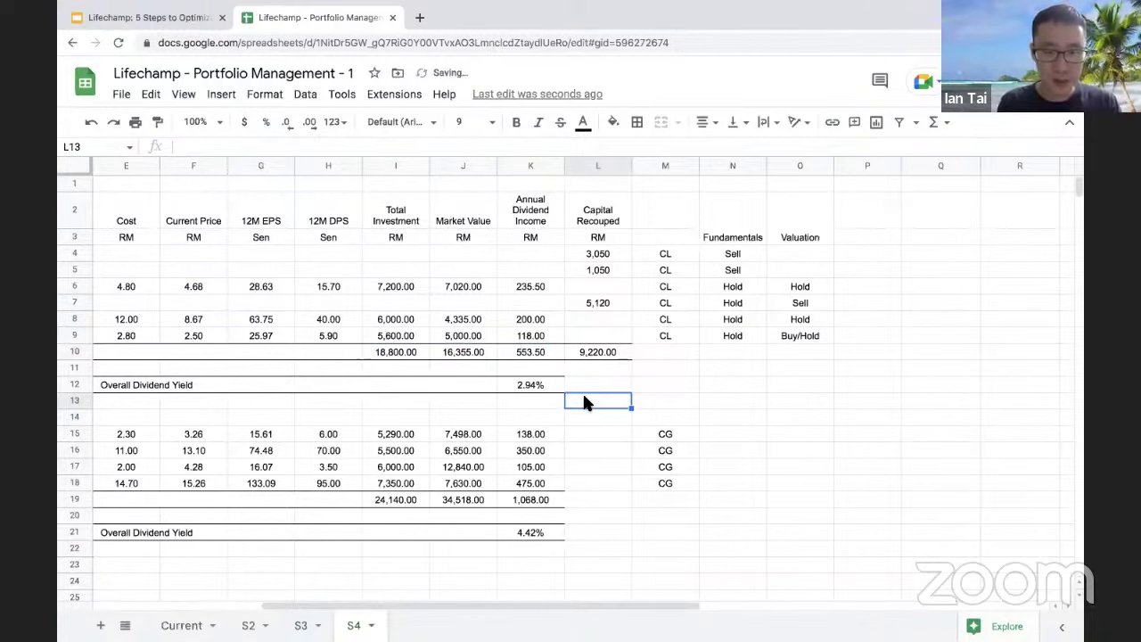
click(531, 287)
click(531, 336)
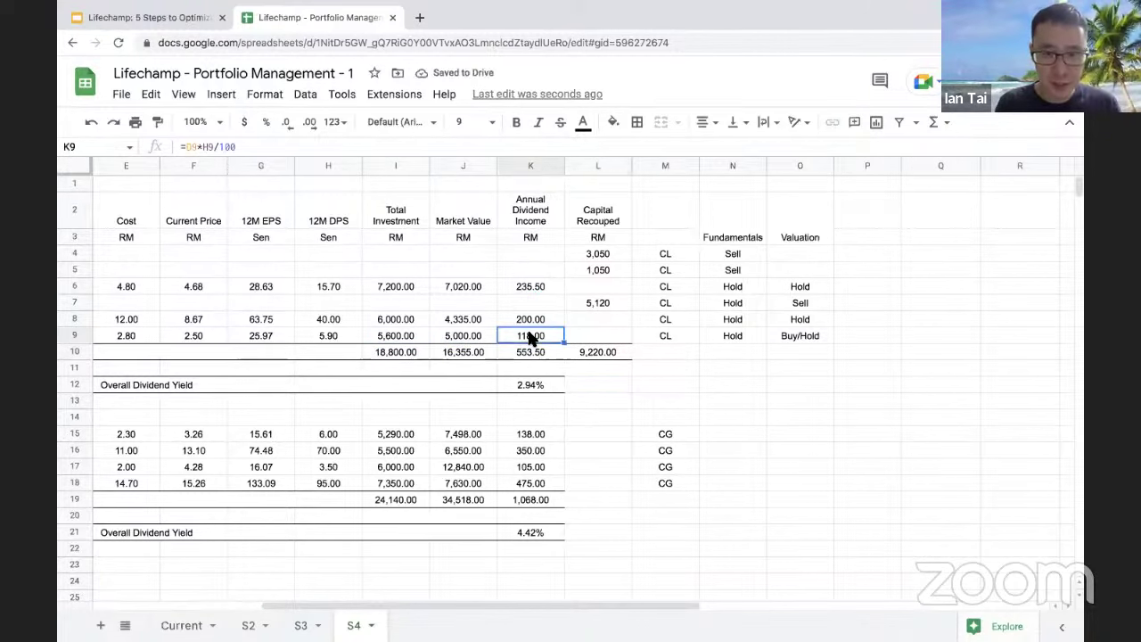
click(584, 354)
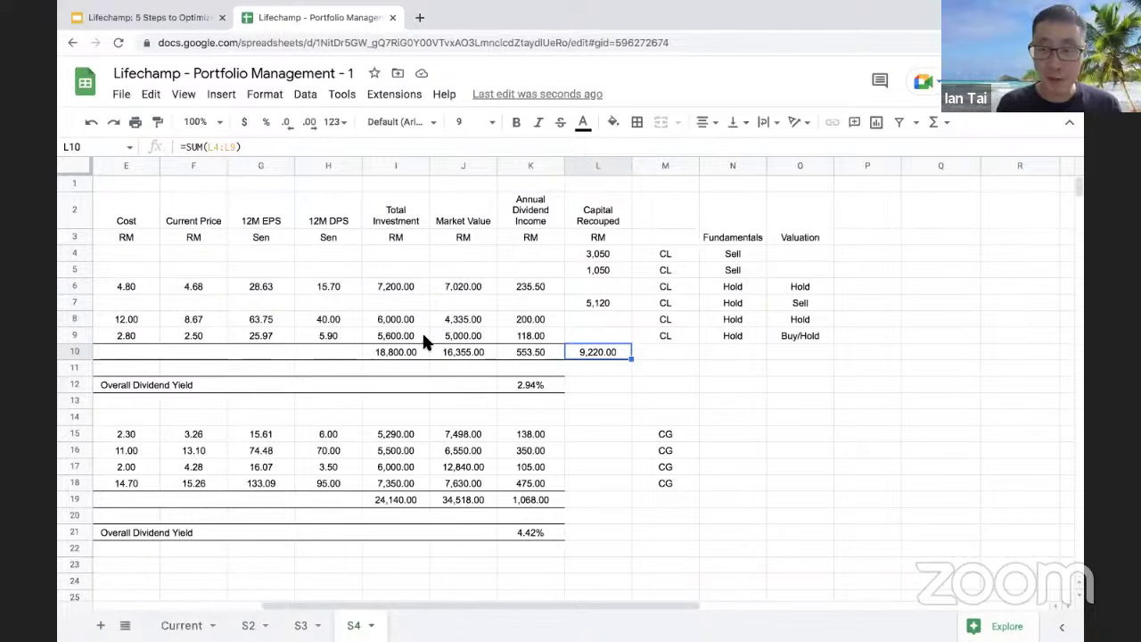
Step: Switch to the Google Slides deck and present it through to the Step 5 slide on reinvesting recovered capital
click(202, 18)
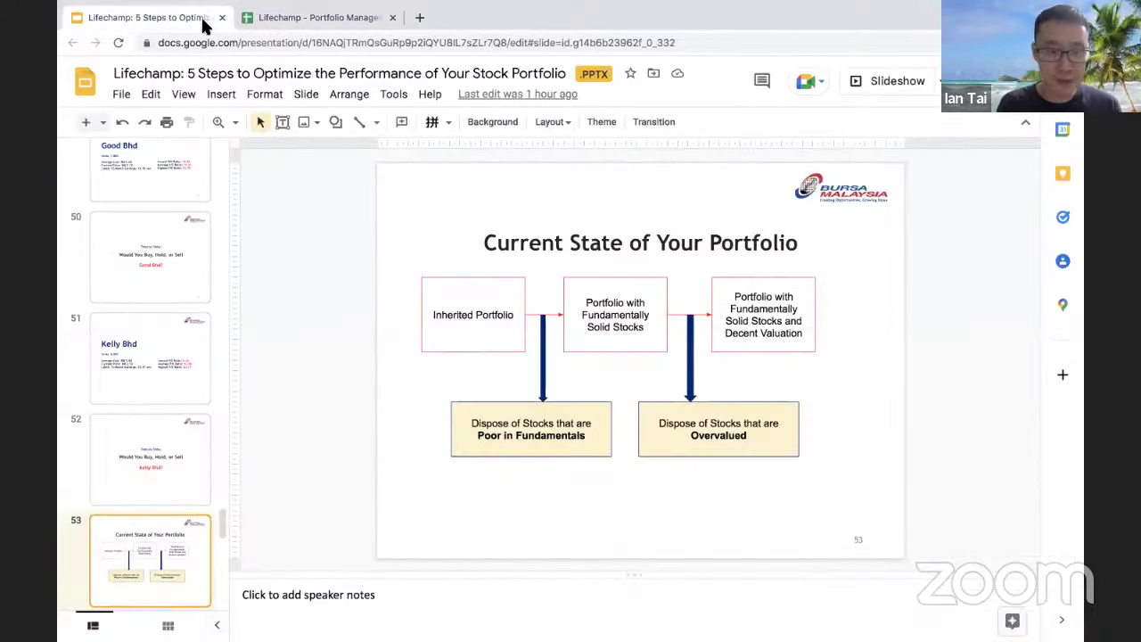
click(889, 93)
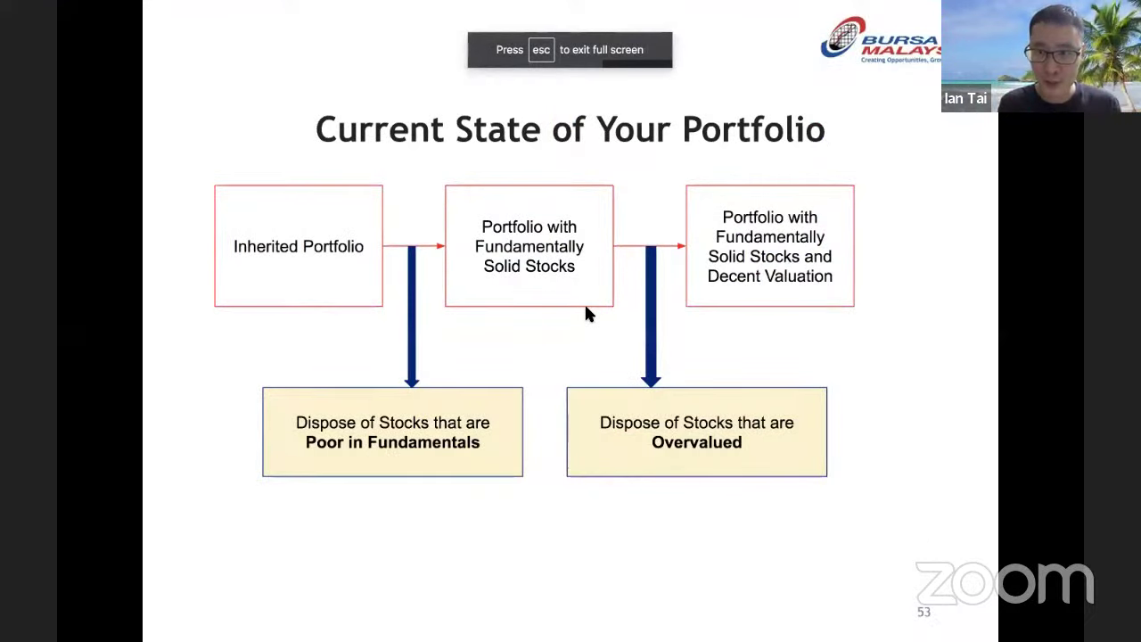
key(Right)
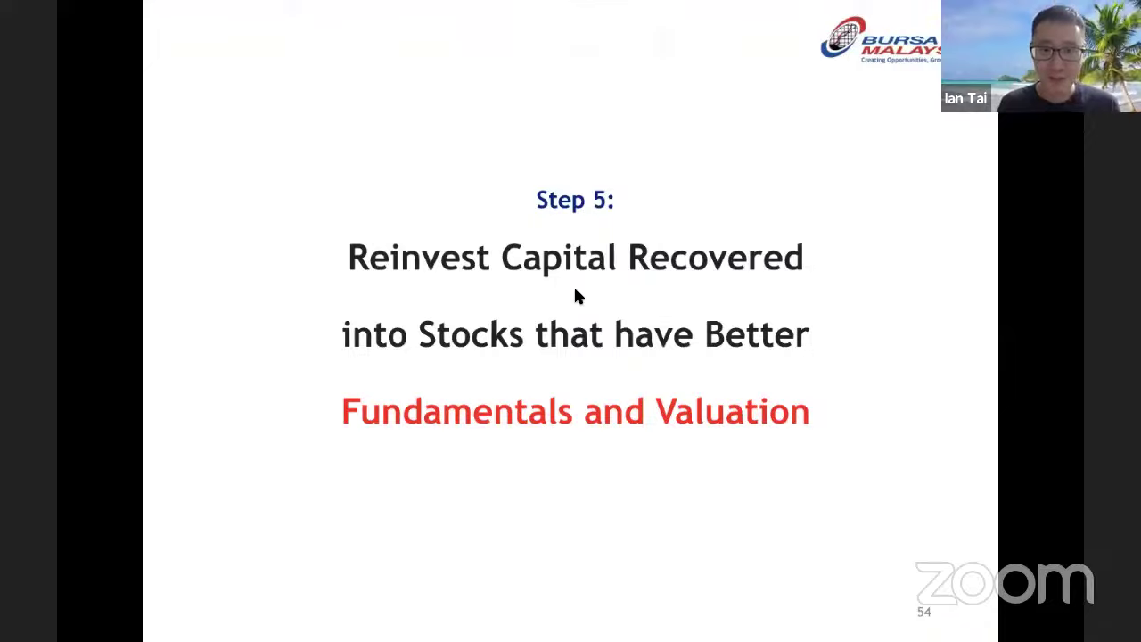
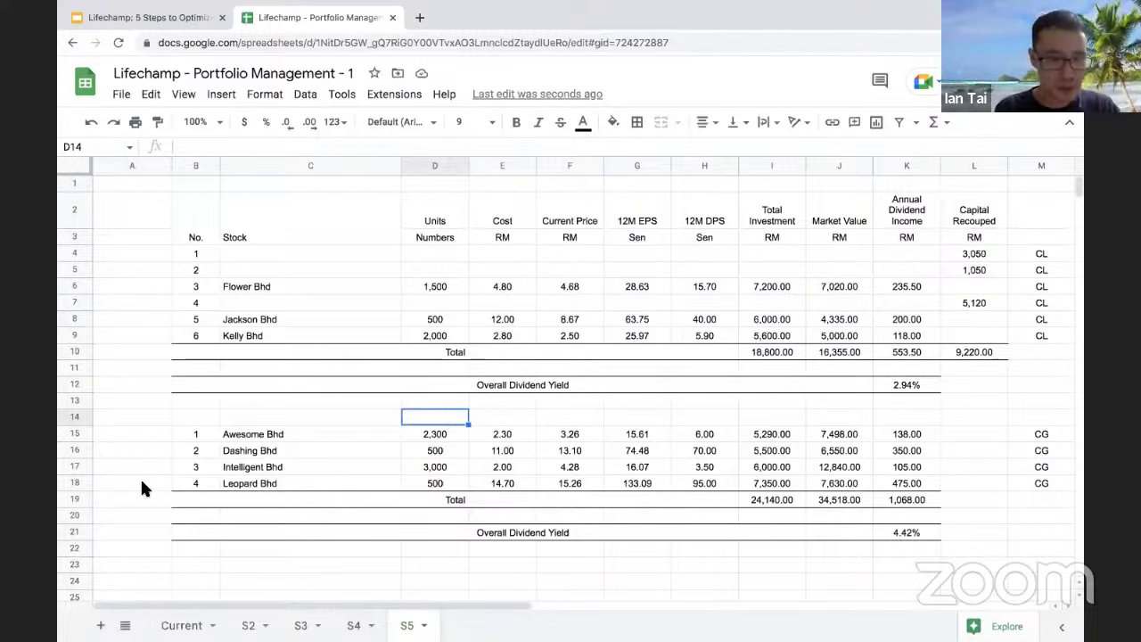
Step: Insert a row below Leopard Bhd on sheet S5 and number it 5
click(75, 483)
right_click(76, 486)
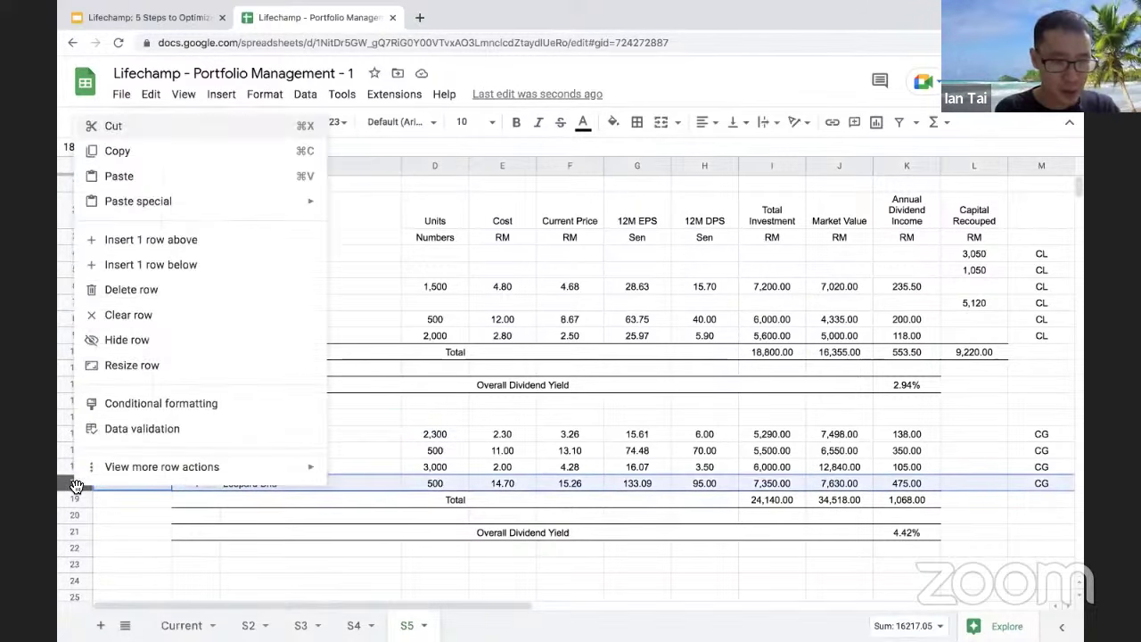
click(155, 260)
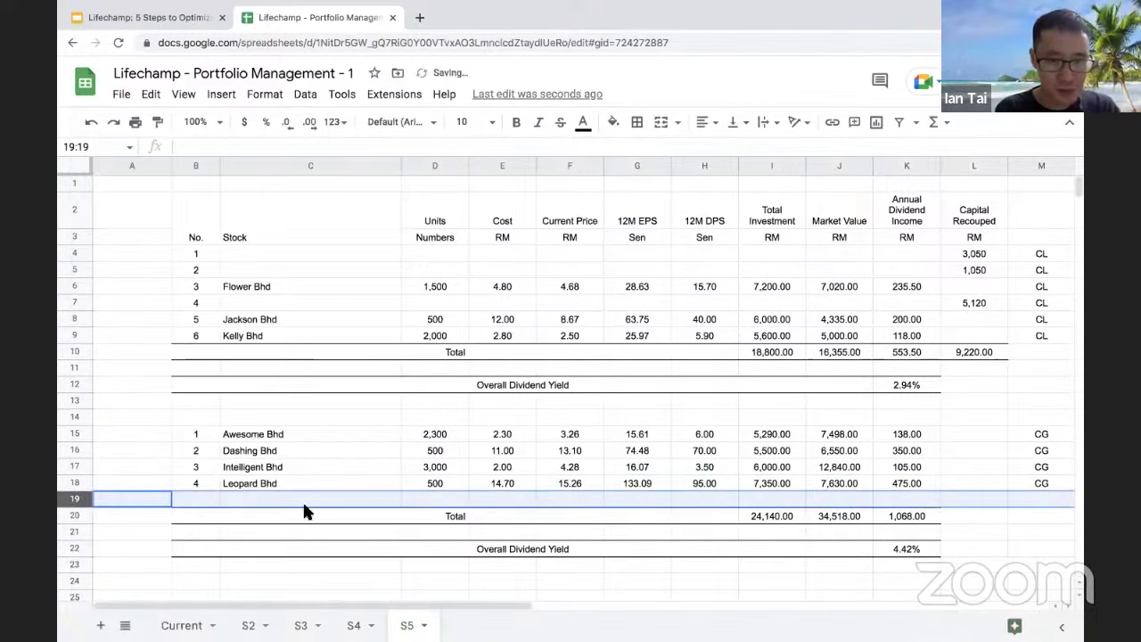
click(203, 498)
text(5)
key(Tab)
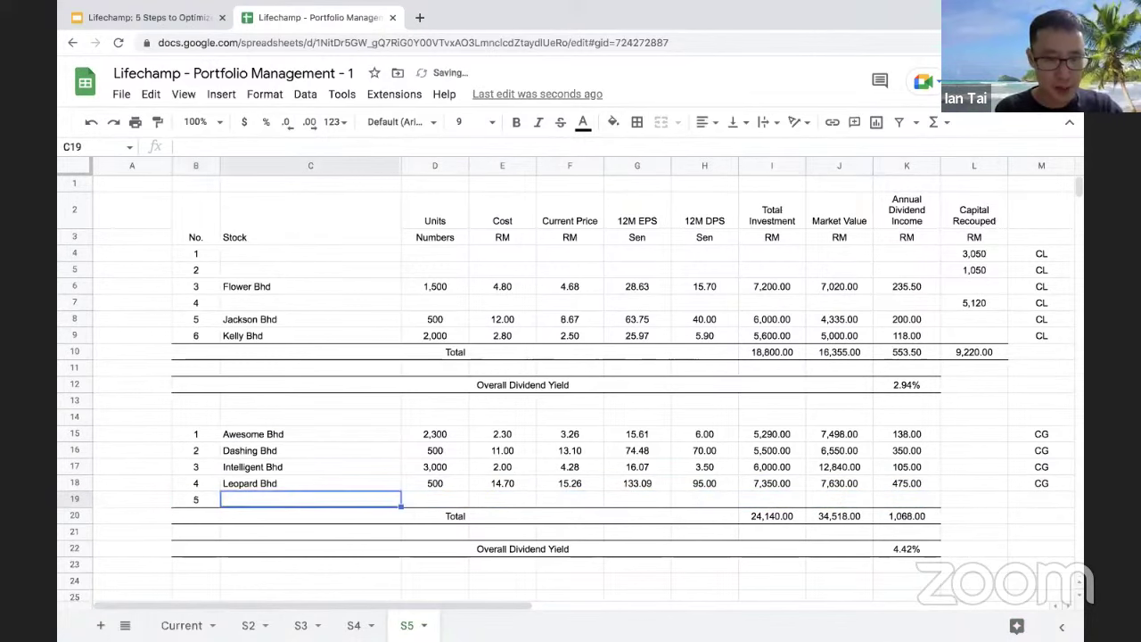
Step: Insert a row between Kelly Bhd and the CL stocks' Total row and number it 7
click(269, 290)
click(271, 319)
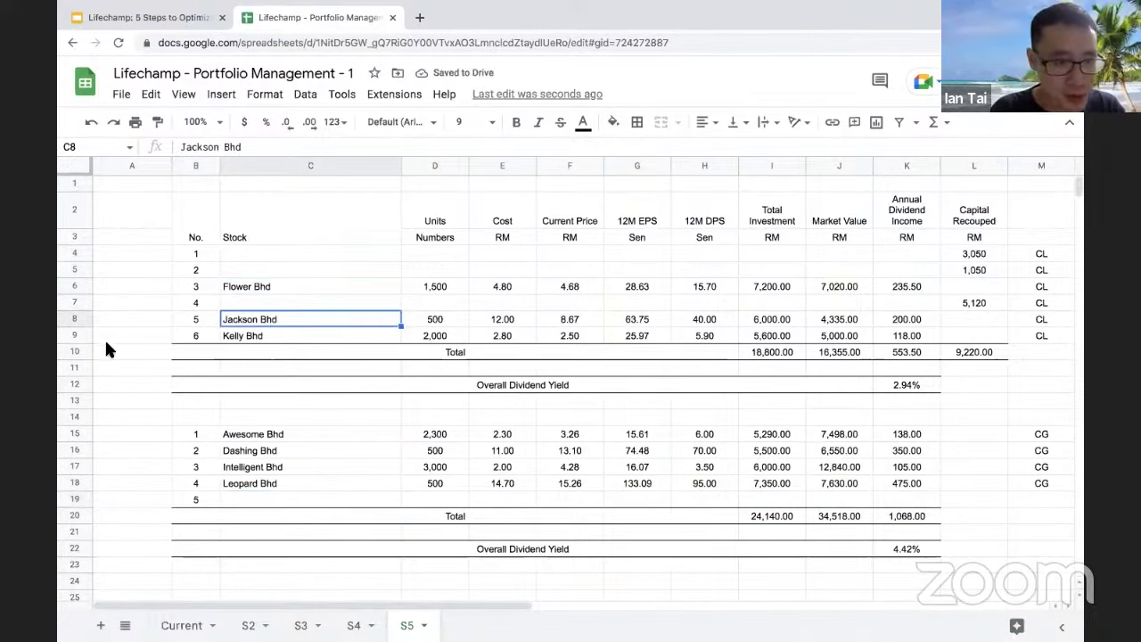
click(75, 351)
right_click(75, 352)
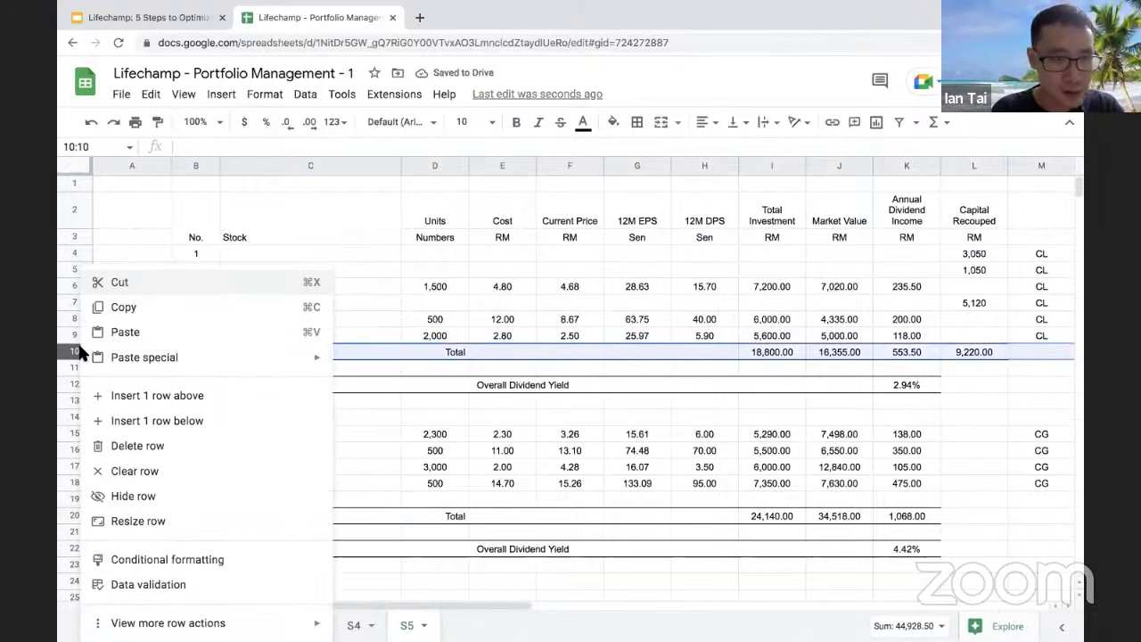
click(164, 398)
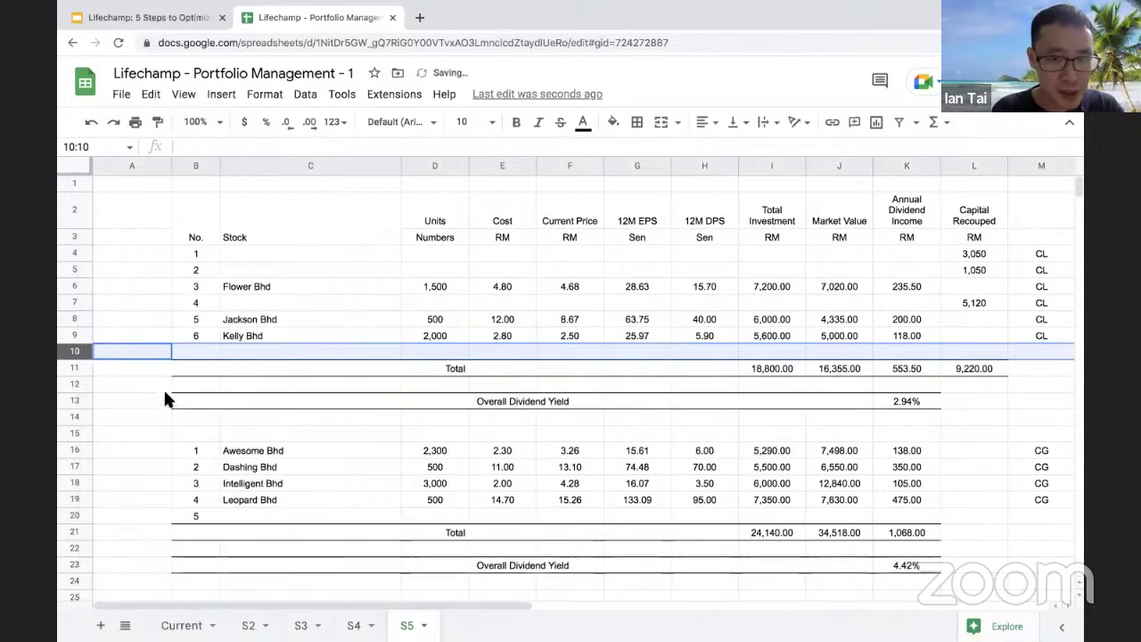
click(251, 350)
click(195, 352)
text(7)
key(Return)
key(Down)
key(Down)
key(Down)
key(Down)
key(Down)
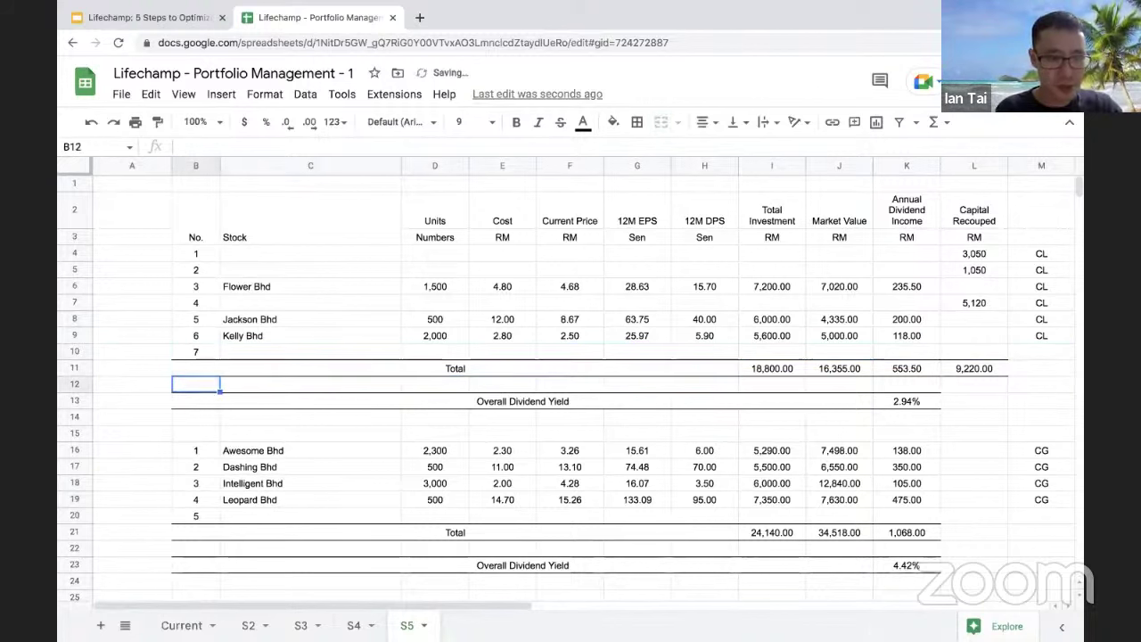
Step: Name the new stock in cell C10 "Kelly Bhd (New Transaction)" and align it left
click(261, 353)
text(Kelly Bhd)
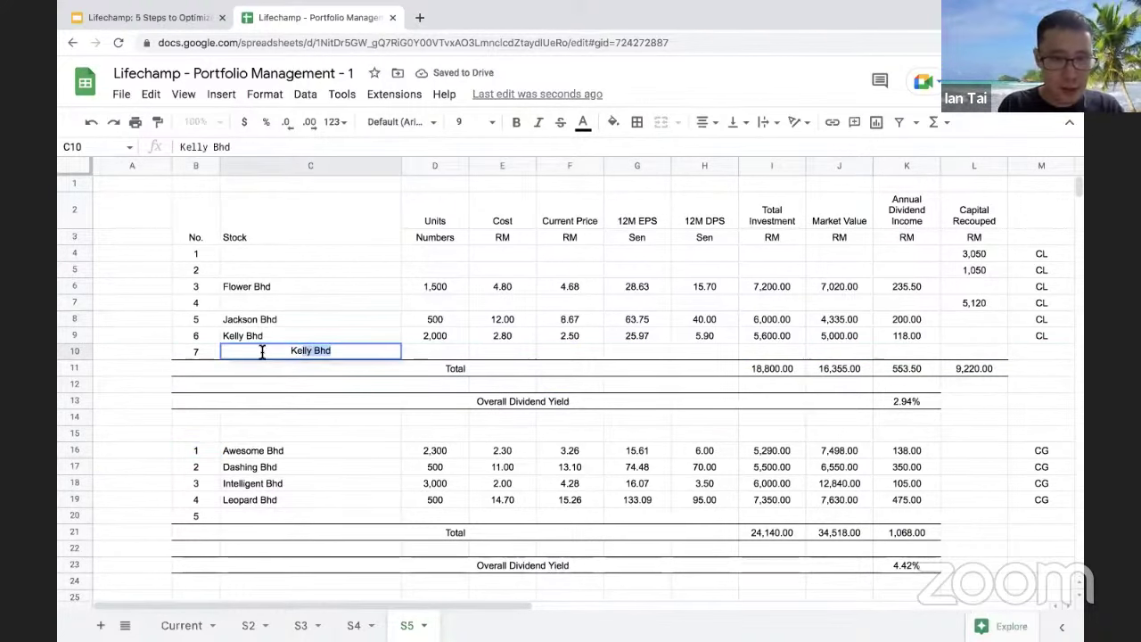
key(Tab)
key(shift+Tab)
click(242, 146)
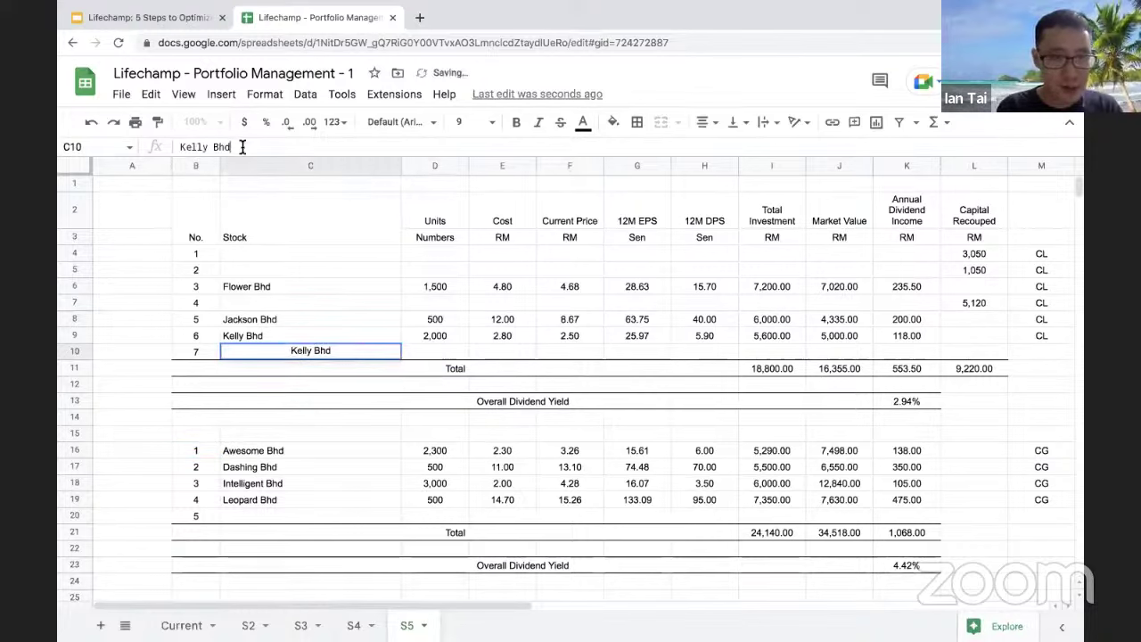
text((New Transaction))
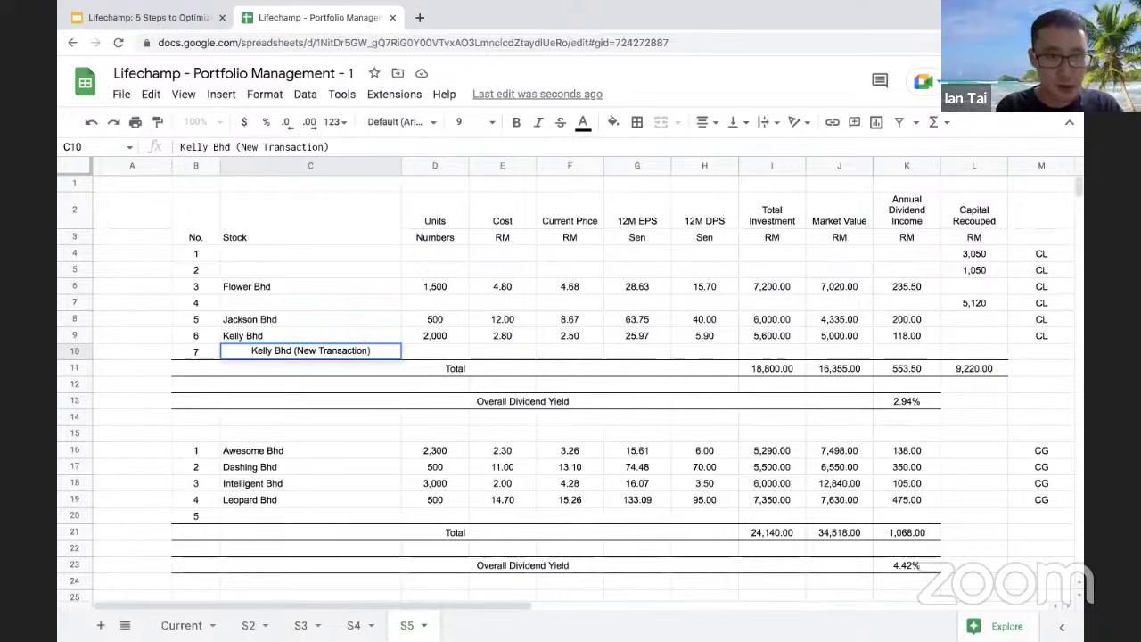
key(Return)
key(Up)
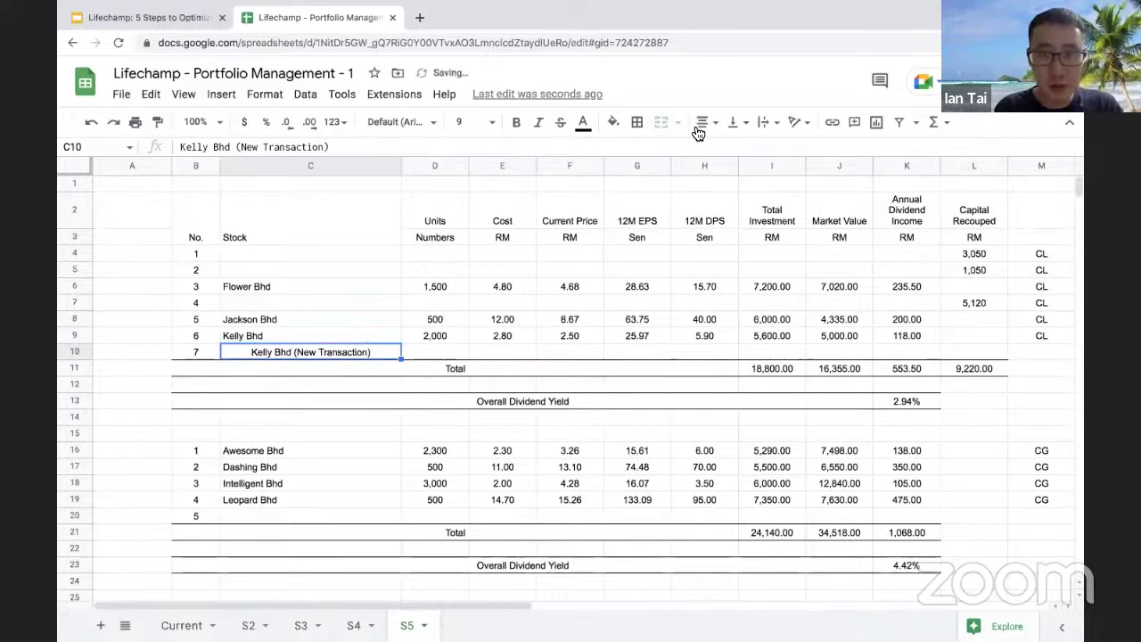
click(702, 122)
click(704, 154)
Step: Enter 2.5 as the Current Price of the new Kelly Bhd transaction in F10 and format it to two decimals
click(443, 353)
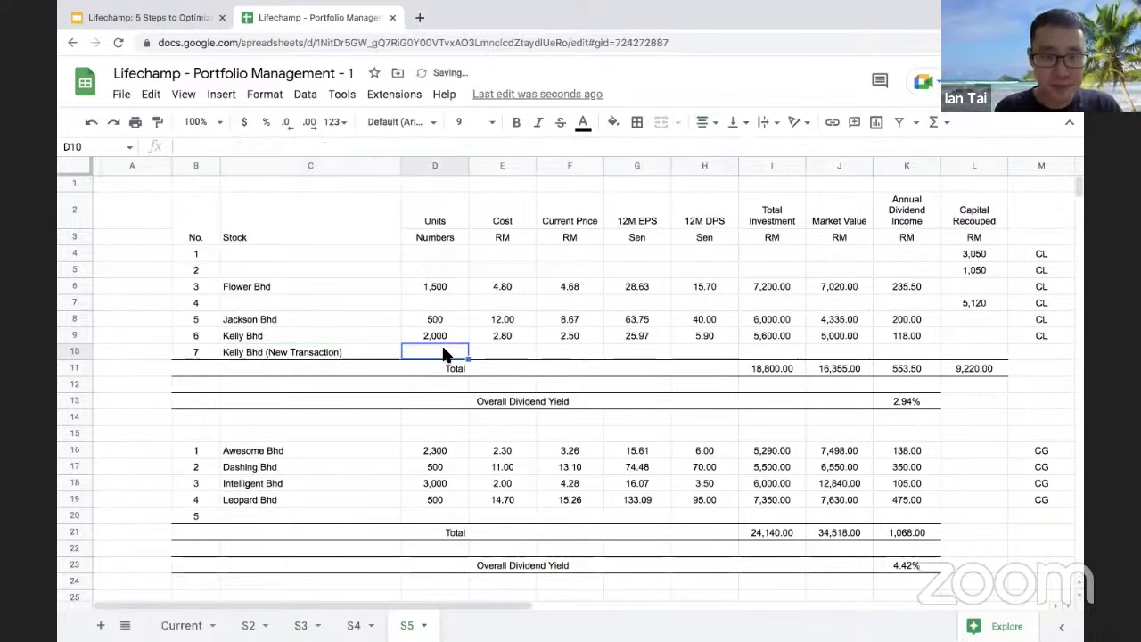
scroll(618, 367, right, 5)
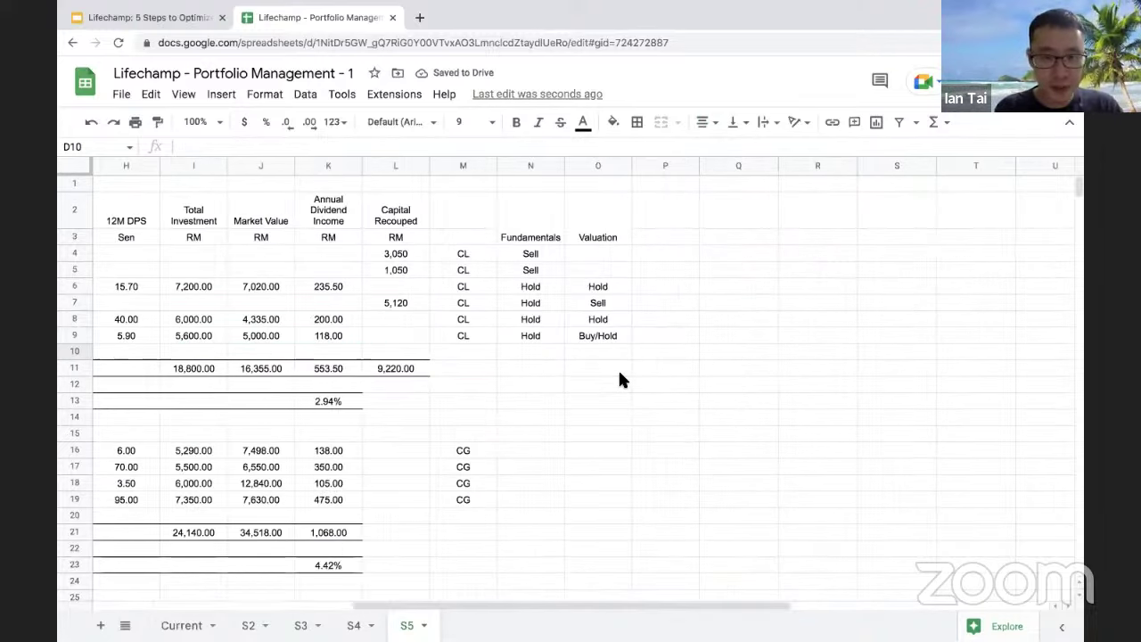
scroll(618, 379, left, 4)
click(648, 373)
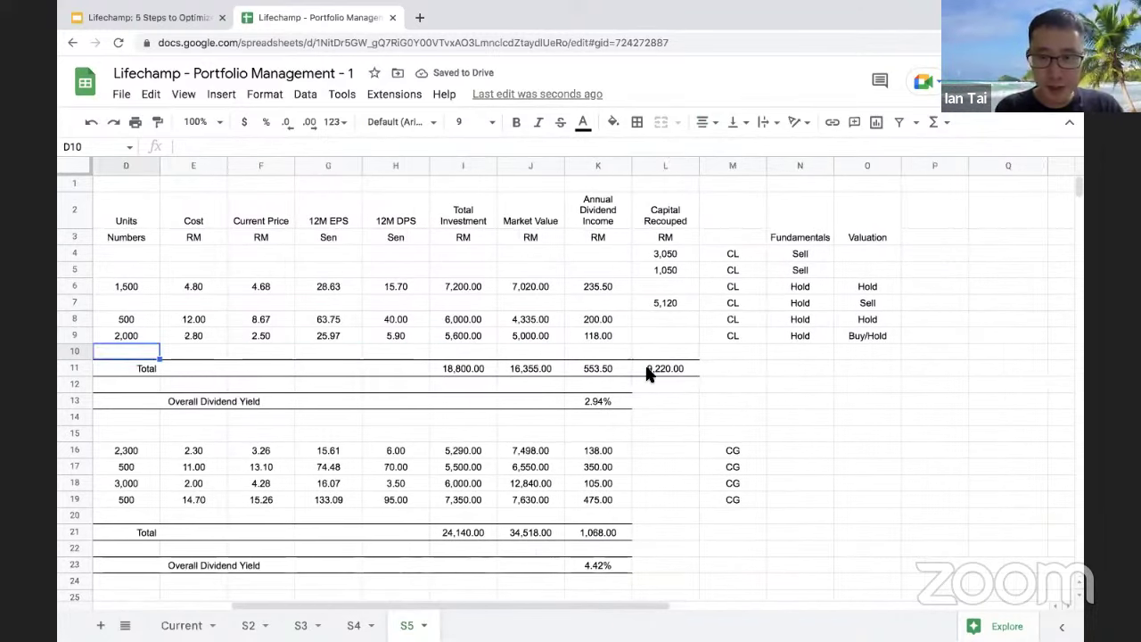
click(278, 350)
text(2.5)
key(Return)
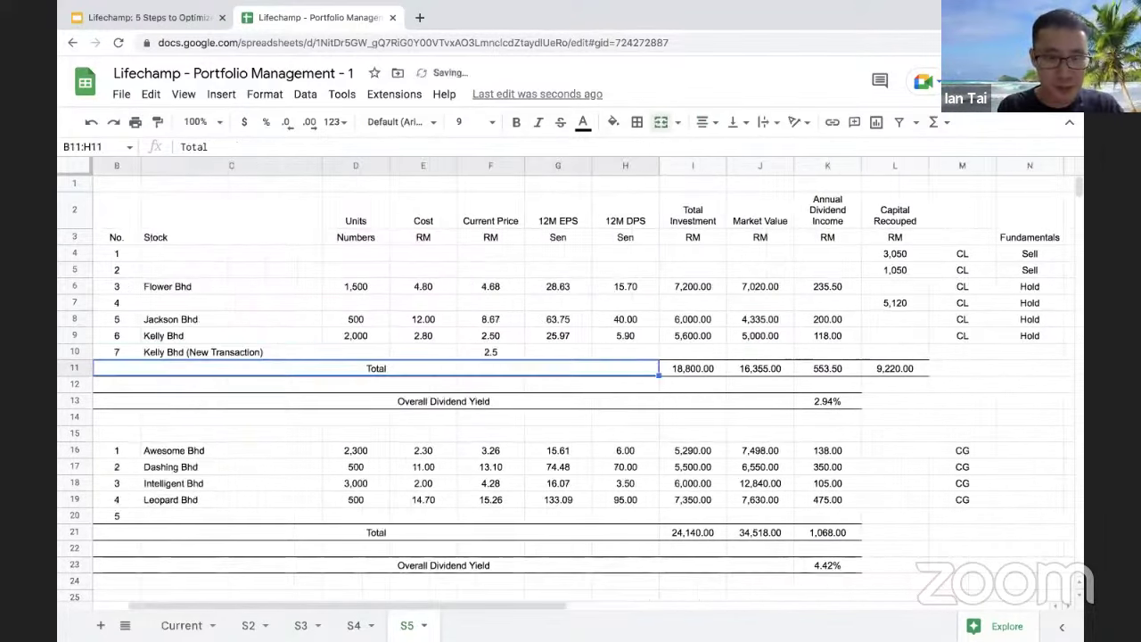
click(490, 351)
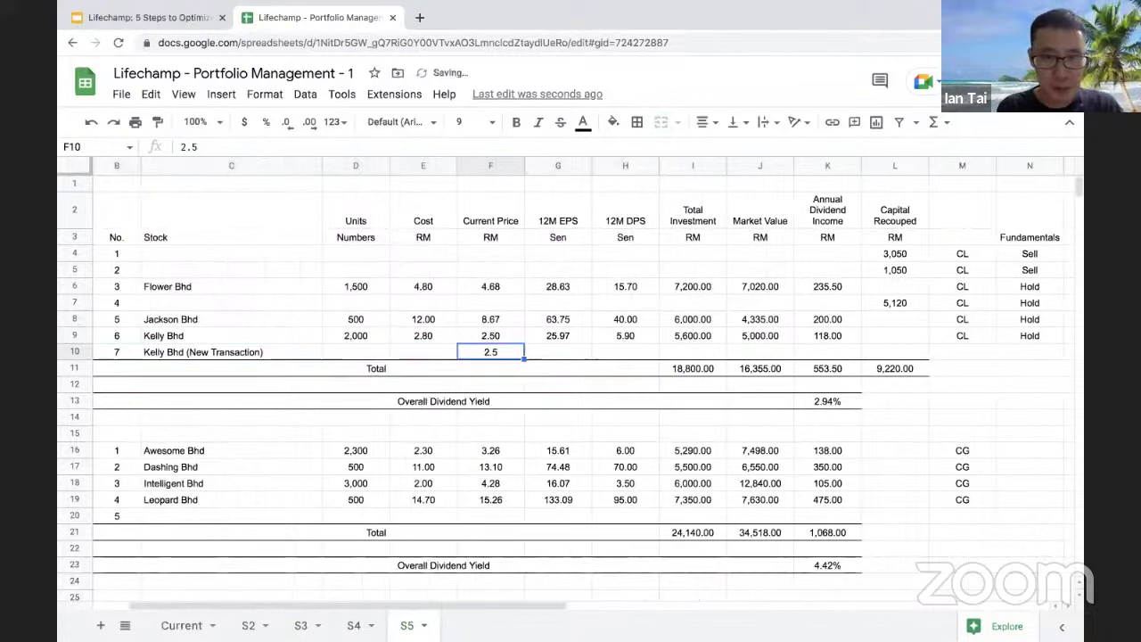
click(310, 122)
Step: Check the total capital recouped and enter 1,800 units for the new Kelly Bhd transaction in cell D10
click(892, 373)
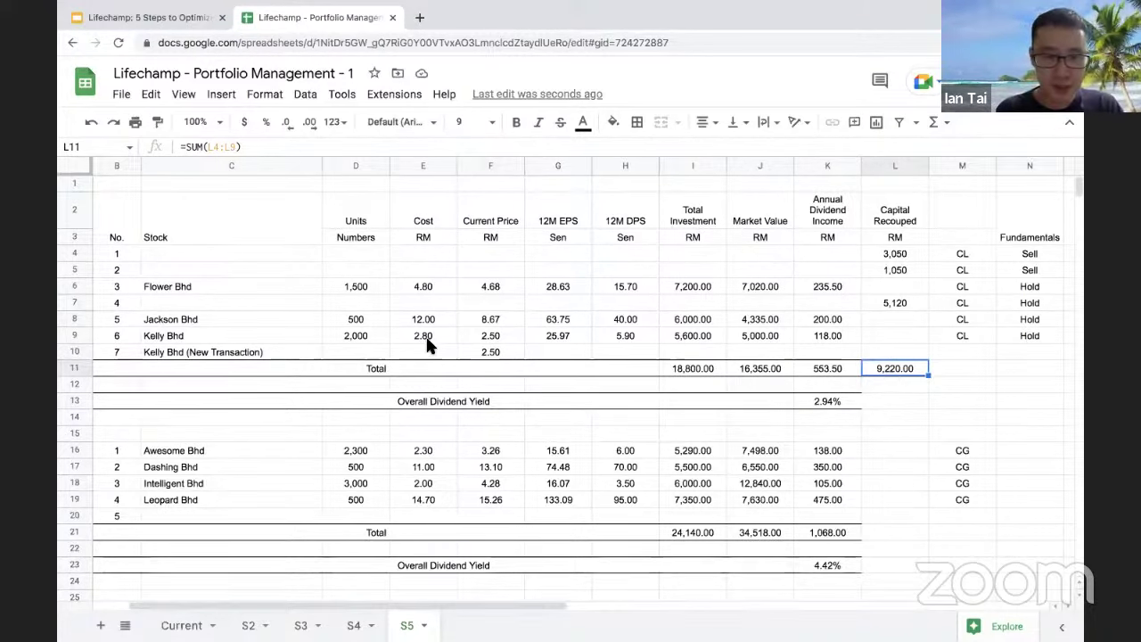
click(373, 349)
text(1,800)
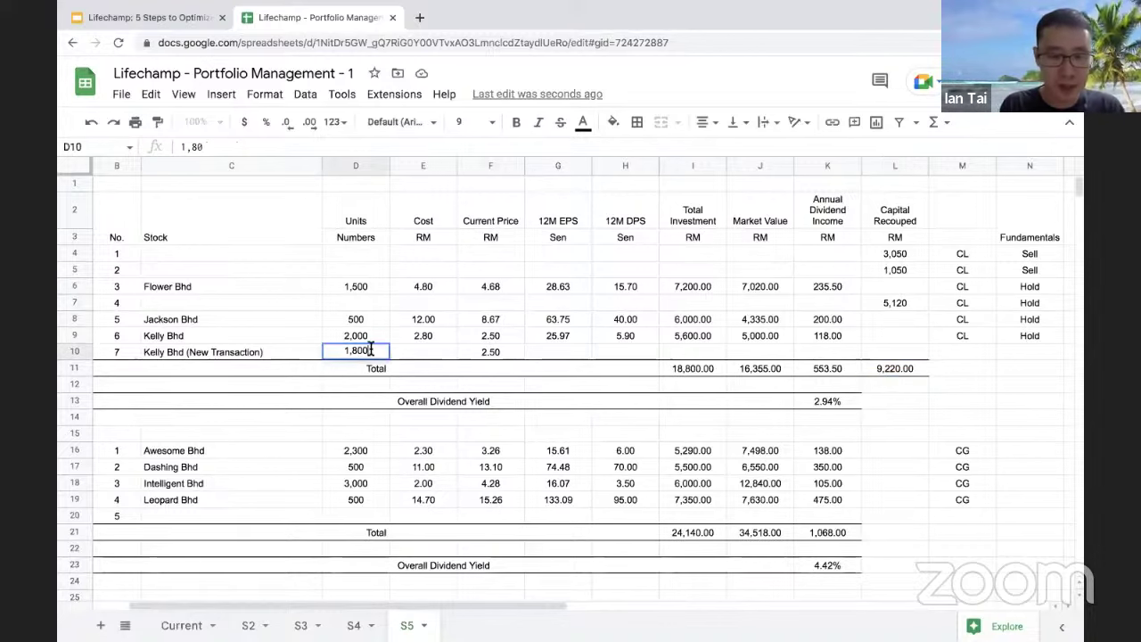
key(Tab)
key(Tab)
key(Tab)
key(Tab)
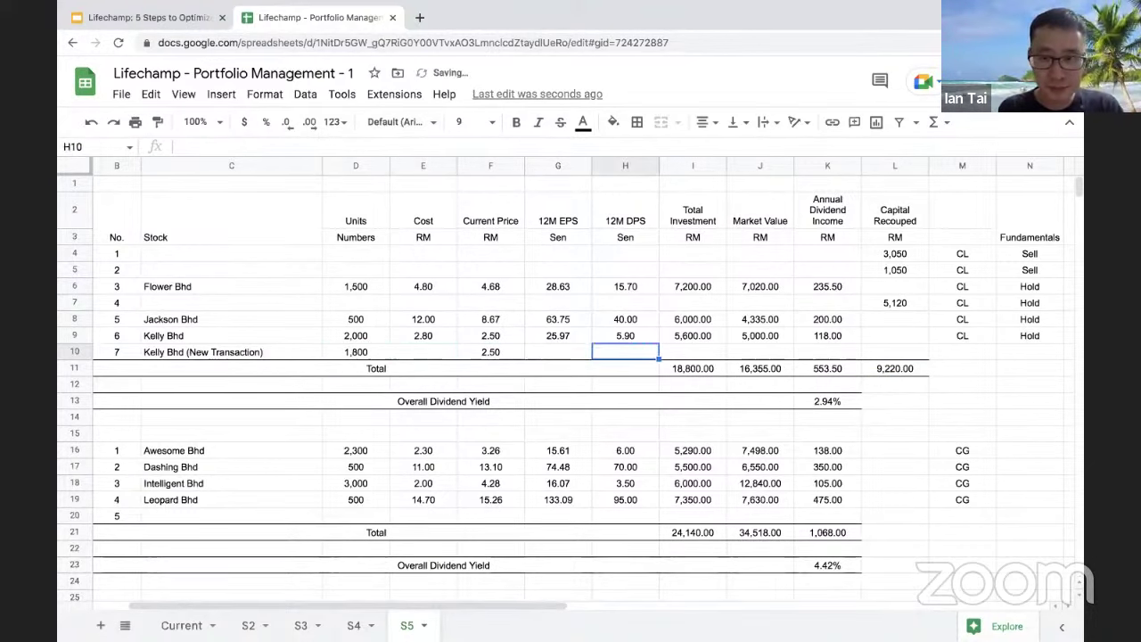
Step: Enter 2.5 as the Cost of the new Kelly Bhd transaction in E10 and format it to two decimals
click(697, 337)
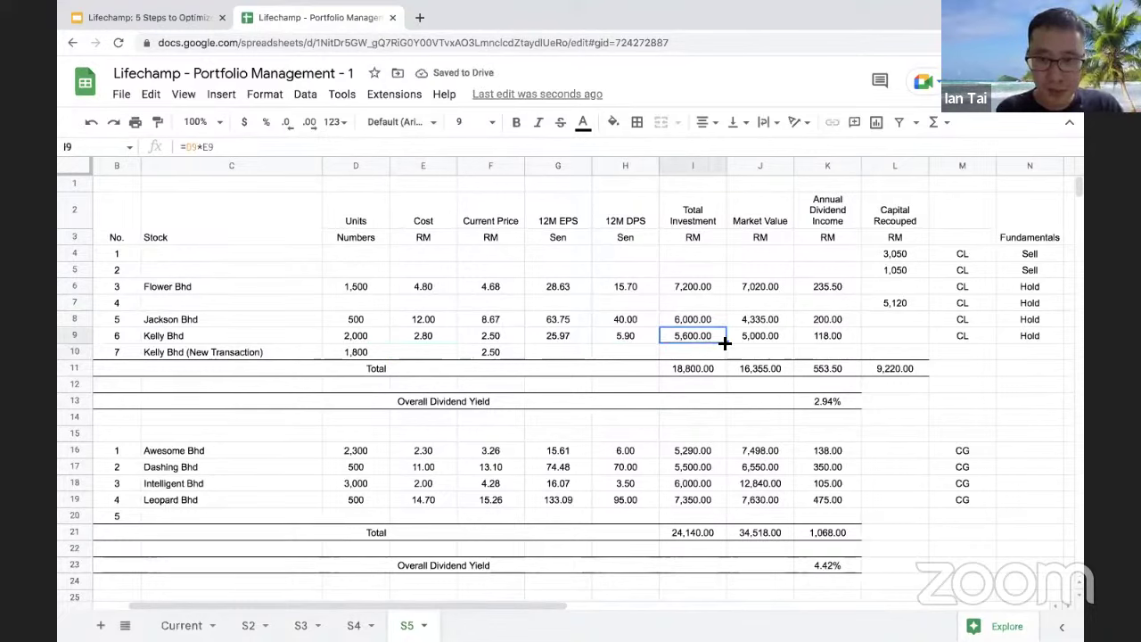
click(419, 352)
text(2.5)
key(Return)
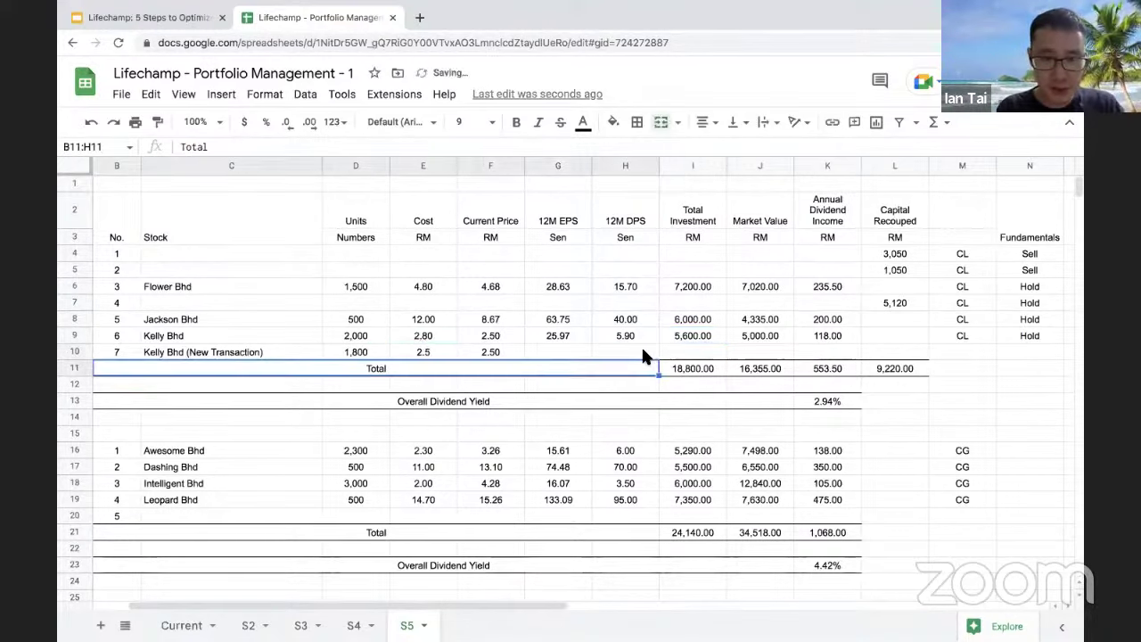
click(442, 354)
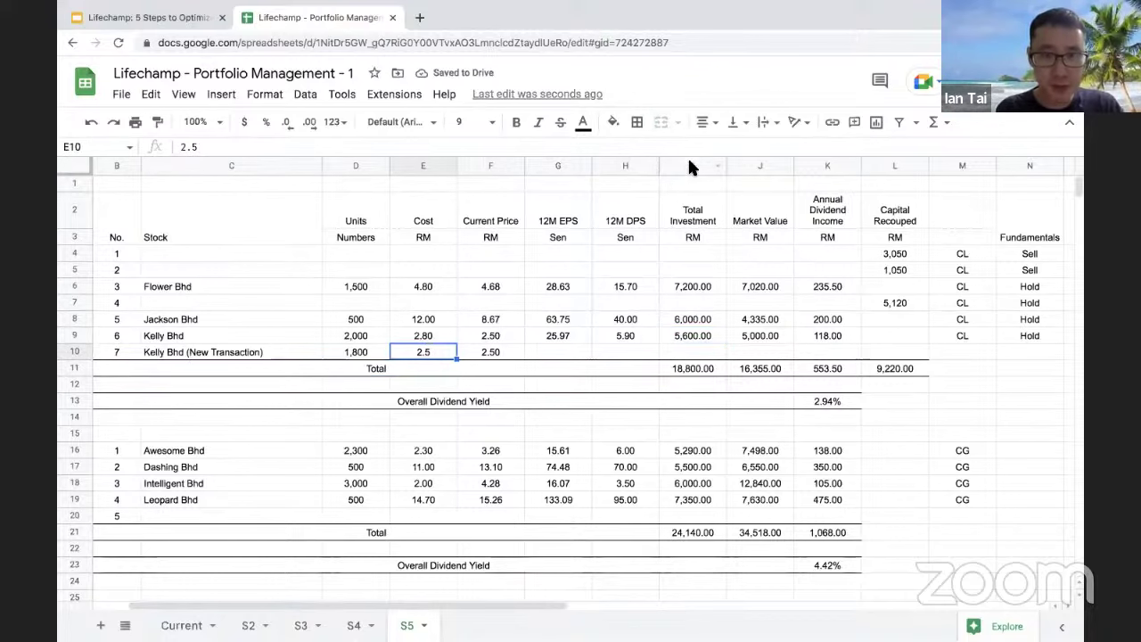
click(309, 122)
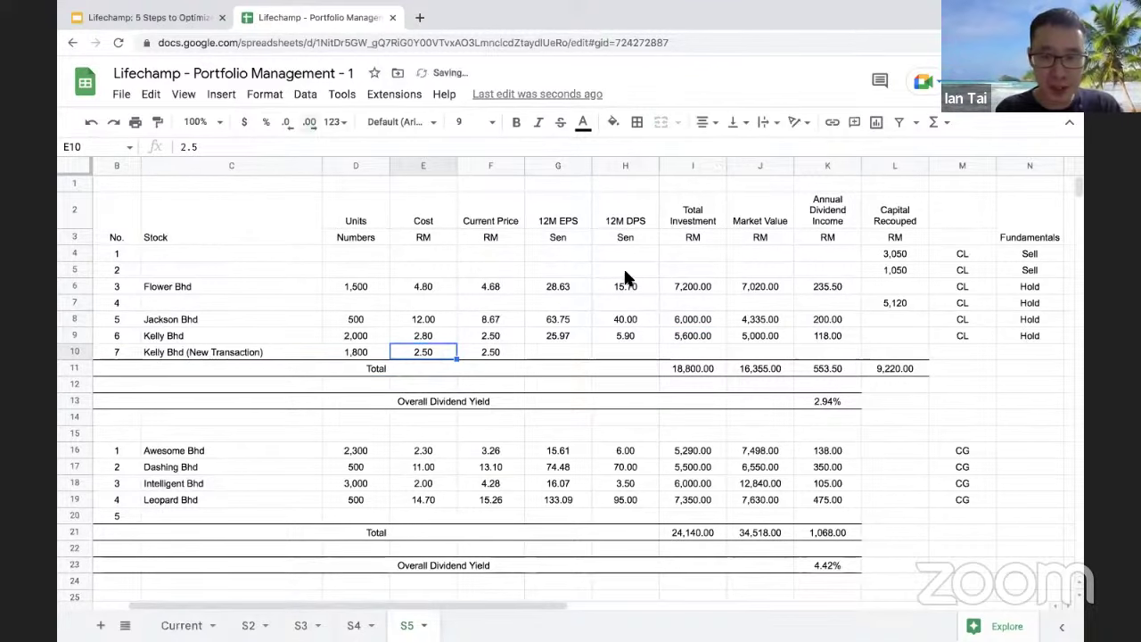
Step: Copy Kelly Bhd's 12M EPS, 12M DPS, Total Investment, Market Value and Annual Dividend Income cells from row 9 down to the new transaction in row 10
click(709, 338)
drag(727, 344, 792, 354)
click(767, 338)
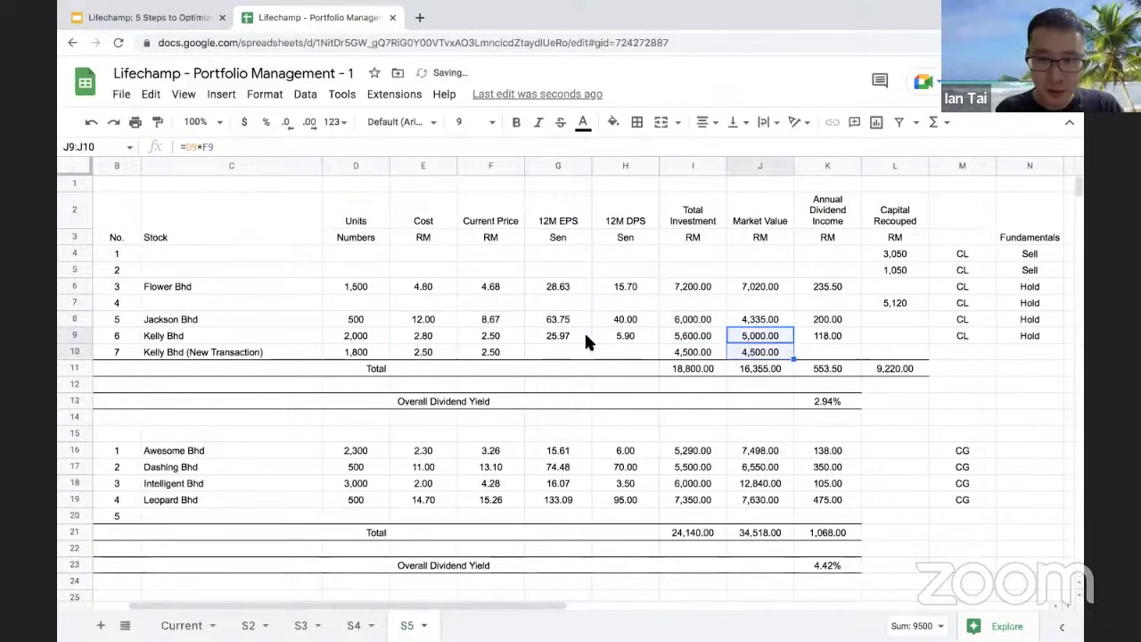
click(615, 337)
drag(566, 333, 657, 358)
click(642, 353)
click(830, 339)
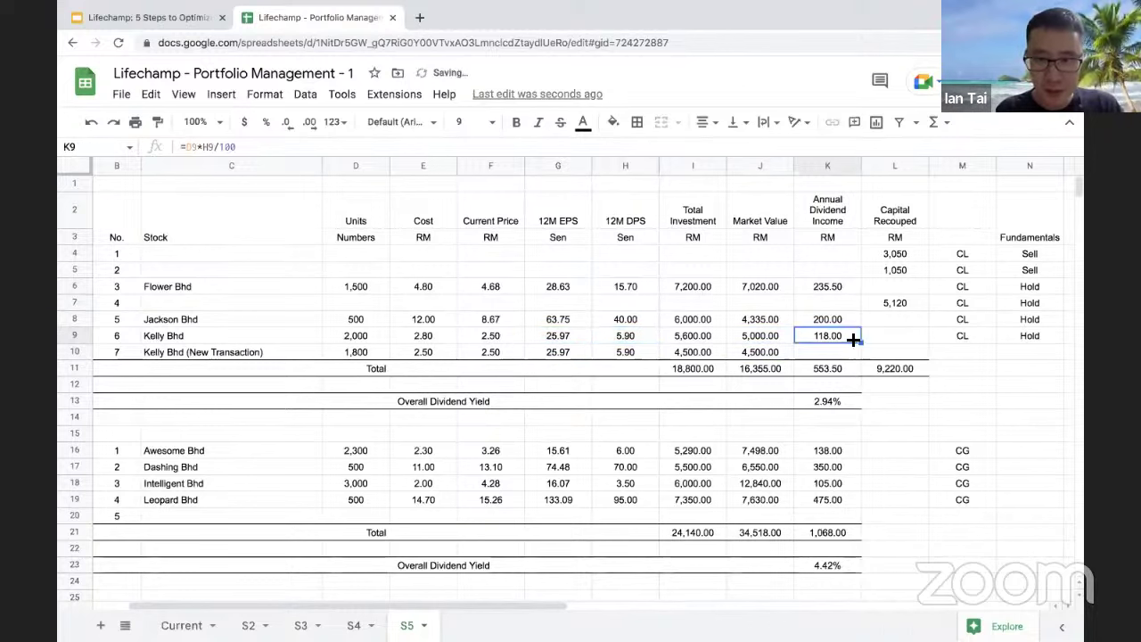
drag(861, 344, 840, 357)
click(840, 357)
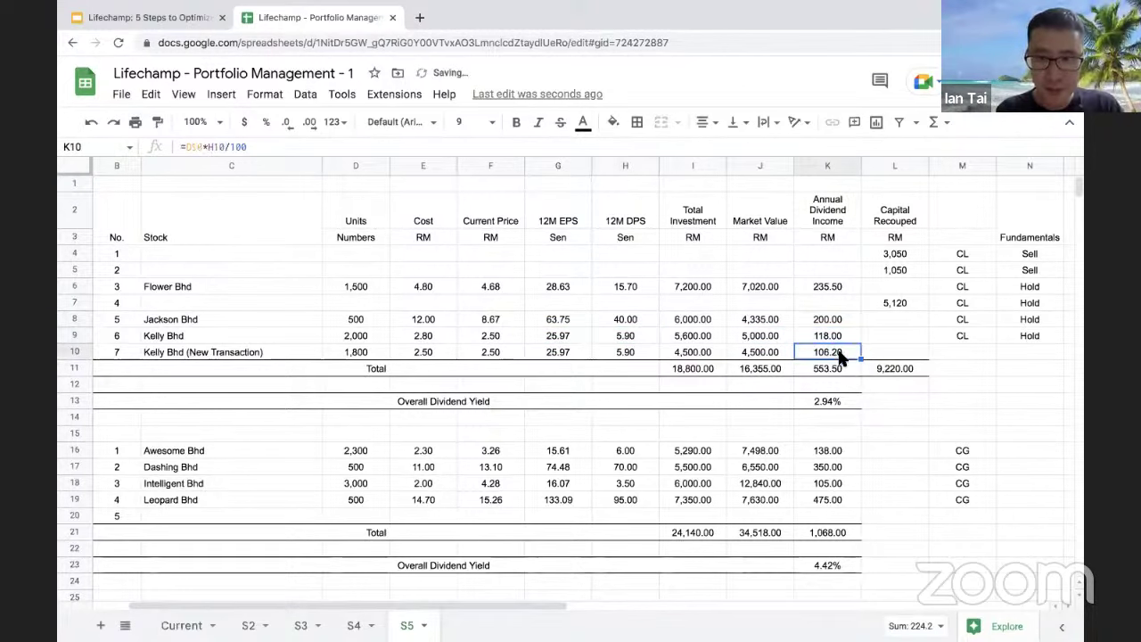
Step: Add I10 to the CL stocks' Total Investment formula in I11, extend it to the Market Value and dividend totals, and check the overall dividend yield
click(829, 374)
click(687, 375)
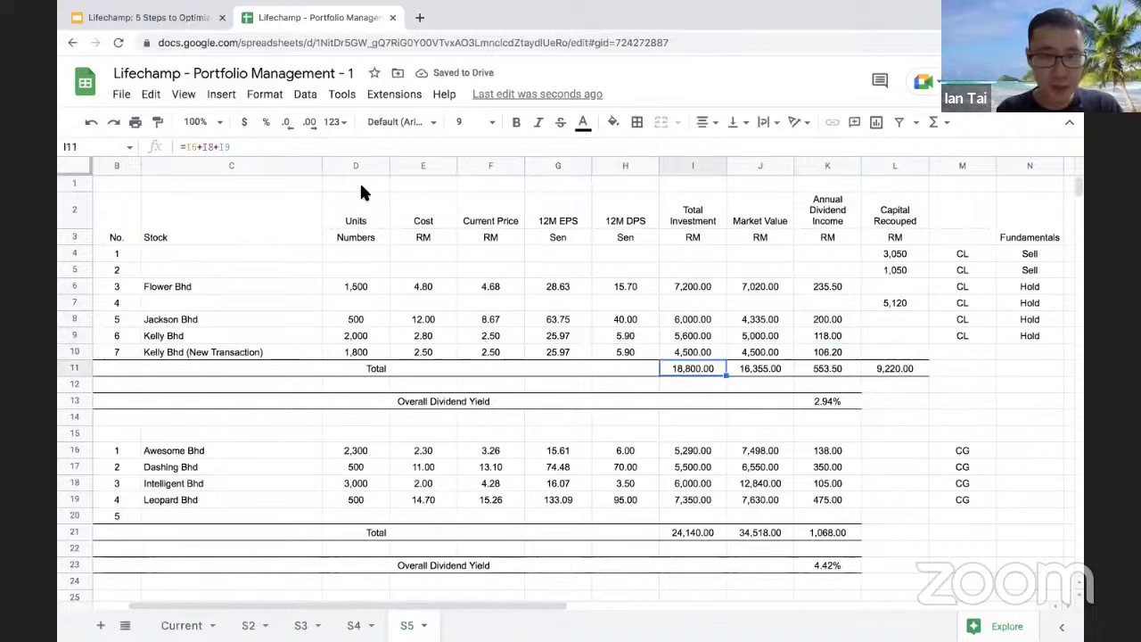
click(250, 148)
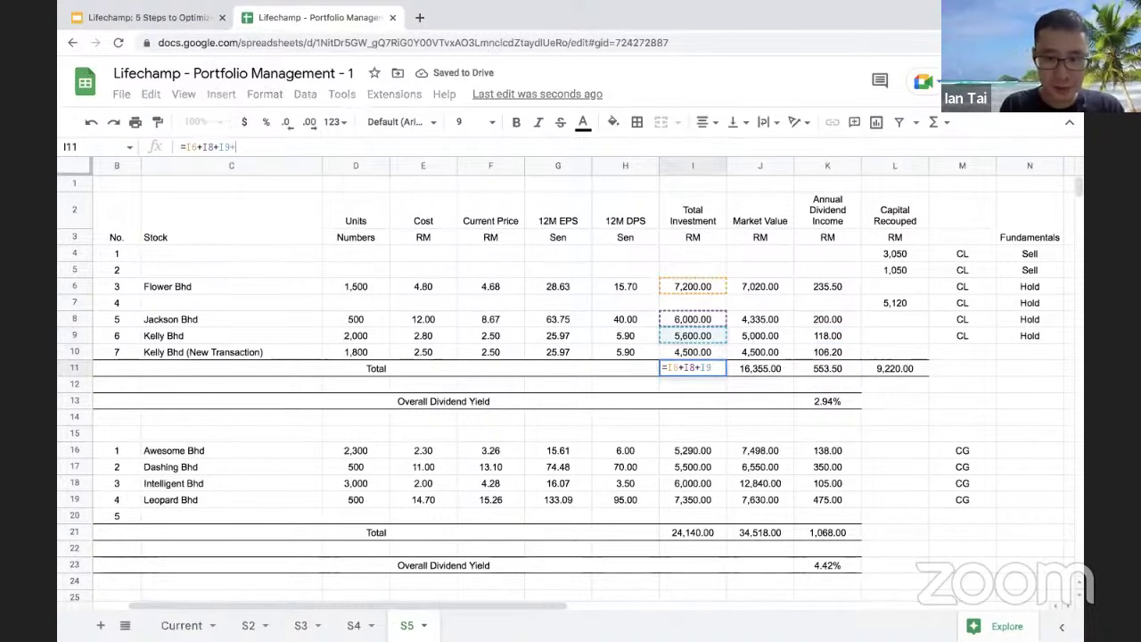
text(+)
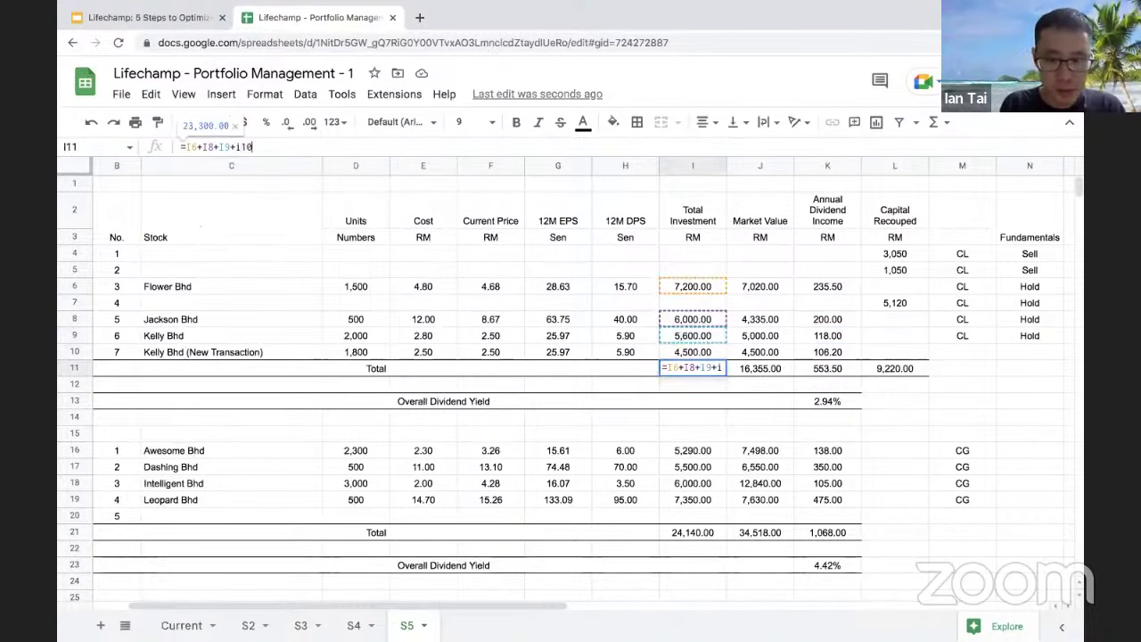
click(722, 353)
key(Return)
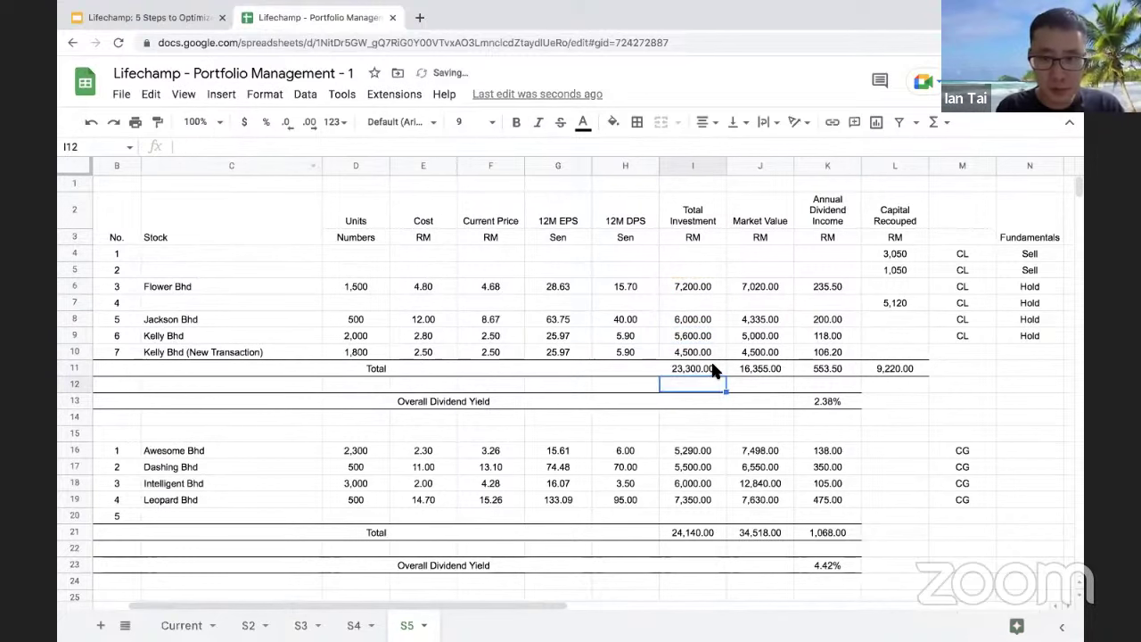
click(719, 371)
drag(772, 370, 833, 372)
click(889, 375)
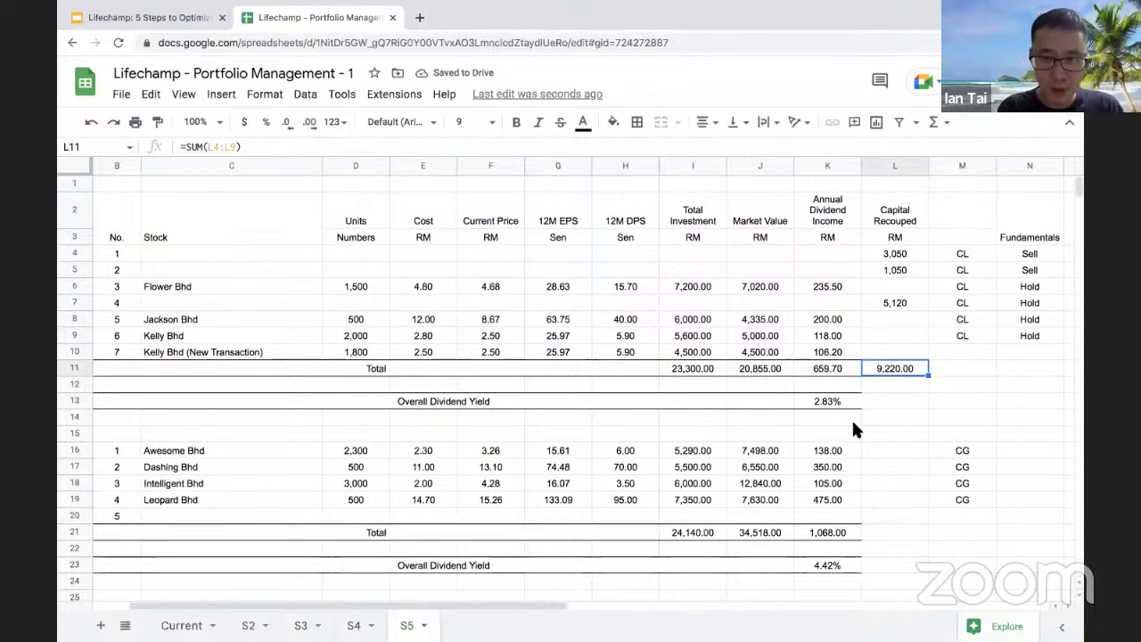
scroll(854, 424, down, 1)
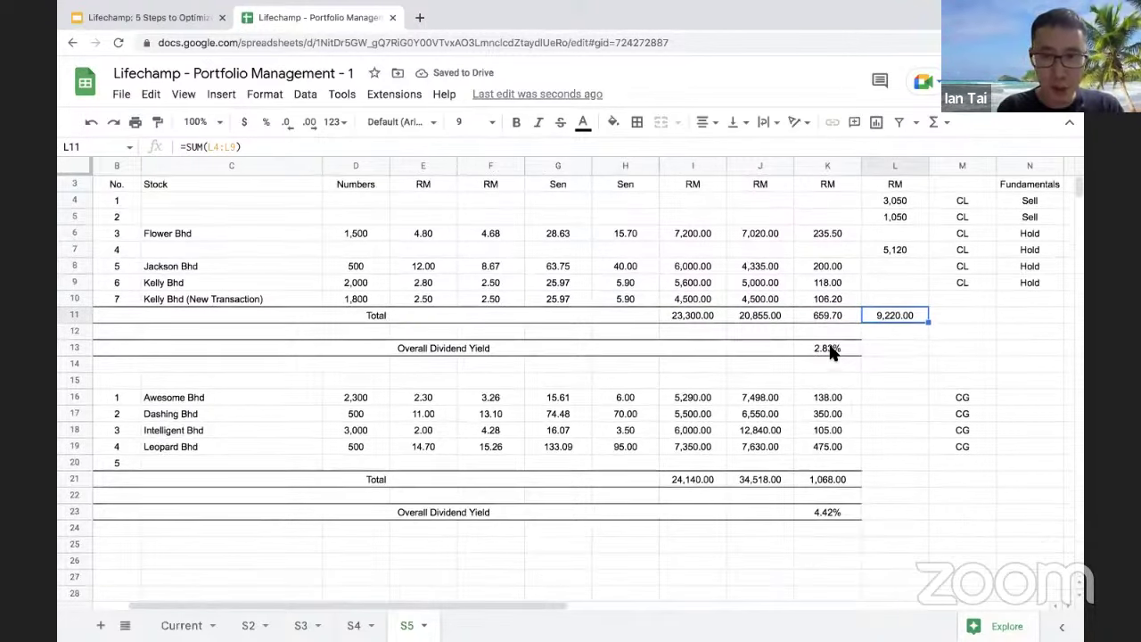
click(830, 354)
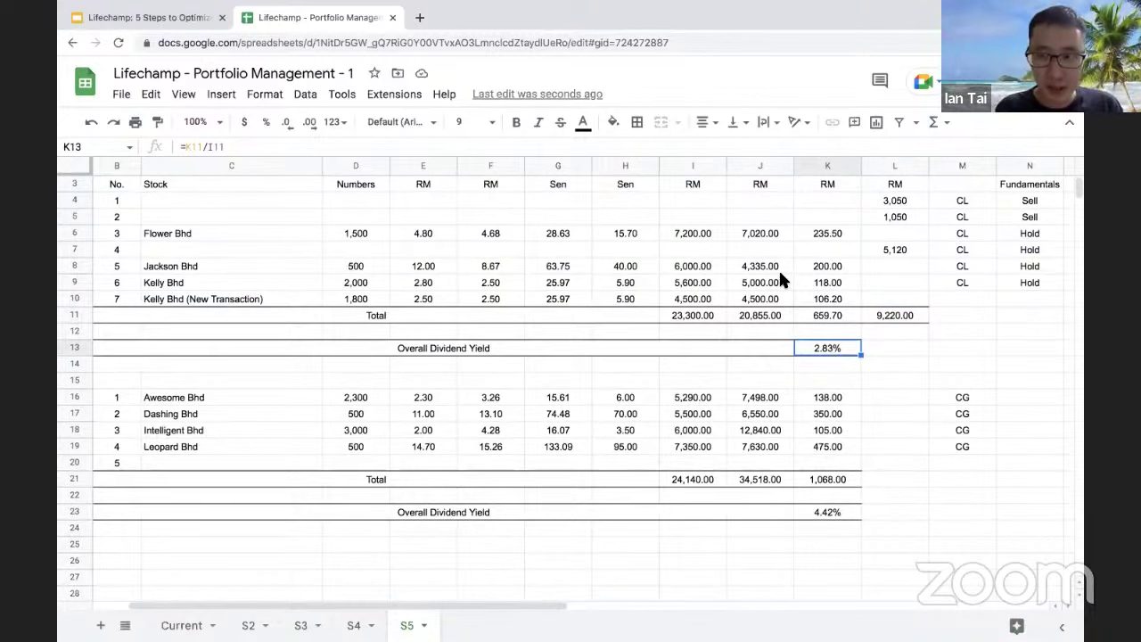
Step: Name the fifth stock of the CG group in cell C20 "5% dividend yield"
click(263, 460)
text(5)
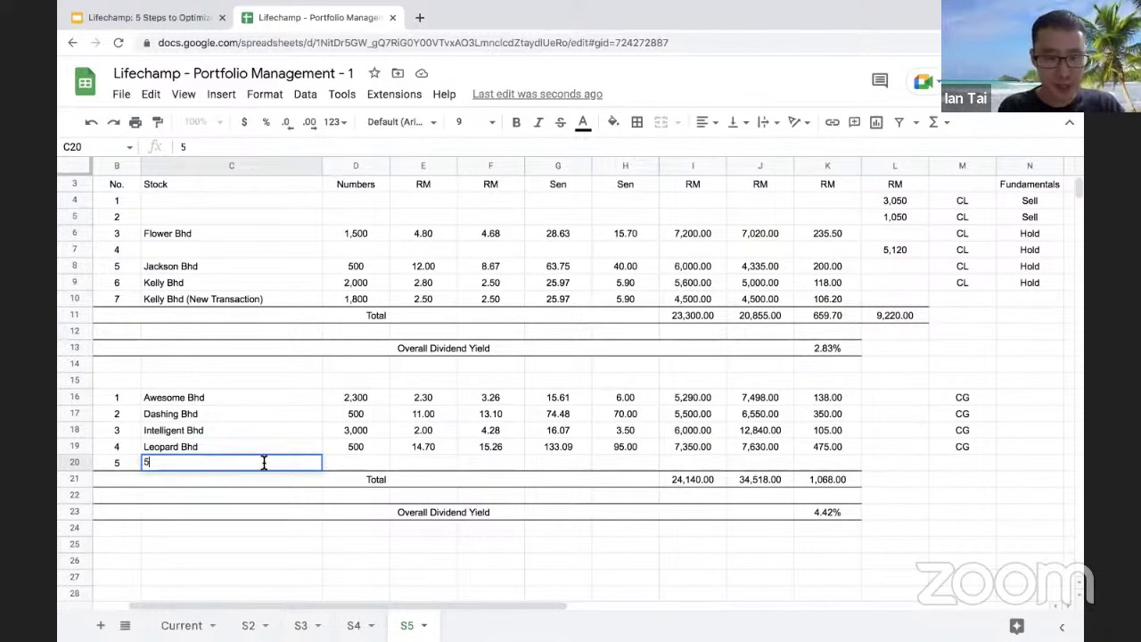
text(% )
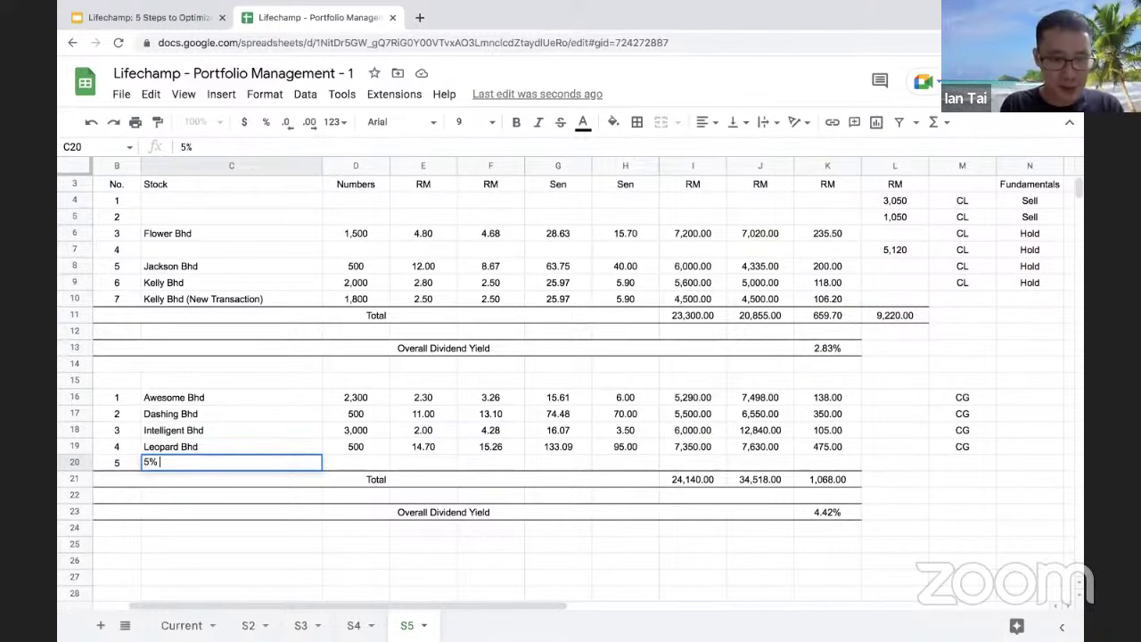
text(dividend yield)
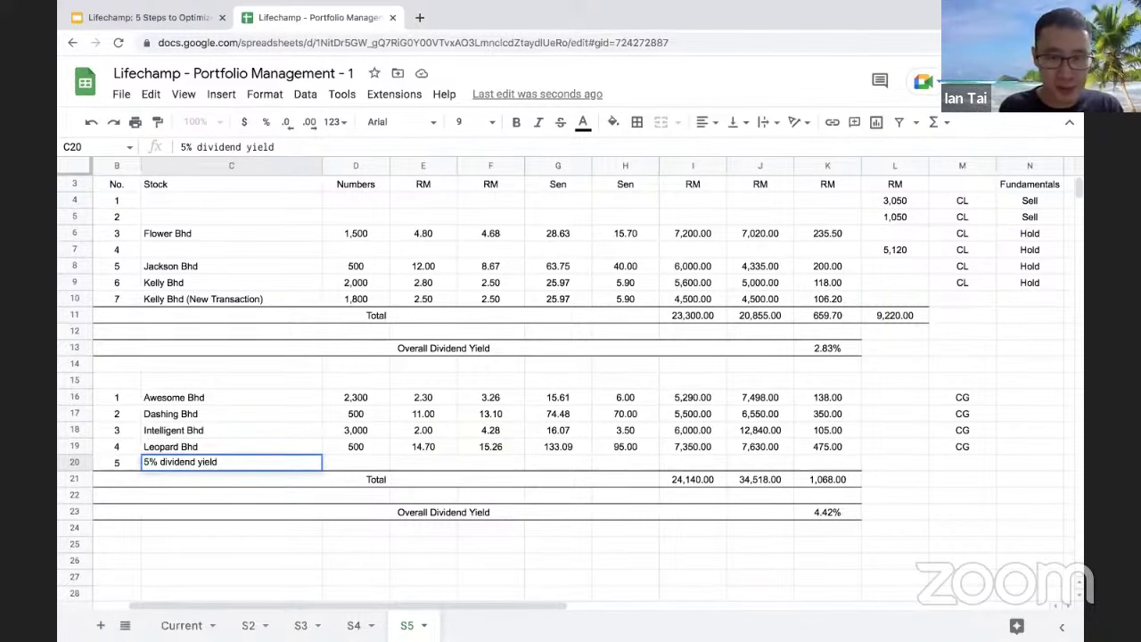
key(Tab)
key(Tab)
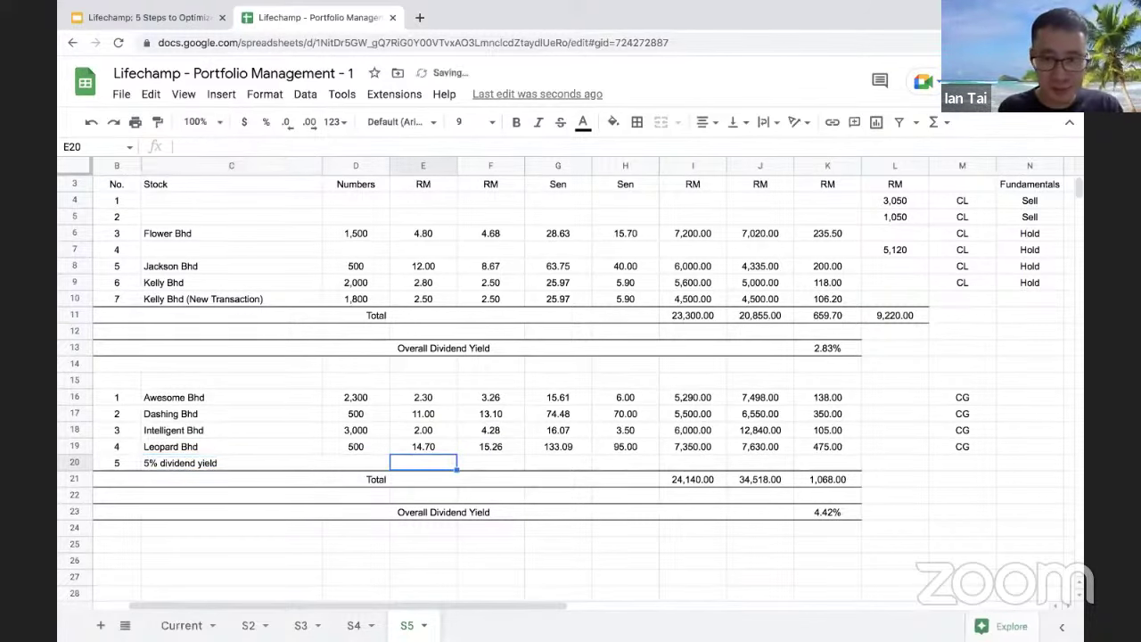
Step: Calculate the 5% dividend yield stock's Total Investment in I20 as the capital recouped minus the new Kelly Bhd investment, =L11-I10
click(705, 298)
click(883, 319)
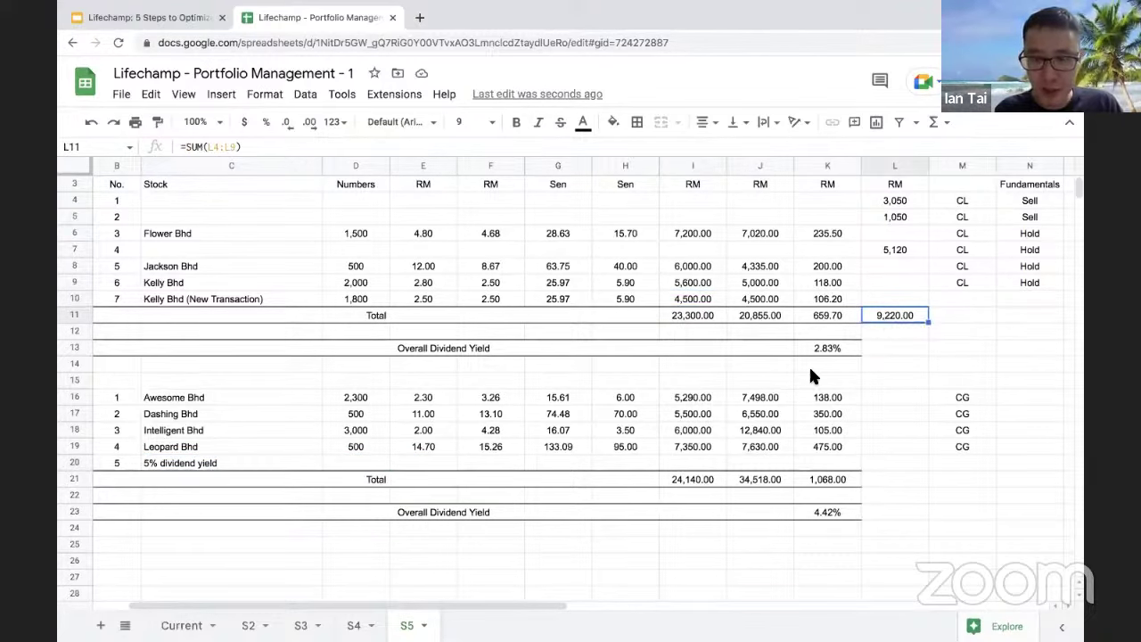
scroll(691, 464, up, 2)
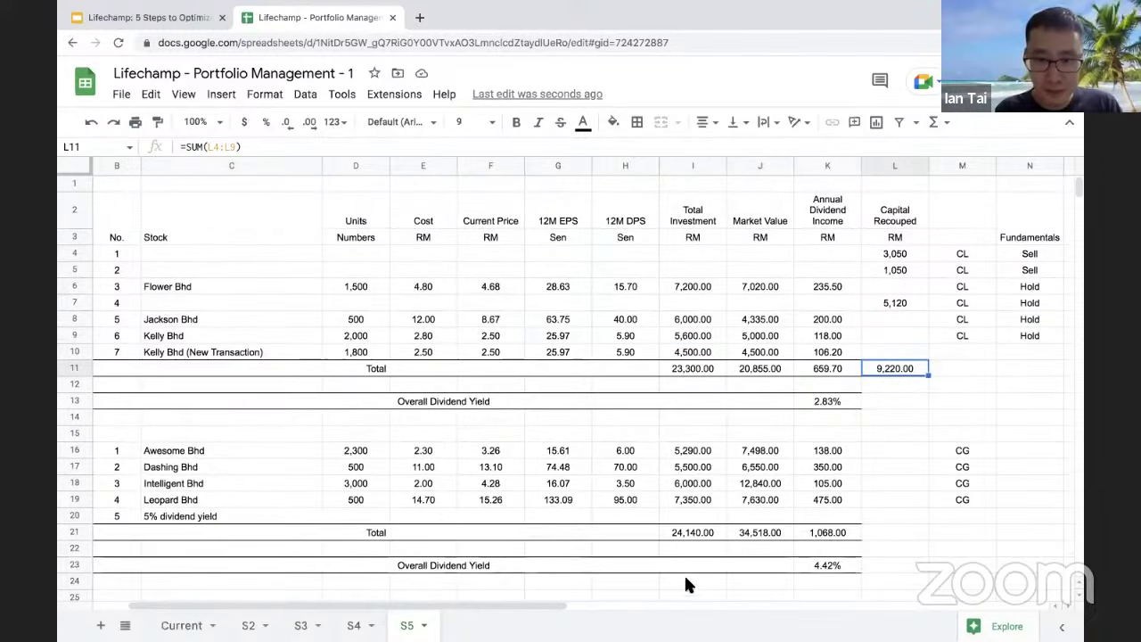
click(695, 516)
text(=)
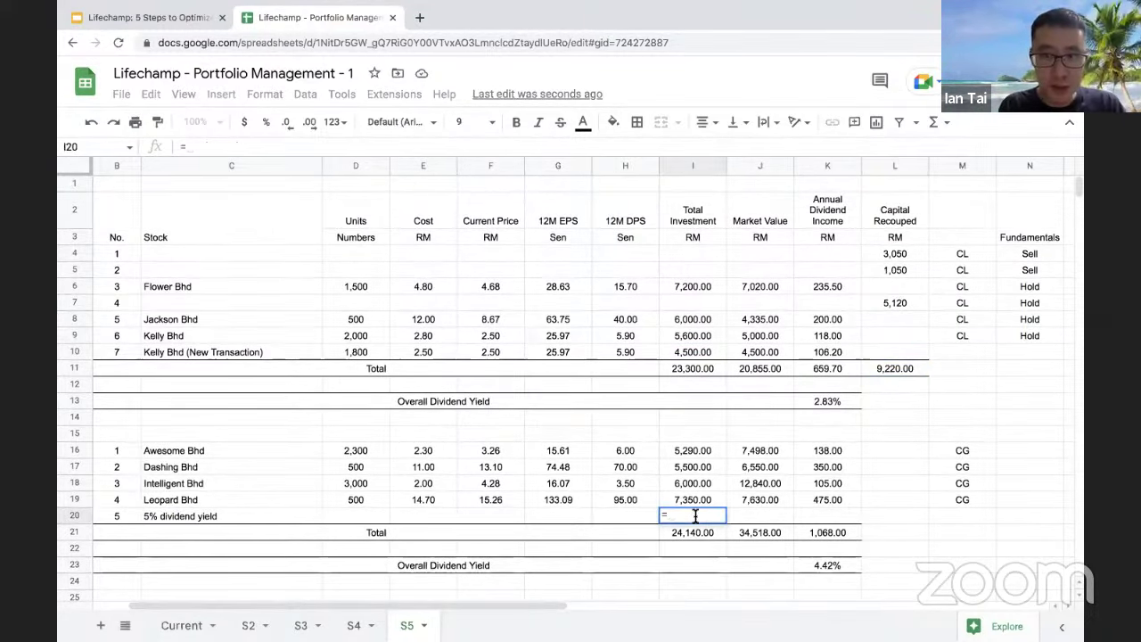
text(L11)
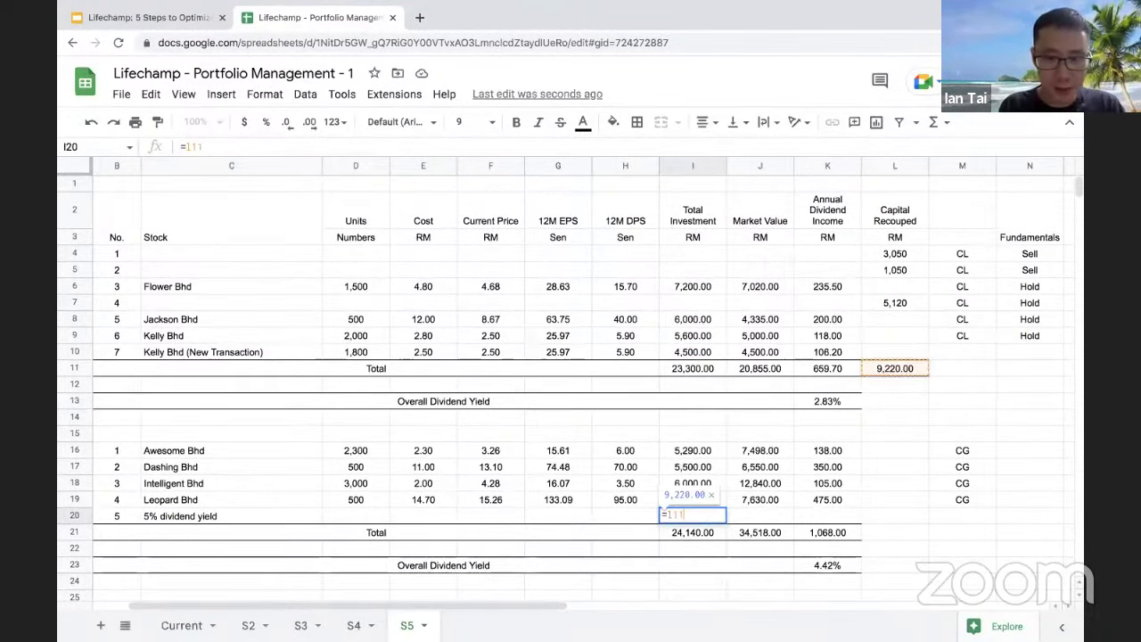
text(-)
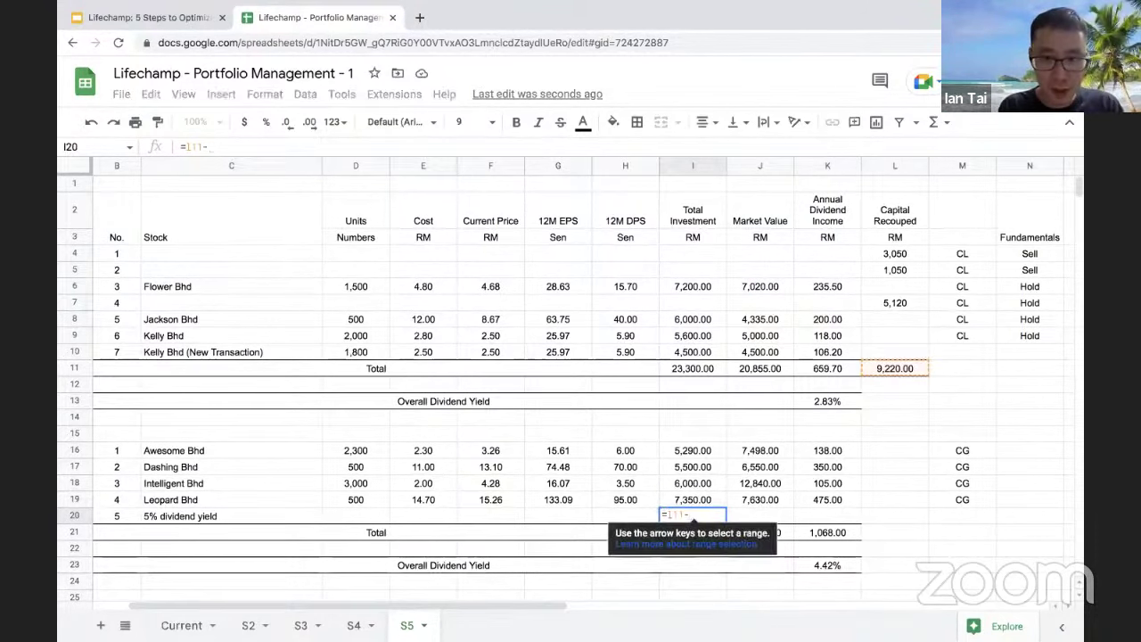
text(i10)
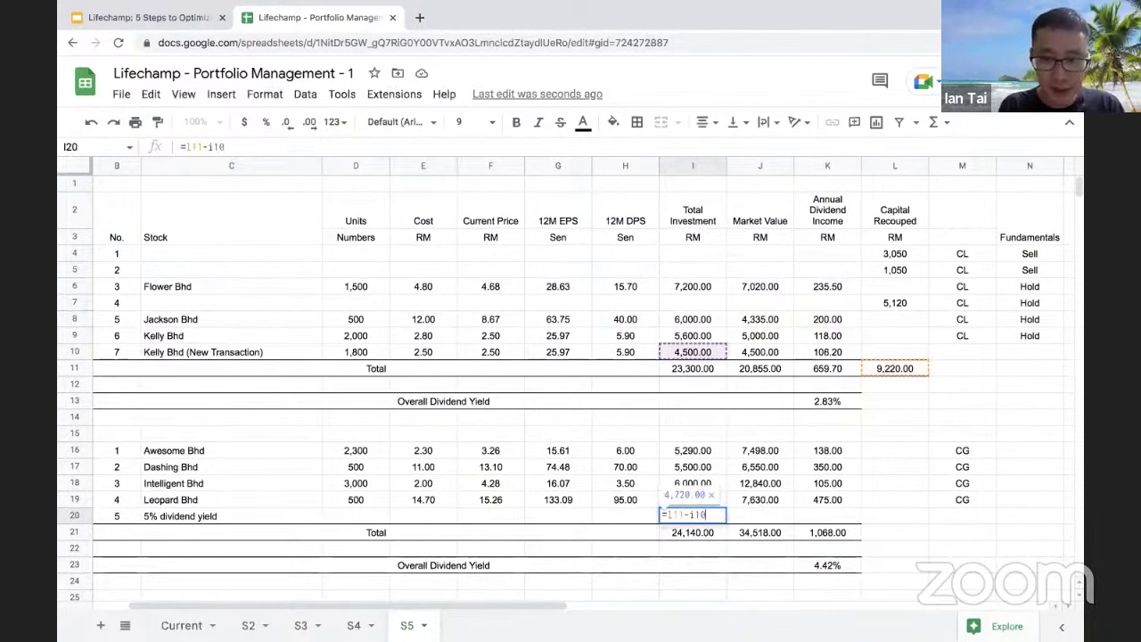
key(Return)
key(Up)
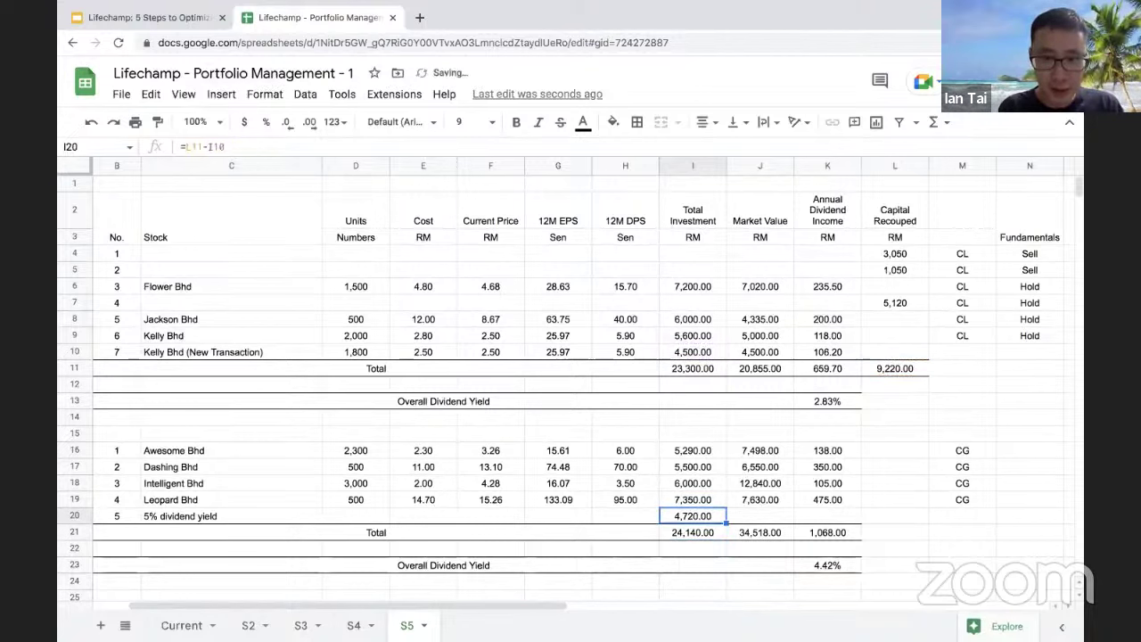
Step: Enter 4,720 as the Market Value of the 5% dividend yield stock in J20
key(Right)
key(Right)
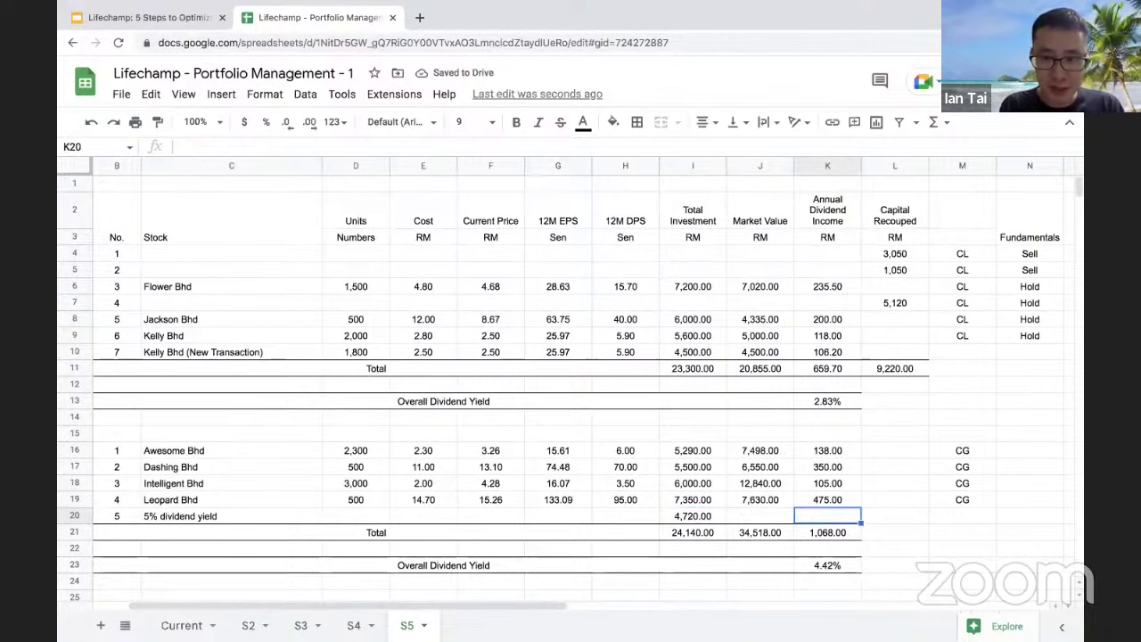
key(Left)
key(Left)
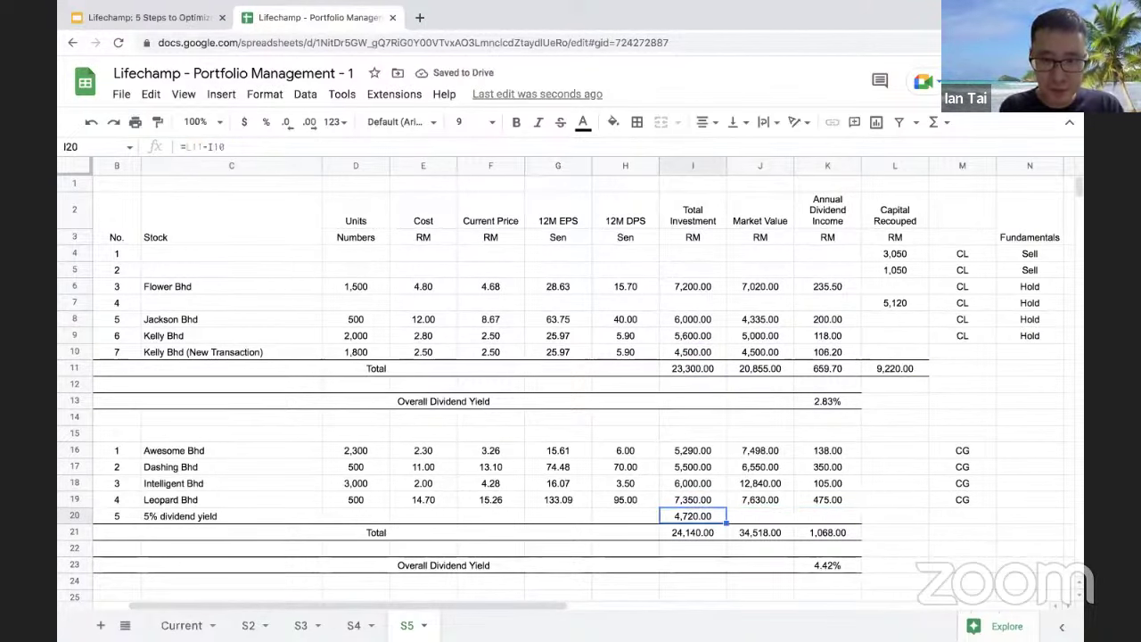
key(Right)
text(4,720)
key(Right)
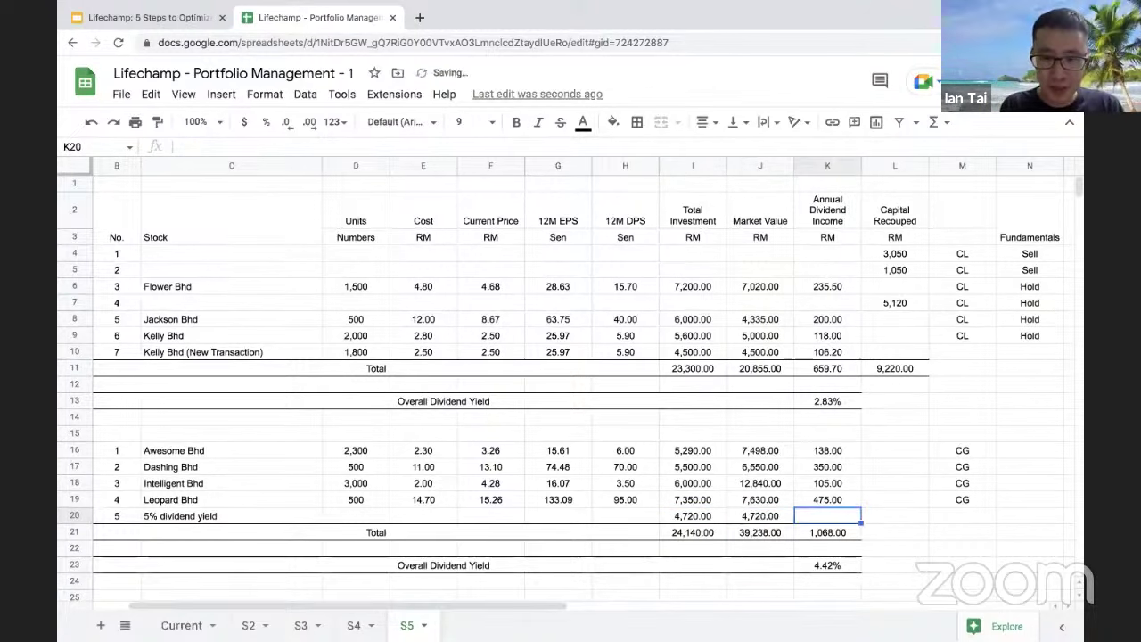
Step: Calculate the Annual Dividend Income of the 5% dividend yield stock in K20 with =I20*0.05
text(=)
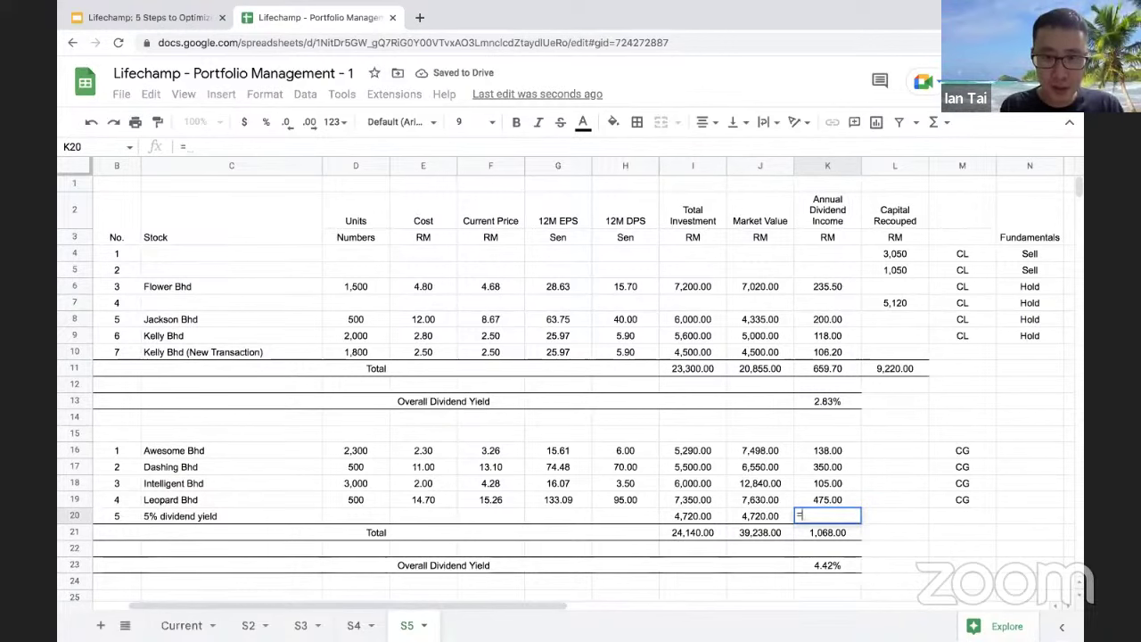
text(i2)
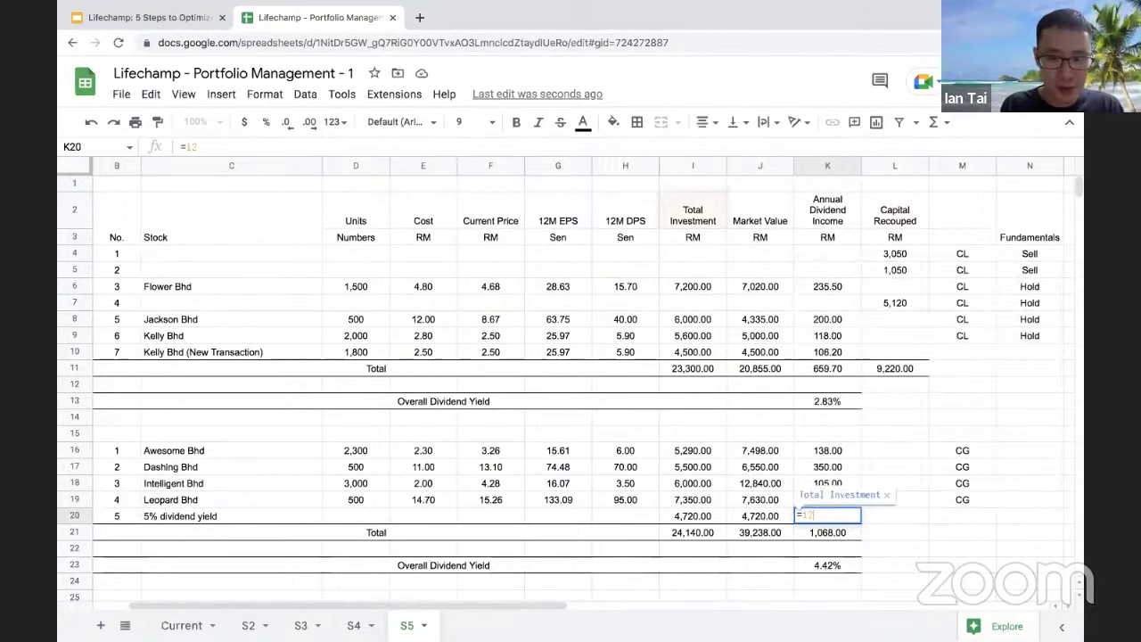
text(0*0.05)
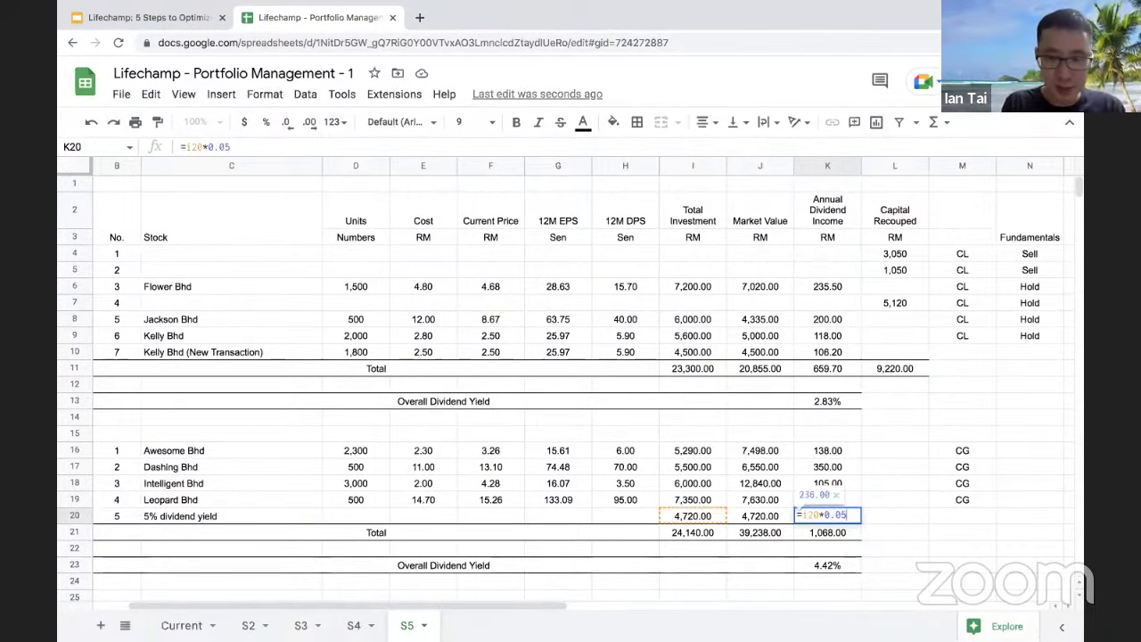
key(Return)
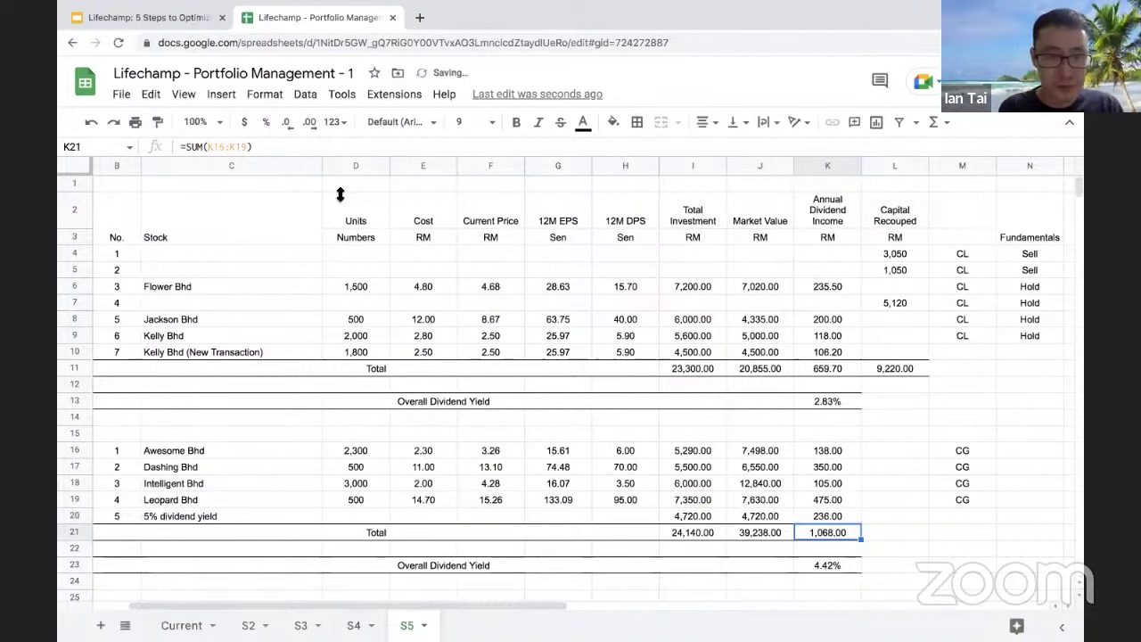
Step: Extend the CG stocks' dividend total in K21 to sum K16:K20 and copy the formula across to the Market Value and Total Investment totals
click(246, 146)
key(BackSpace)
key(BackSpace)
text(20)
key(Return)
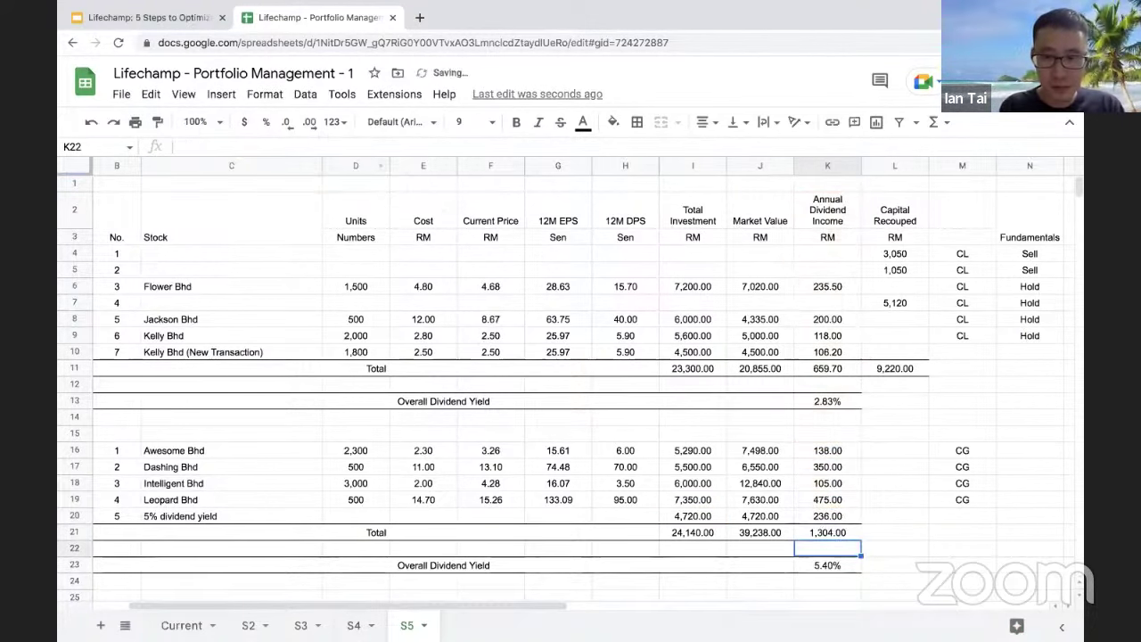
click(756, 533)
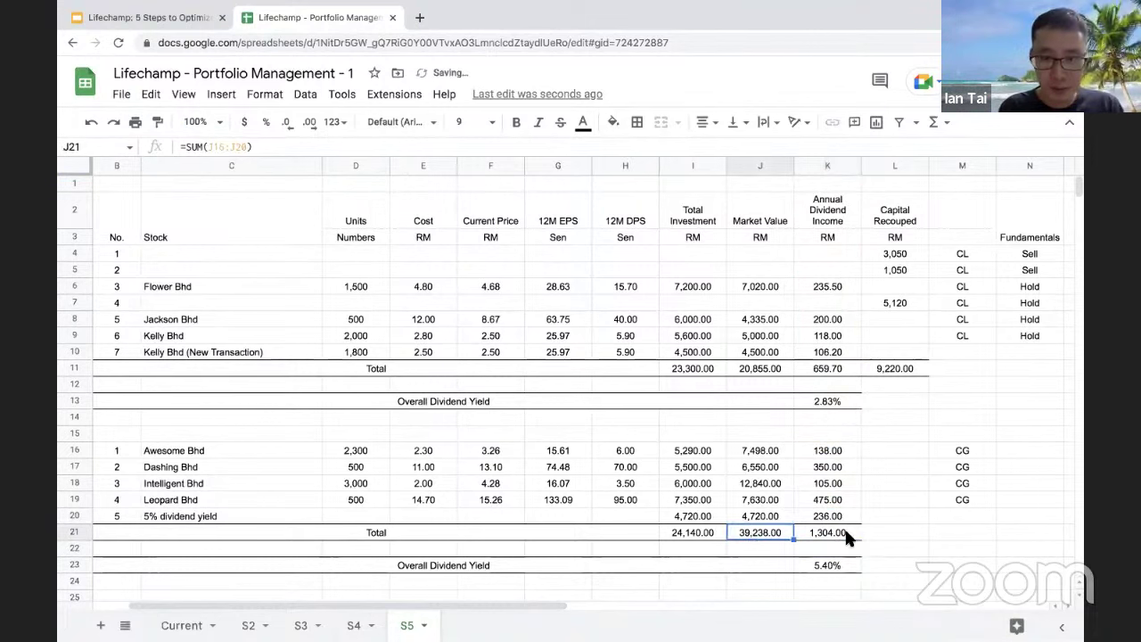
click(845, 527)
drag(864, 540, 711, 538)
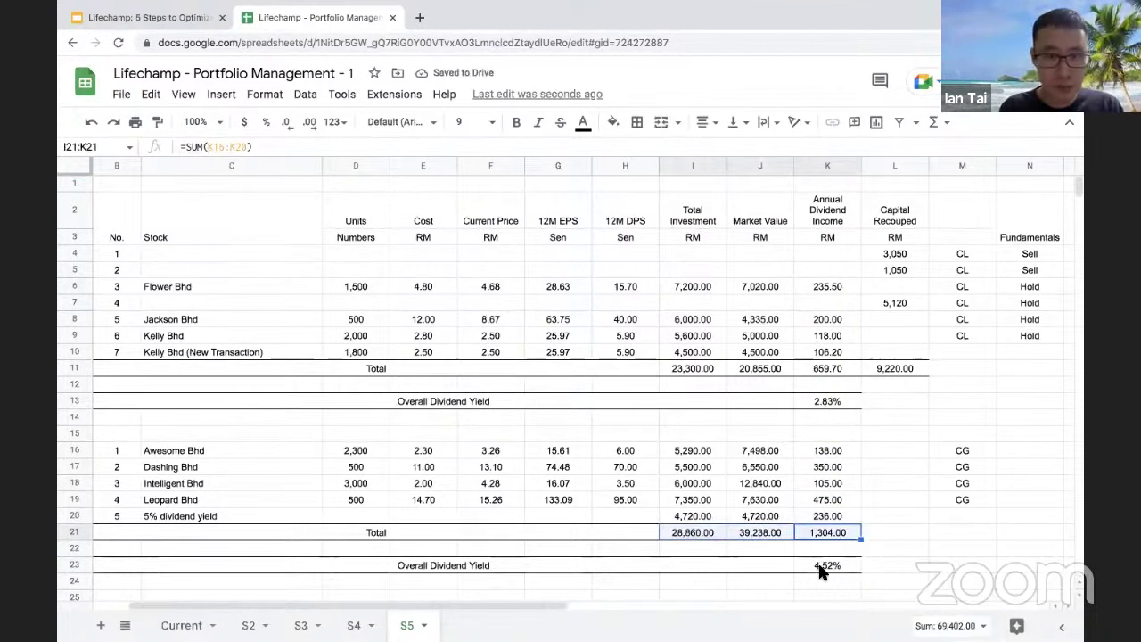
Step: Check the overall dividend yield of the CG stocks in K23 and review both stock tables on sheet S5
click(820, 568)
scroll(821, 572, down, 2)
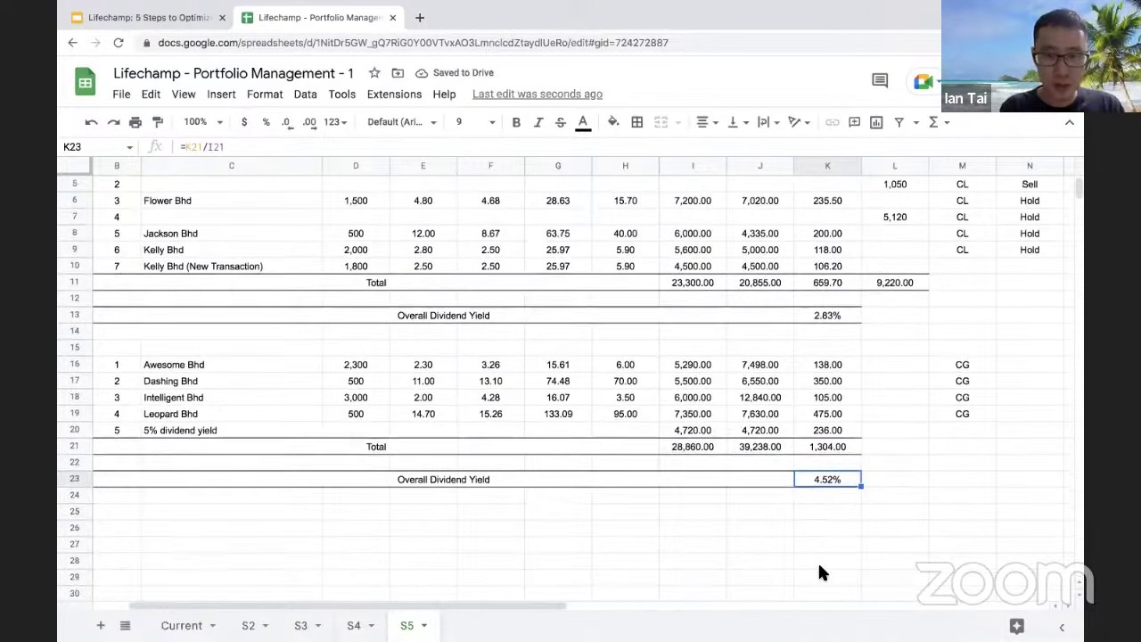
click(733, 530)
scroll(733, 531, up, 2)
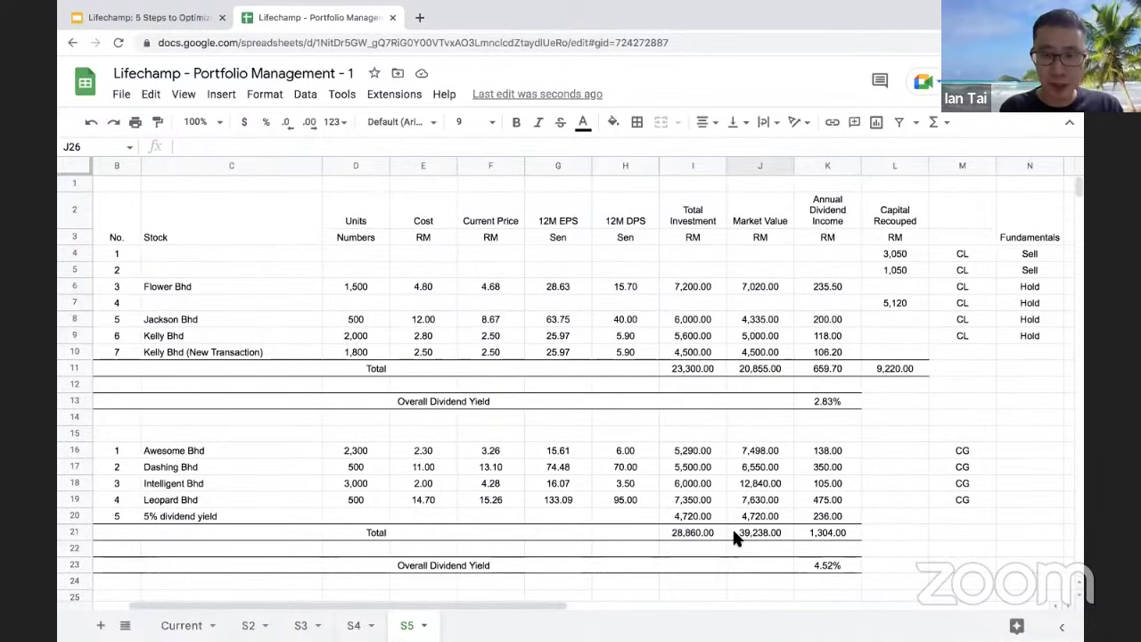
scroll(734, 538, down, 2)
scroll(575, 421, up, 1)
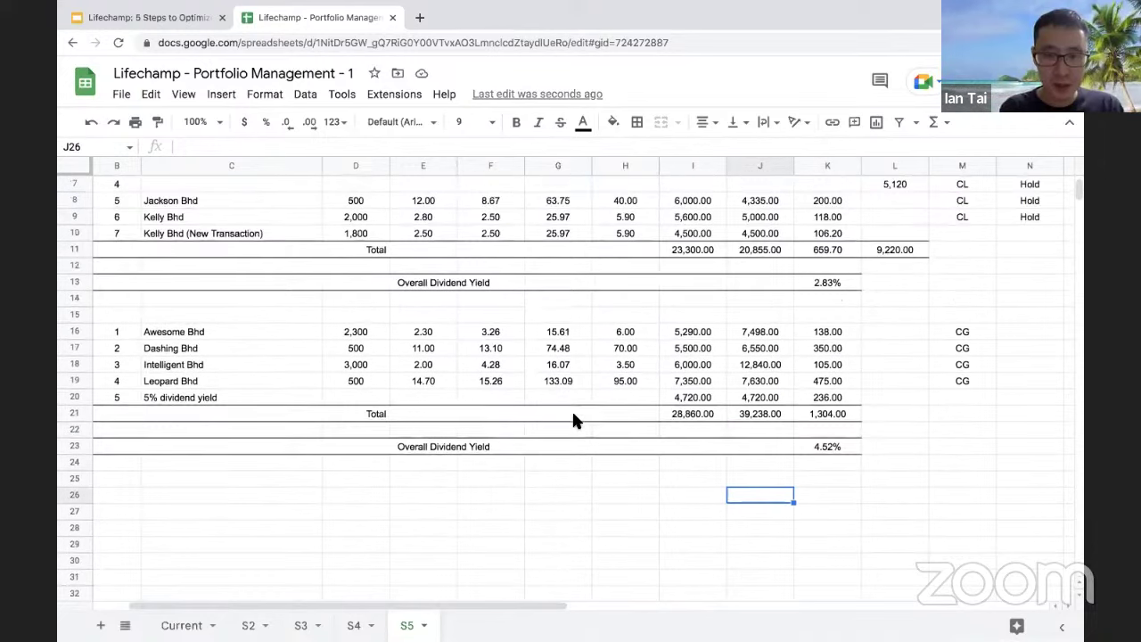
Step: Calculate the combined Total Investment of the CL and CG stocks in I25 with =I11+I21
click(683, 481)
scroll(684, 481, up, 2)
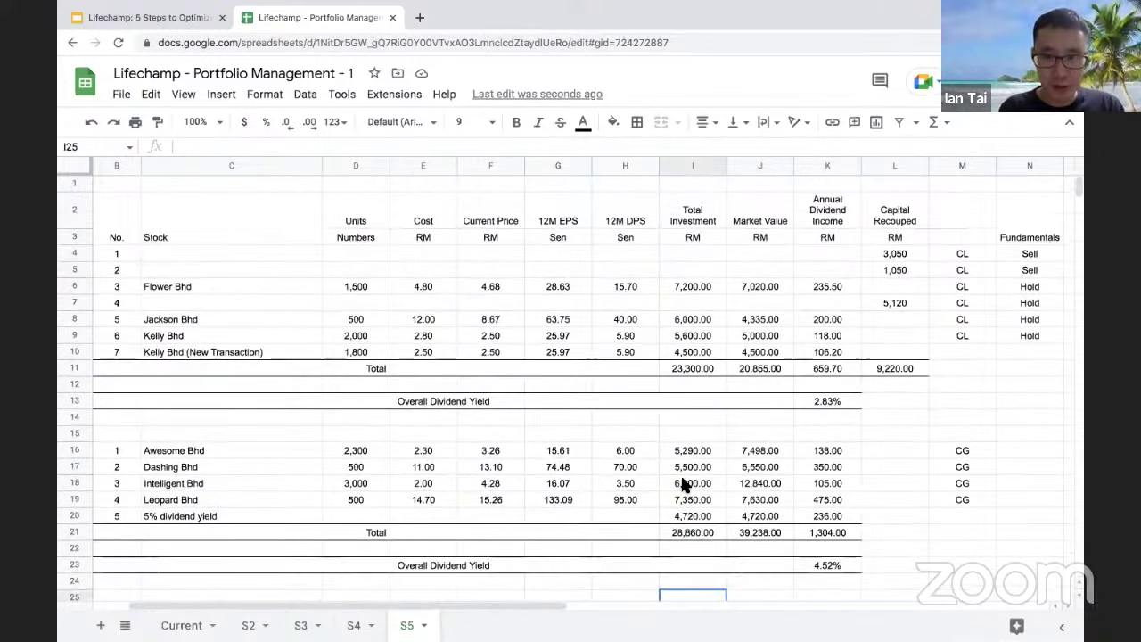
scroll(683, 481, down, 1)
scroll(683, 482, up, 1)
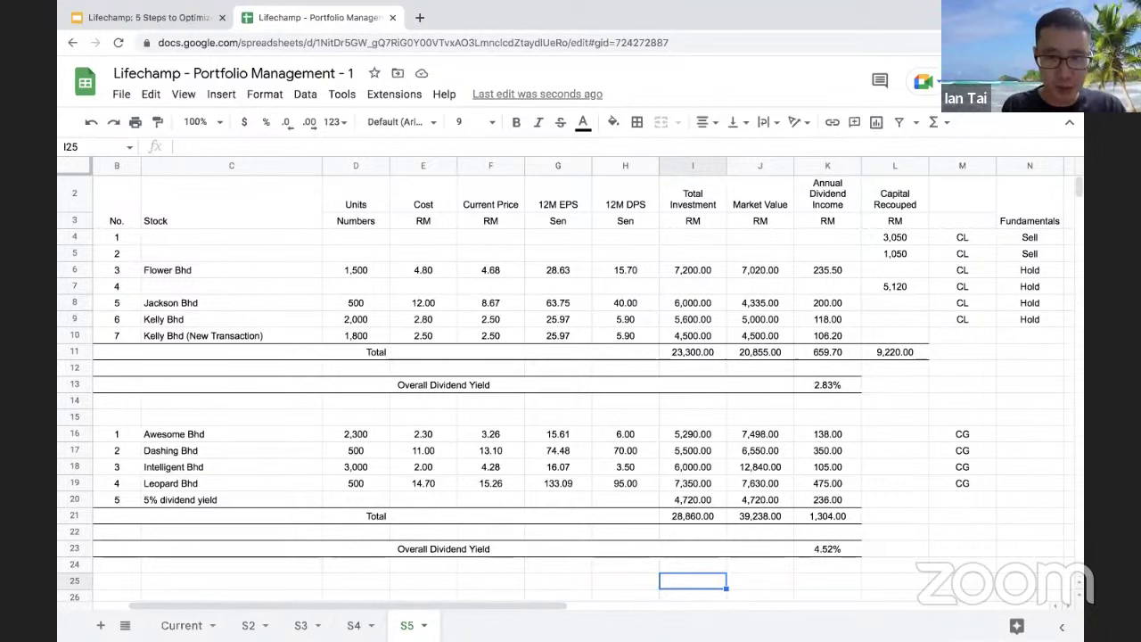
text(=i)
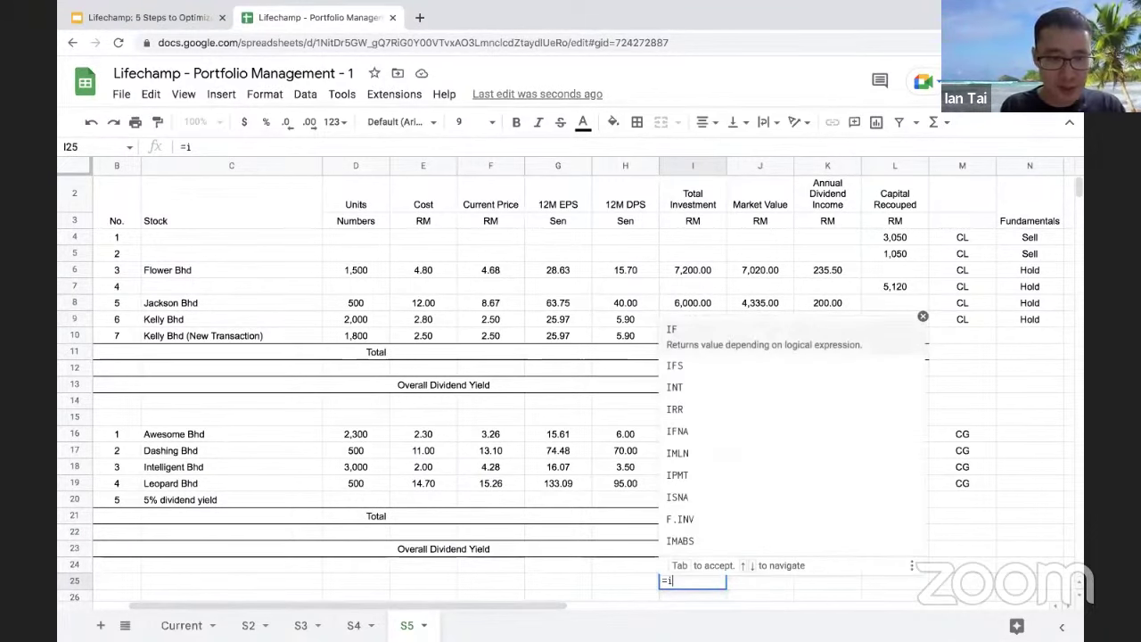
text(11)
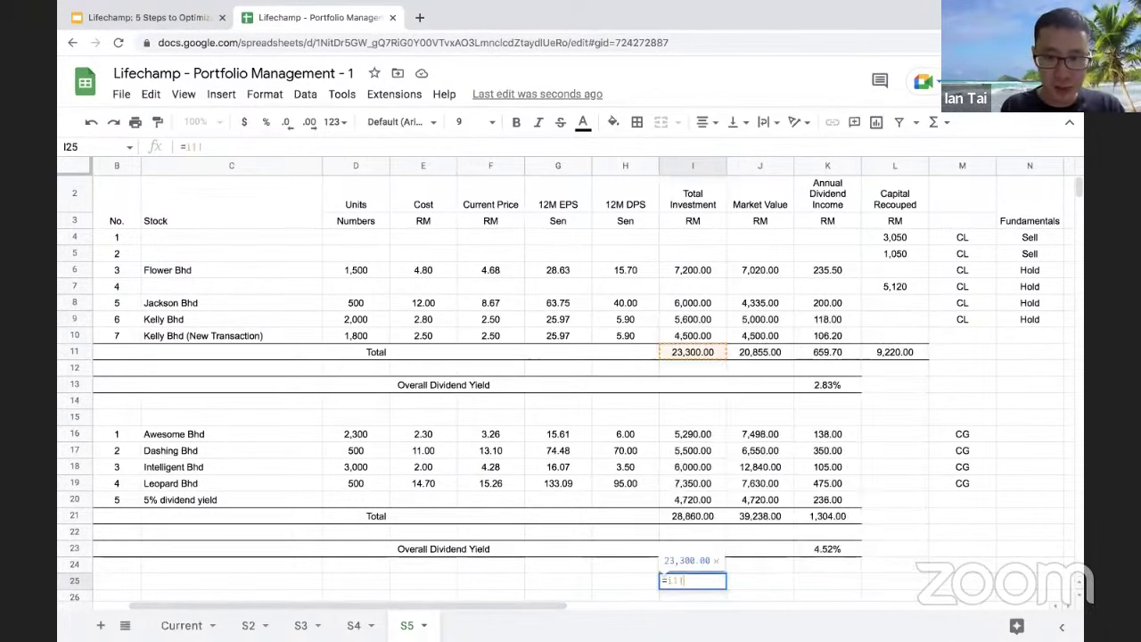
text(+)
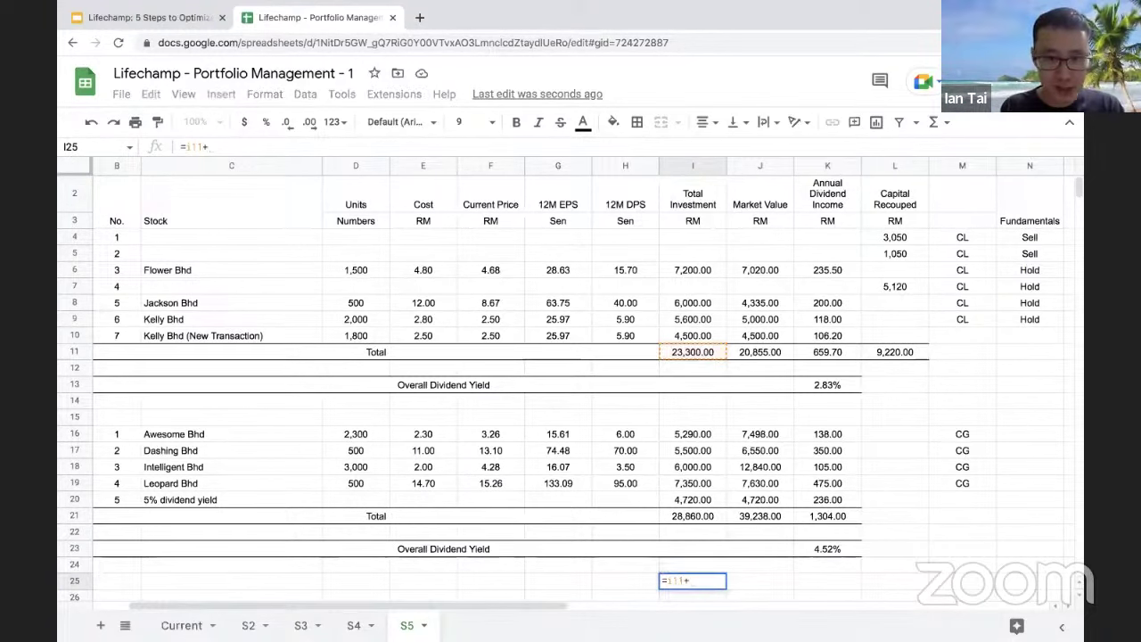
text(i21)
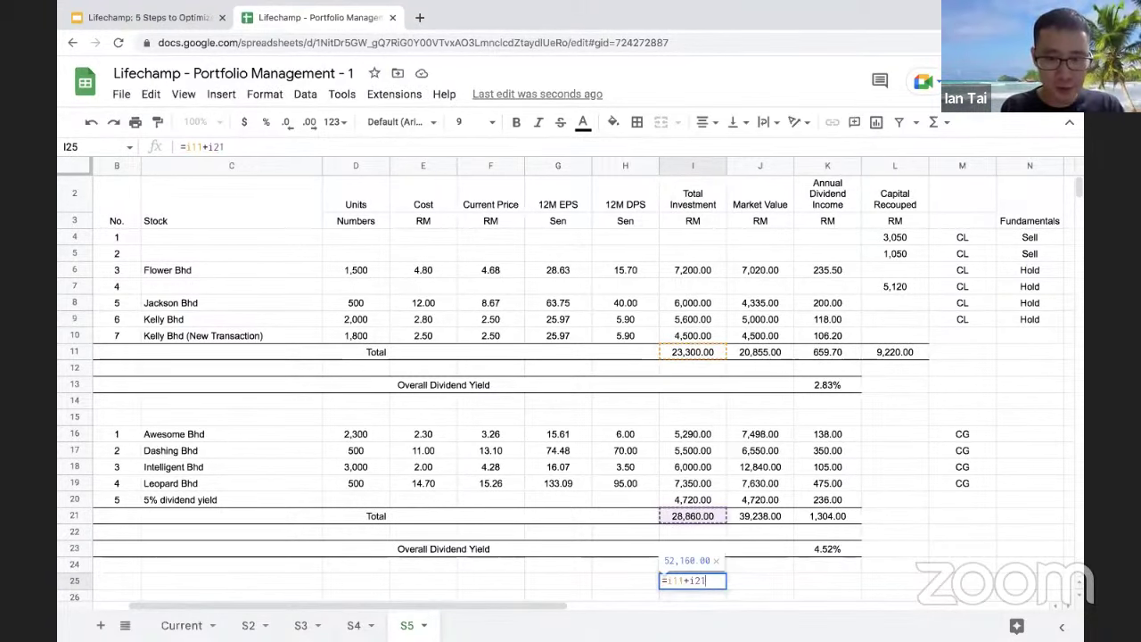
key(Return)
key(Up)
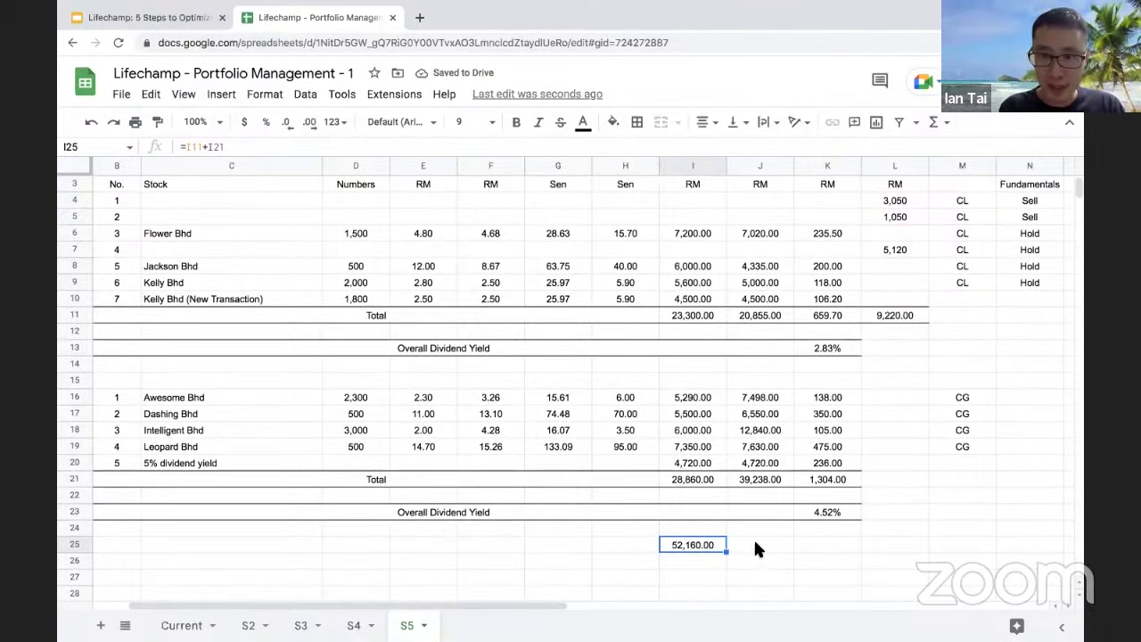
Step: Copy the combined total formula from I25 across to J25 and K25 for Market Value and Annual Dividend Income
scroll(754, 540, up, 1)
scroll(727, 599, down, 2)
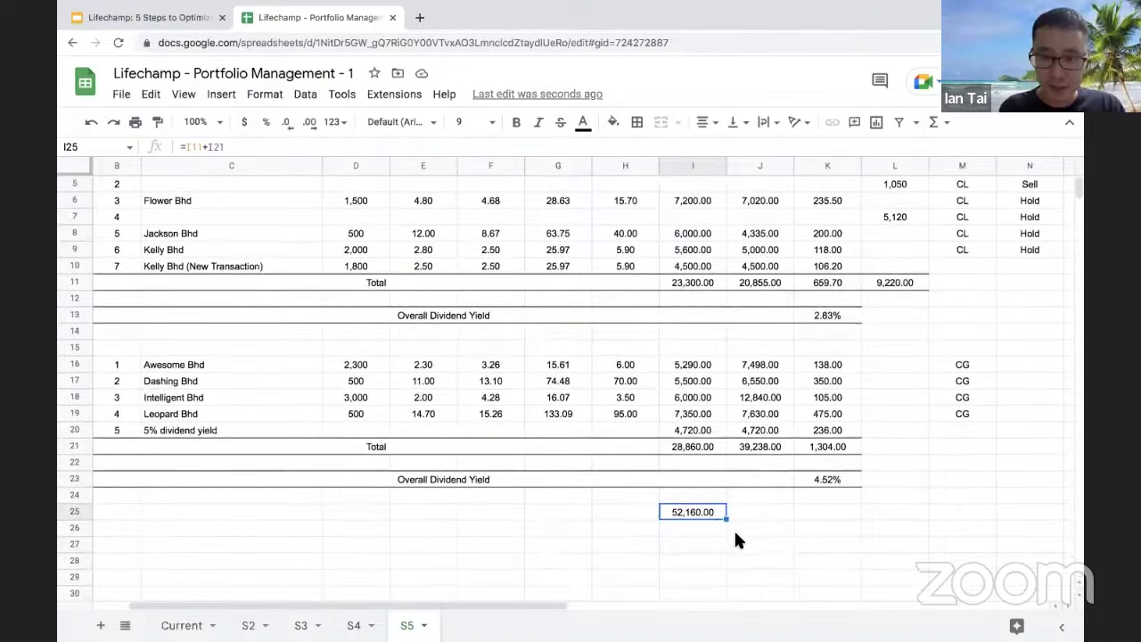
drag(727, 518, 774, 515)
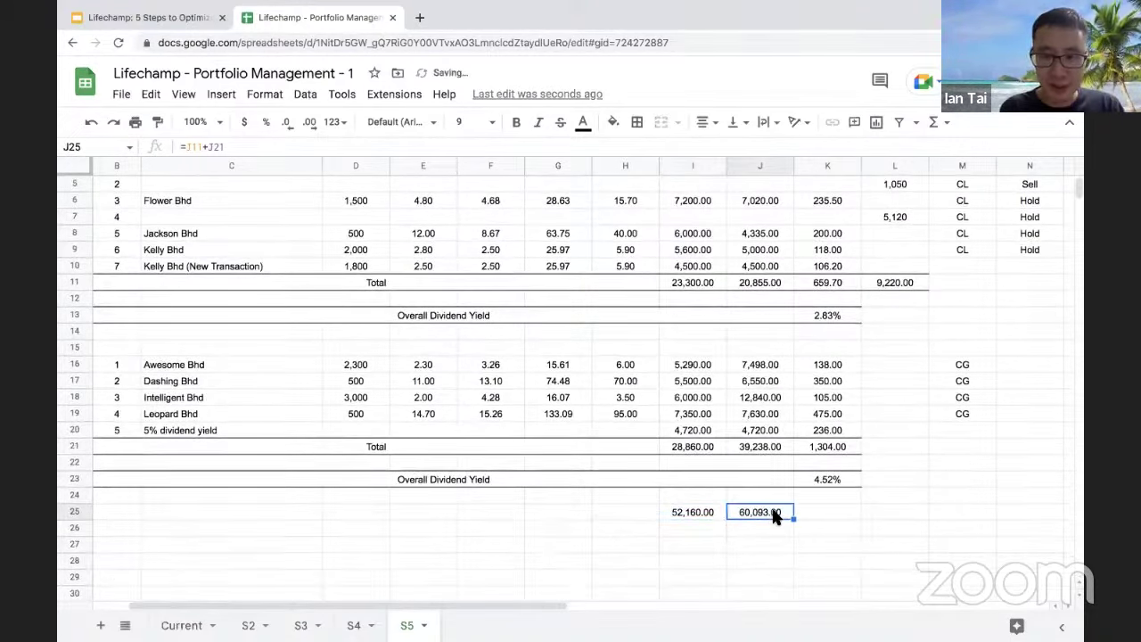
scroll(774, 516, up, 2)
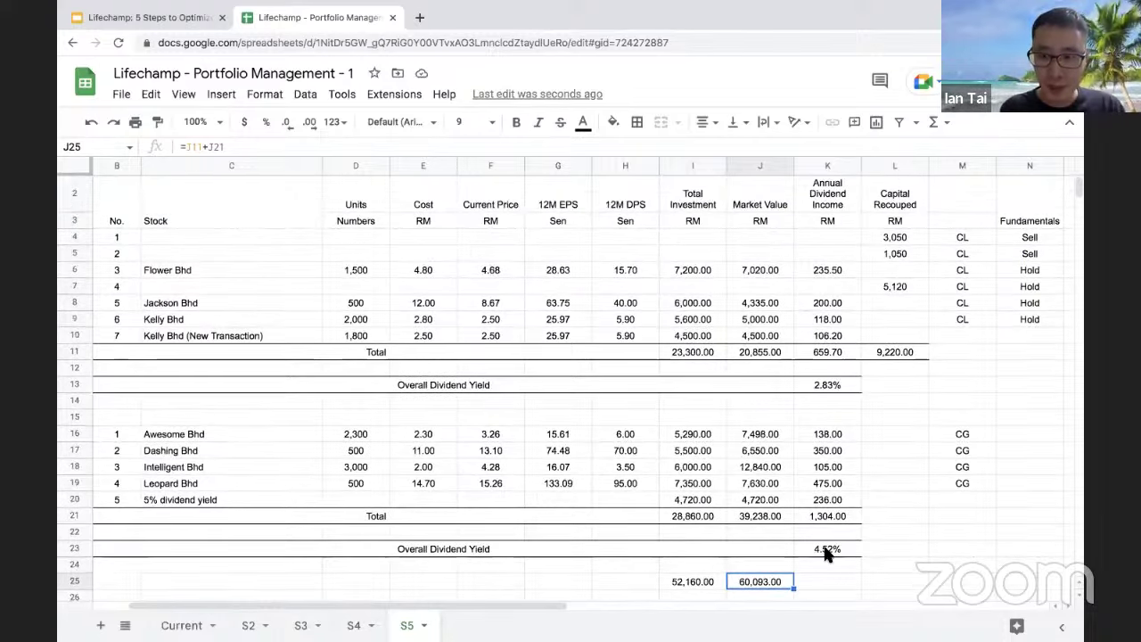
drag(793, 589, 811, 583)
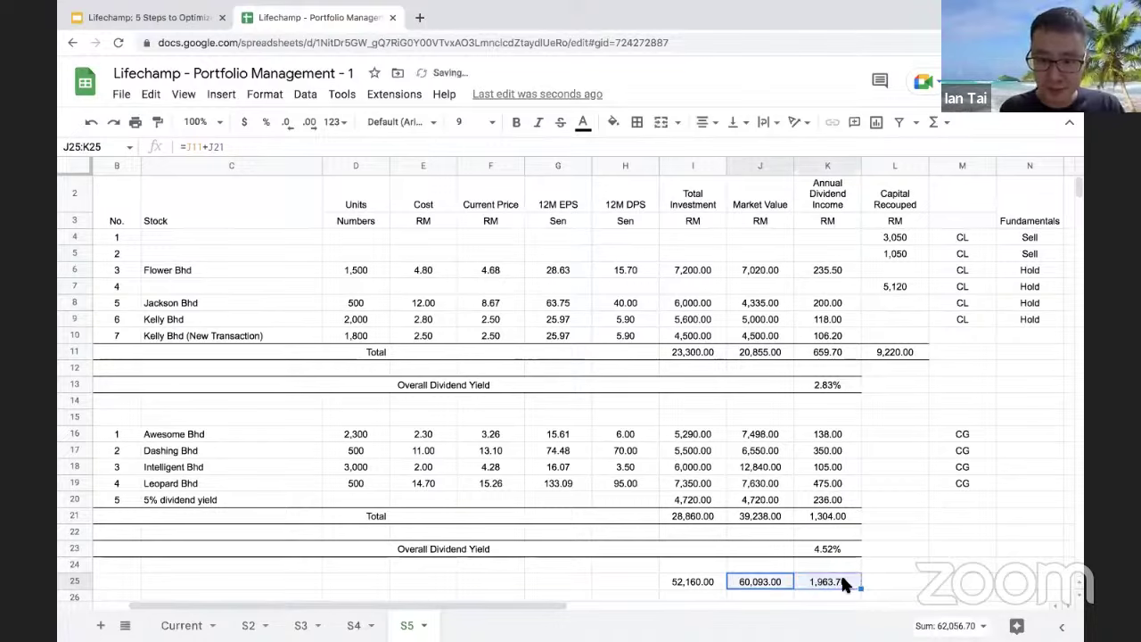
click(843, 580)
Step: Examine the CL dividend total in K11, the combined dividend income in K25 and the yield formula in K13
click(826, 351)
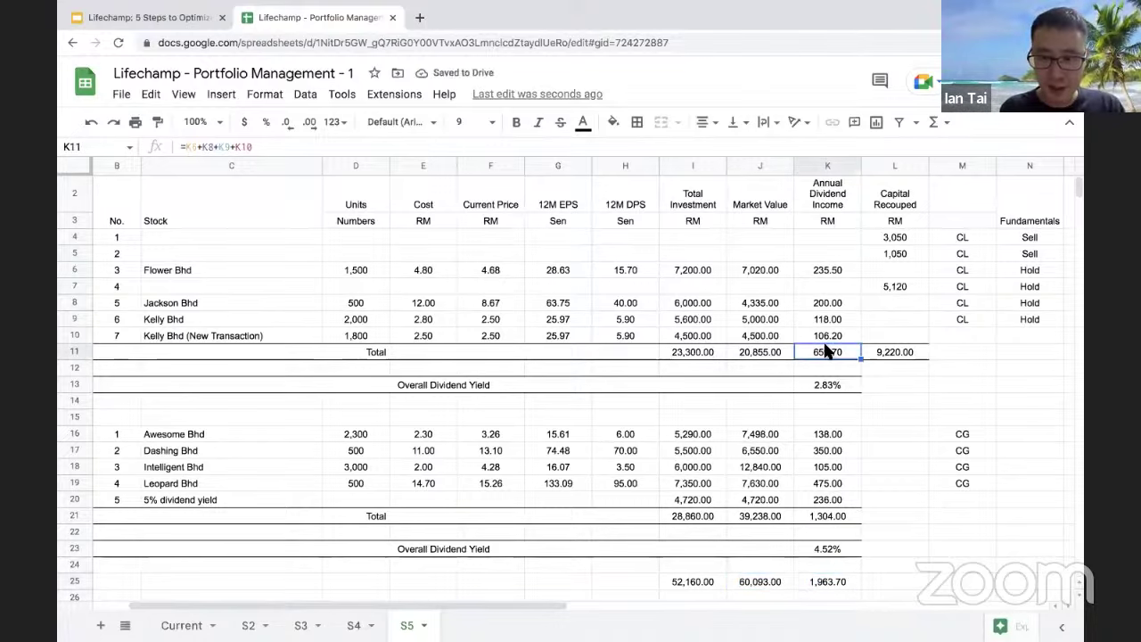
click(829, 584)
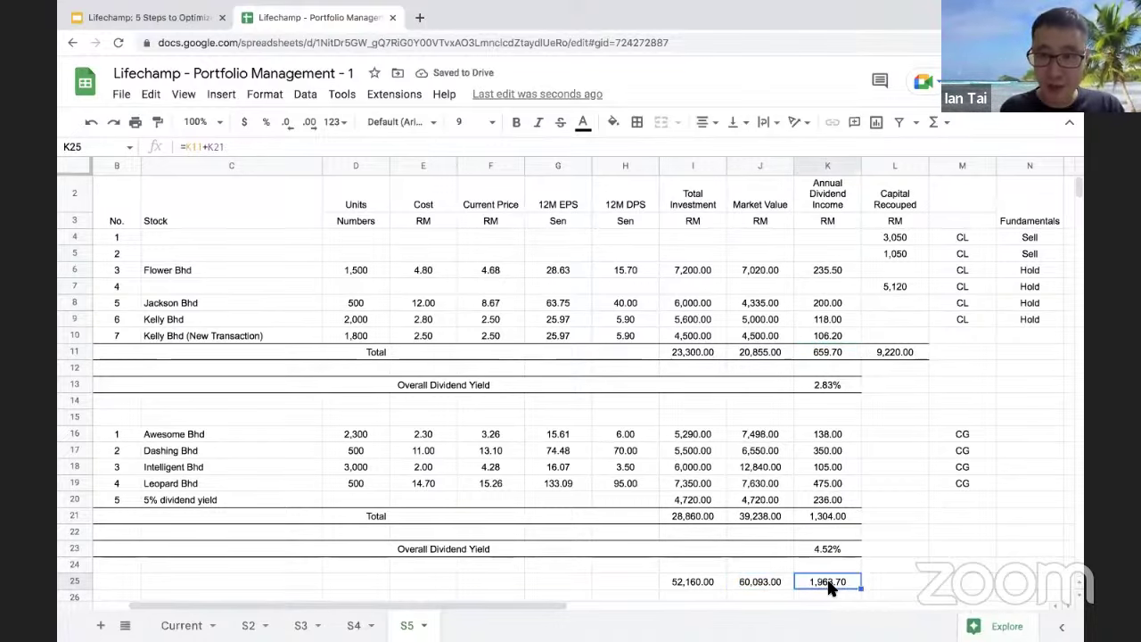
scroll(843, 557, down, 1)
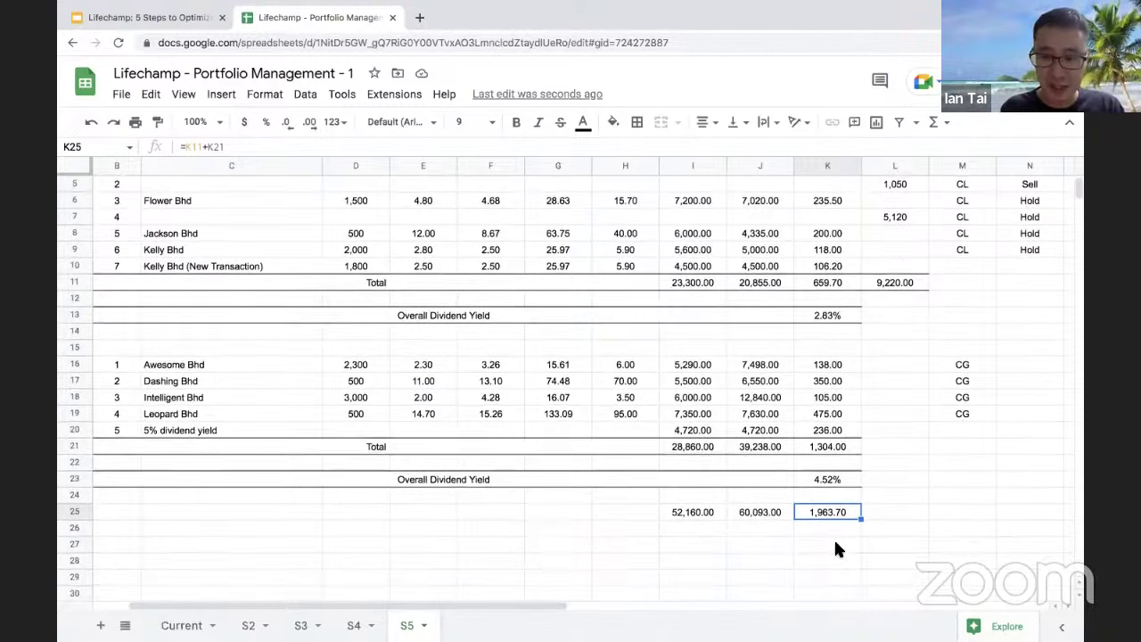
click(838, 546)
scroll(836, 548, up, 1)
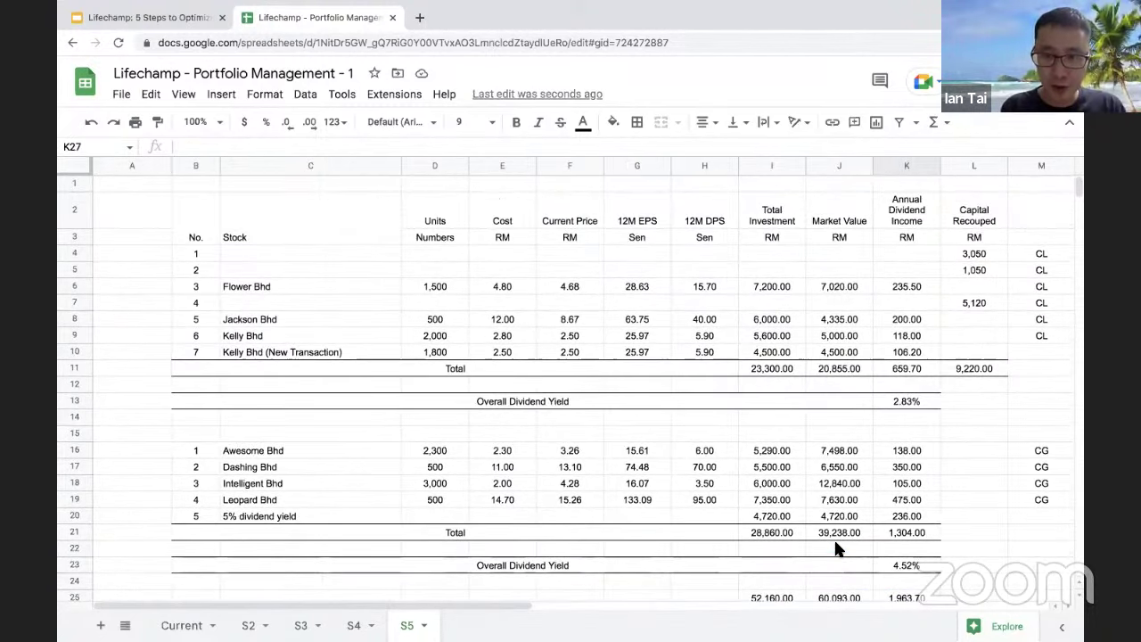
scroll(836, 547, right, 2)
scroll(836, 549, down, 2)
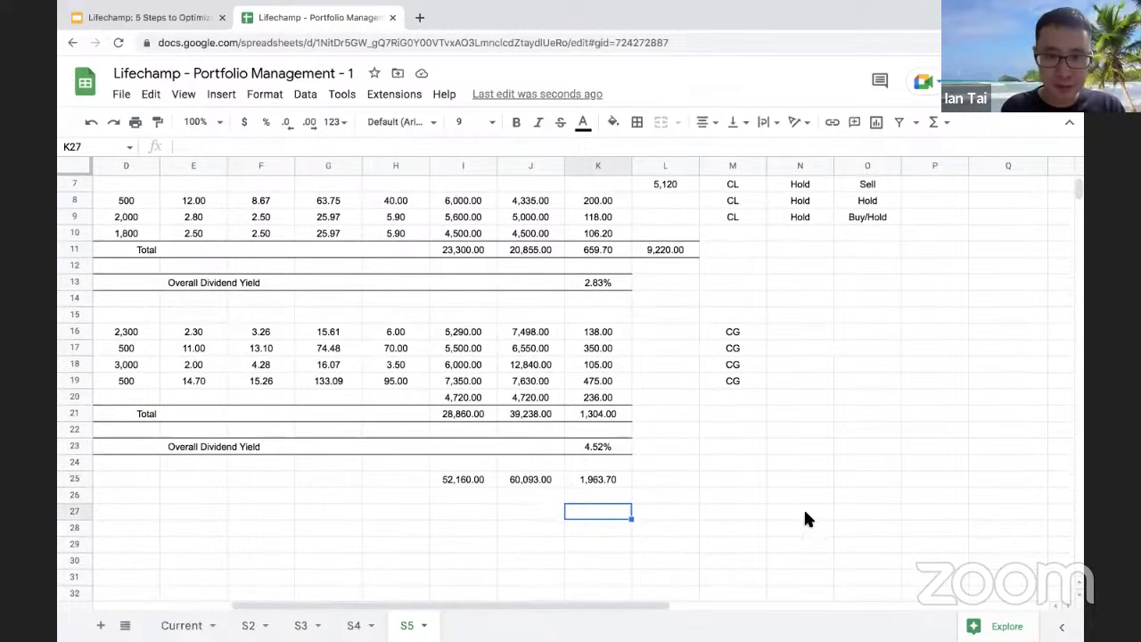
click(598, 285)
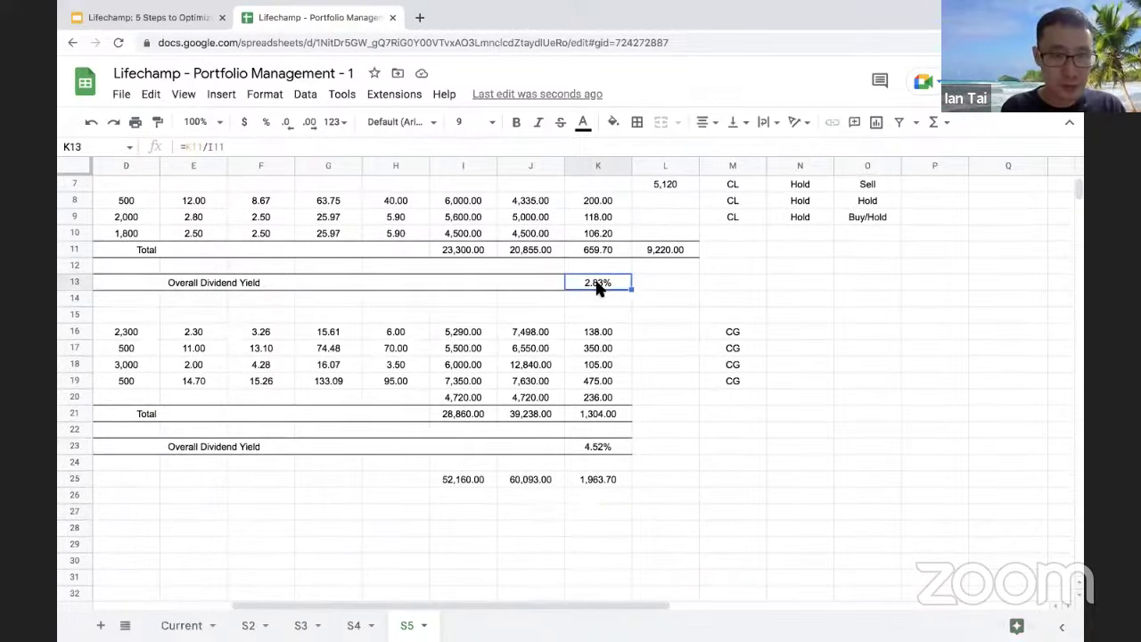
scroll(597, 285, up, 2)
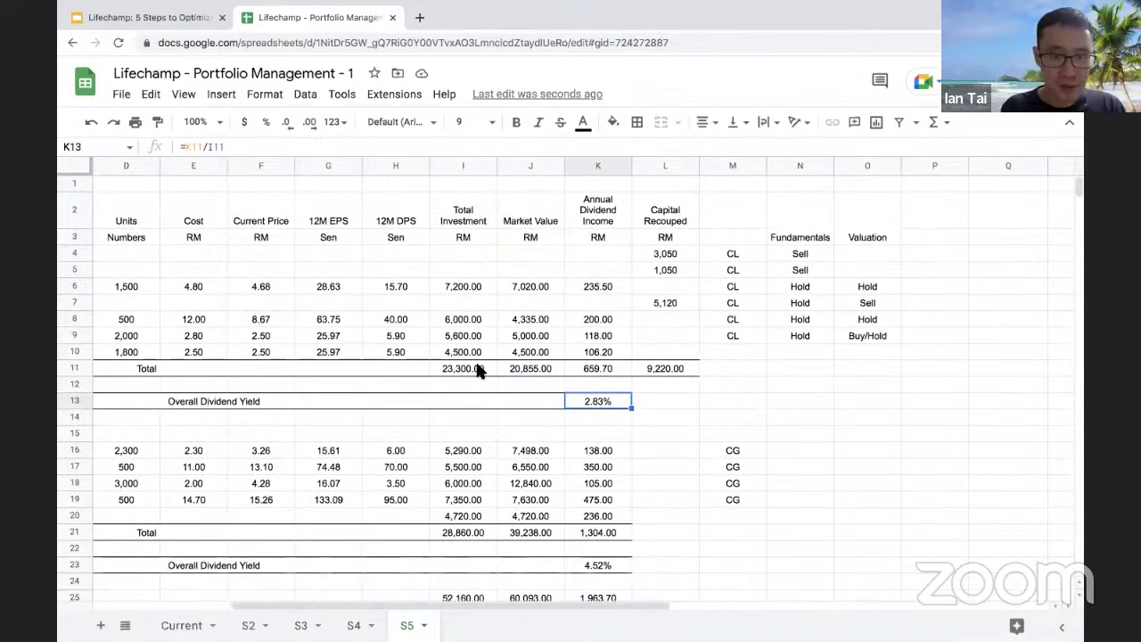
scroll(501, 421, down, 4)
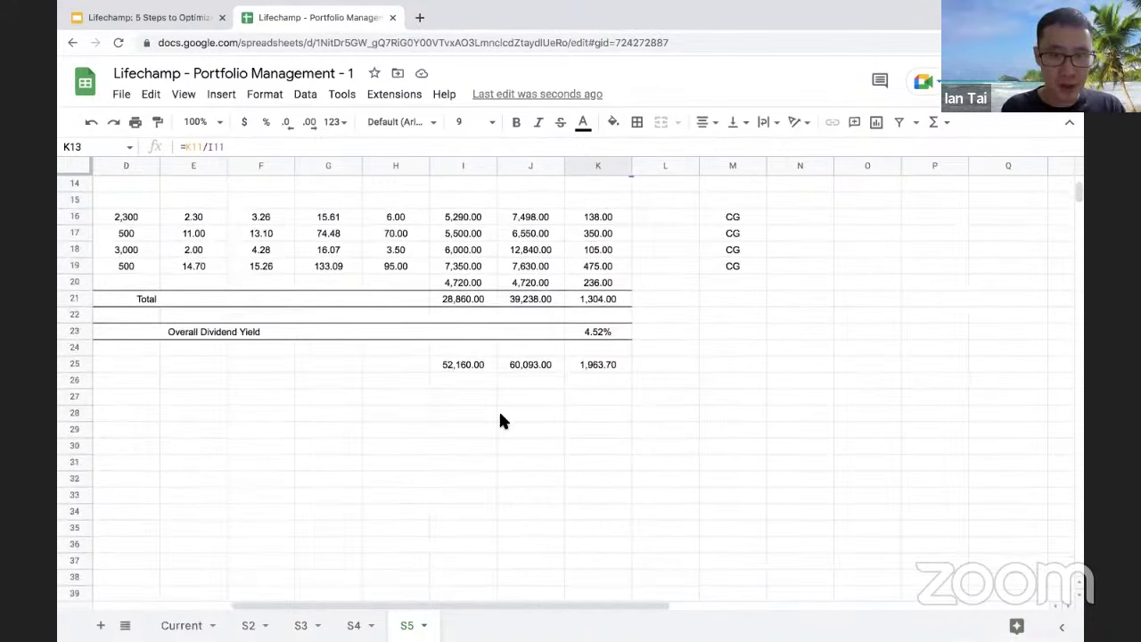
Step: Calculate the whole portfolio's dividend yield in K27 with =K25/I25 and format it as a percentage
click(604, 396)
text(=)
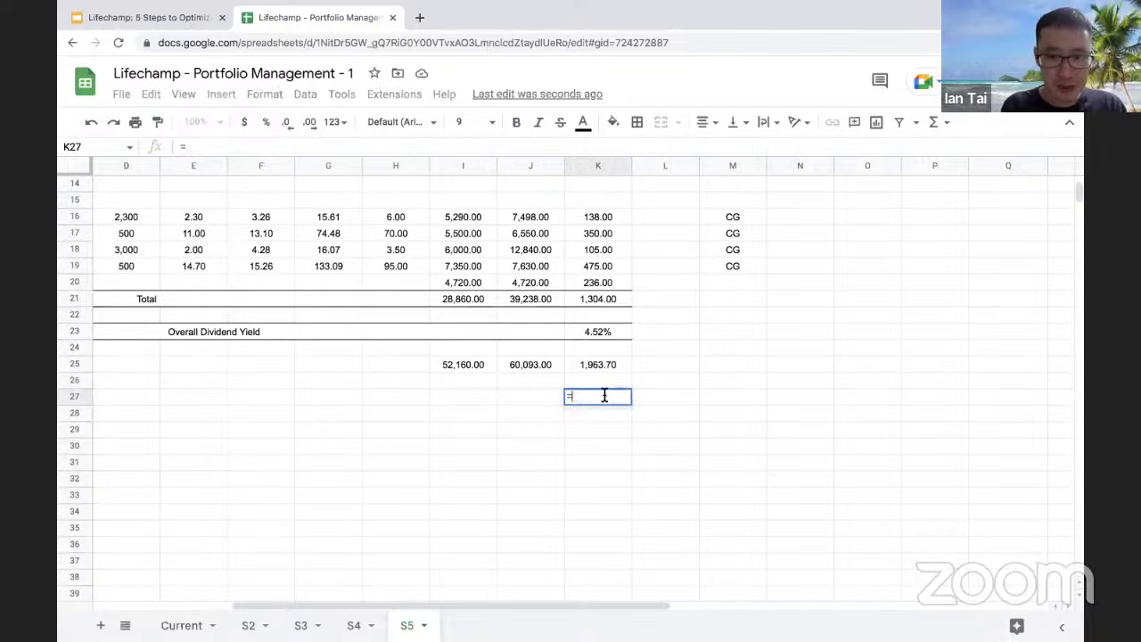
text(k25)
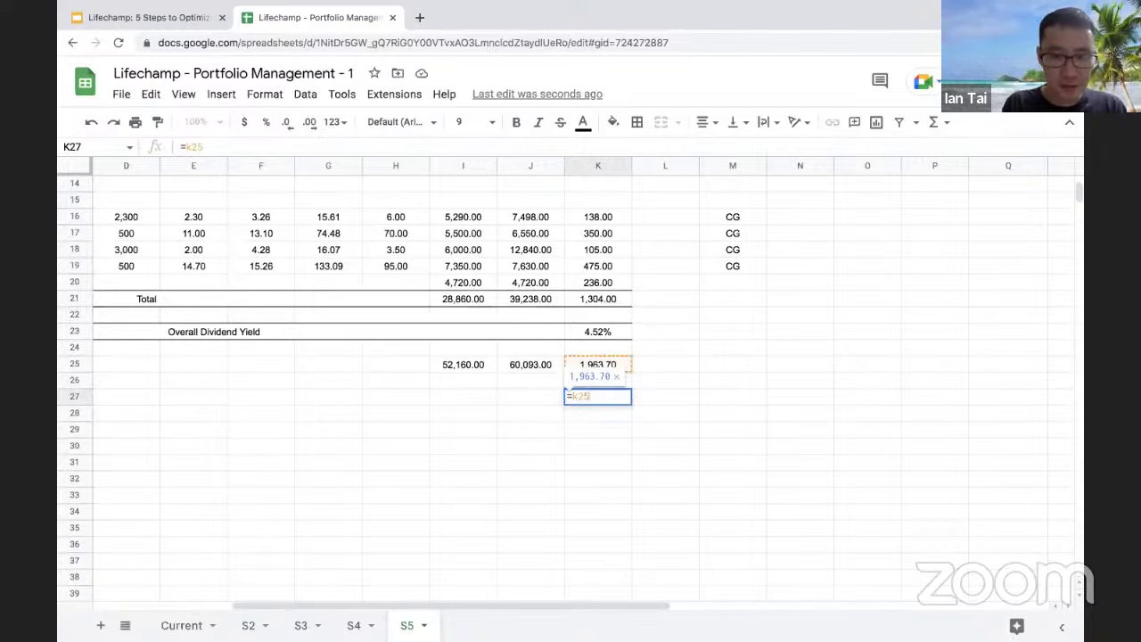
text(/i25)
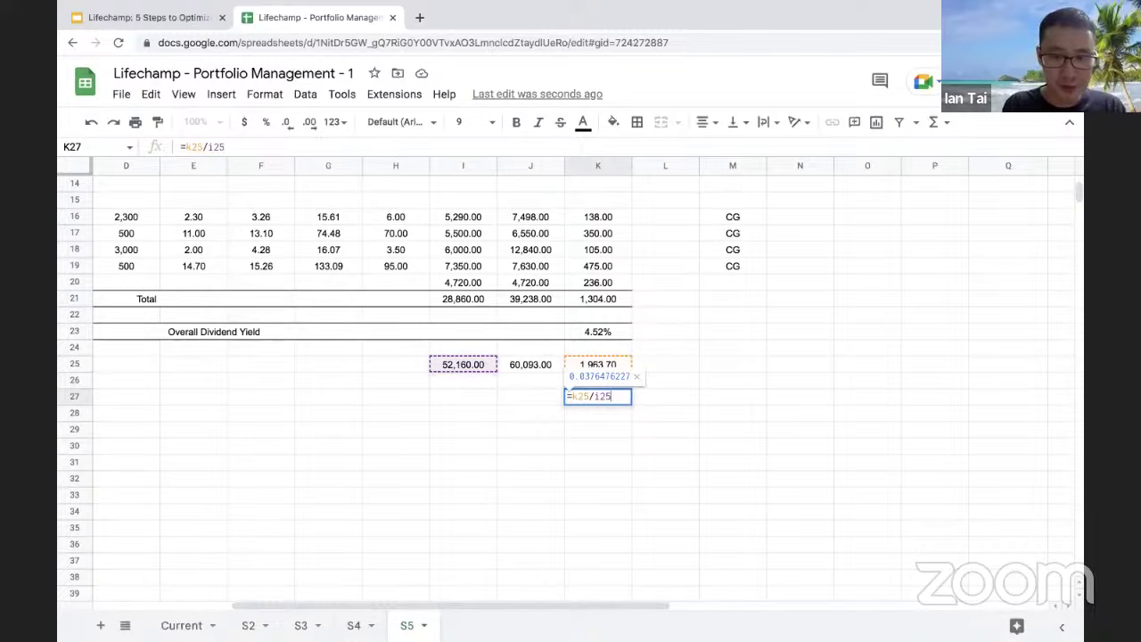
key(Return)
click(580, 396)
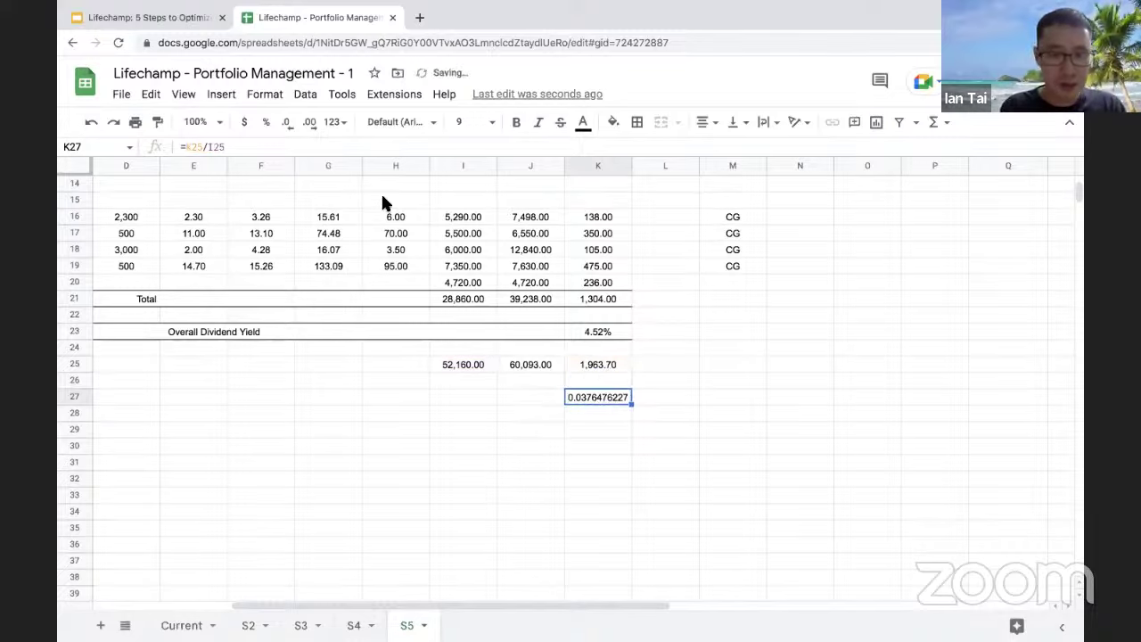
click(265, 125)
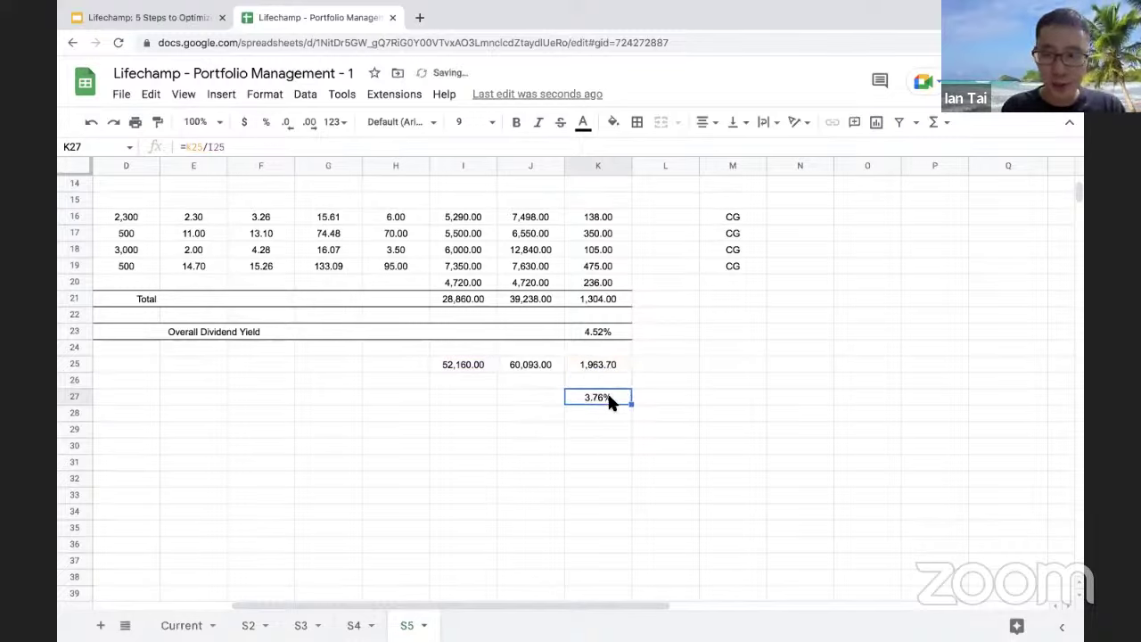
Step: Look up the original portfolio's overall dividend yield in K16 of sheet Current, and return to sheet S5
click(175, 625)
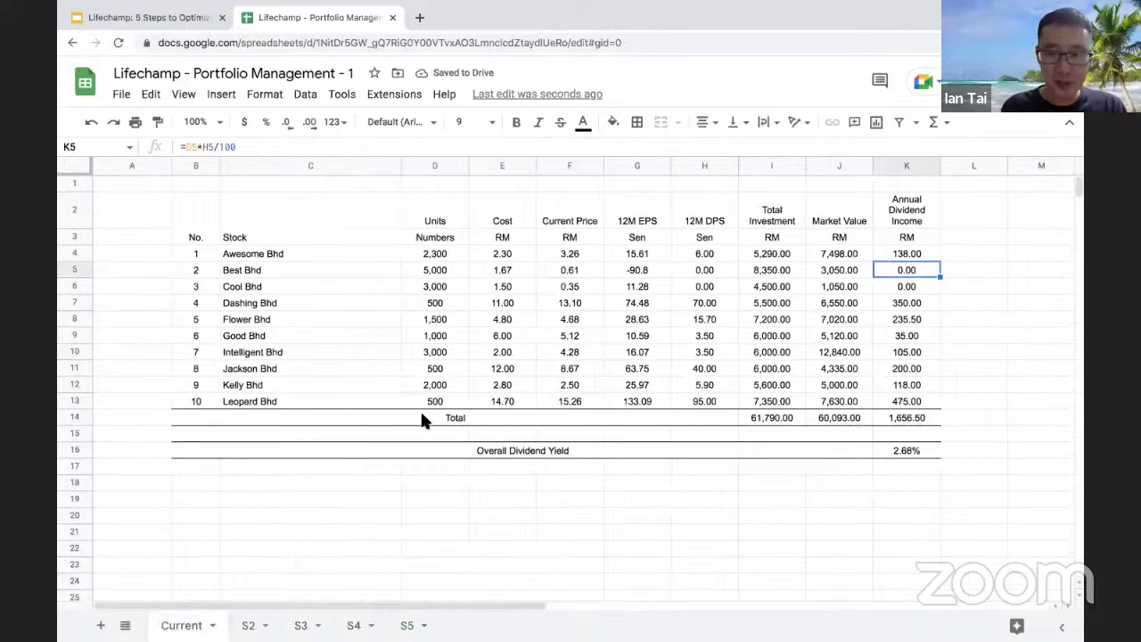
click(912, 454)
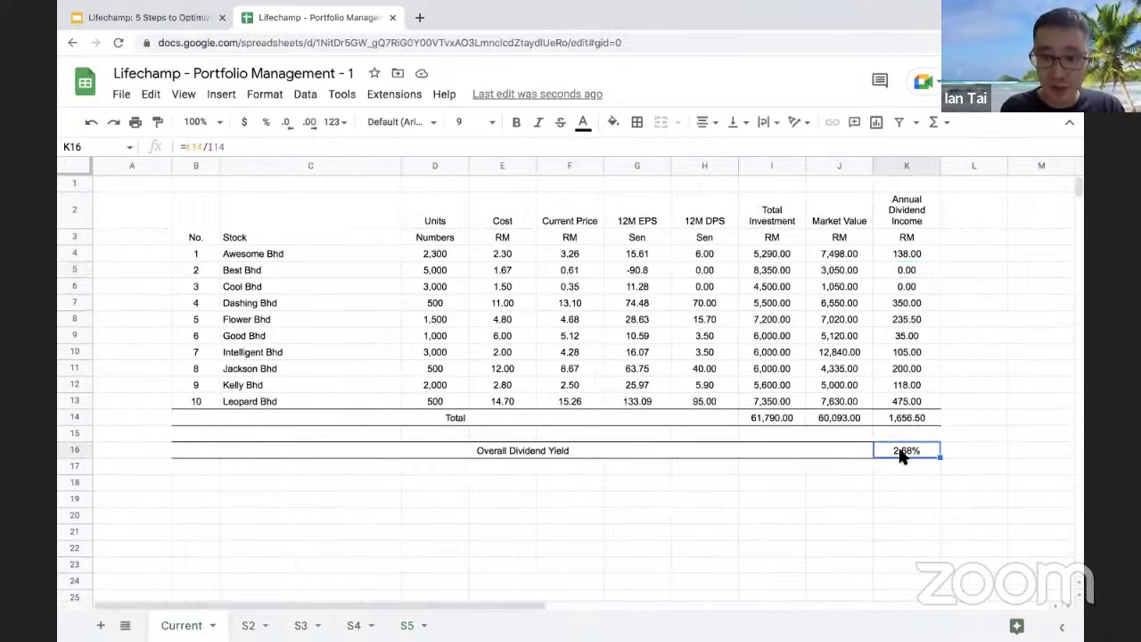
click(406, 626)
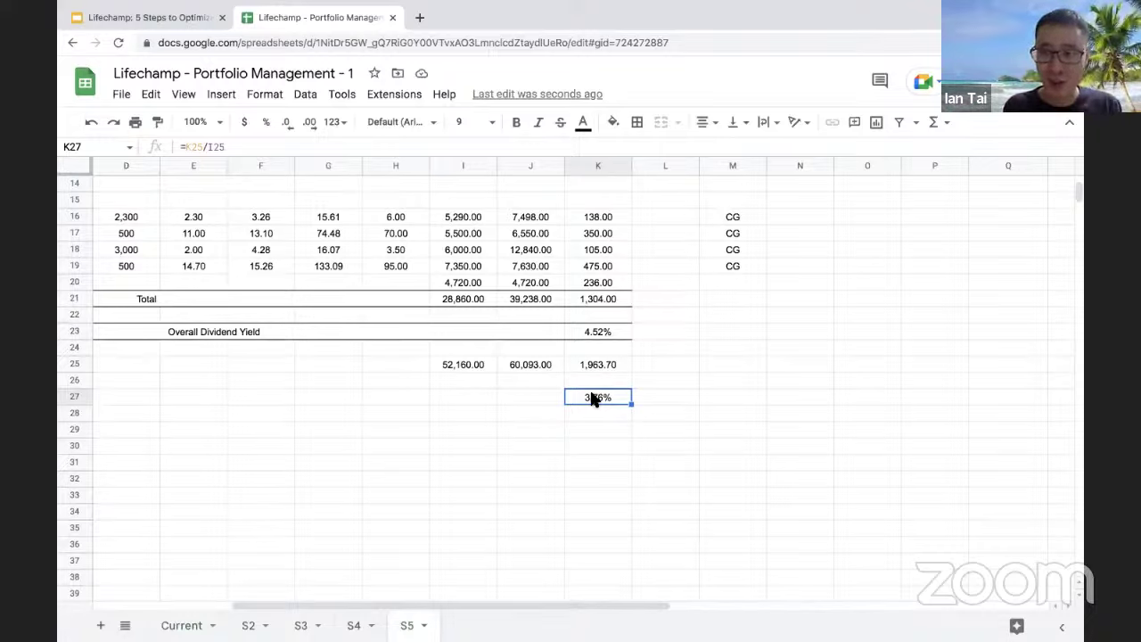
Step: Switch to the Google Slides presentation, start the slideshow and advance to the recap slide "The Art of Portfolio Optimization"
click(183, 19)
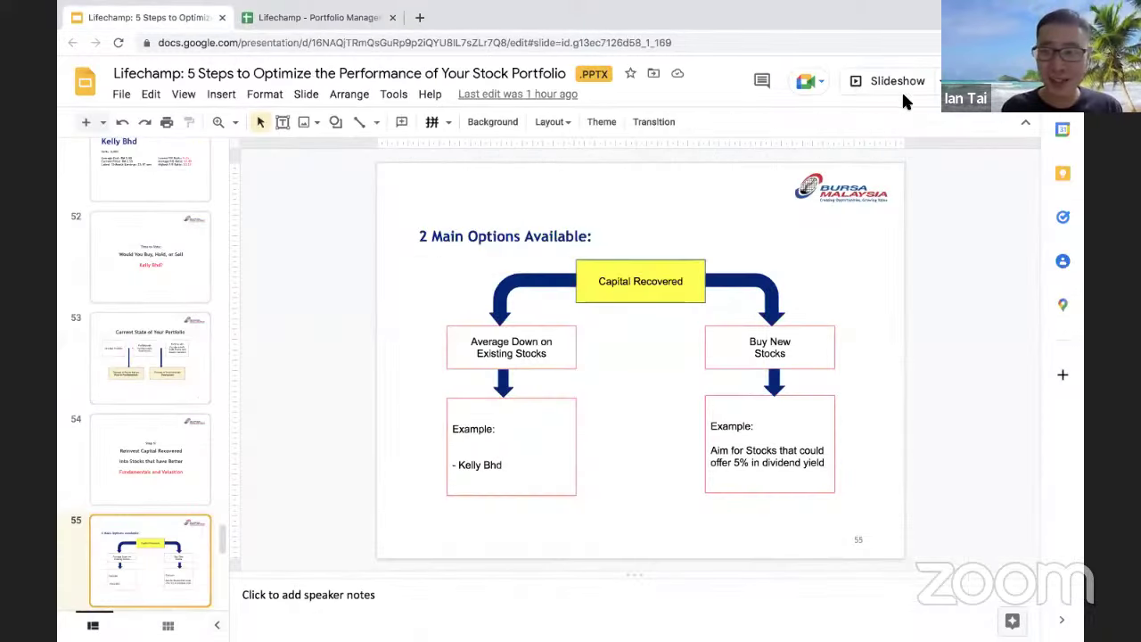
click(913, 91)
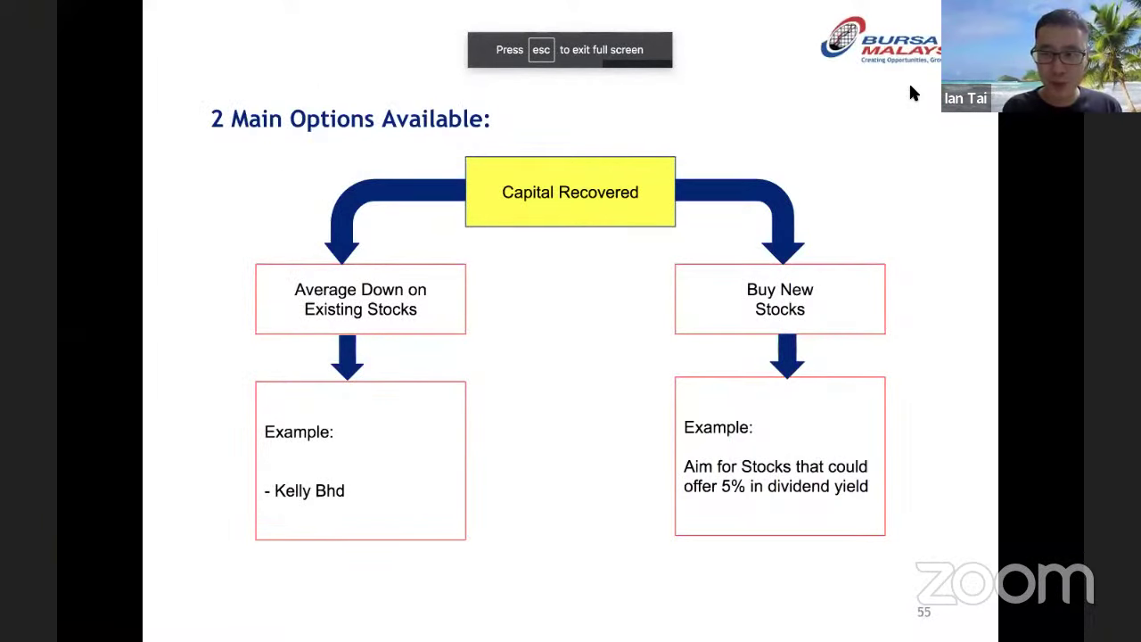
key(Right)
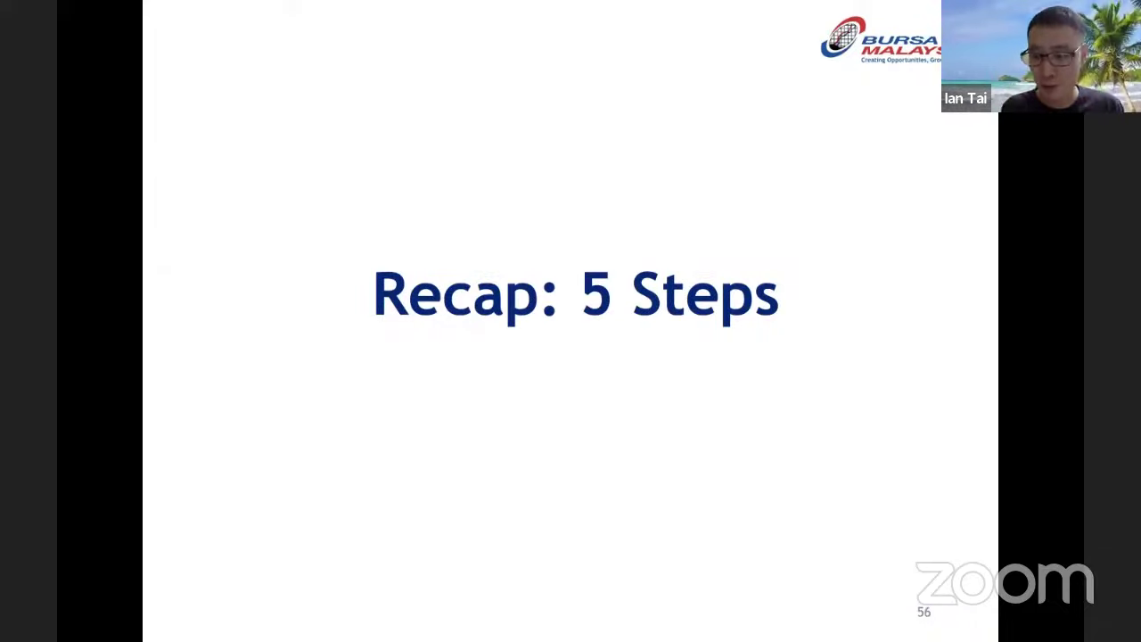
key(Right)
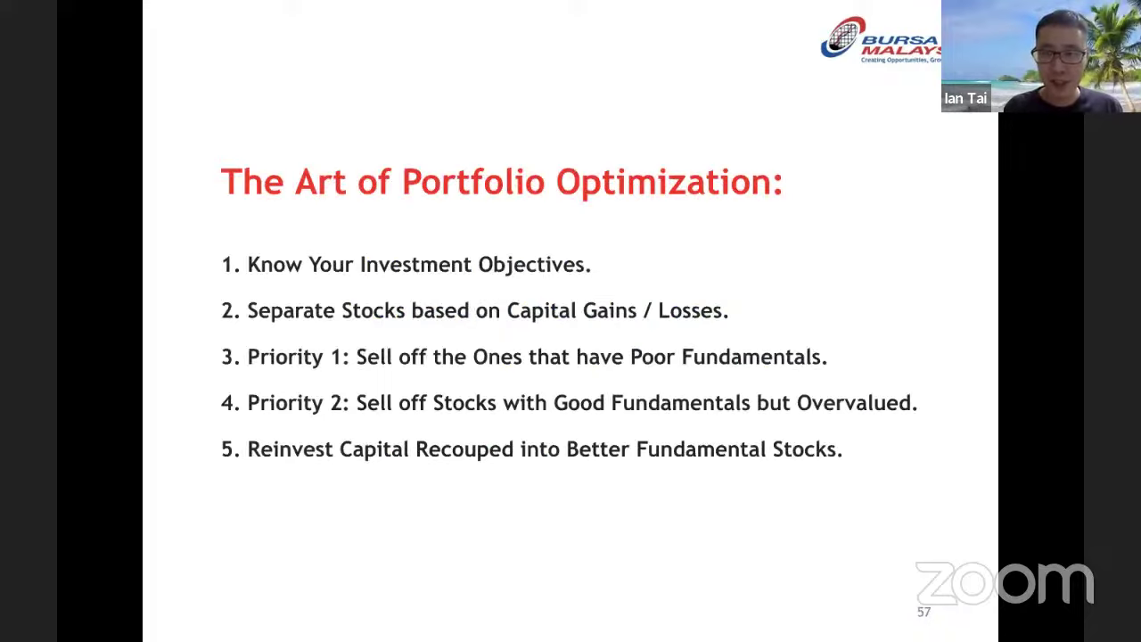
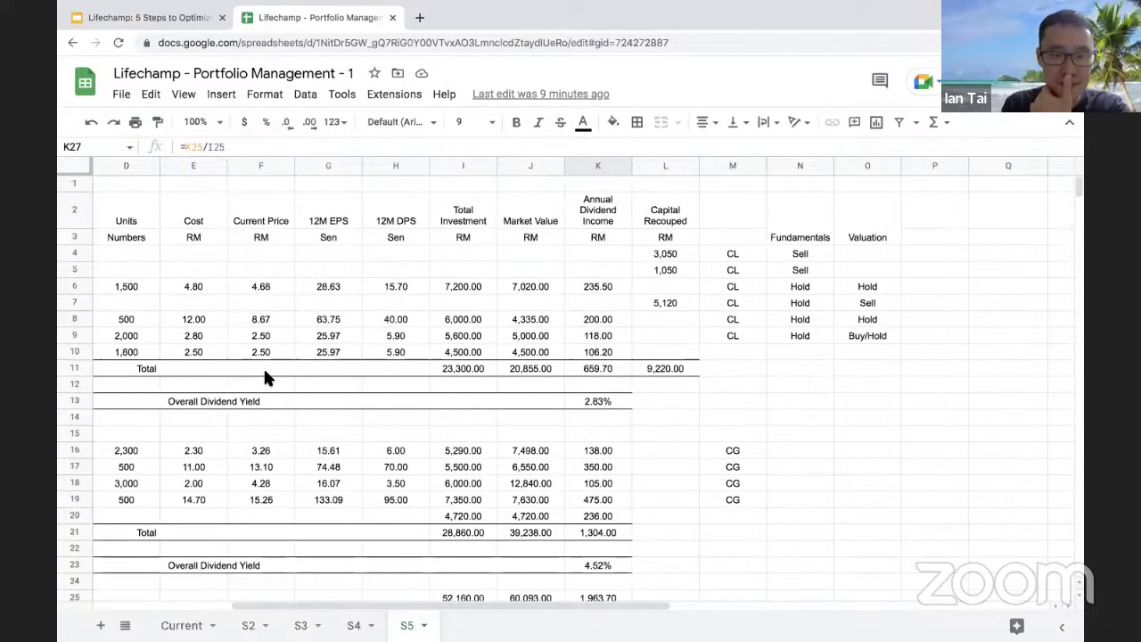
Step: Compare Flower Bhd's total investment in I6 of sheet S5 with its market value in J6
scroll(368, 500, left, 5)
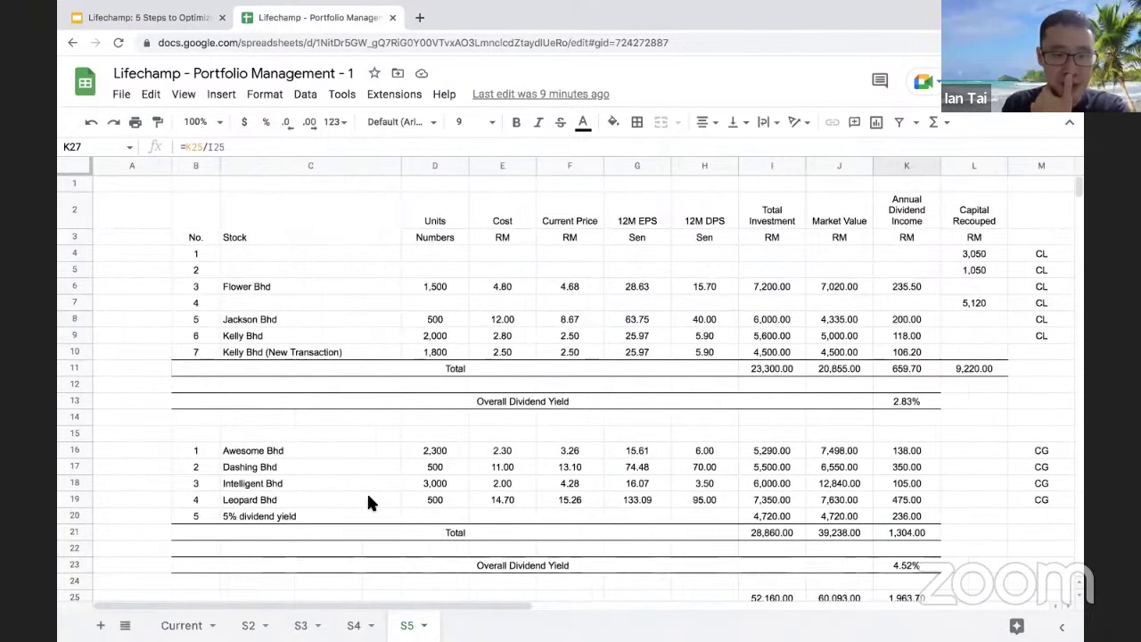
scroll(368, 500, right, 5)
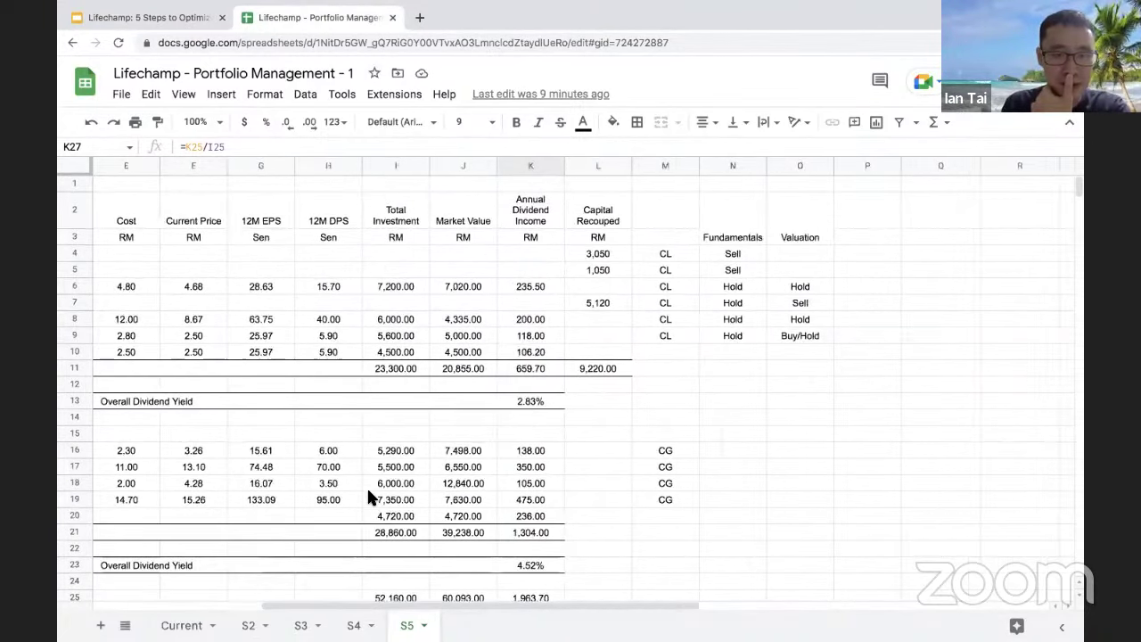
scroll(366, 486, right, 1)
click(344, 286)
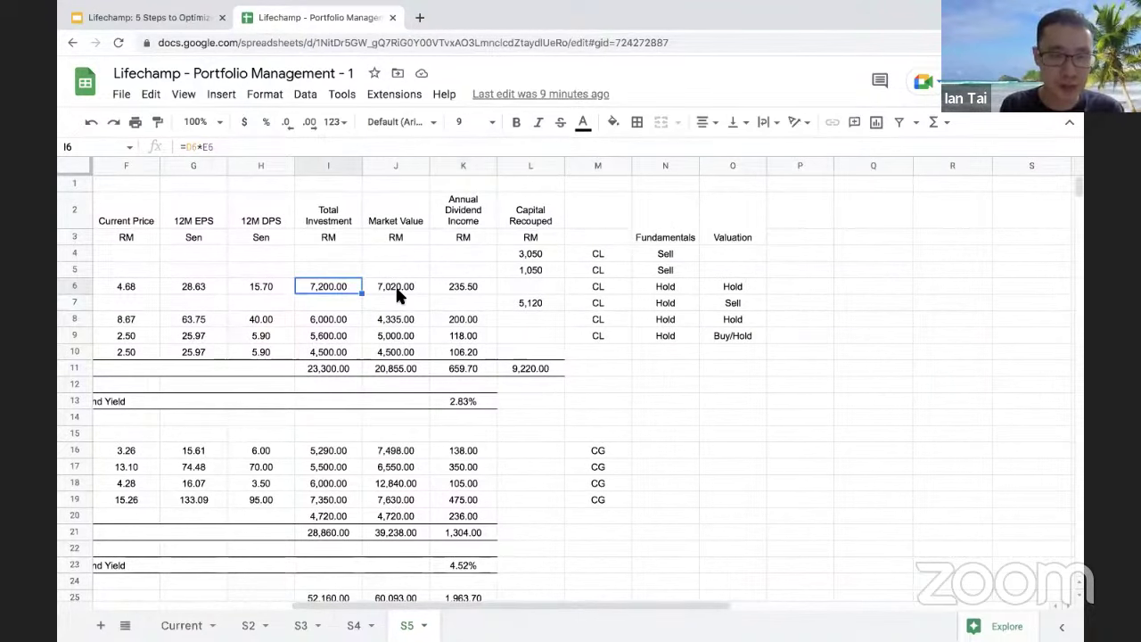
click(395, 284)
click(334, 285)
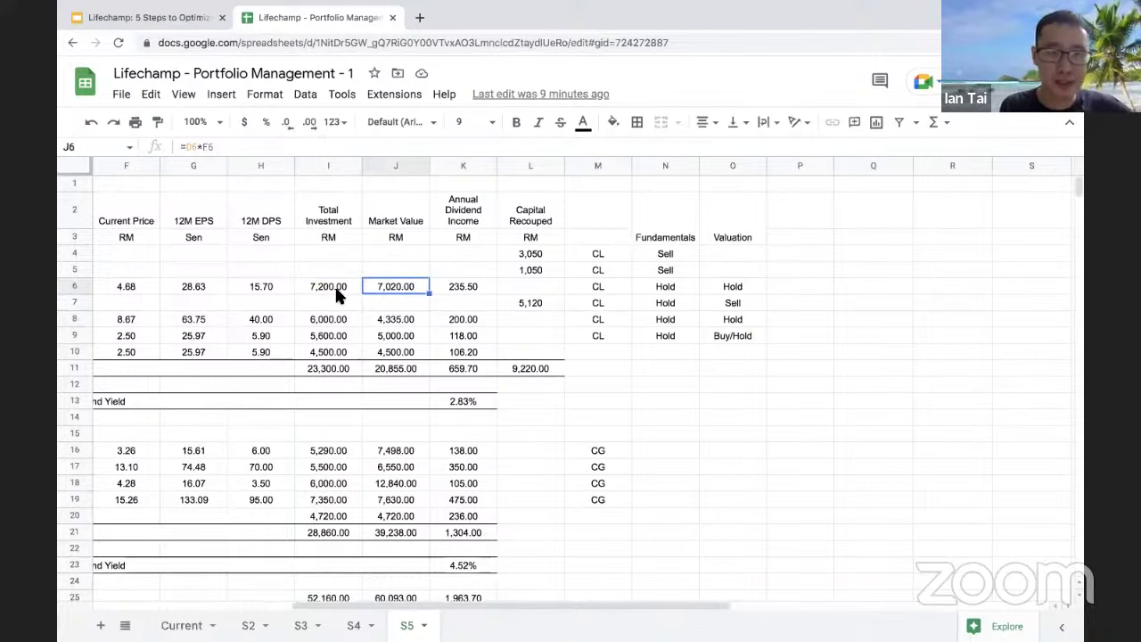
Step: Examine the total investments of the remaining CL stocks in I6 and I8, and the combined Kelly Bhd positions in I9:I10
click(330, 351)
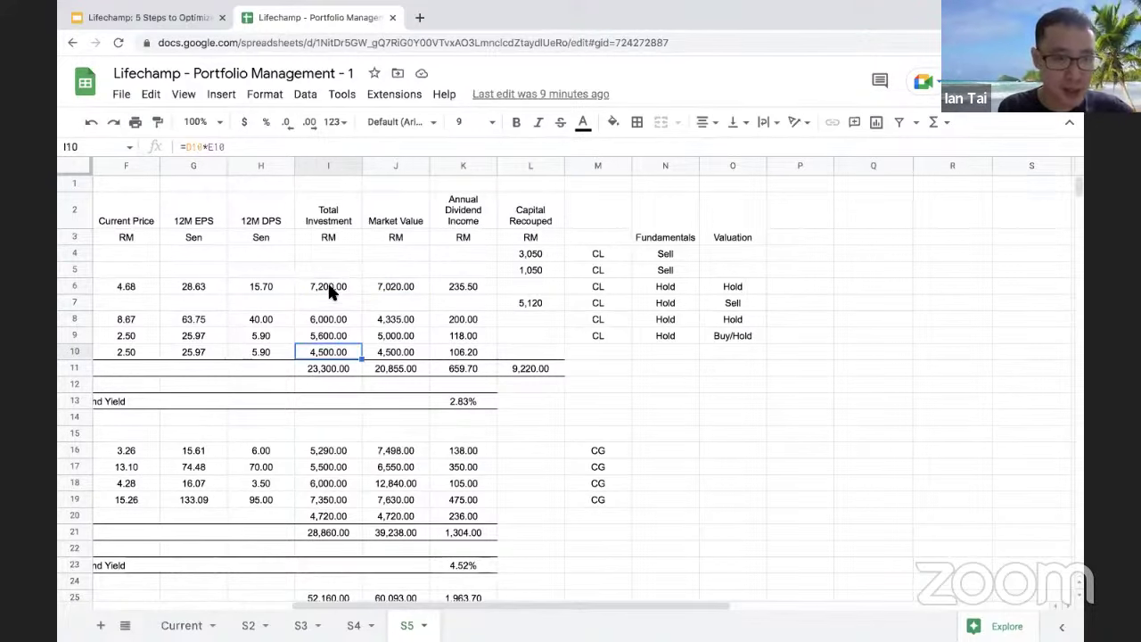
click(329, 287)
click(332, 321)
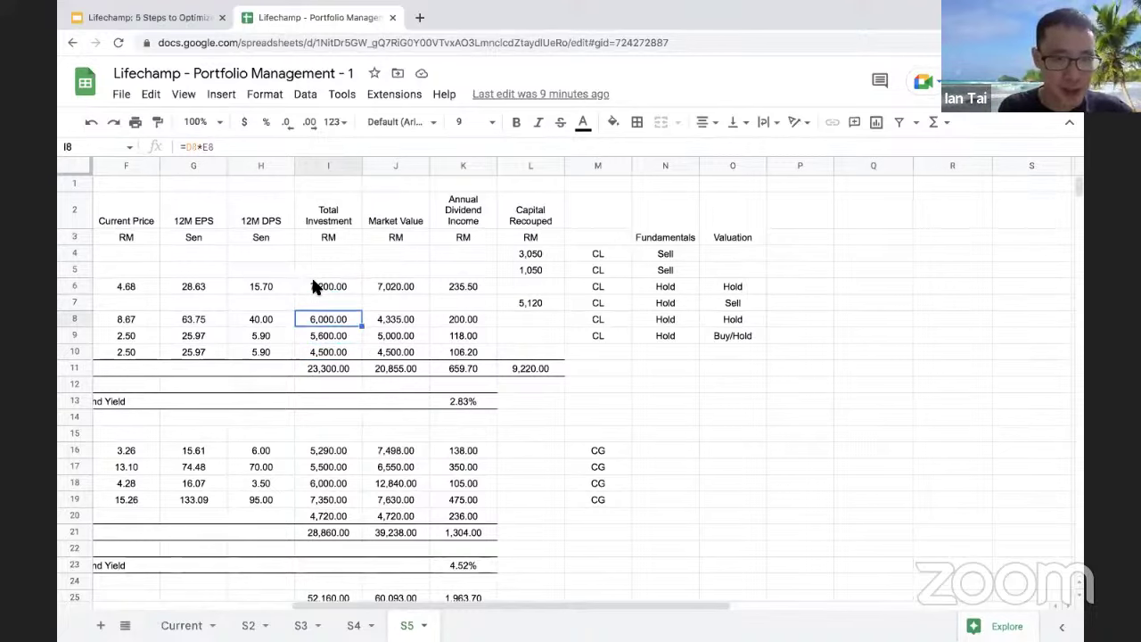
click(318, 287)
click(318, 320)
click(319, 337)
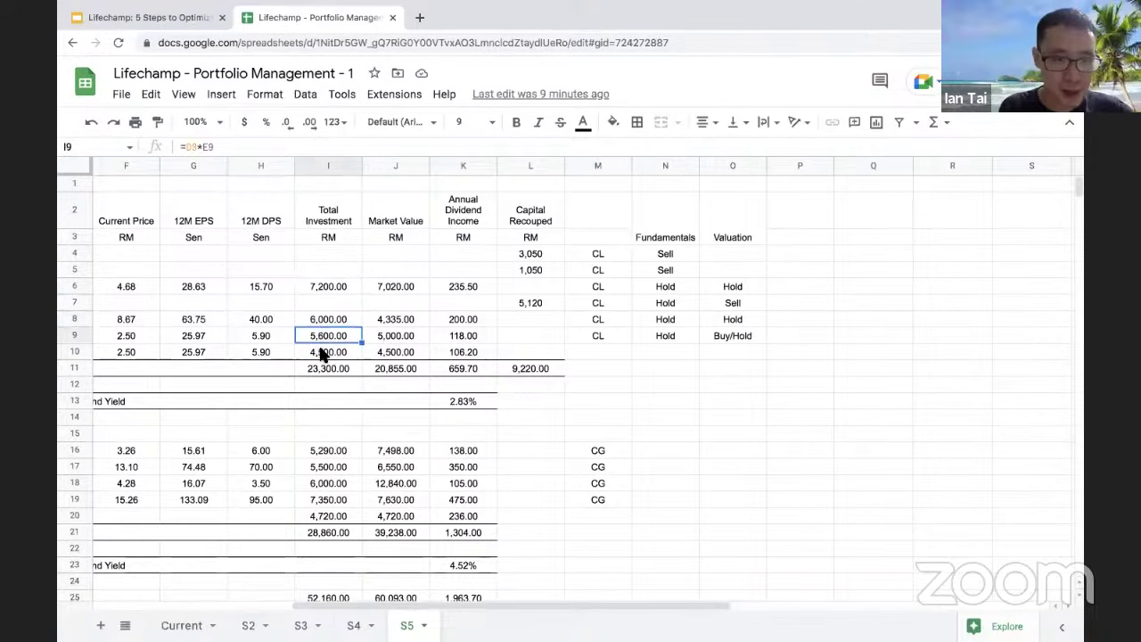
click(321, 352)
drag(319, 335, 316, 350)
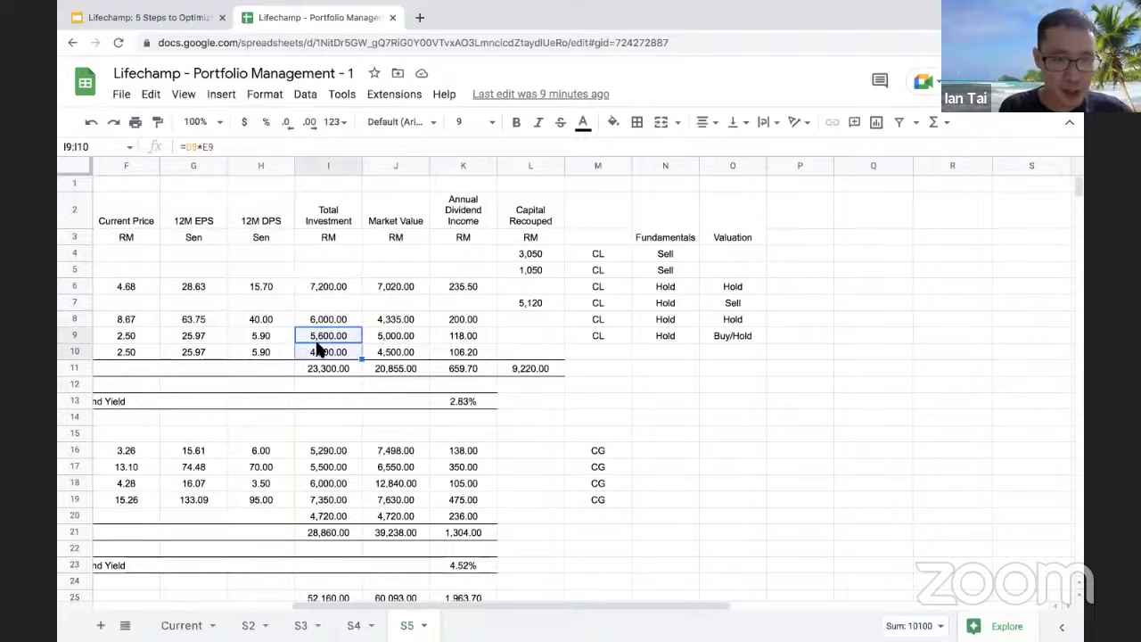
scroll(315, 349, left, 3)
scroll(315, 337, right, 3)
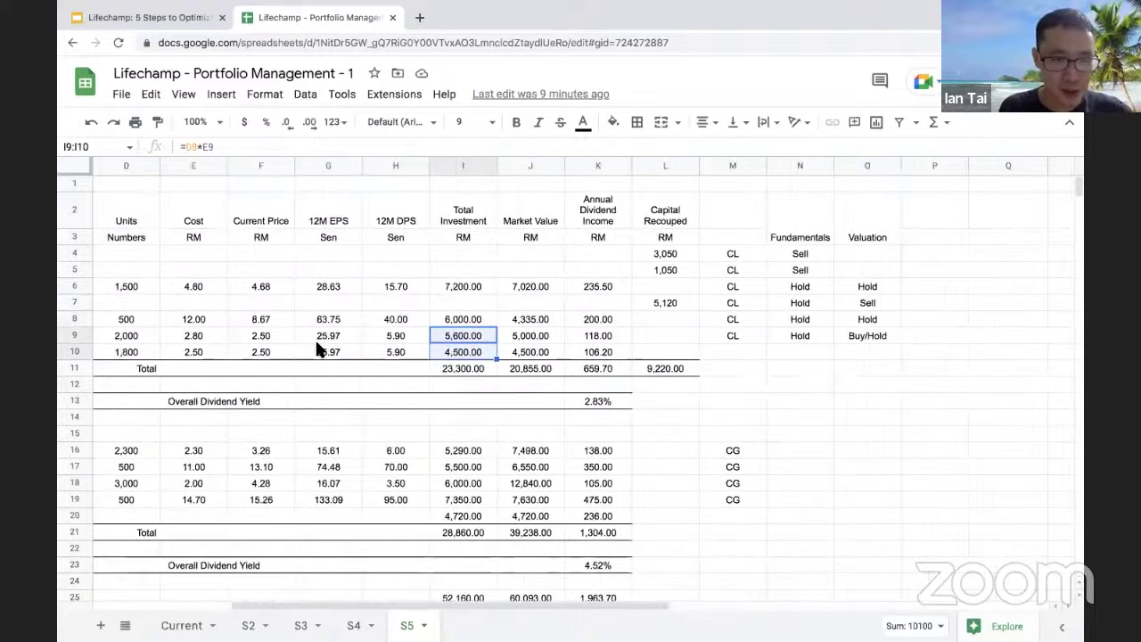
Step: Review the total investment of every holding, from CL cells I6, I8 and I9:I10 to CG cells I16 through I20
click(449, 282)
click(452, 321)
drag(455, 339, 454, 355)
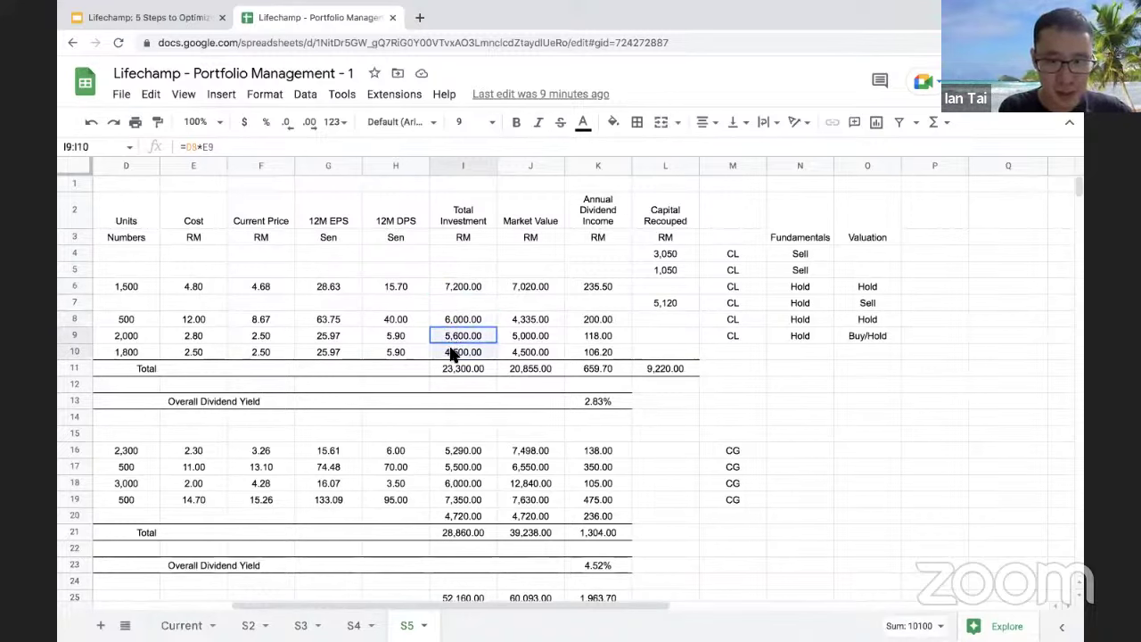
click(462, 452)
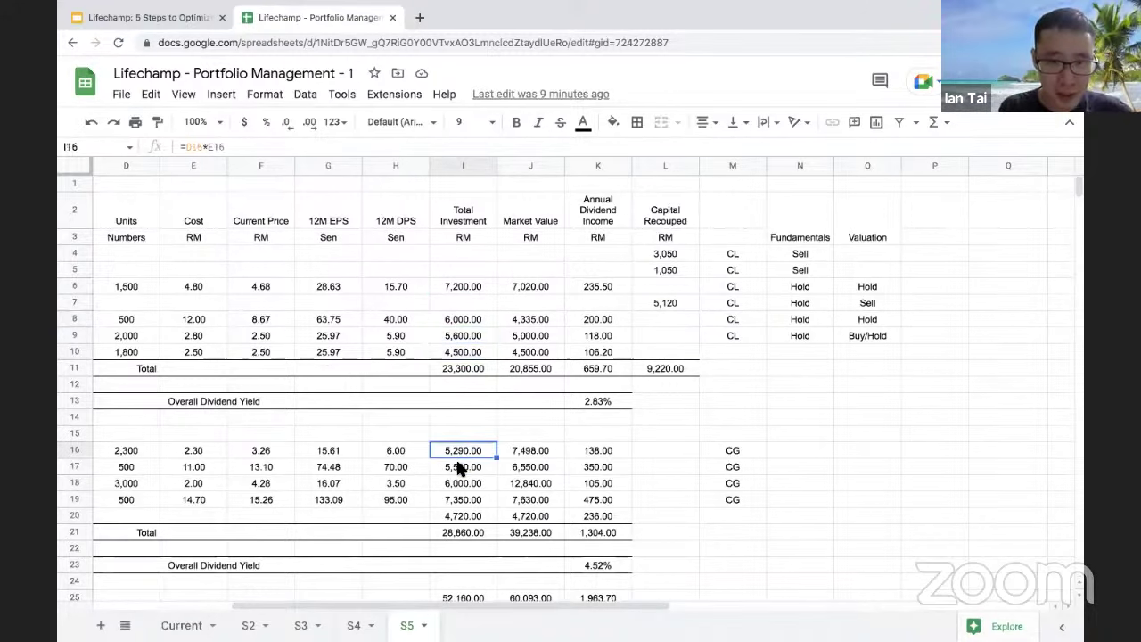
click(462, 467)
click(456, 485)
click(457, 501)
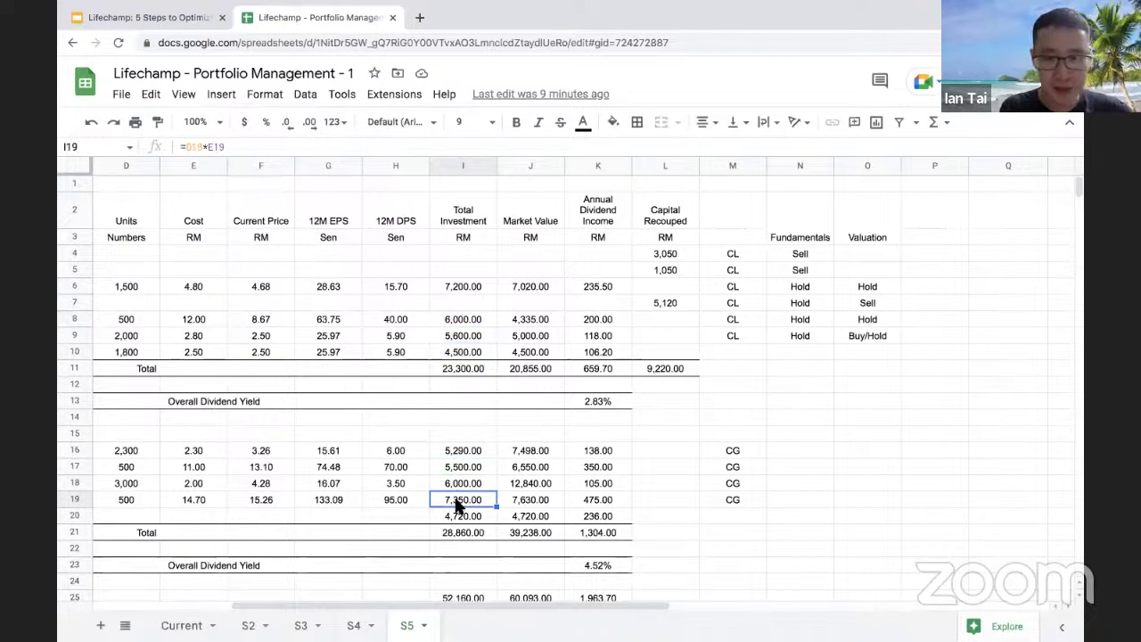
click(456, 517)
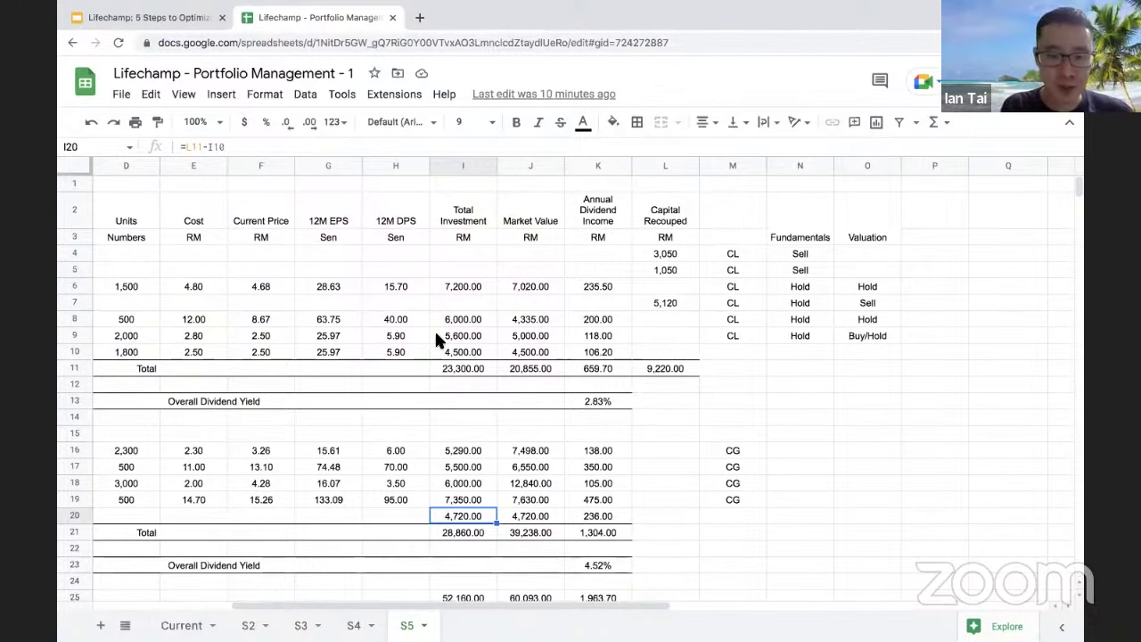
Step: Compare the whole portfolio's total investment in I25 with its total market value in J25
scroll(434, 330, down, 2)
click(458, 480)
scroll(428, 479, right, 2)
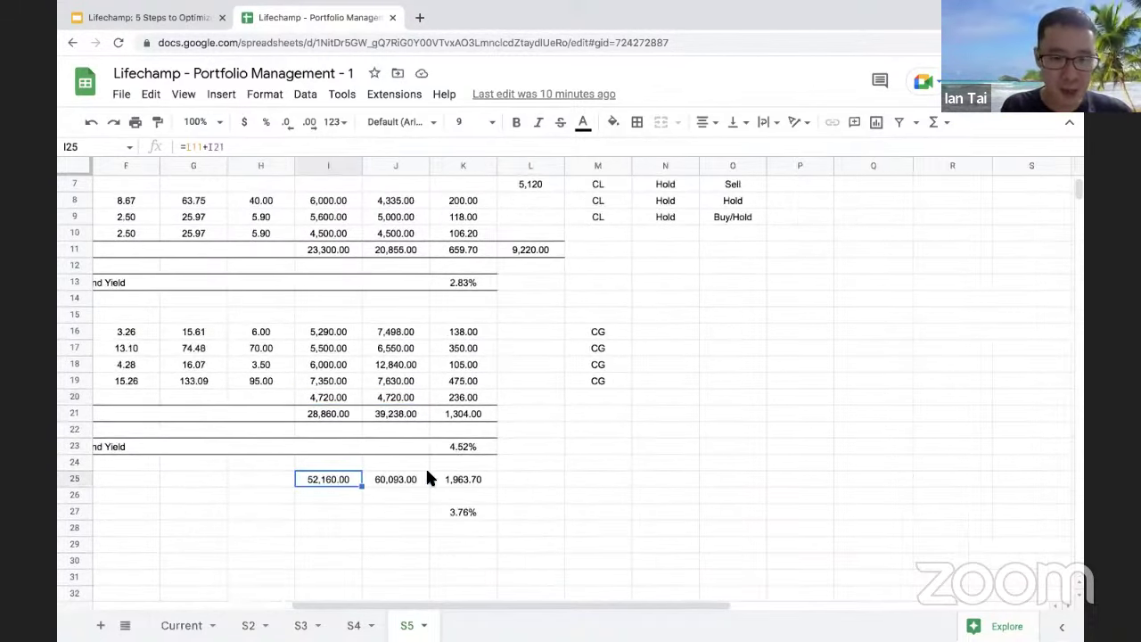
click(398, 479)
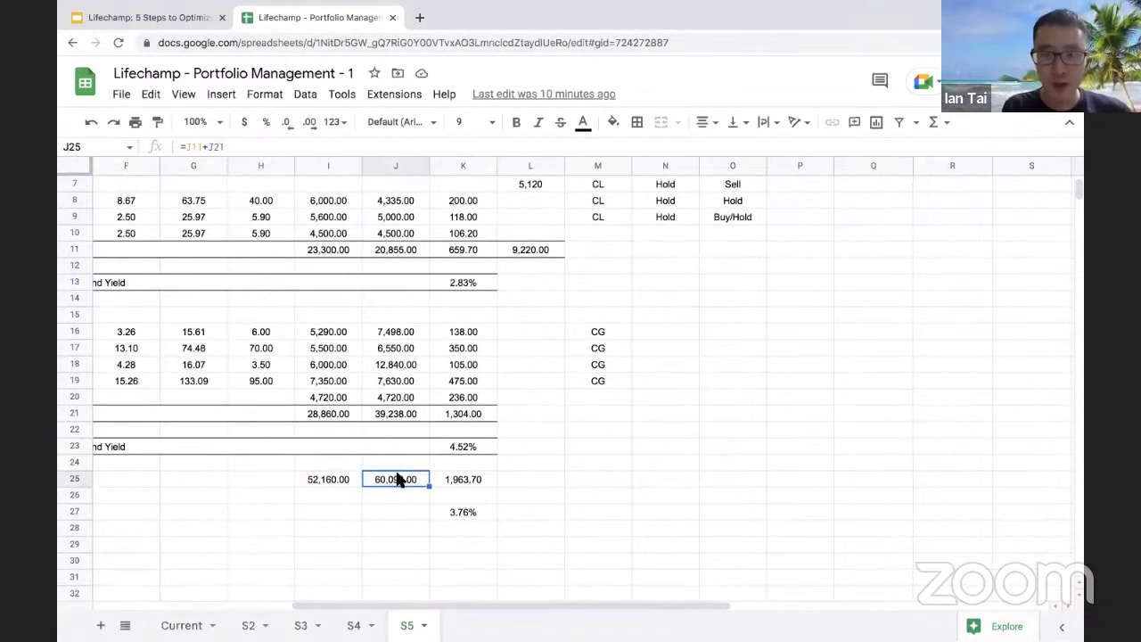
click(338, 480)
scroll(338, 480, up, 3)
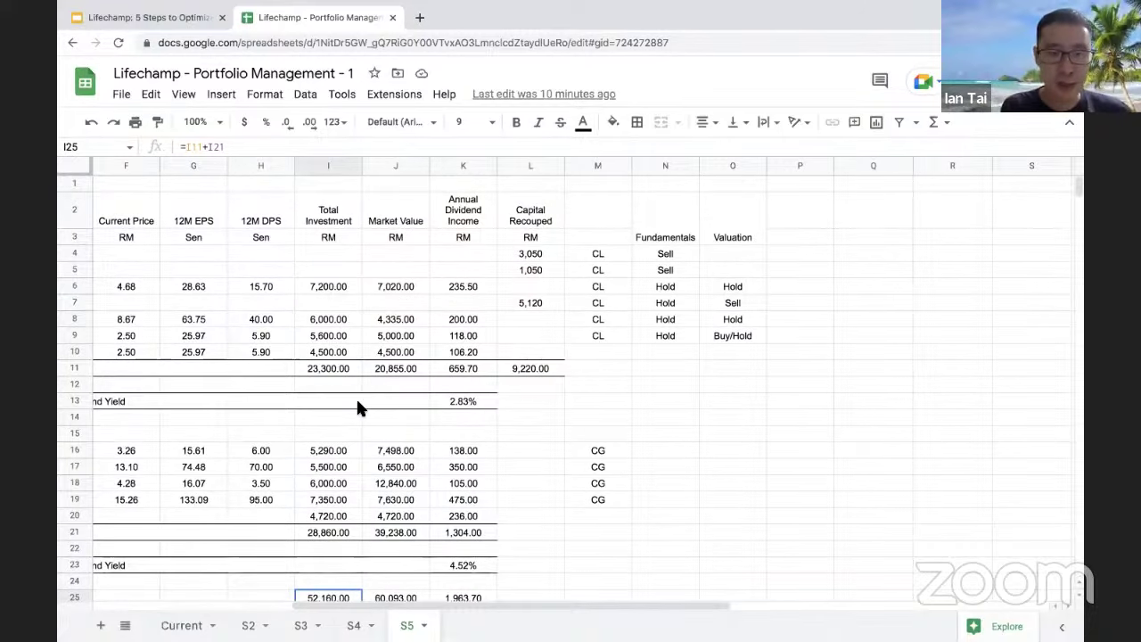
scroll(356, 407, down, 3)
click(404, 483)
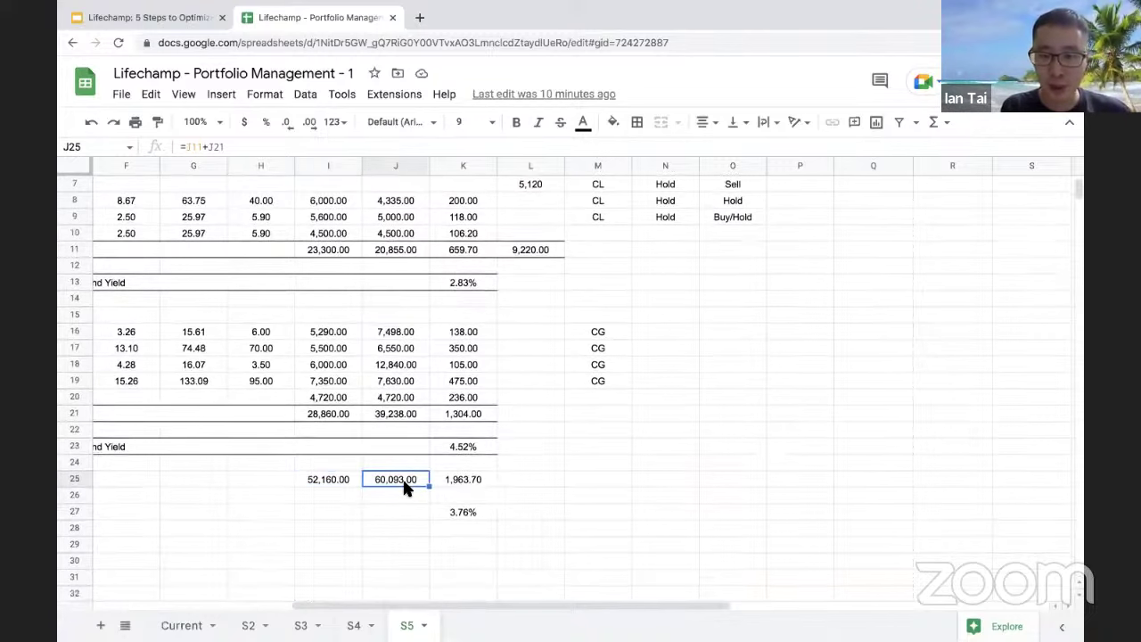
scroll(329, 392, up, 3)
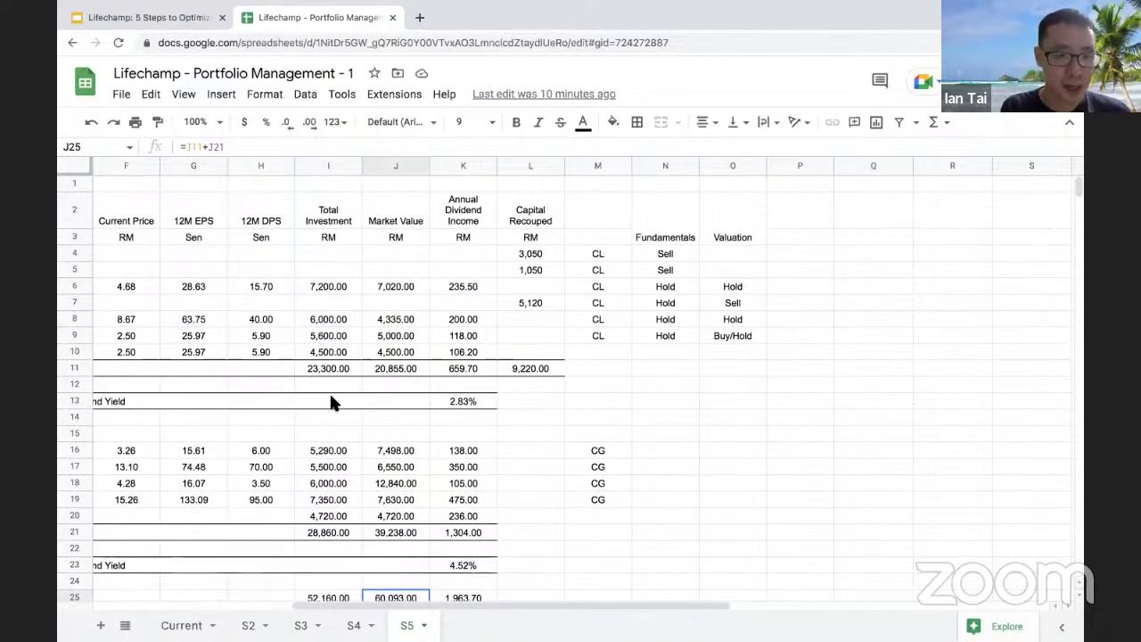
Step: Recheck the amounts invested in Flower Bhd, Jackson Bhd and Kelly Bhd in I6, I8 and I9
scroll(326, 388, left, 5)
scroll(202, 479, right, 5)
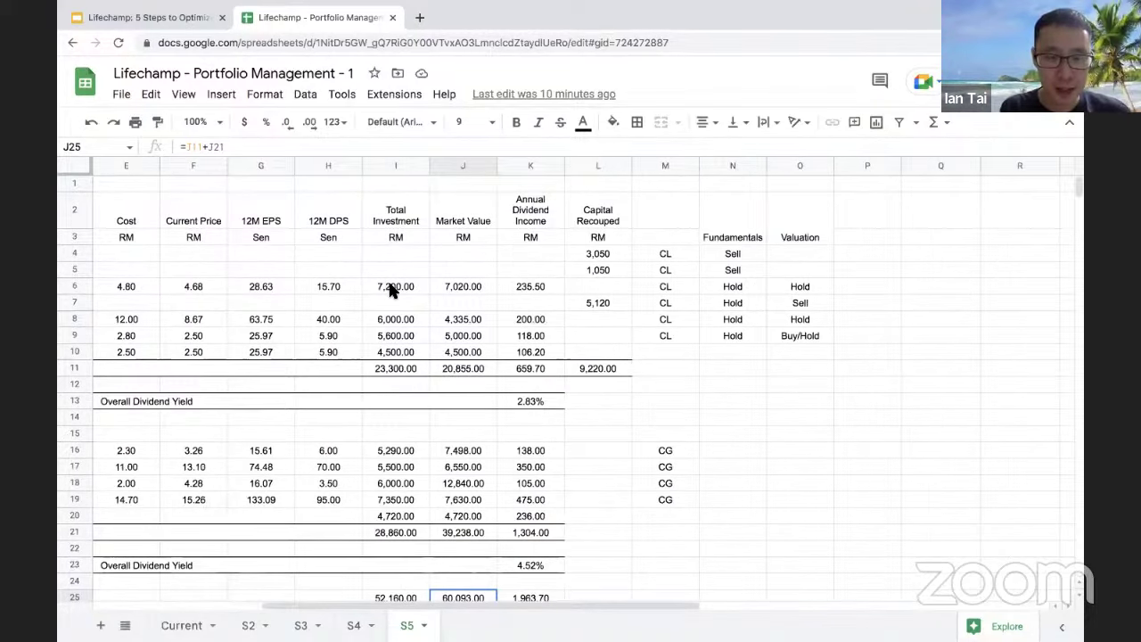
click(390, 285)
click(385, 317)
click(387, 339)
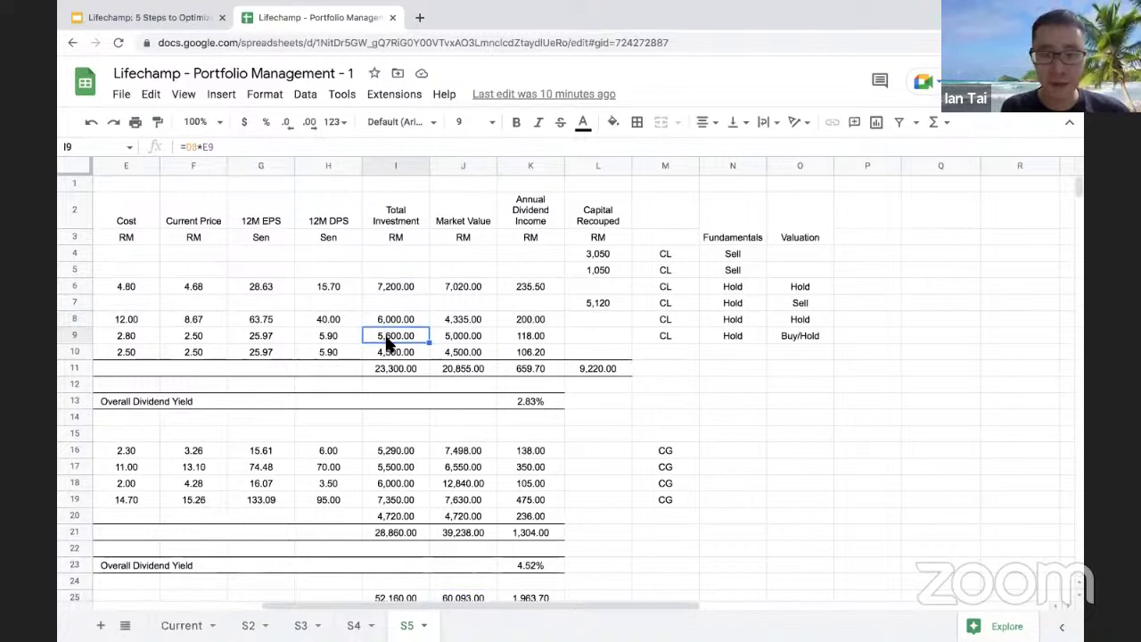
click(395, 288)
click(394, 326)
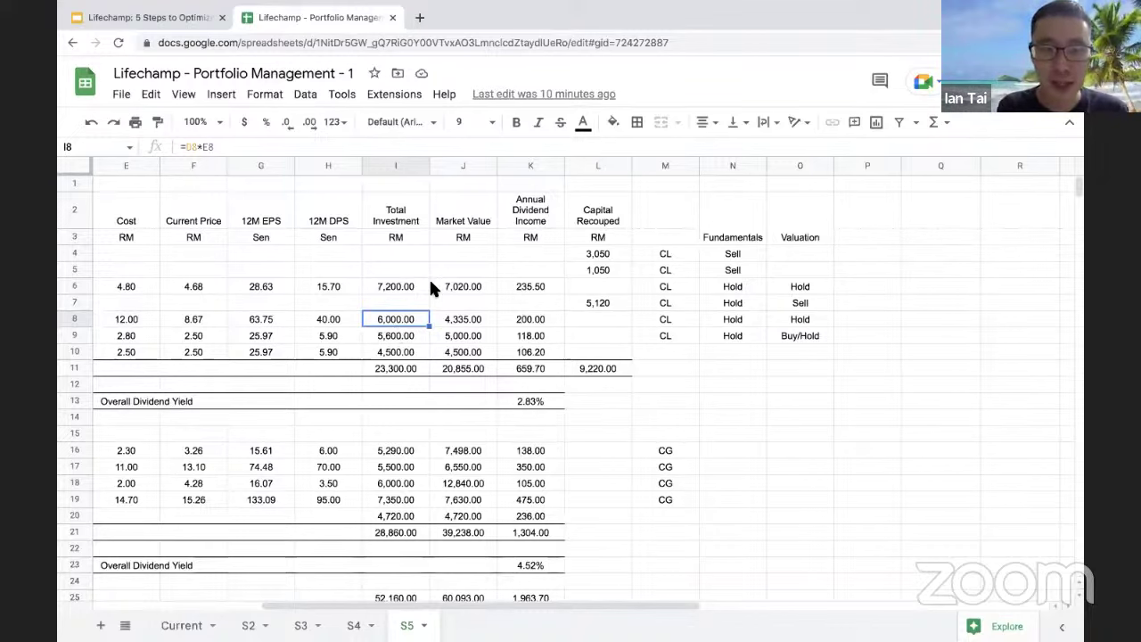
Step: Review the CL stocks kept in the portfolio: Flower Bhd in C6, Jackson Bhd in C8 and Kelly Bhd (New Transaction) in C10
scroll(431, 288, down, 1)
scroll(431, 287, right, 1)
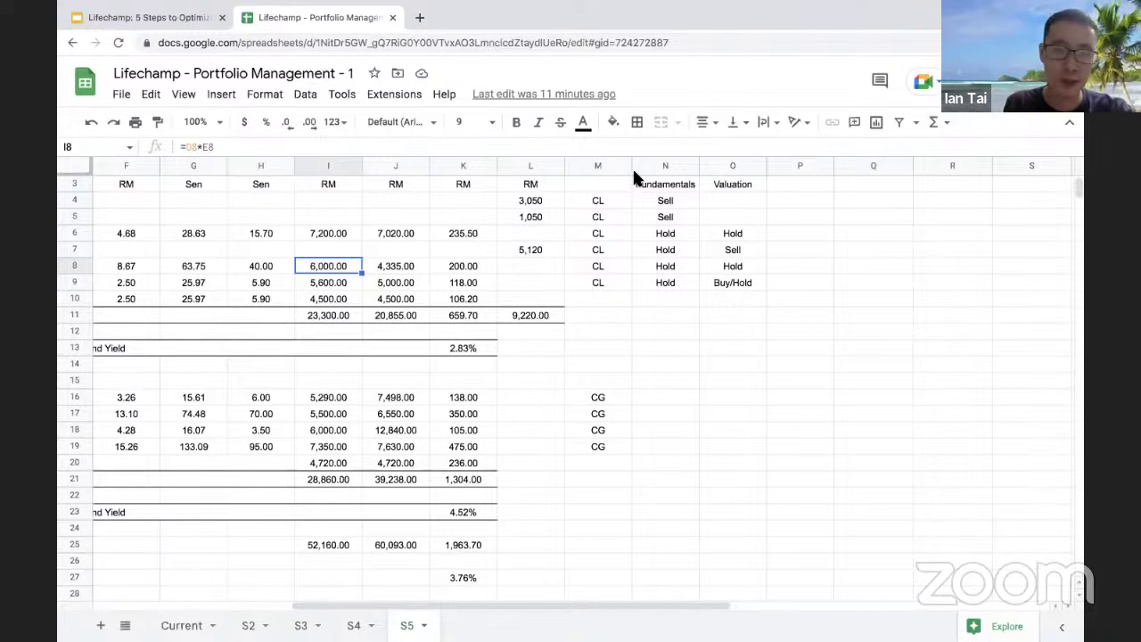
scroll(412, 237, left, 5)
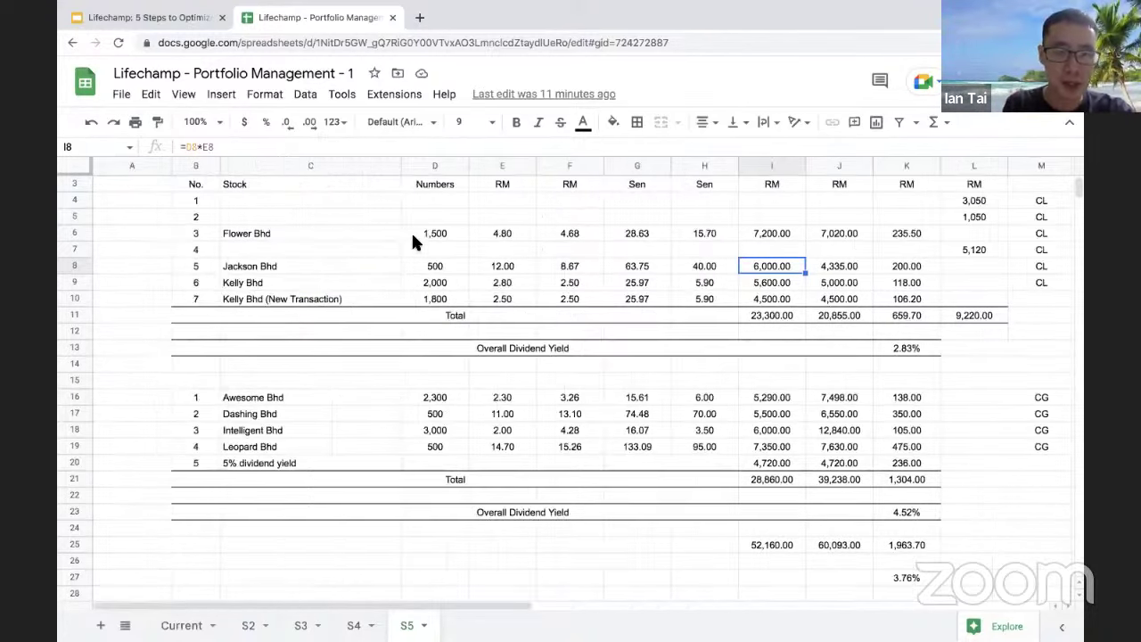
click(368, 237)
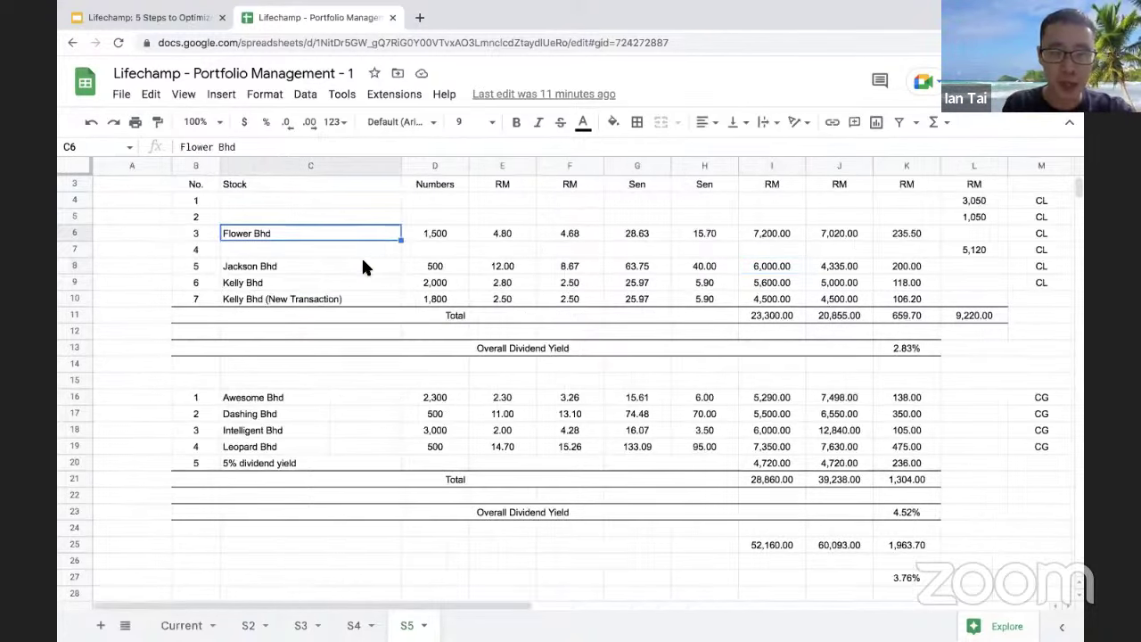
click(363, 266)
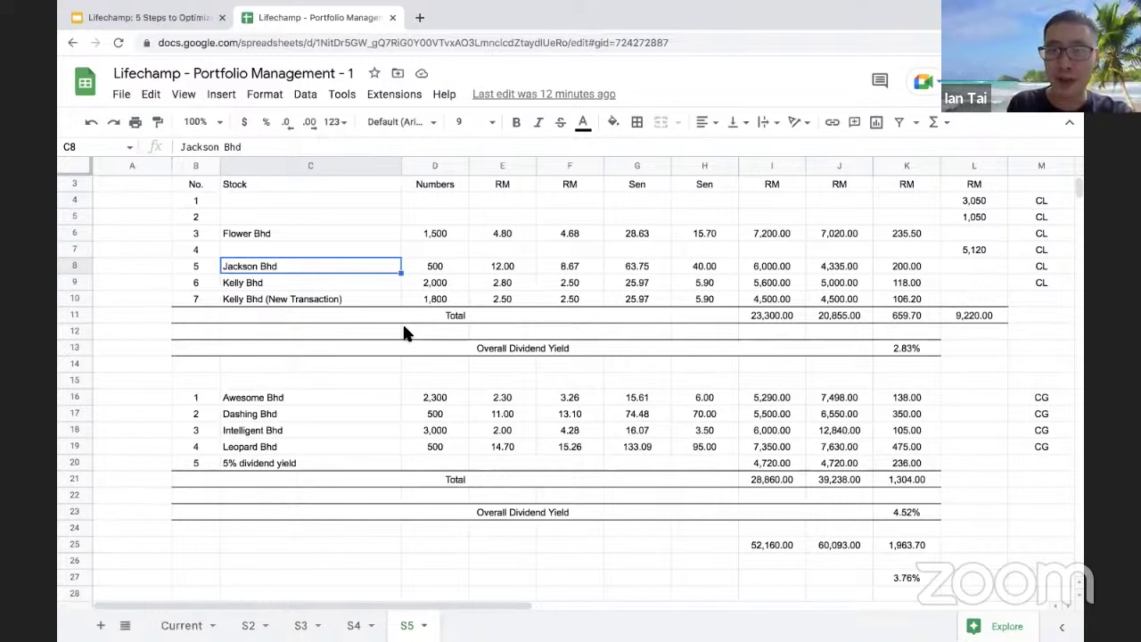
click(345, 303)
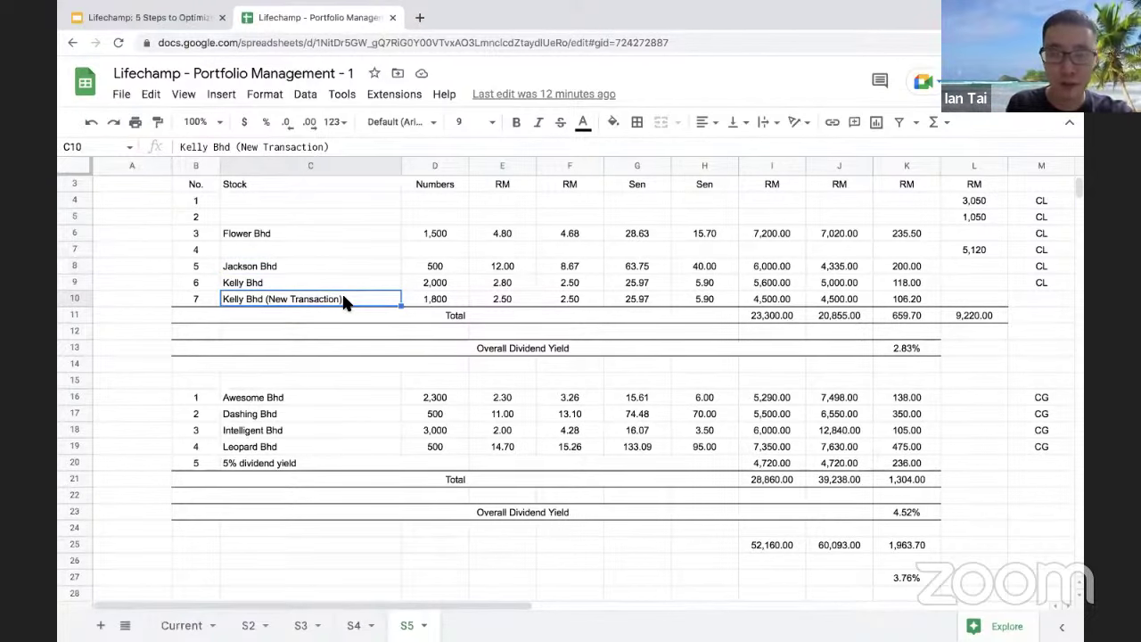
Step: Switch to the Google Slides presentation and display slide 41, "Kelly Bhd - 10-Year Earnings"
click(134, 19)
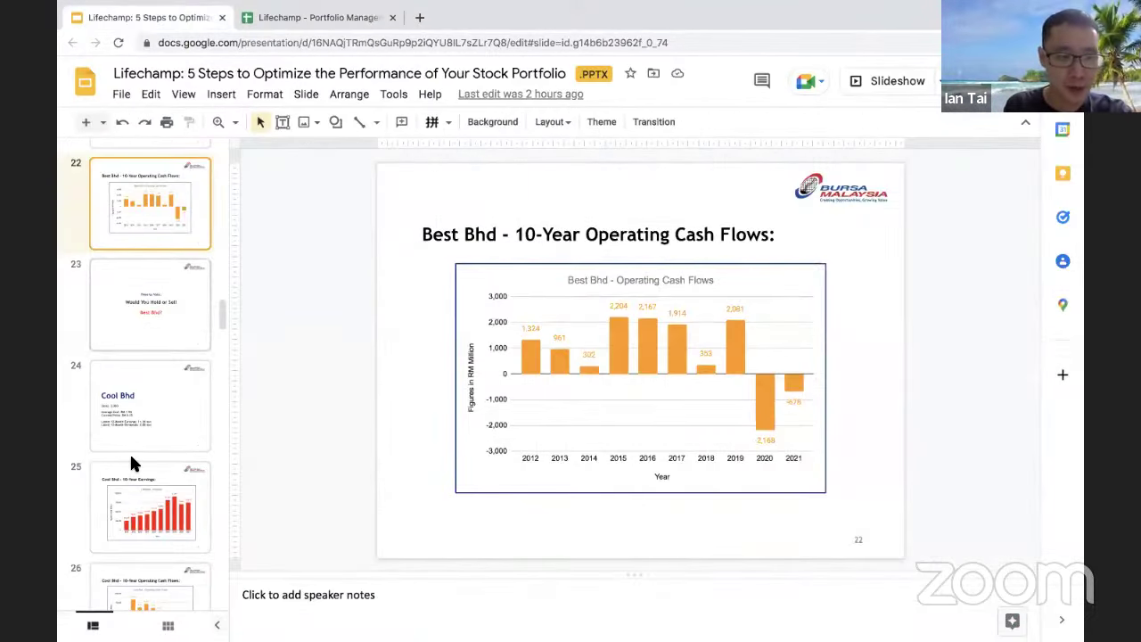
scroll(130, 463, down, 7)
scroll(131, 457, down, 9)
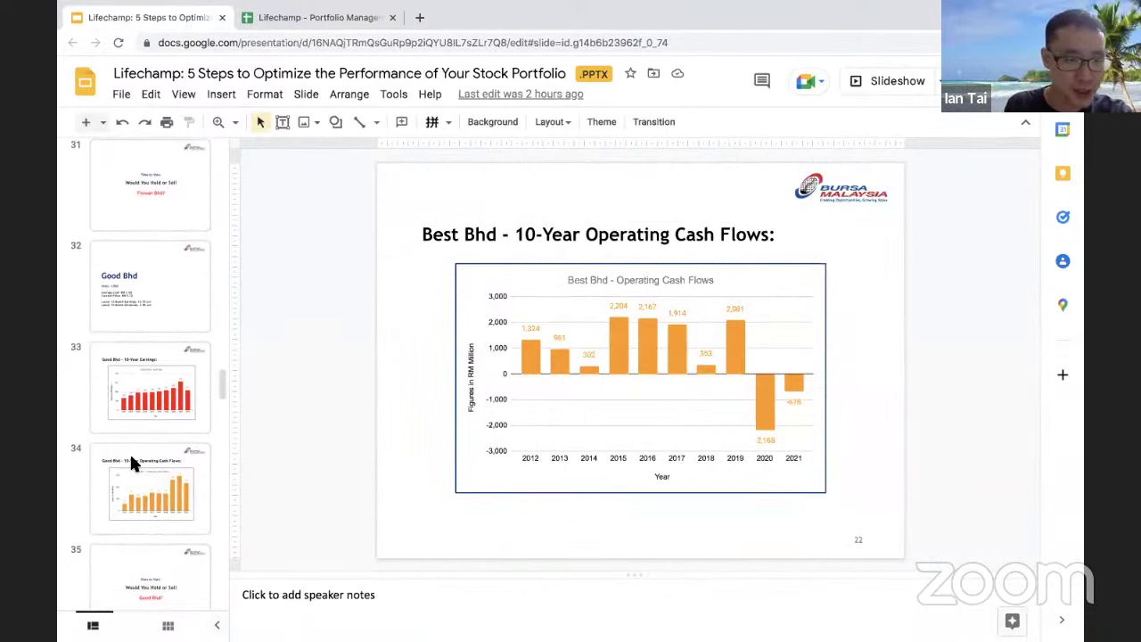
scroll(131, 463, down, 4)
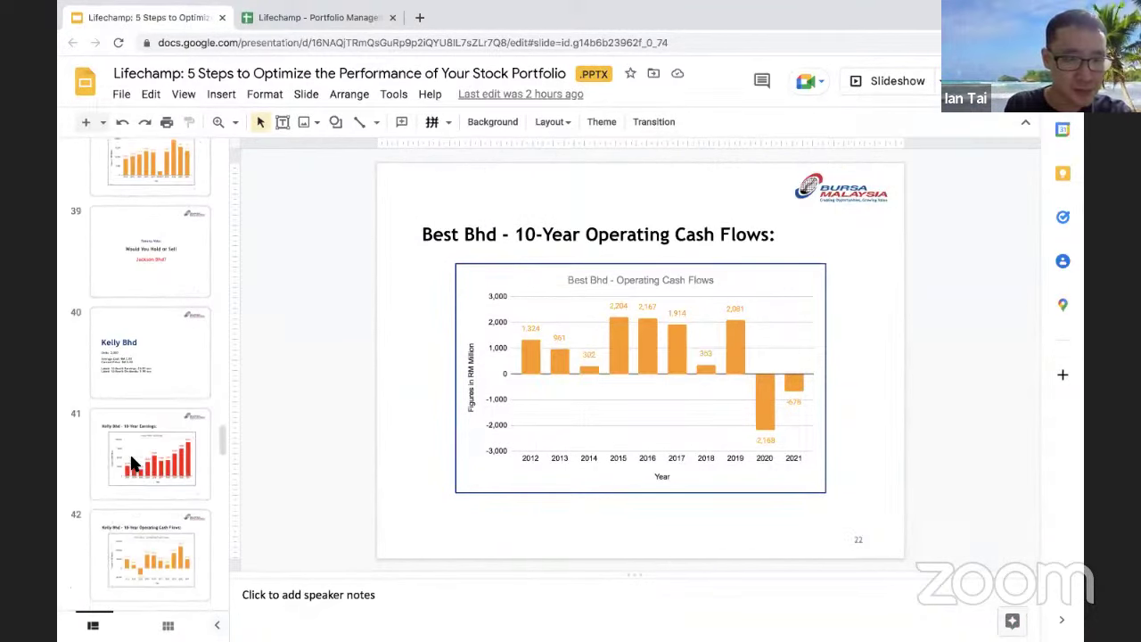
click(136, 373)
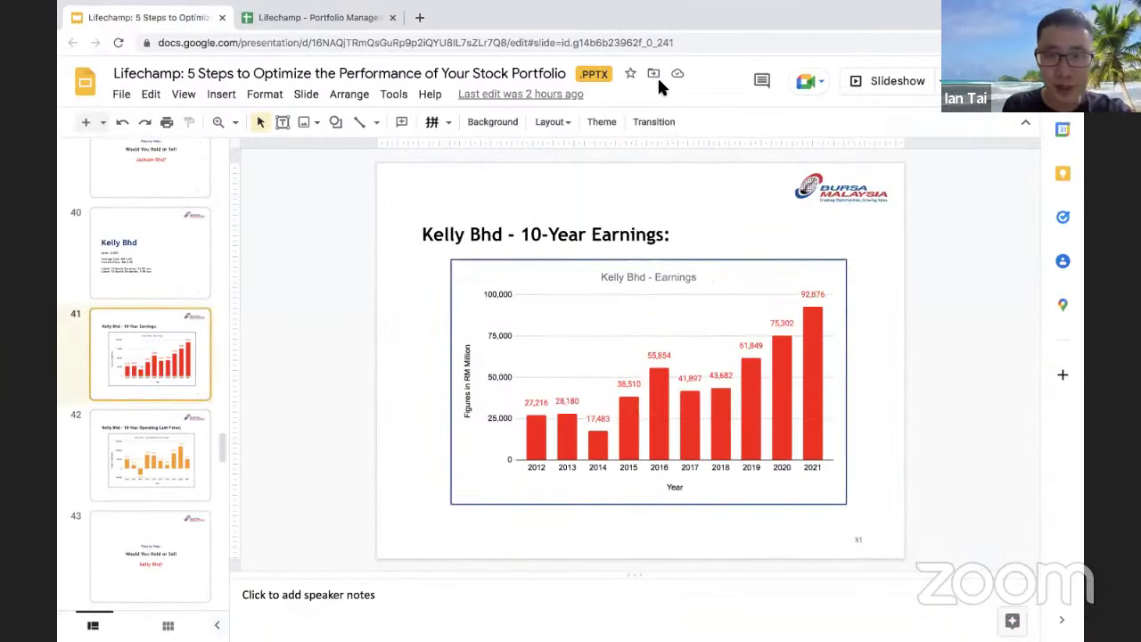